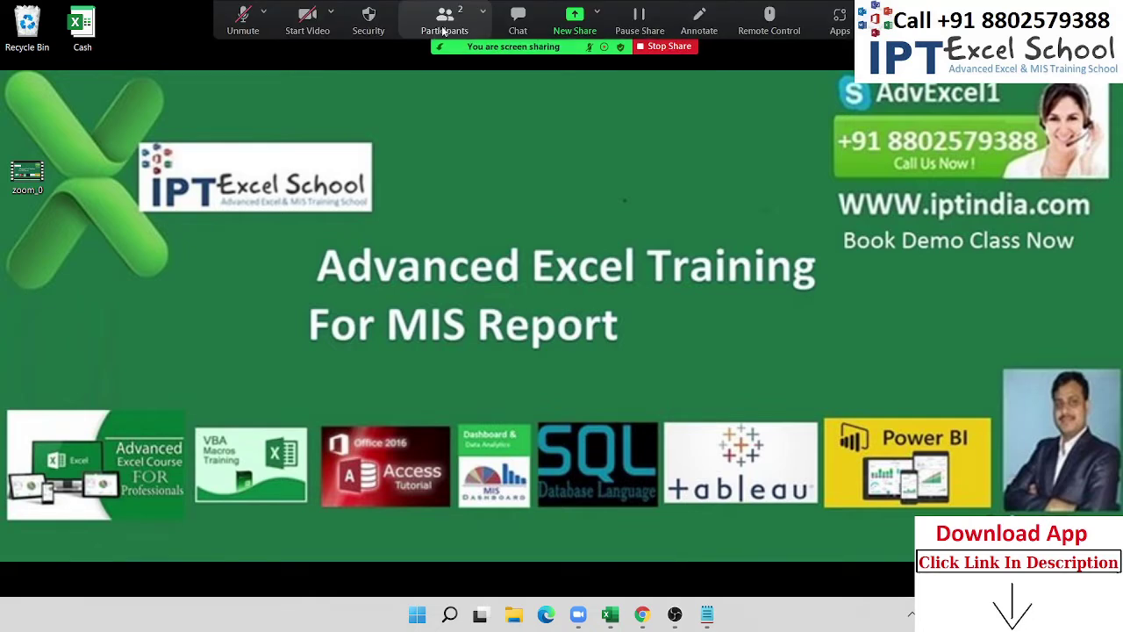
Unmute your microphone, checking the participants list before and after.
left_click(443, 31)
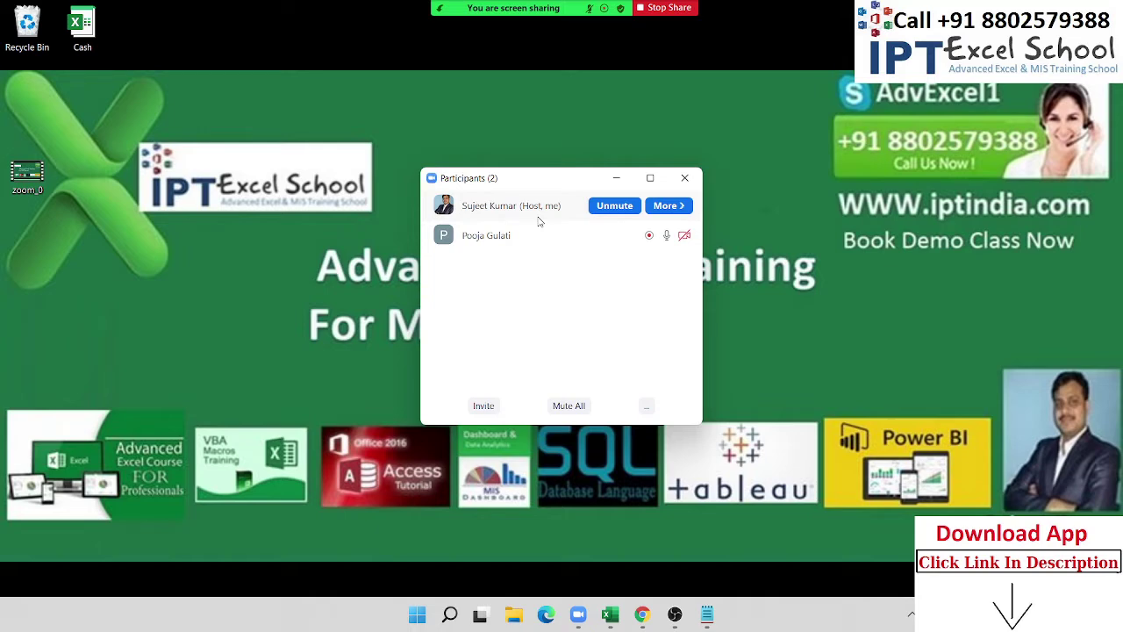
left_click(684, 177)
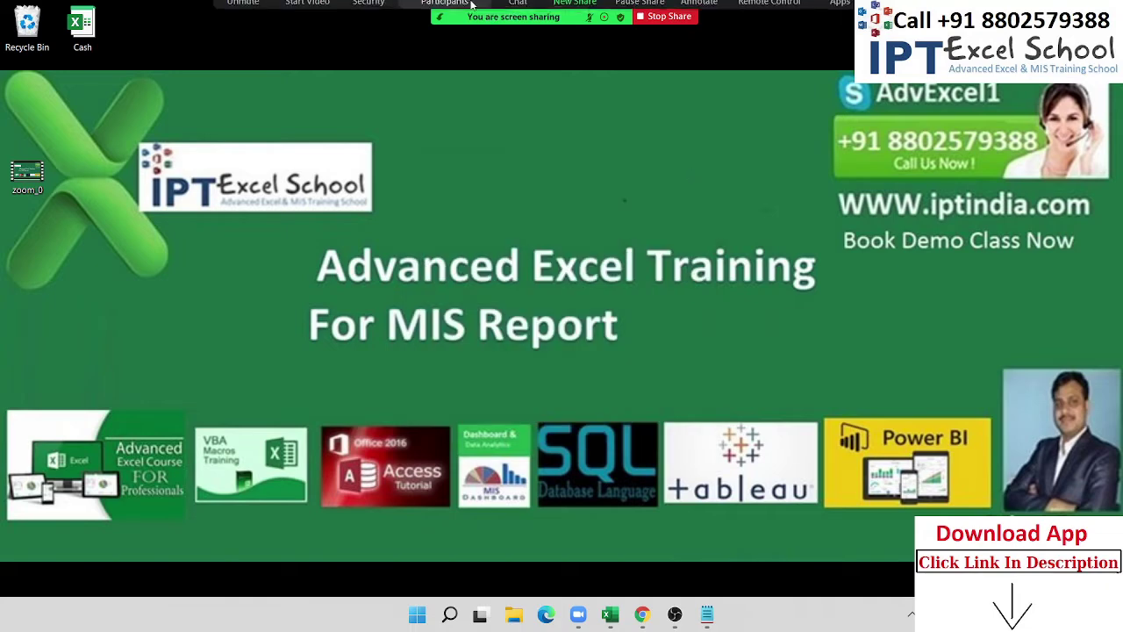
left_click(243, 18)
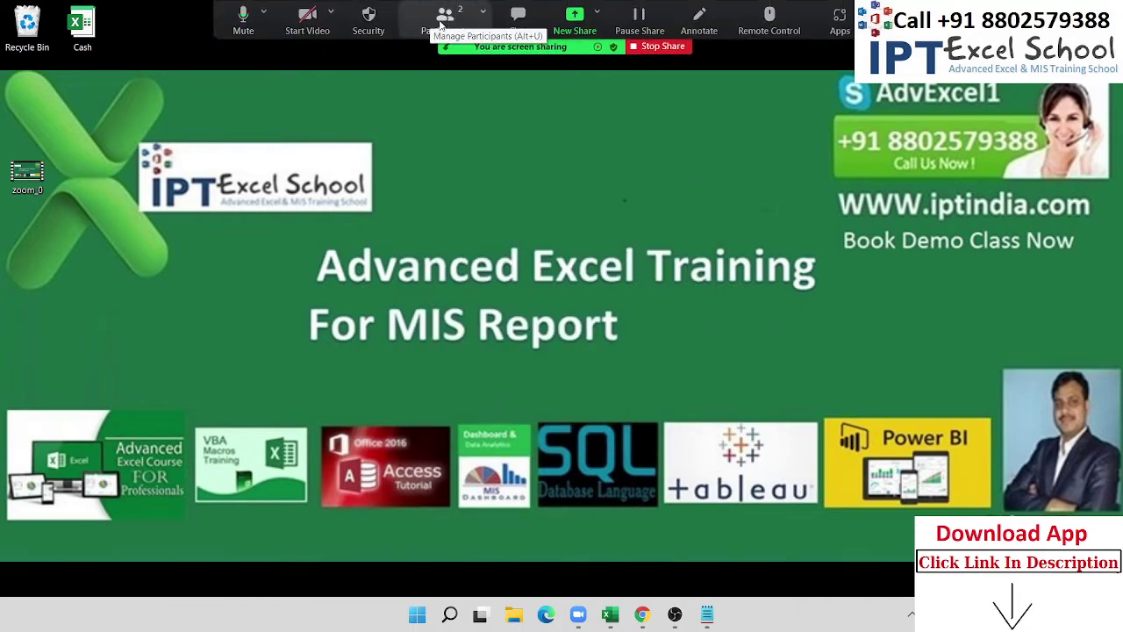
left_click(445, 26)
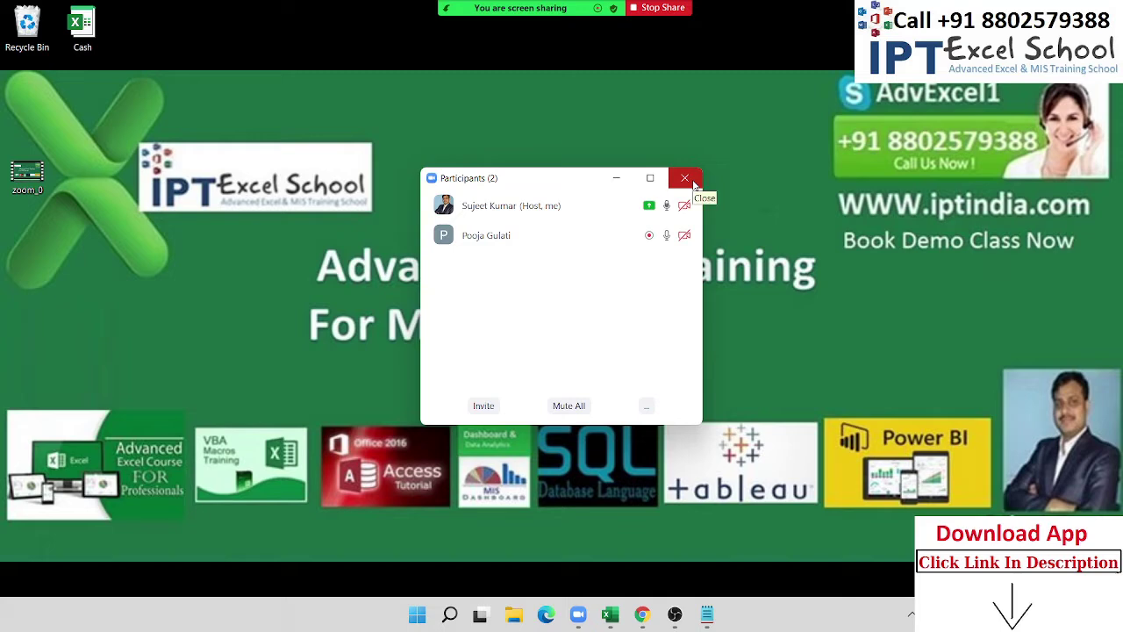
left_click(693, 180)
Refresh the desktop and glance at the hidden system tray icons.
right_click(669, 180)
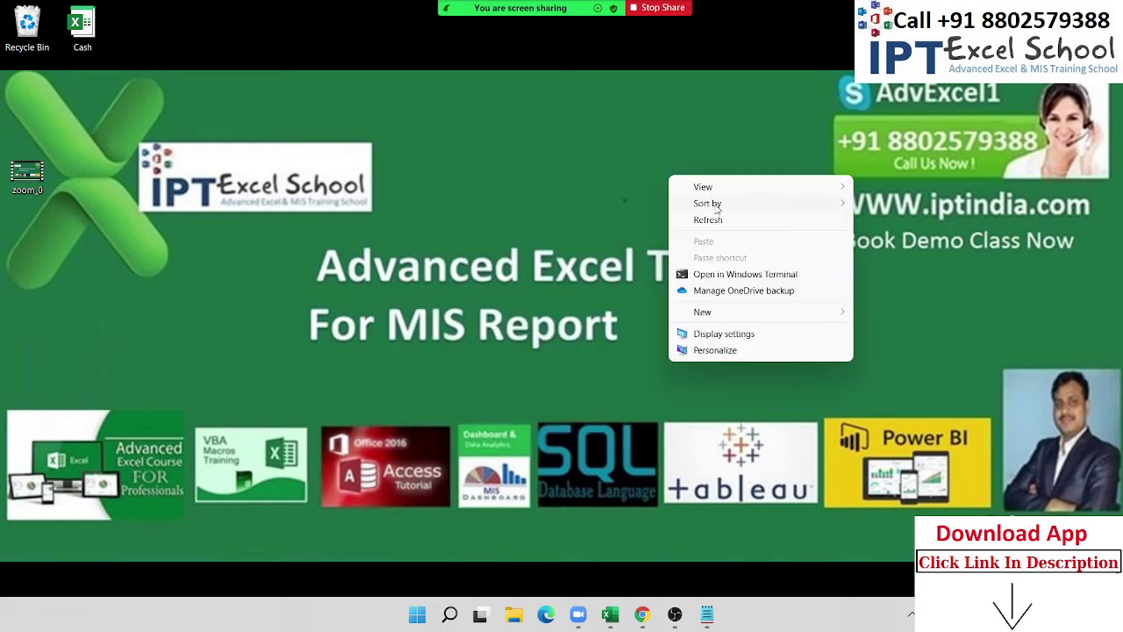
left_click(717, 220)
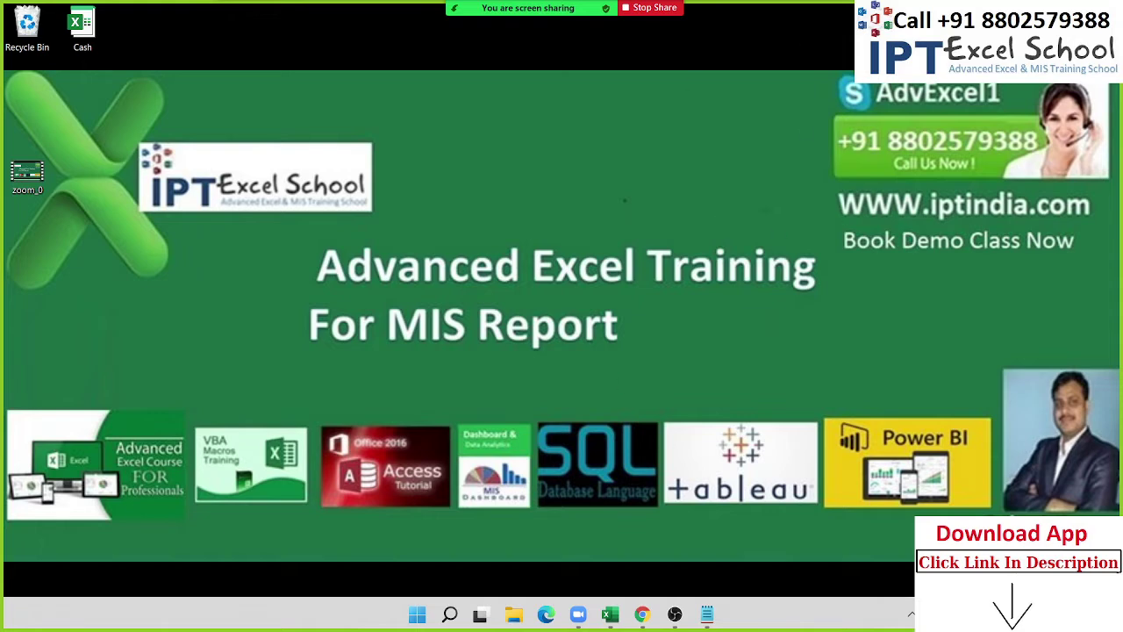
mouse_move(672, 623)
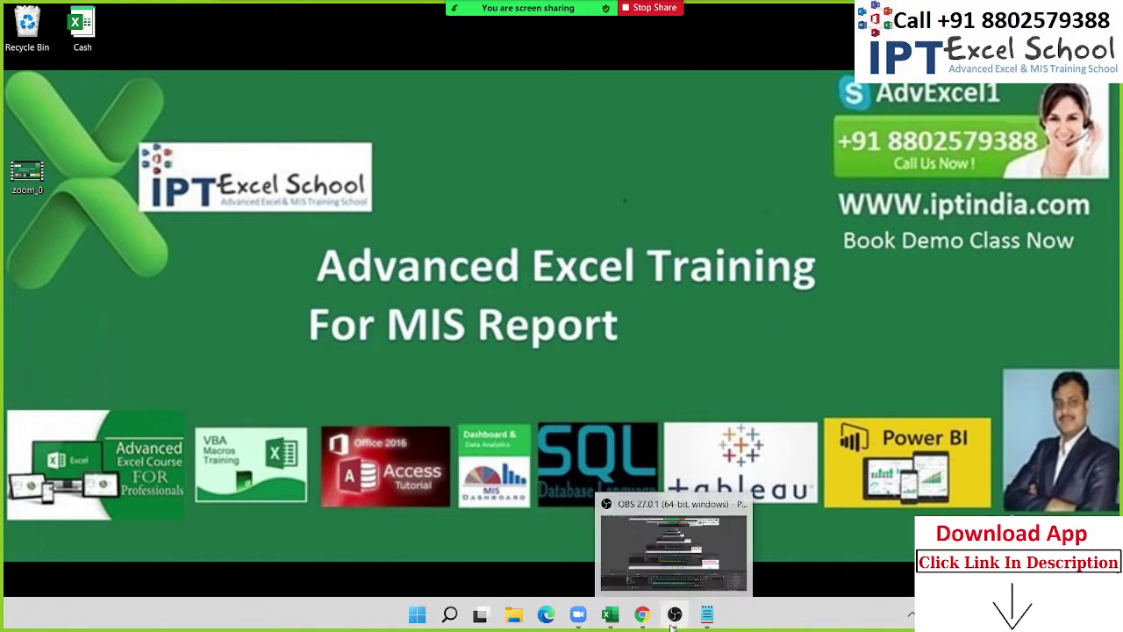
left_click(910, 614)
left_click(647, 328)
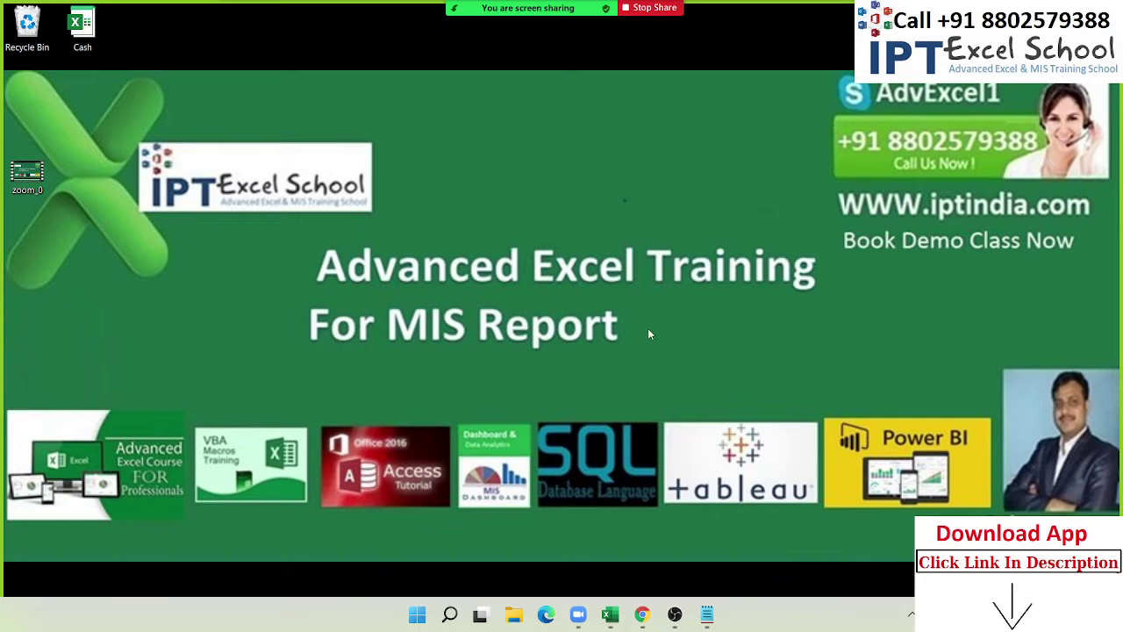
right_click(654, 296)
left_click(690, 344)
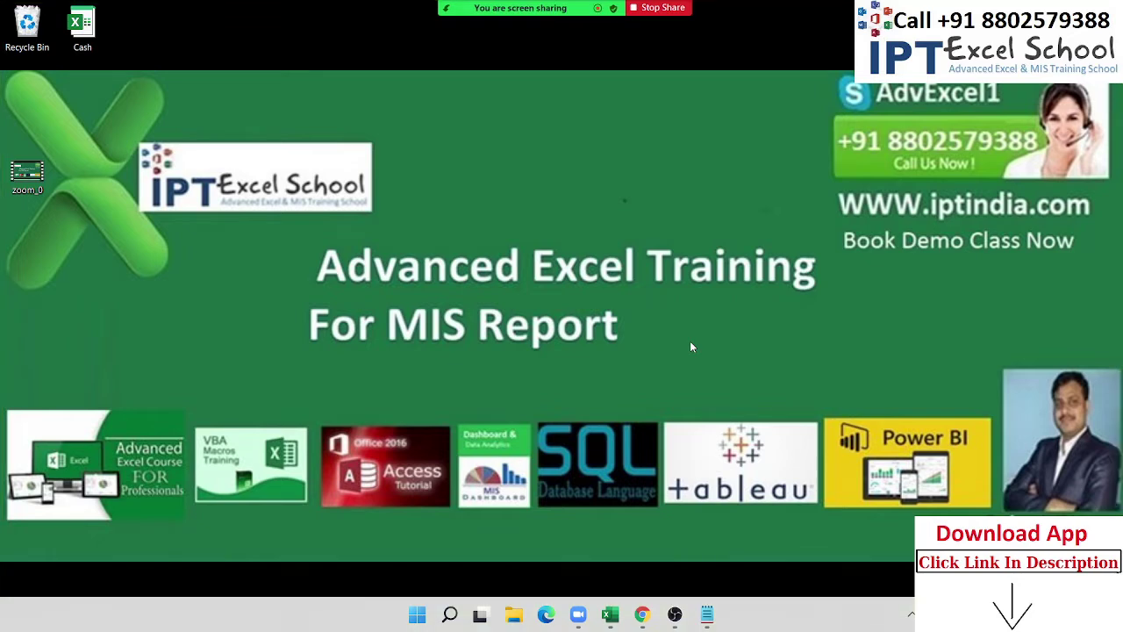
Browse F:\2021 and its RA, 3 and 5 subfolders in File Explorer.
mouse_move(447, 7)
left_click(512, 615)
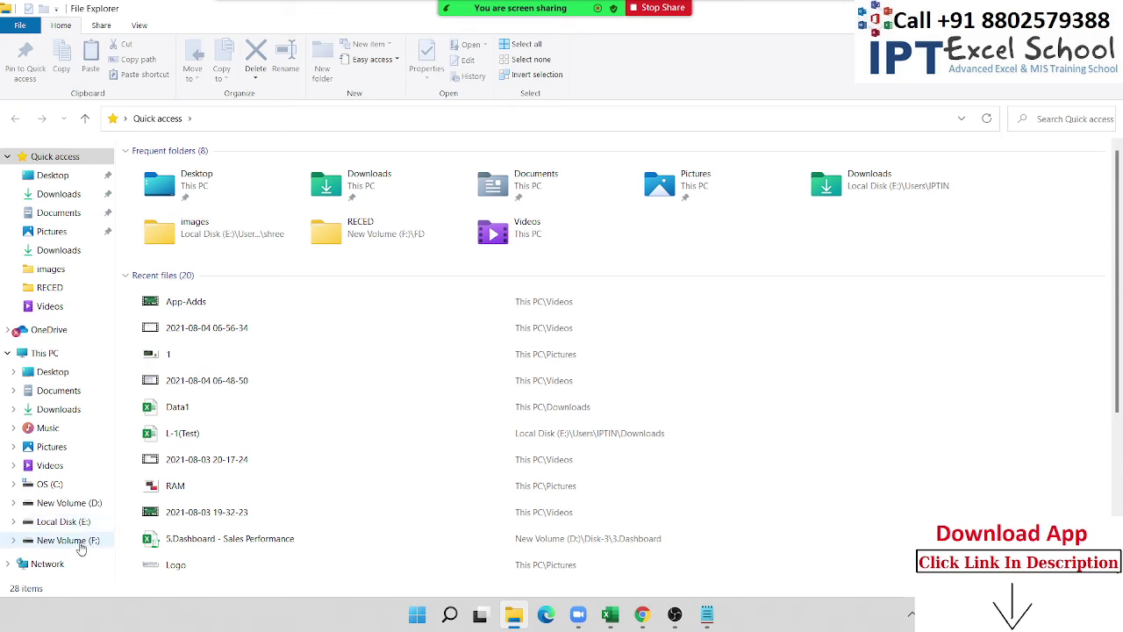
left_click(87, 544)
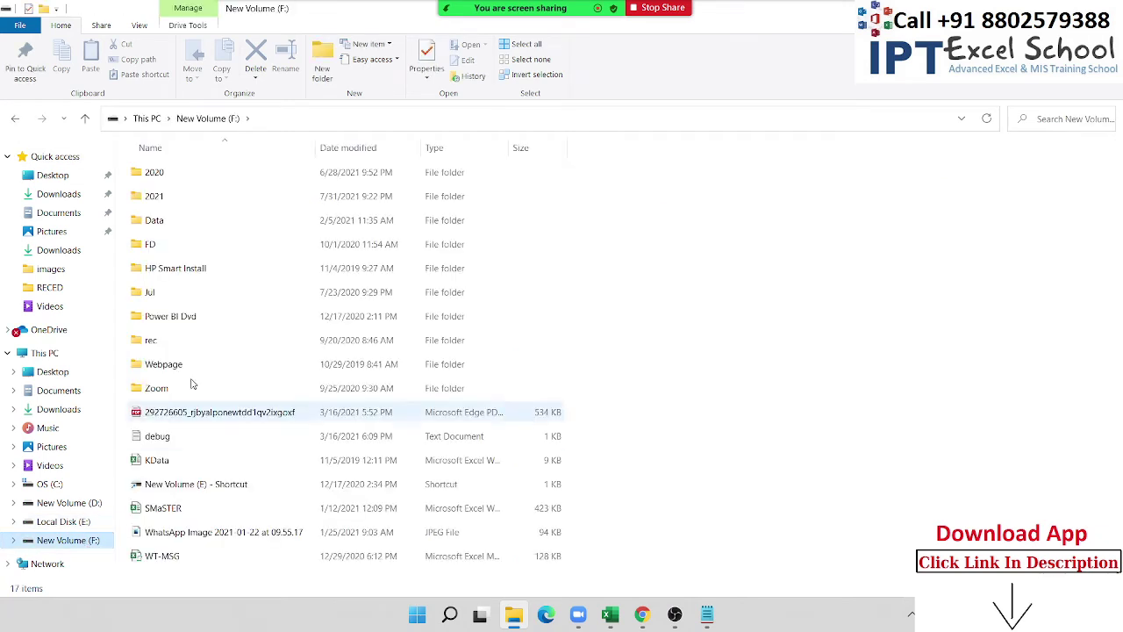
double_click(217, 200)
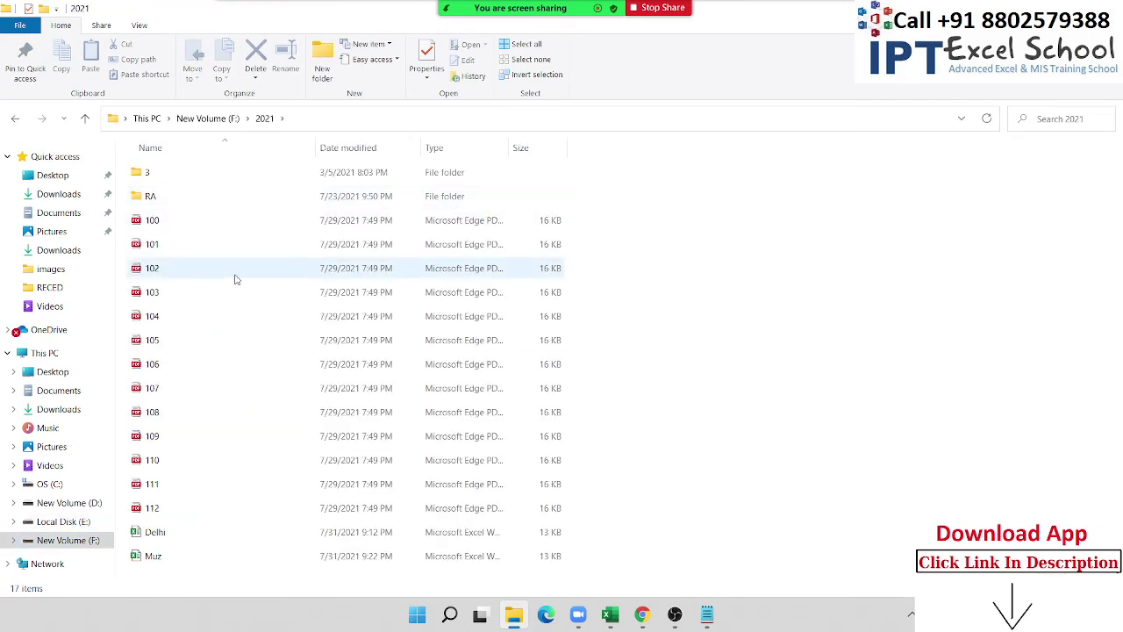
left_click(194, 203)
double_click(194, 202)
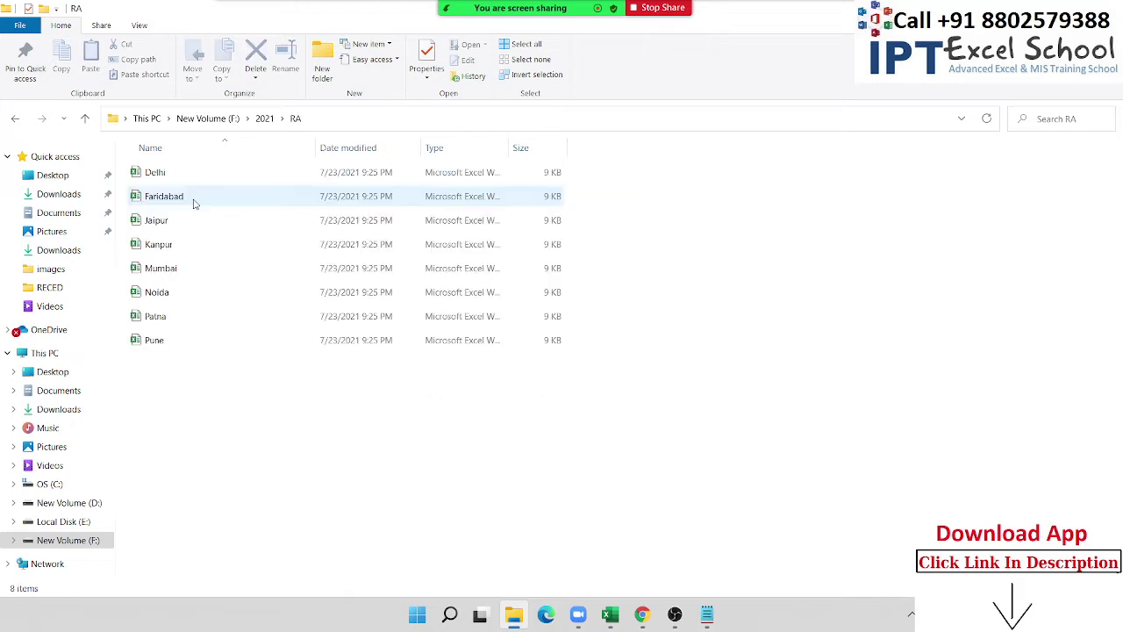
left_click(17, 119)
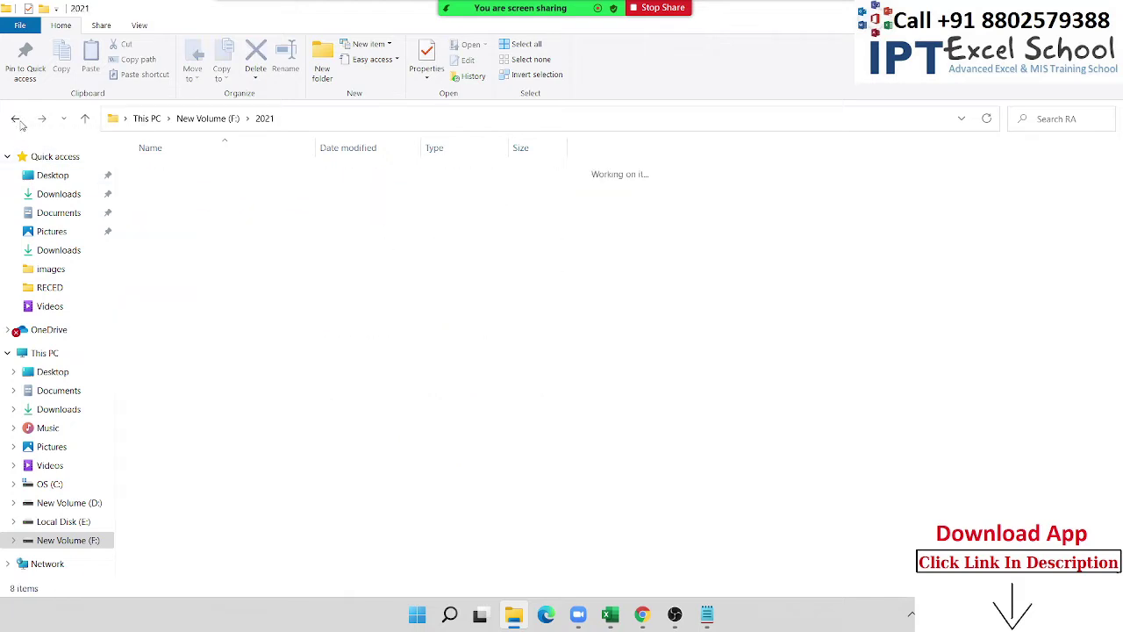
double_click(145, 172)
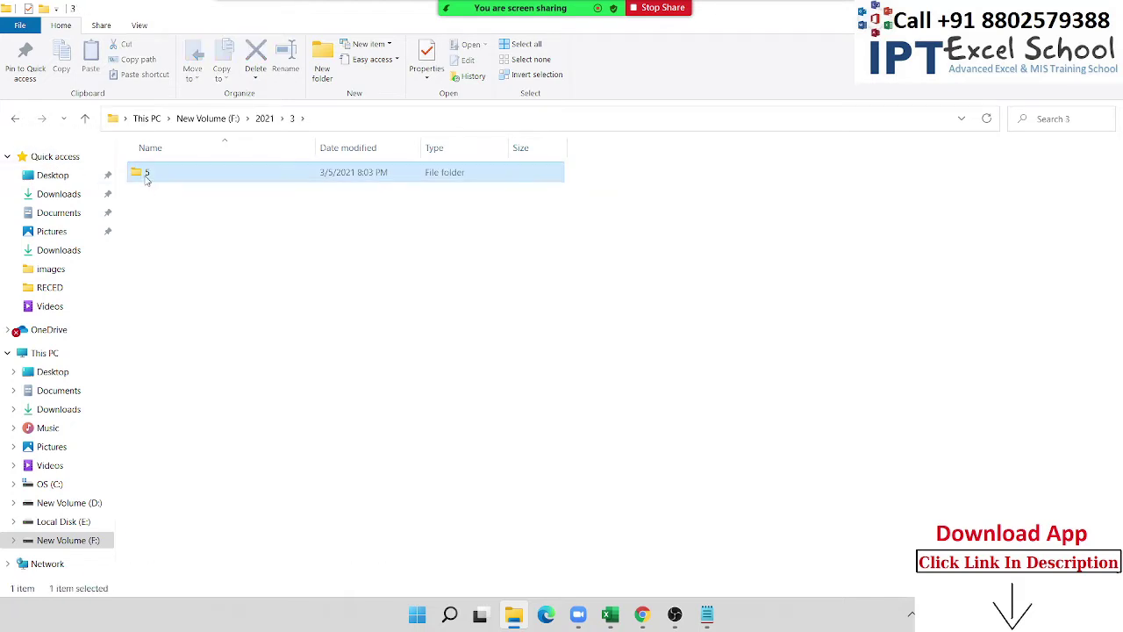
double_click(144, 173)
left_click(25, 119)
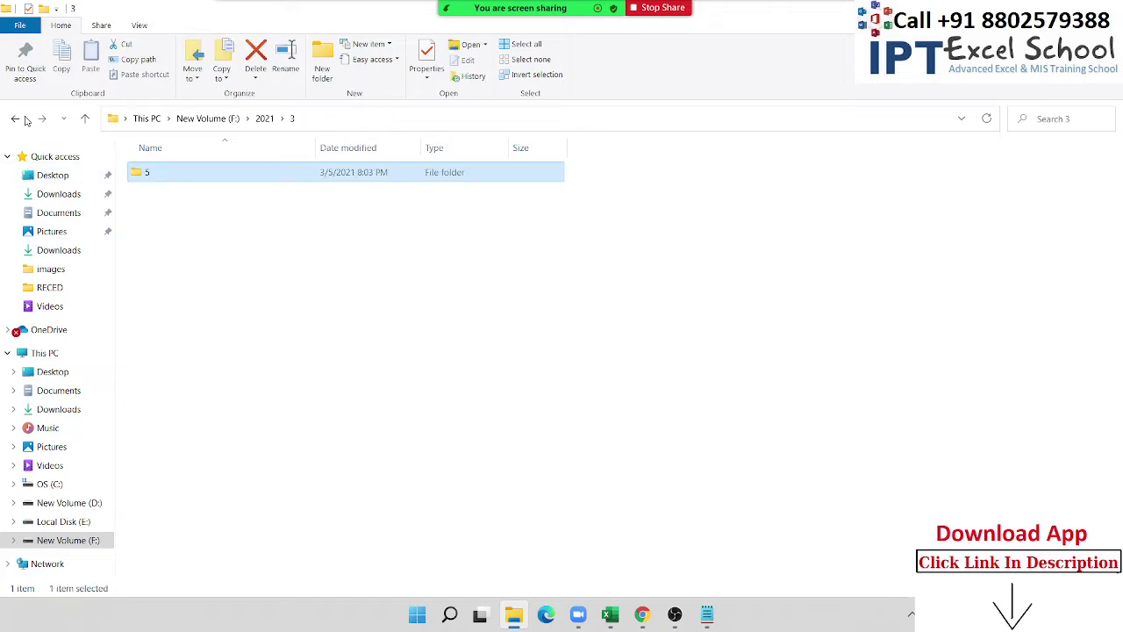
left_click(25, 119)
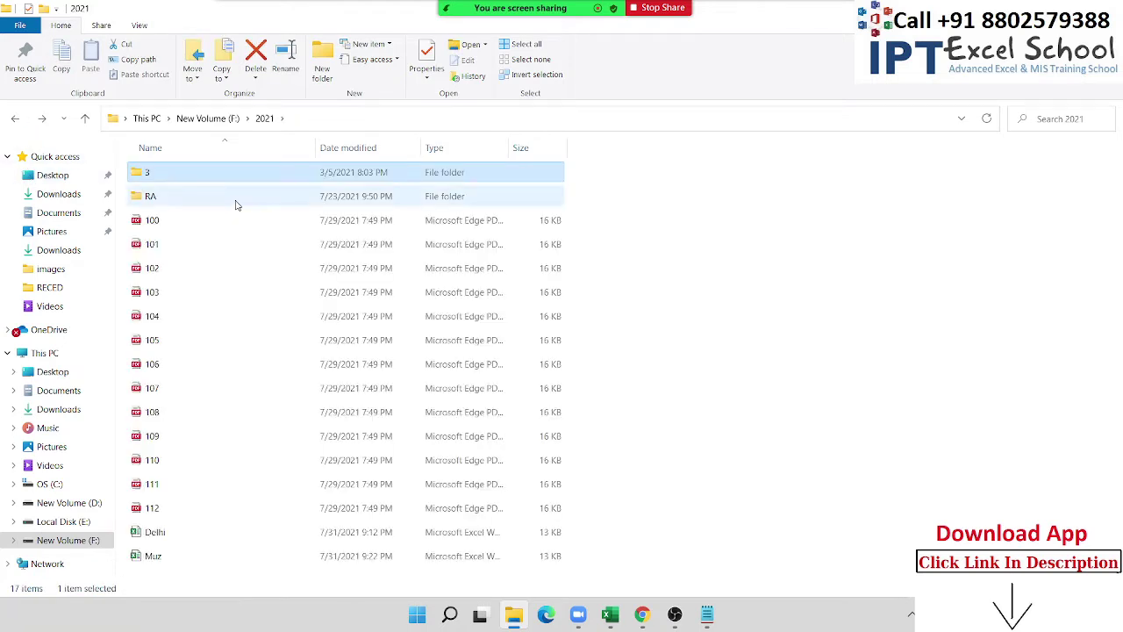
Permanently delete all 17 items in 2021 and reopen the now-empty folder.
key("ctrl+a")
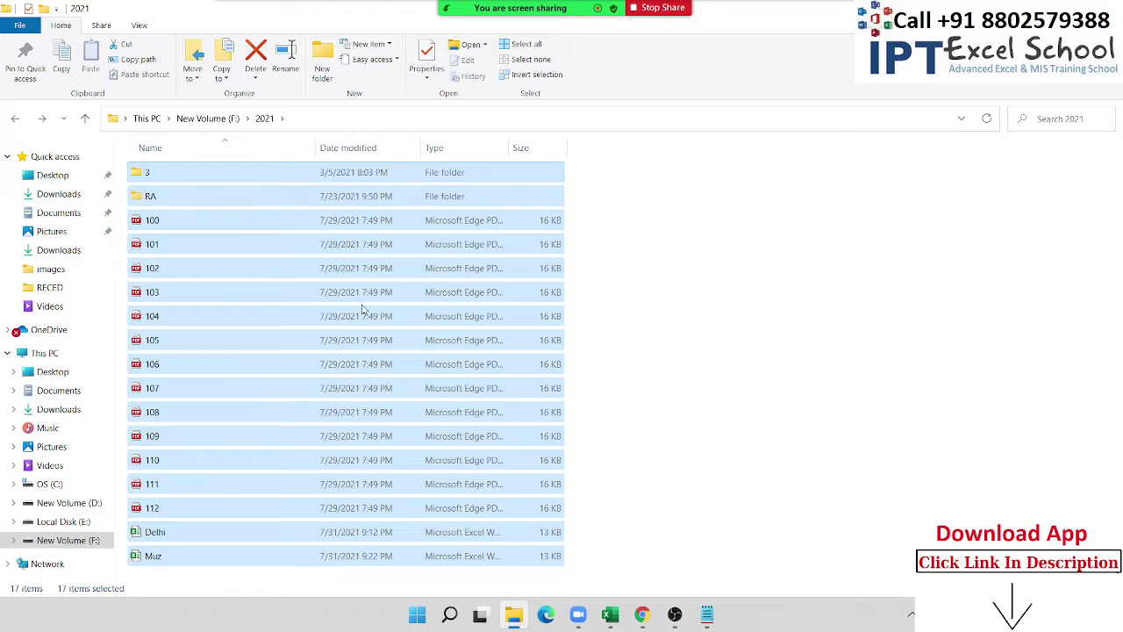
key("shift+Delete")
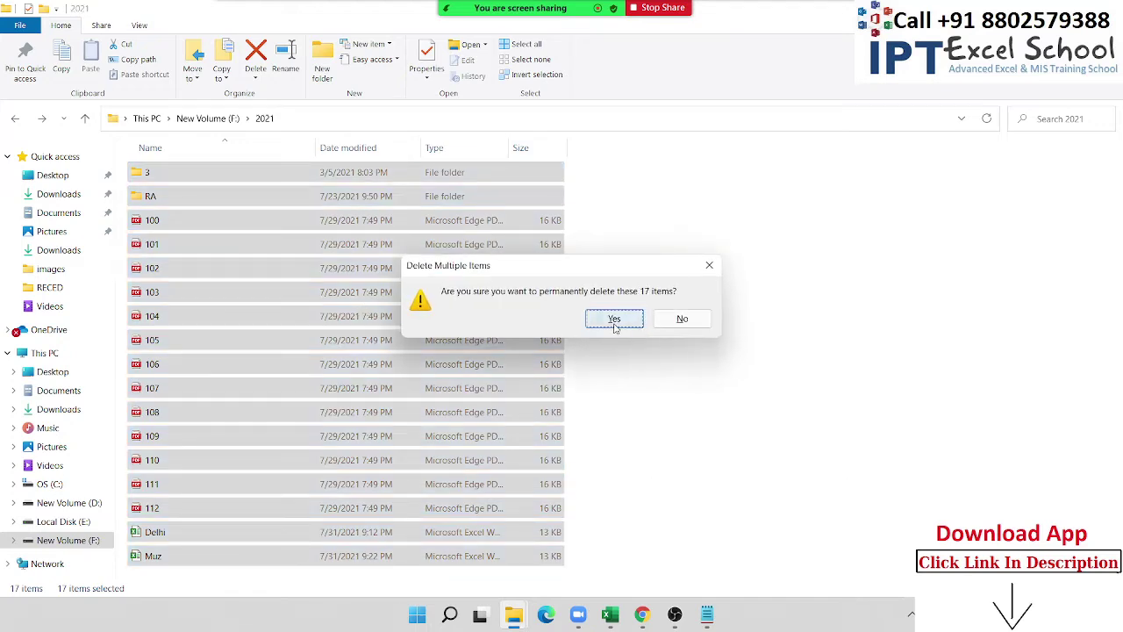
left_click(615, 321)
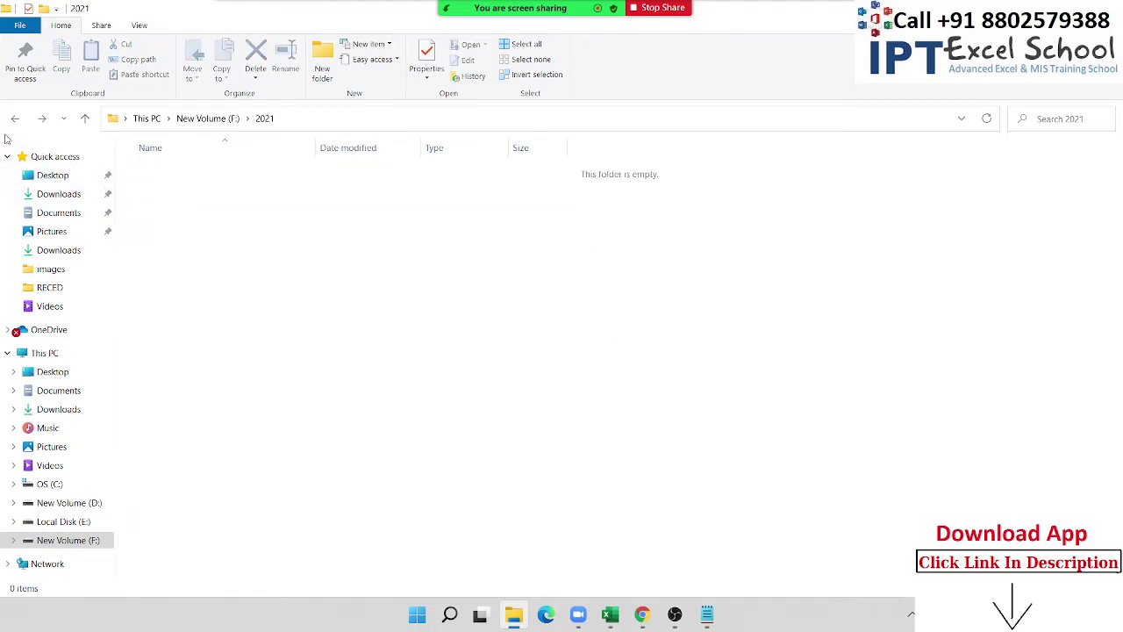
left_click(9, 126)
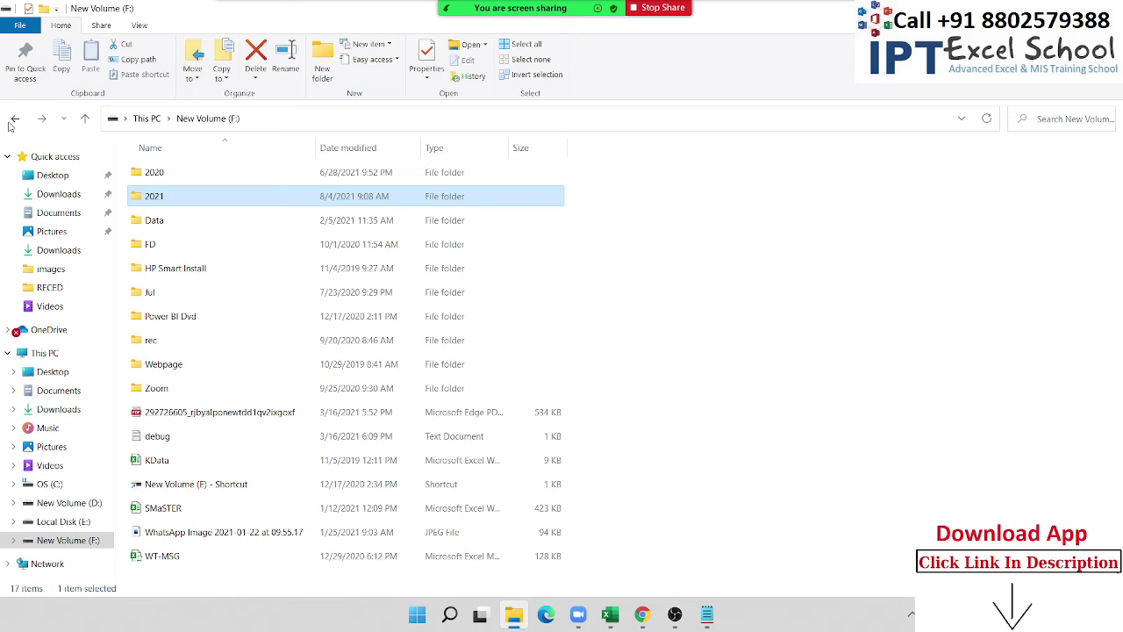
double_click(224, 205)
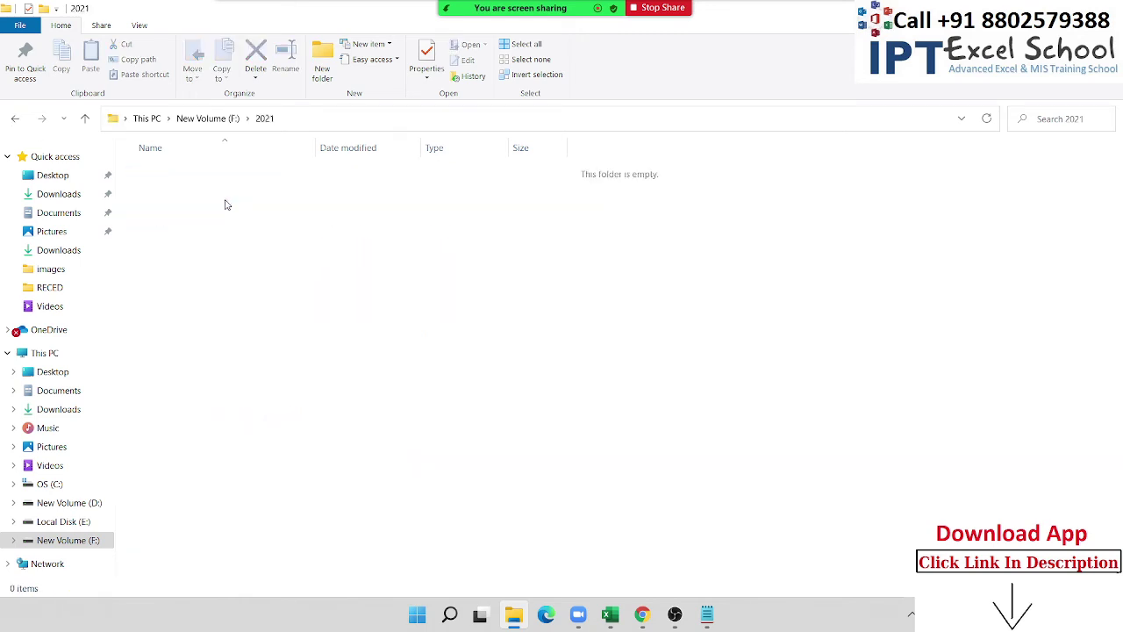
left_click(15, 118)
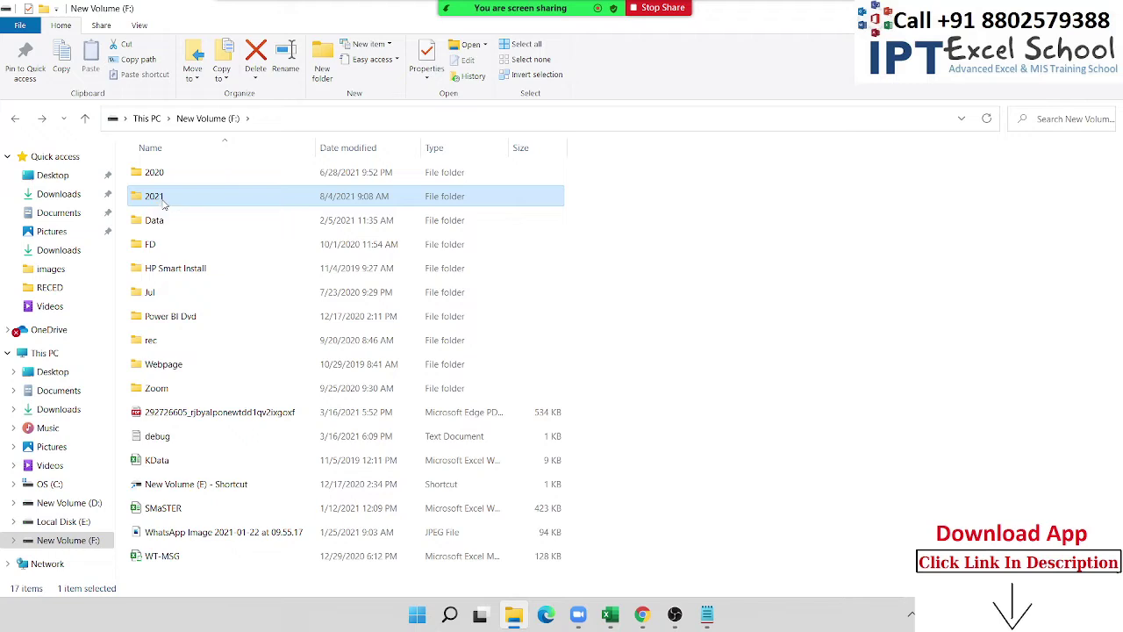
double_click(164, 204)
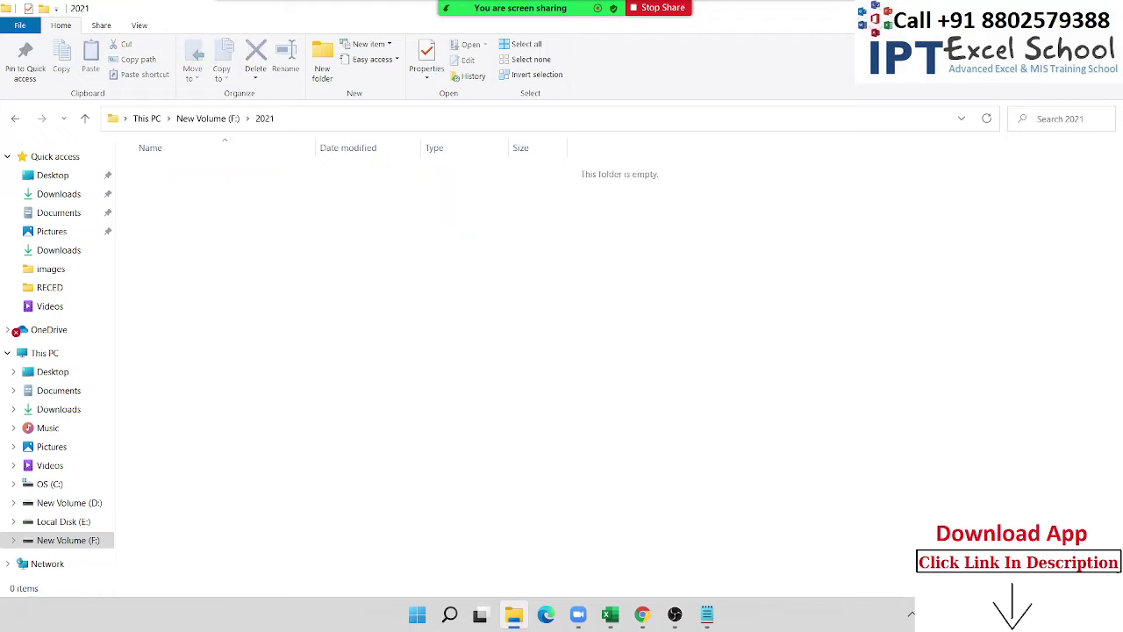
Create a folder named 8 inside 2021 and open it.
right_click(547, 286)
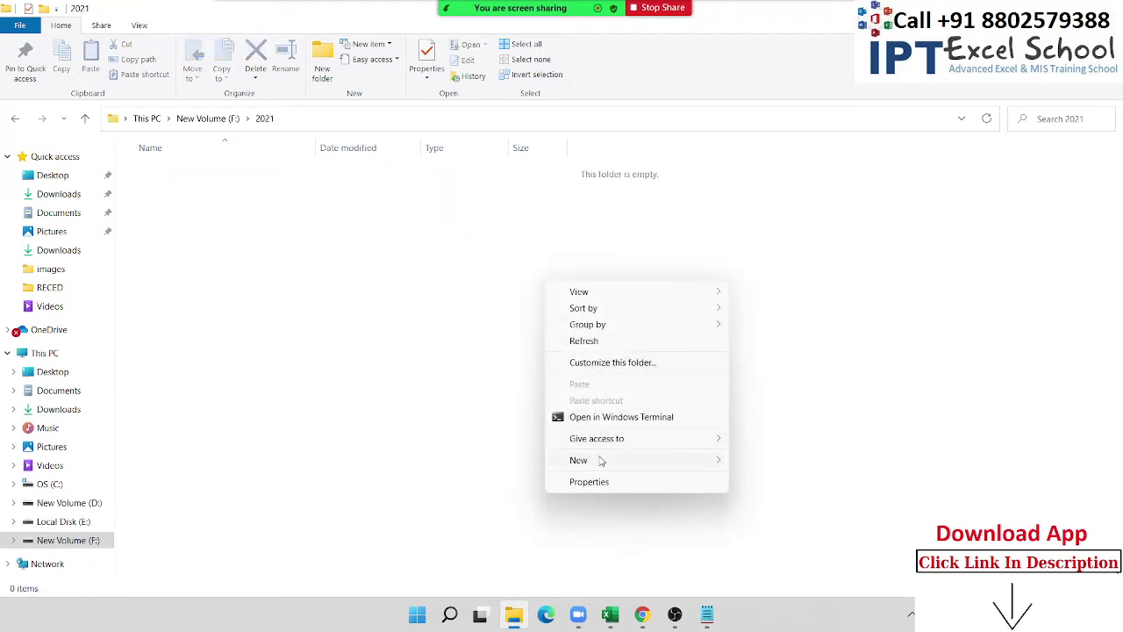
mouse_move(602, 459)
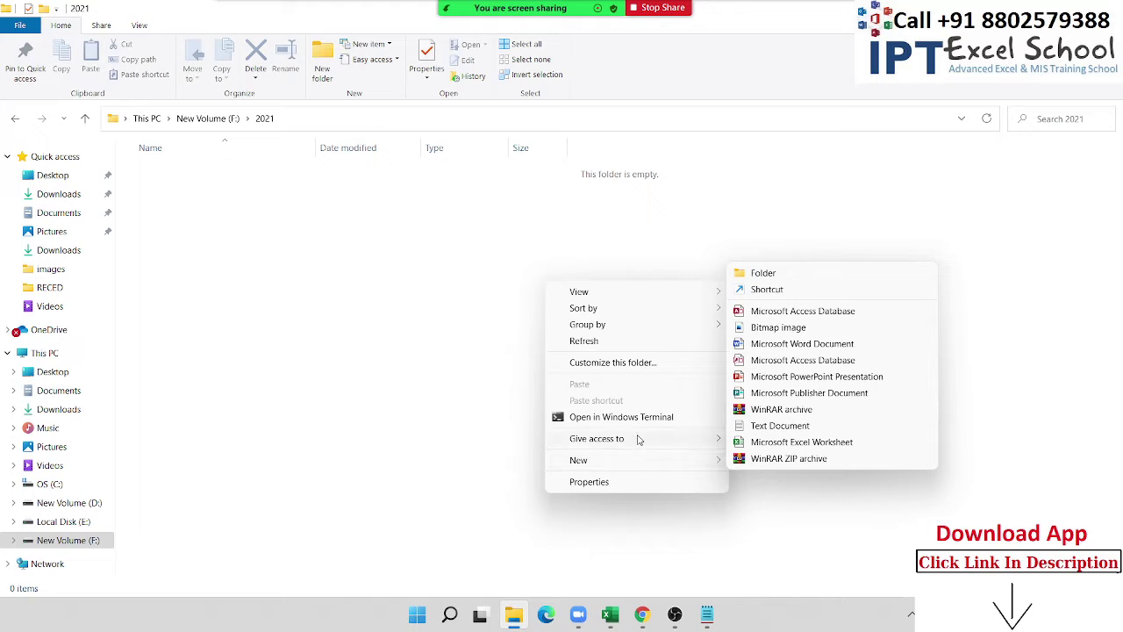
left_click(760, 279)
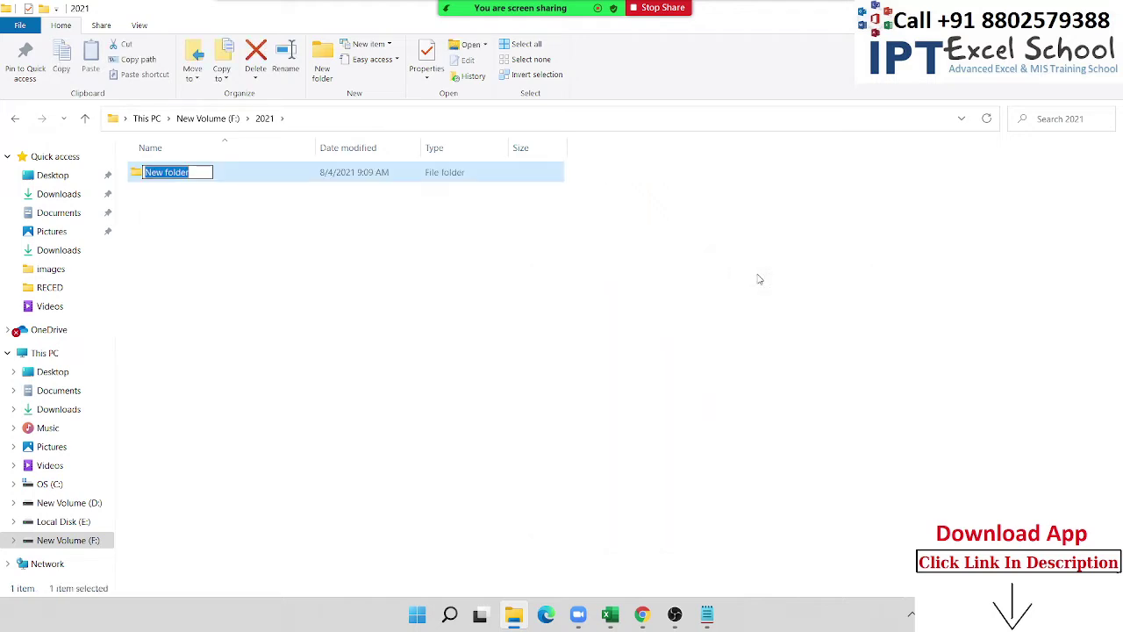
type("8")
key("Return")
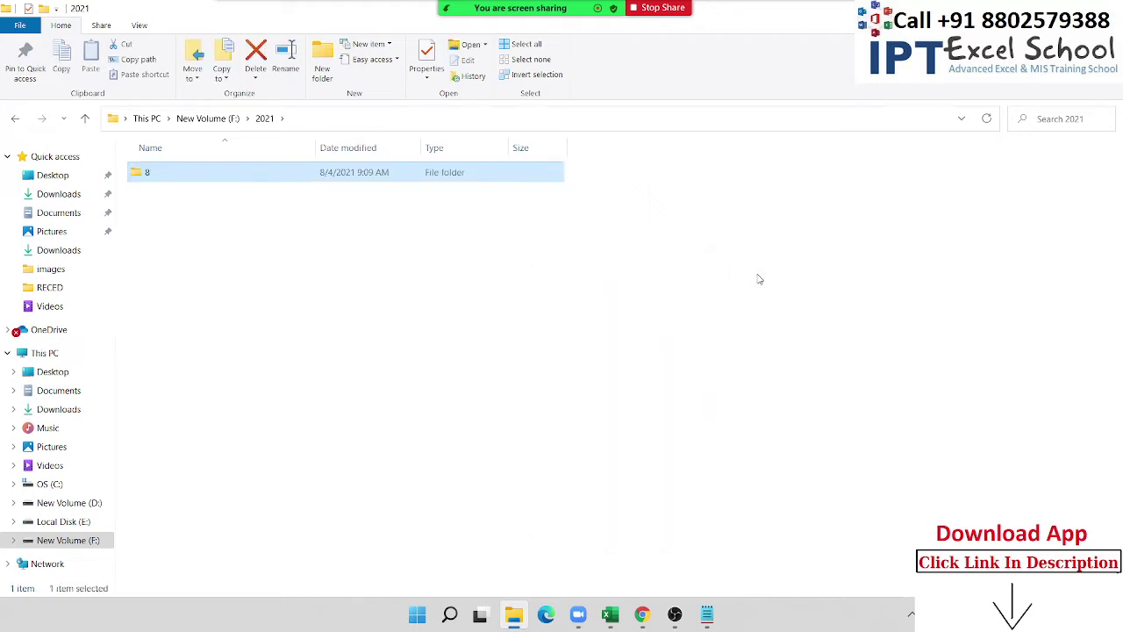
double_click(231, 183)
Create a folder named 4 inside 8 and open it.
right_click(265, 211)
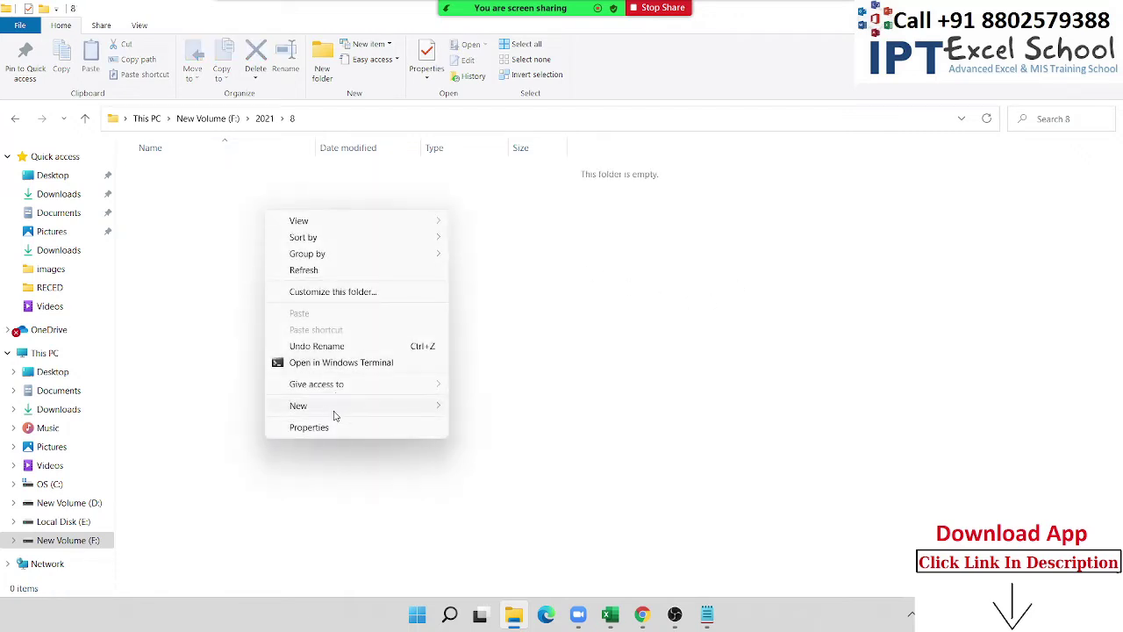
mouse_move(335, 411)
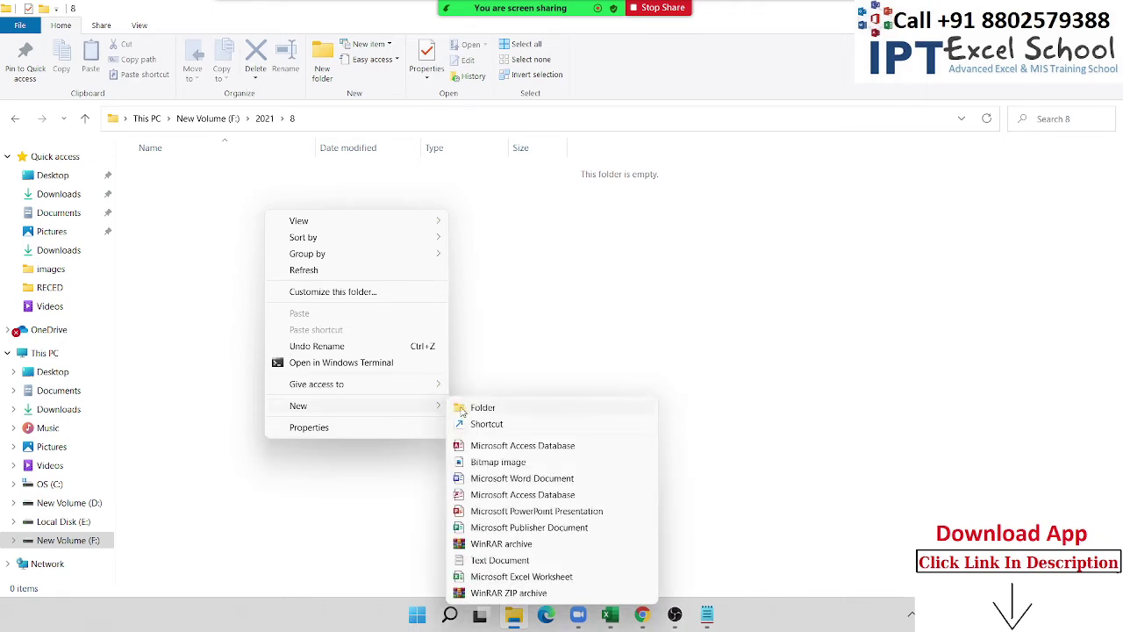
left_click(466, 405)
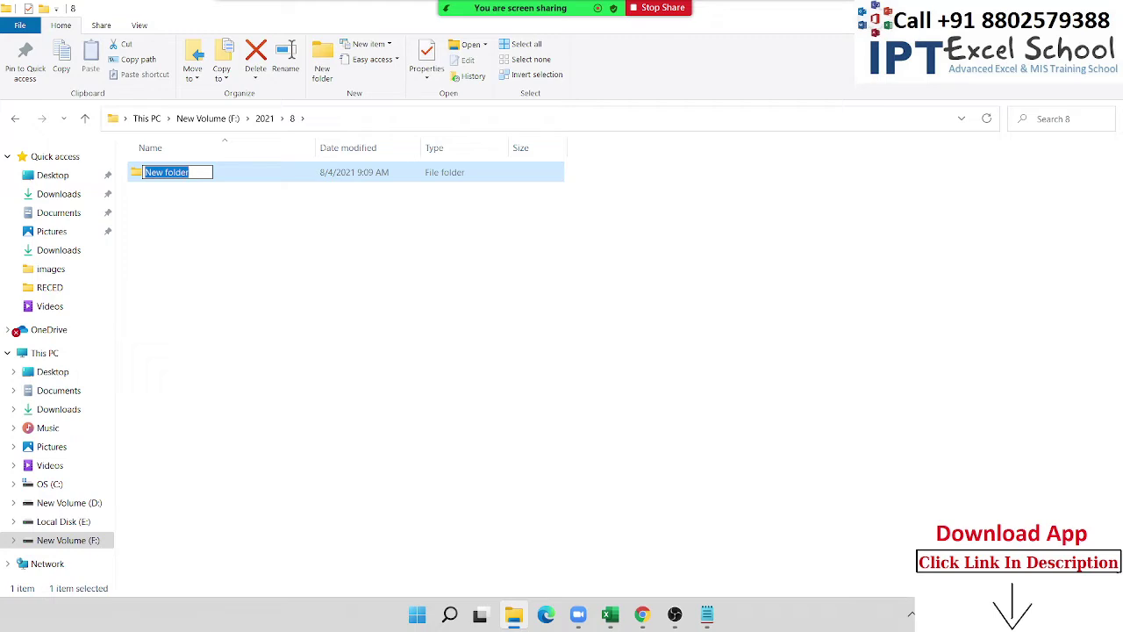
type("4")
key("Return")
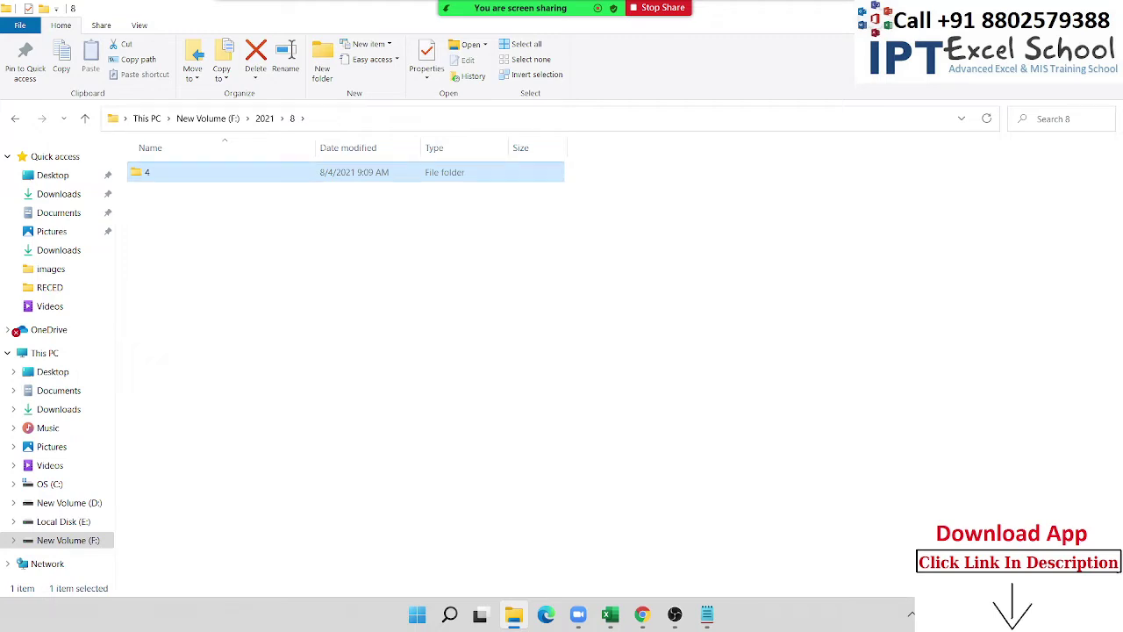
double_click(262, 178)
Create a new Microsoft Excel Worksheet named 4 in the 4 folder.
right_click(271, 201)
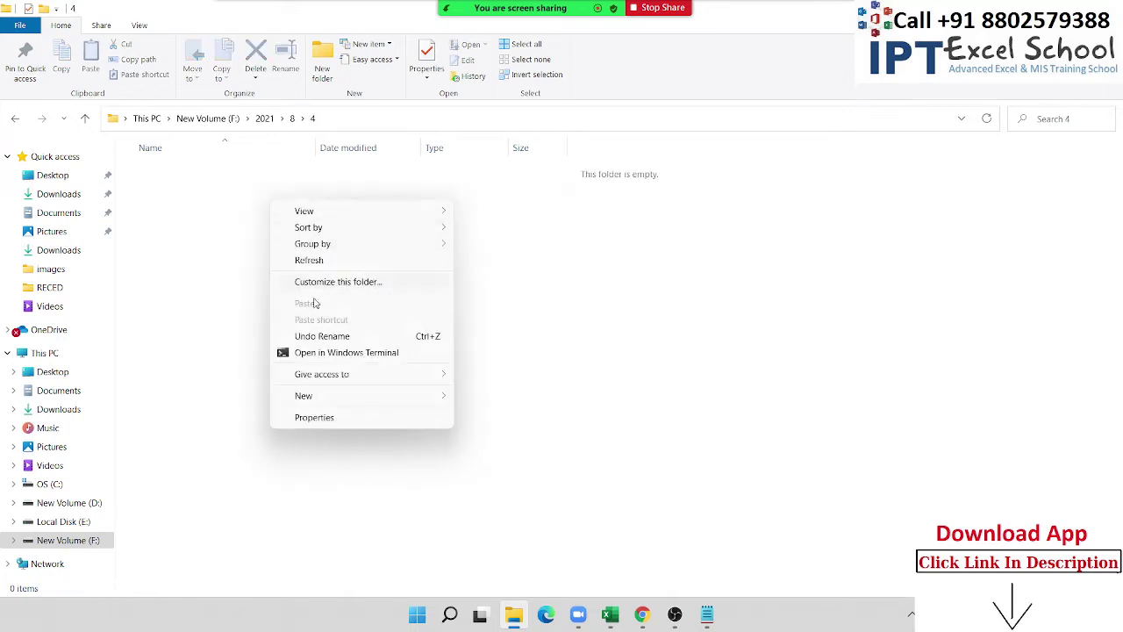
mouse_move(340, 394)
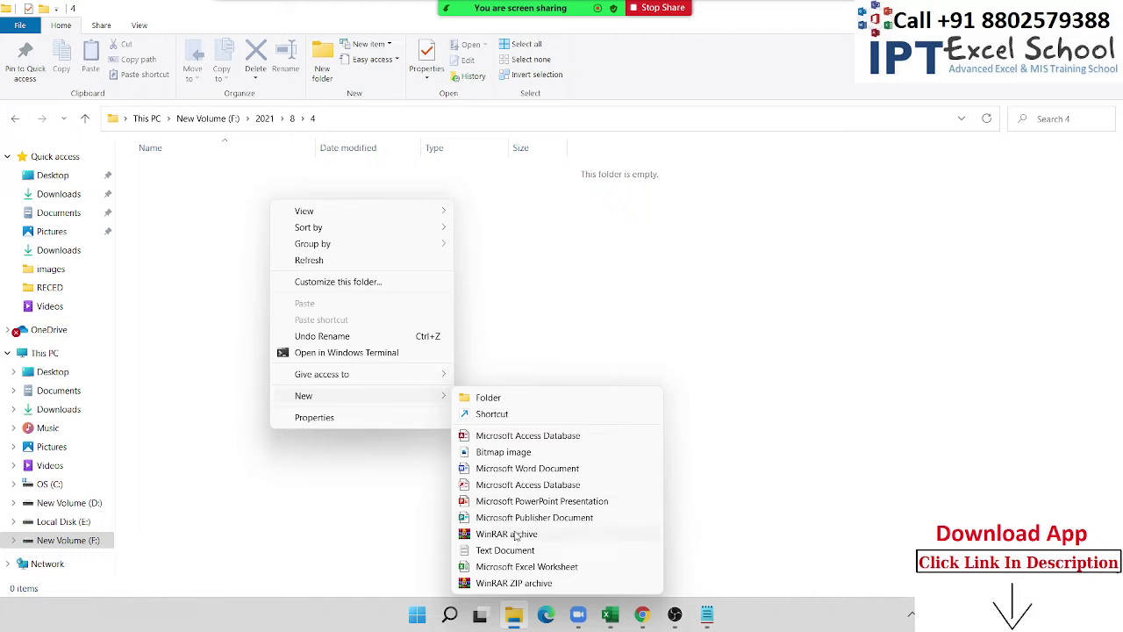
left_click(532, 572)
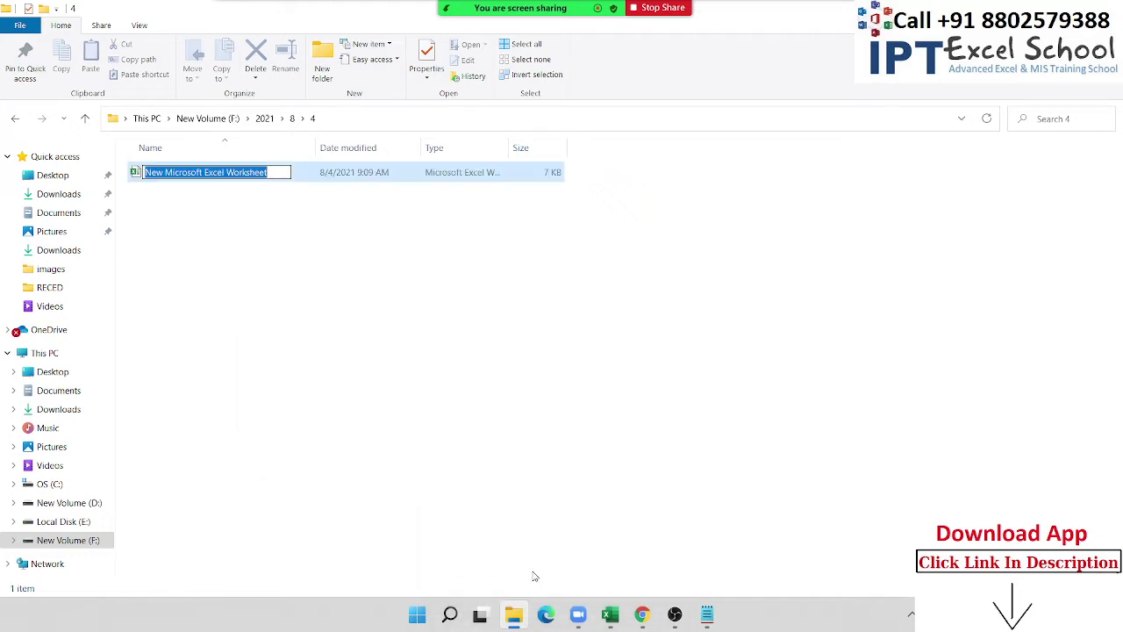
type("8")
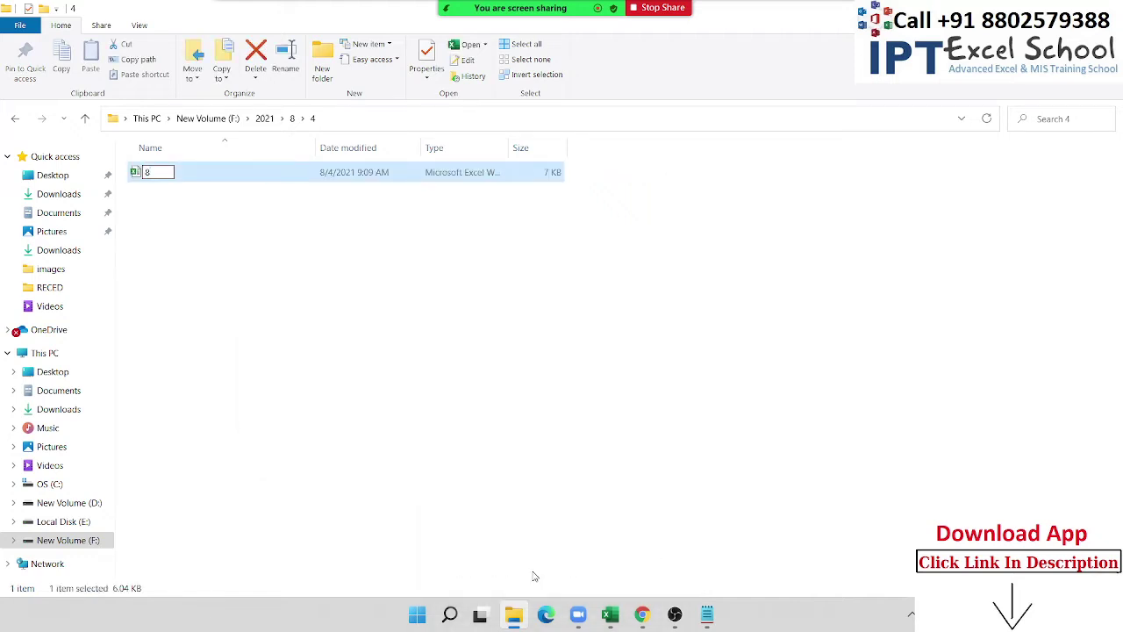
key("BackSpace")
type("4")
key("Return")
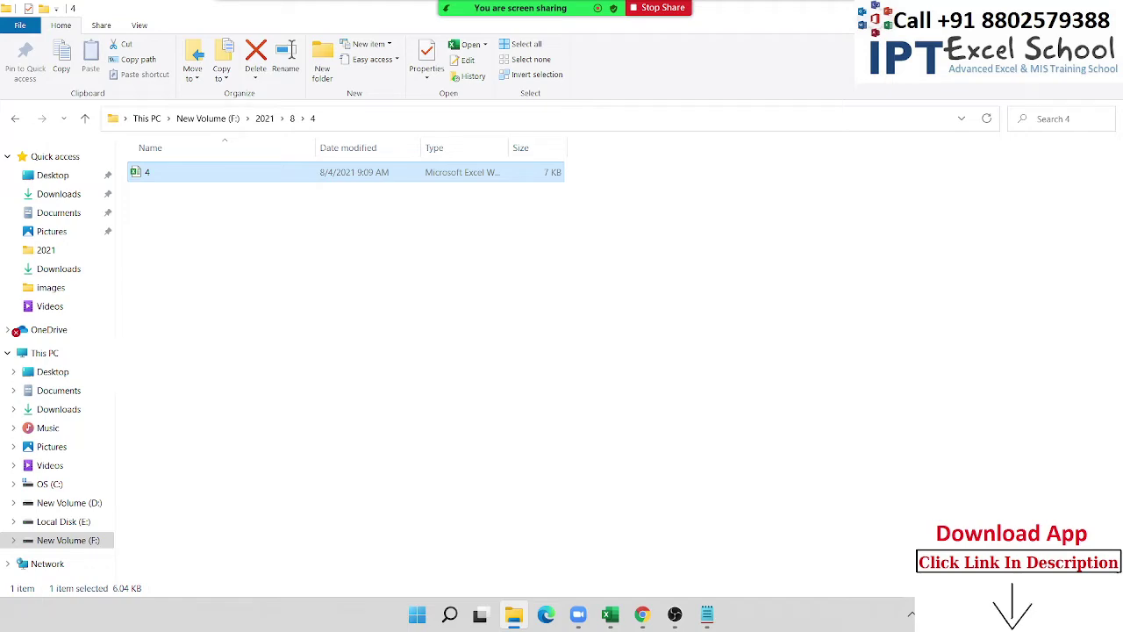
Hide File Explorer and bring the blank Excel workbook Book2 to the front.
key("super+d")
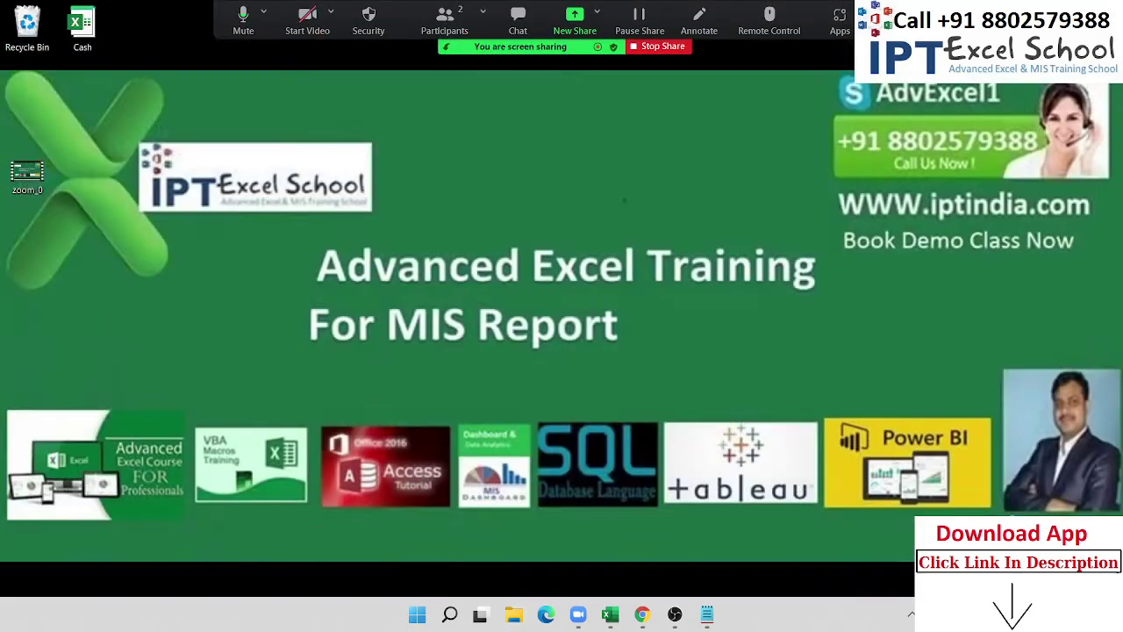
left_click(610, 614)
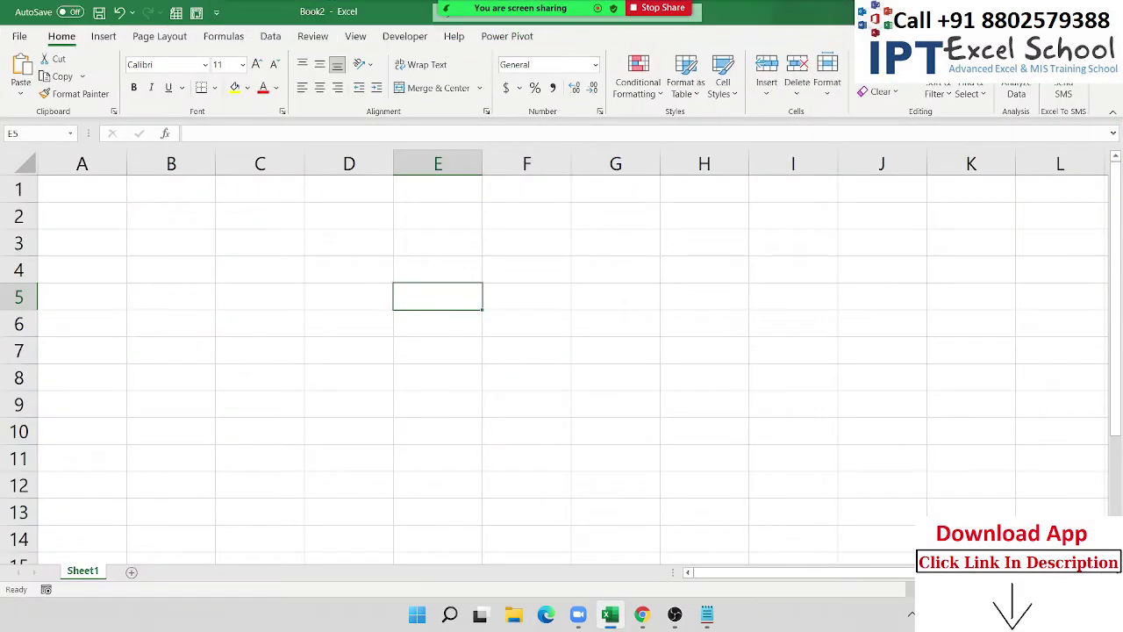
left_click(404, 36)
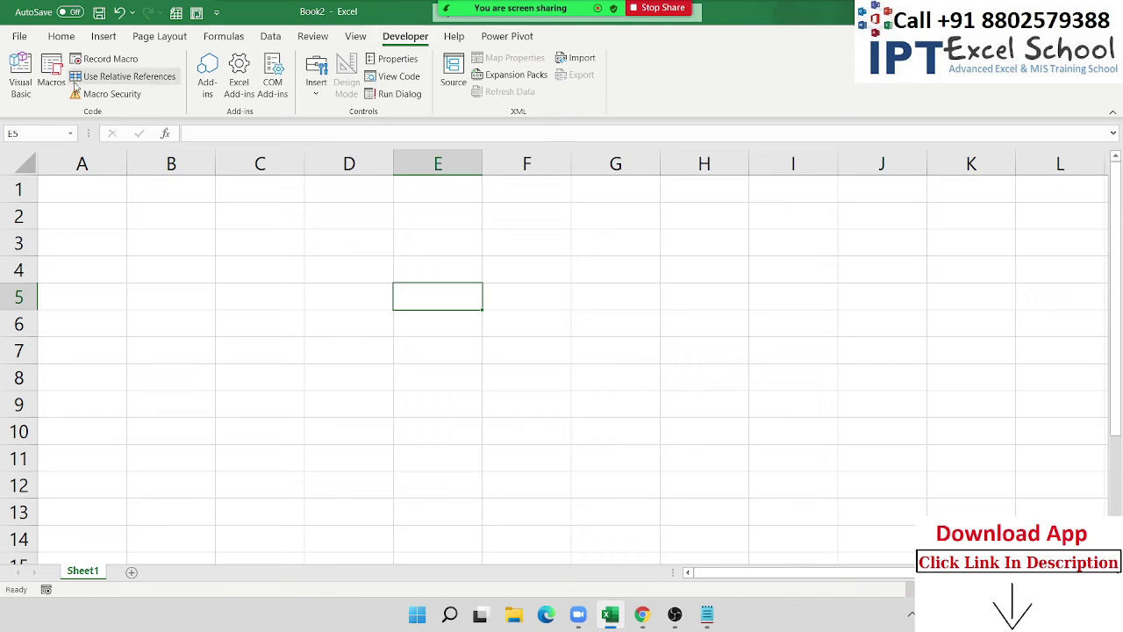
Open the Visual Basic editor, snapped left, with the Excel workbook on the right half.
left_click(21, 78)
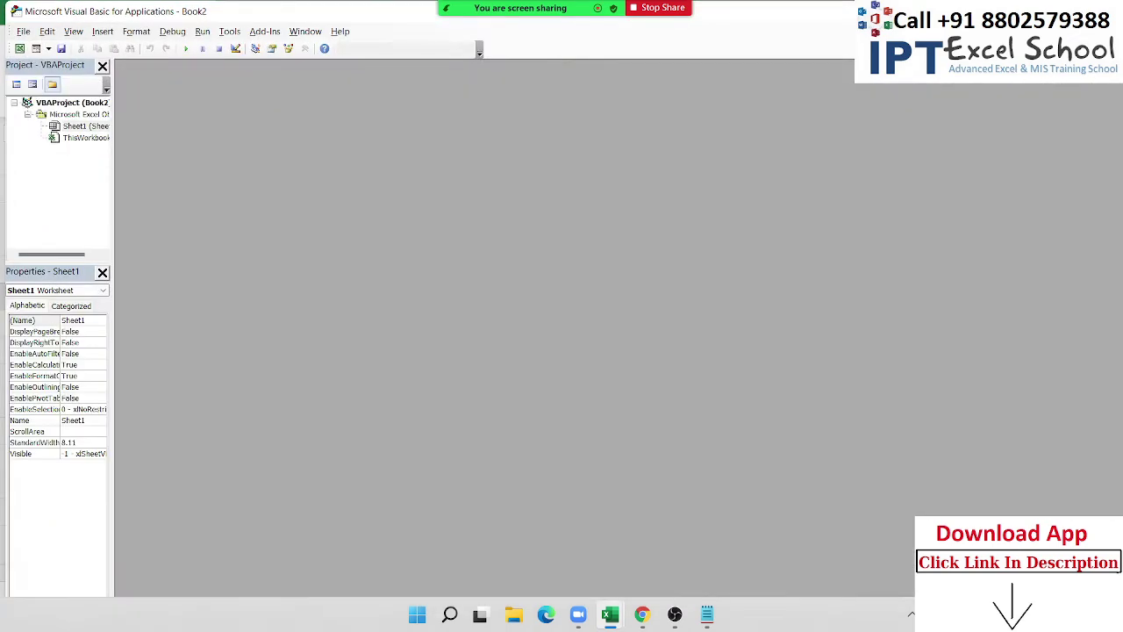
mouse_move(1063, 10)
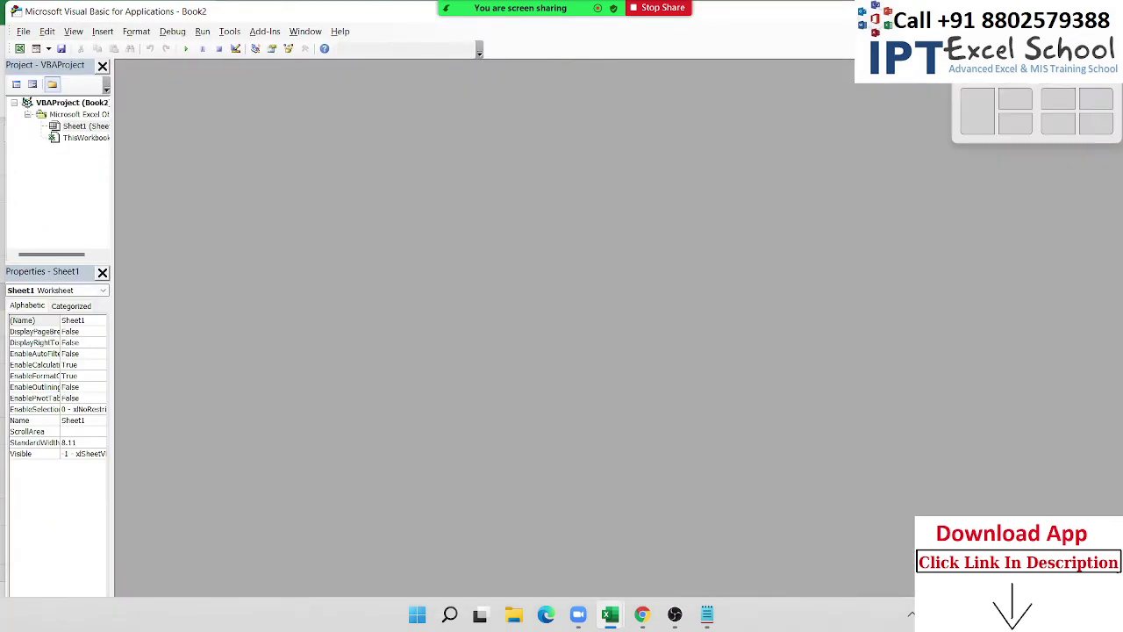
left_click(977, 112)
left_click(655, 245)
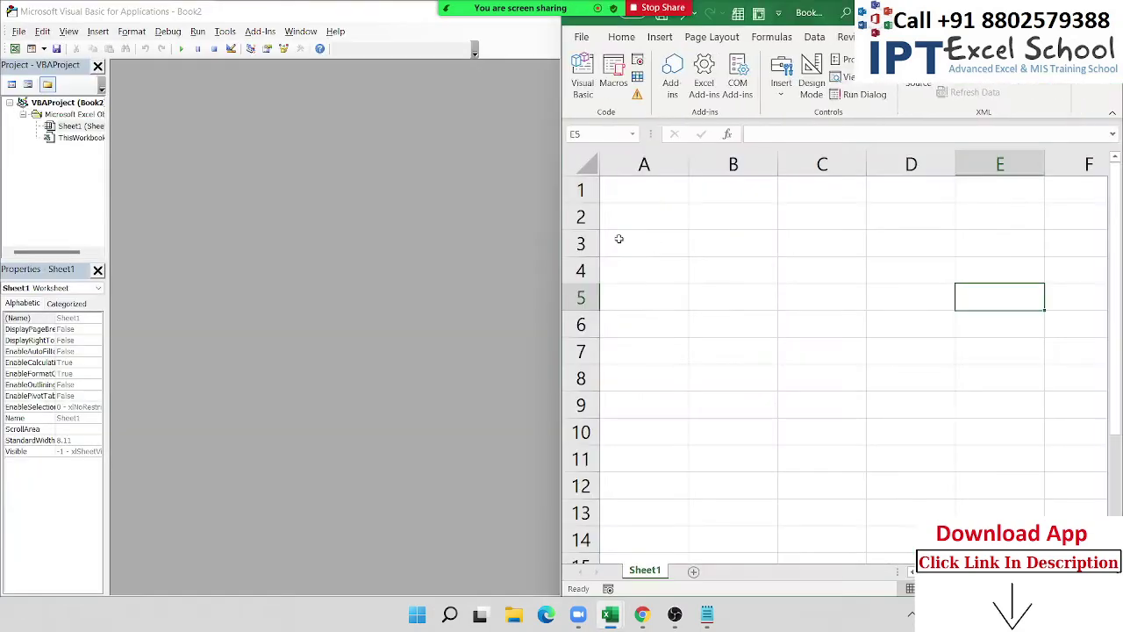
left_click(98, 32)
Insert Module1 and declare an empty Sub Project_1 procedure in it.
left_click(108, 81)
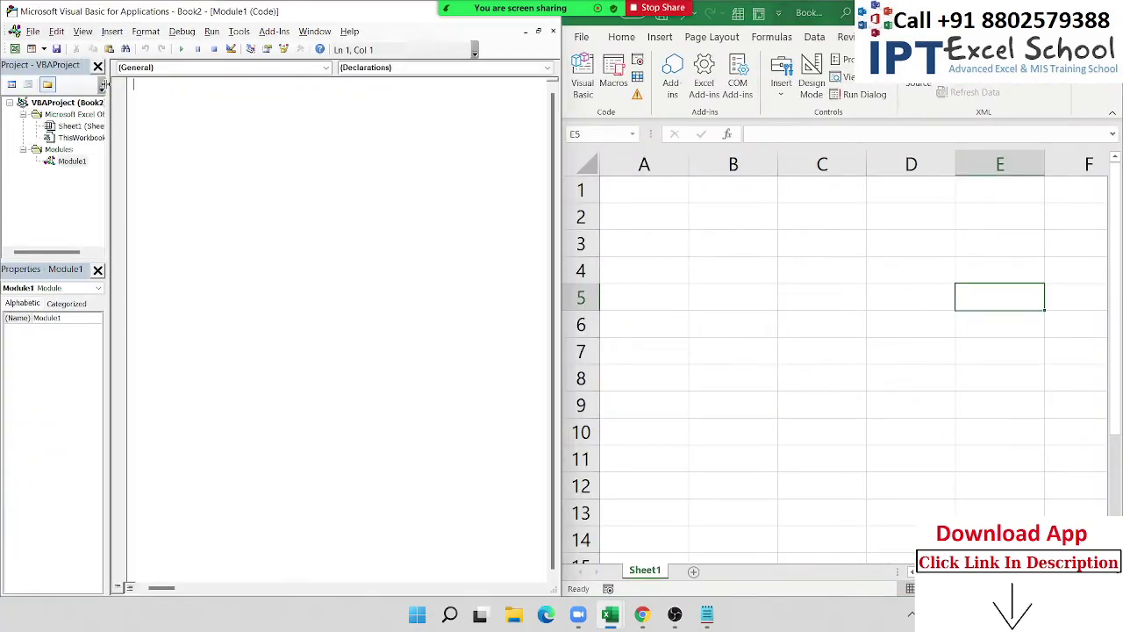
type("su")
type("b ")
type("Projec")
type("t_1")
key("Return")
key("Return")
key("Return")
key("Return")
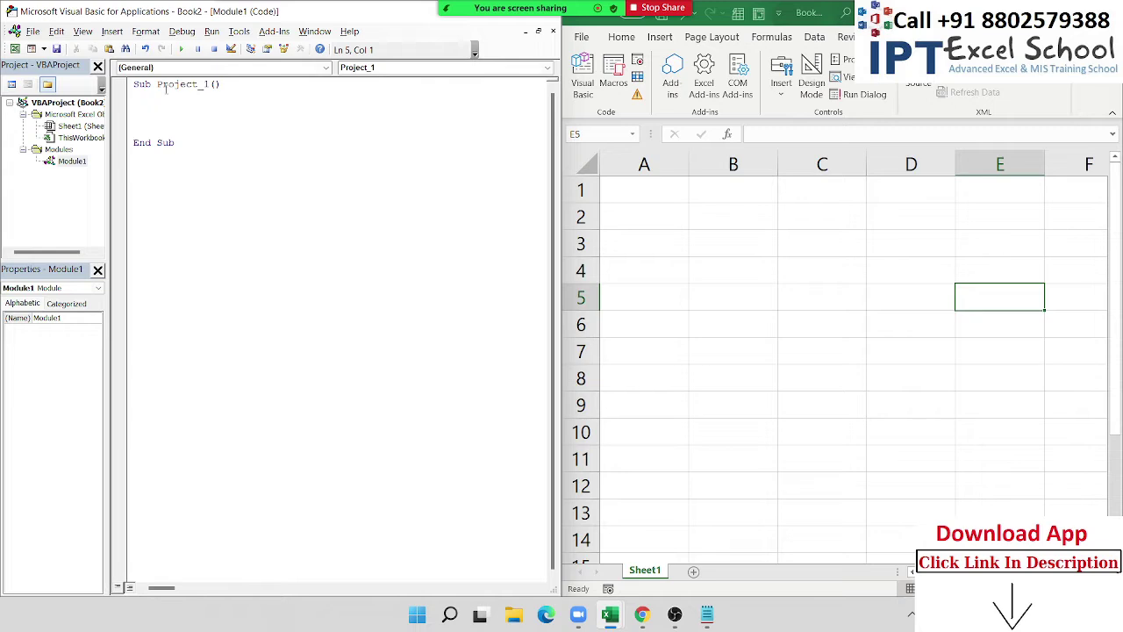
key("Return")
key("Return")
left_click(135, 119)
Enter =TODAY() in B2 and =YEAR(B2) in B3, giving 8/4/2021 and 2021.
left_click(735, 221)
type("=")
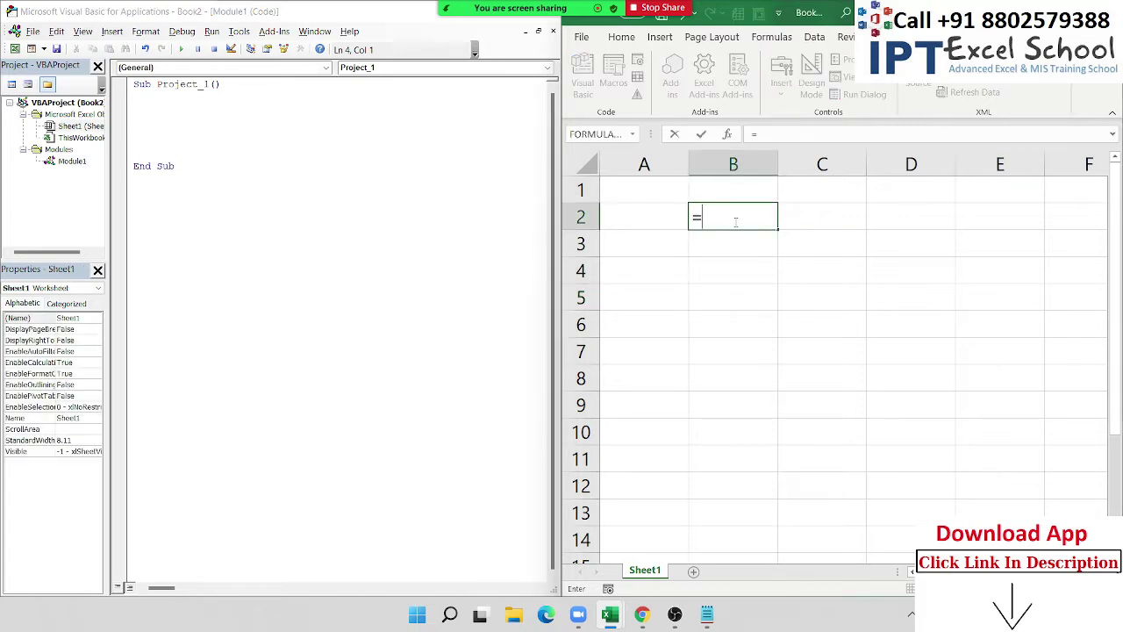
type("to")
key("Tab")
key("Return")
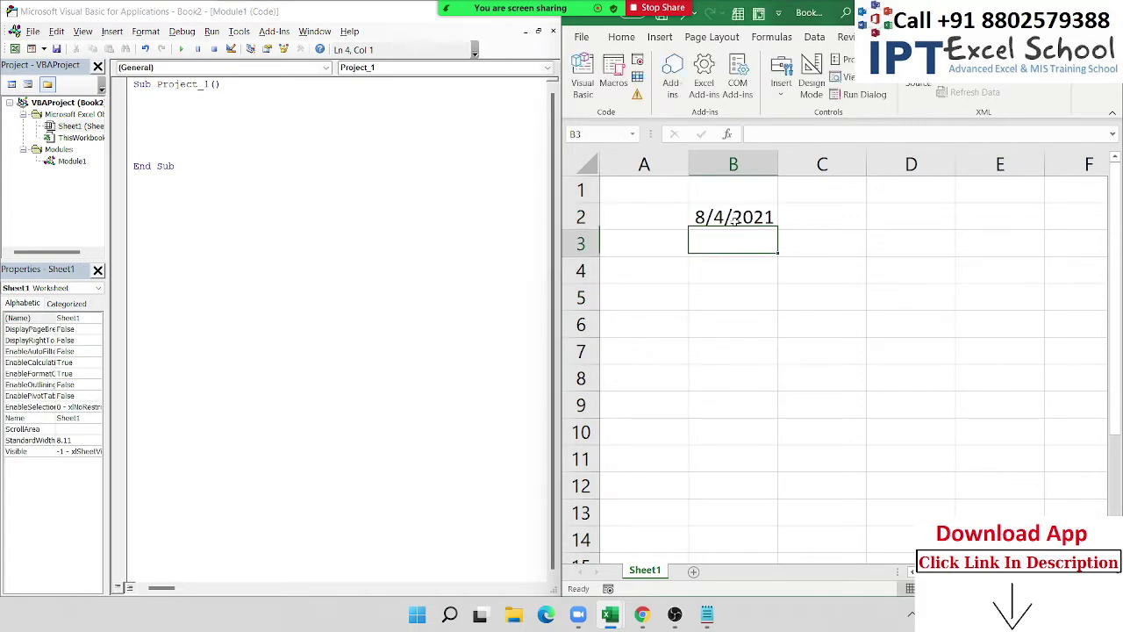
left_click(735, 220)
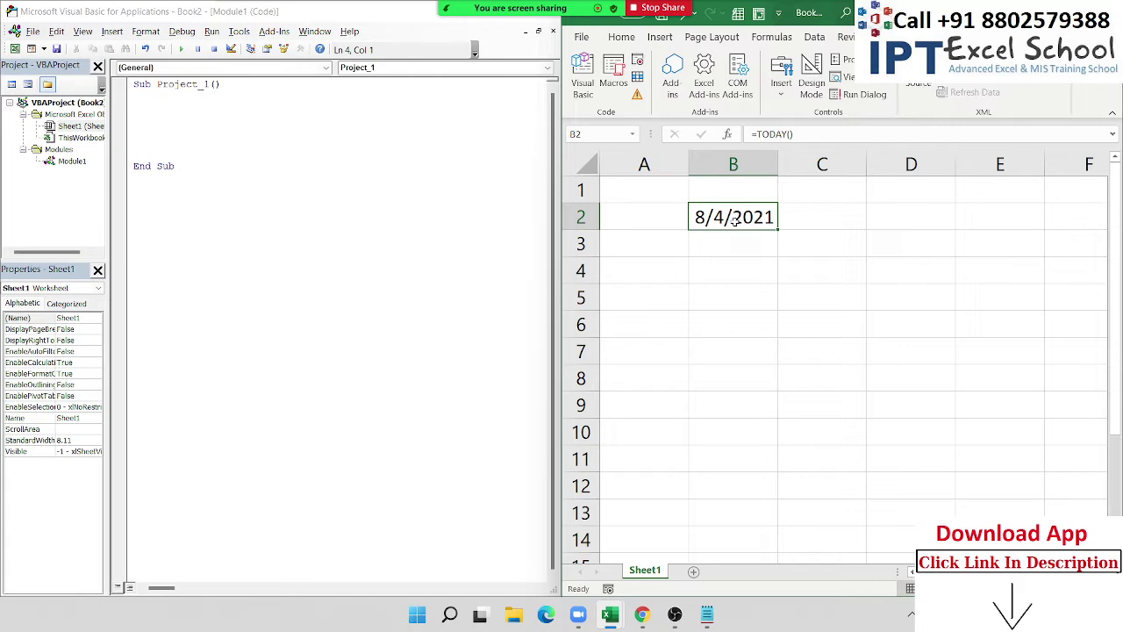
key("Down")
type("=")
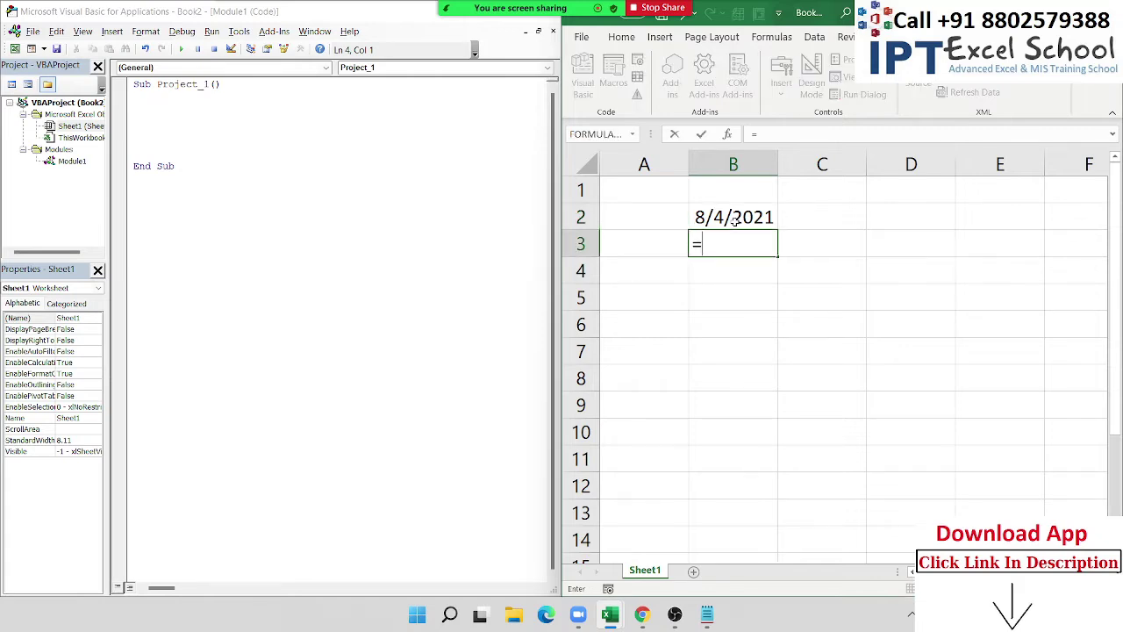
type("yea")
key("Tab")
left_click(735, 221)
key("Return")
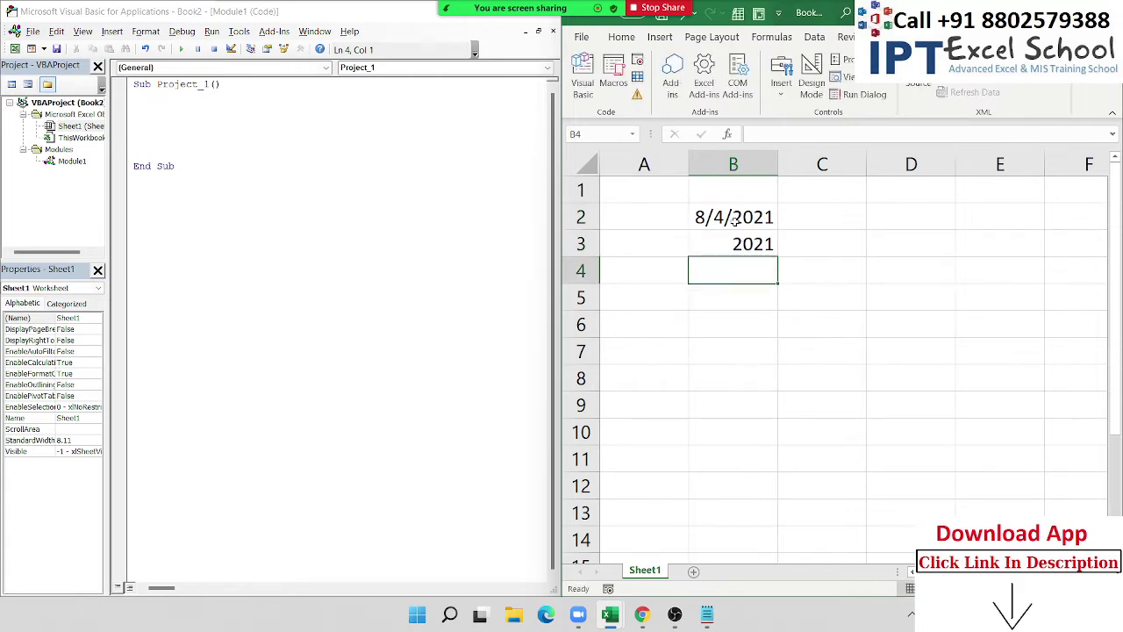
Enter =MONTH(B2) in B4 and =DAY(B2) in B5, then review the column B results.
type("=mon")
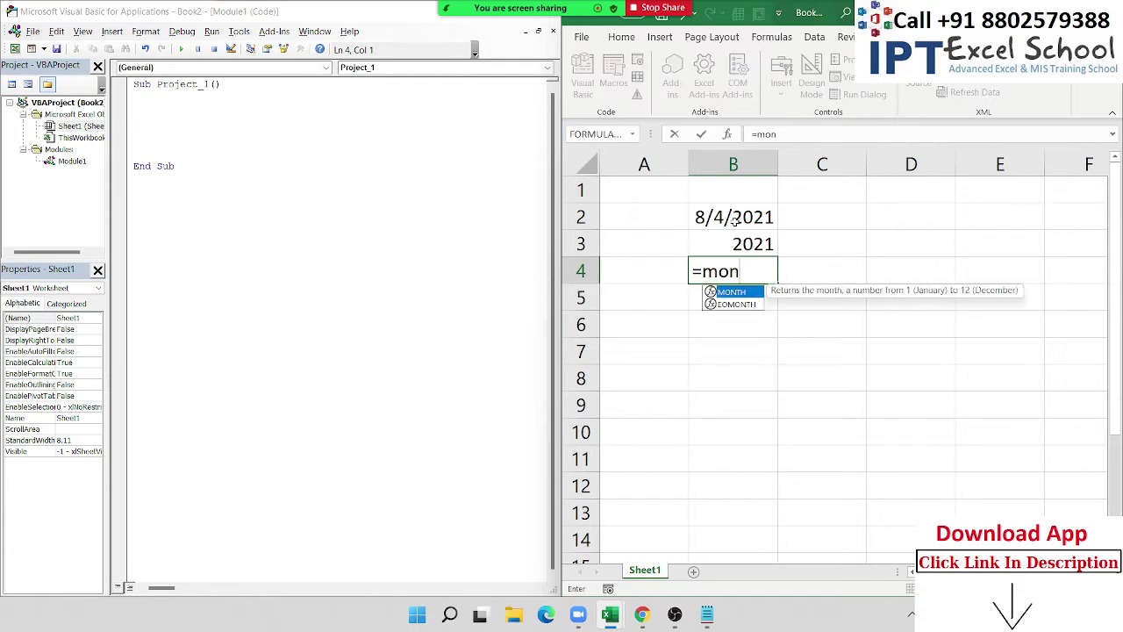
key("Tab")
left_click(735, 221)
key("Return")
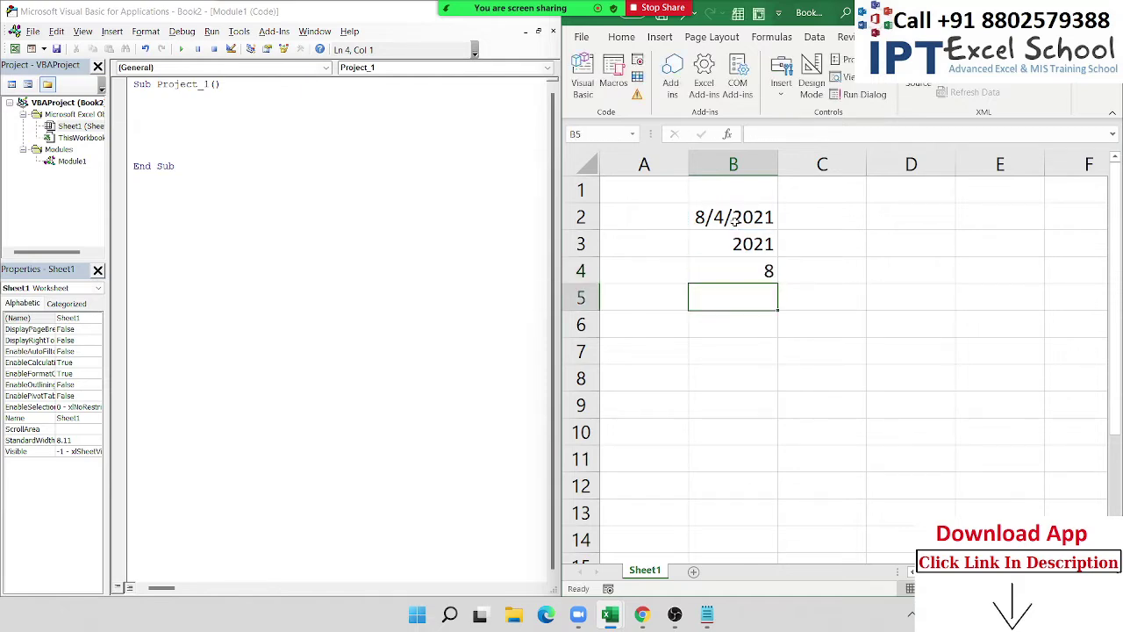
type("=day")
key("Tab")
left_click(735, 221)
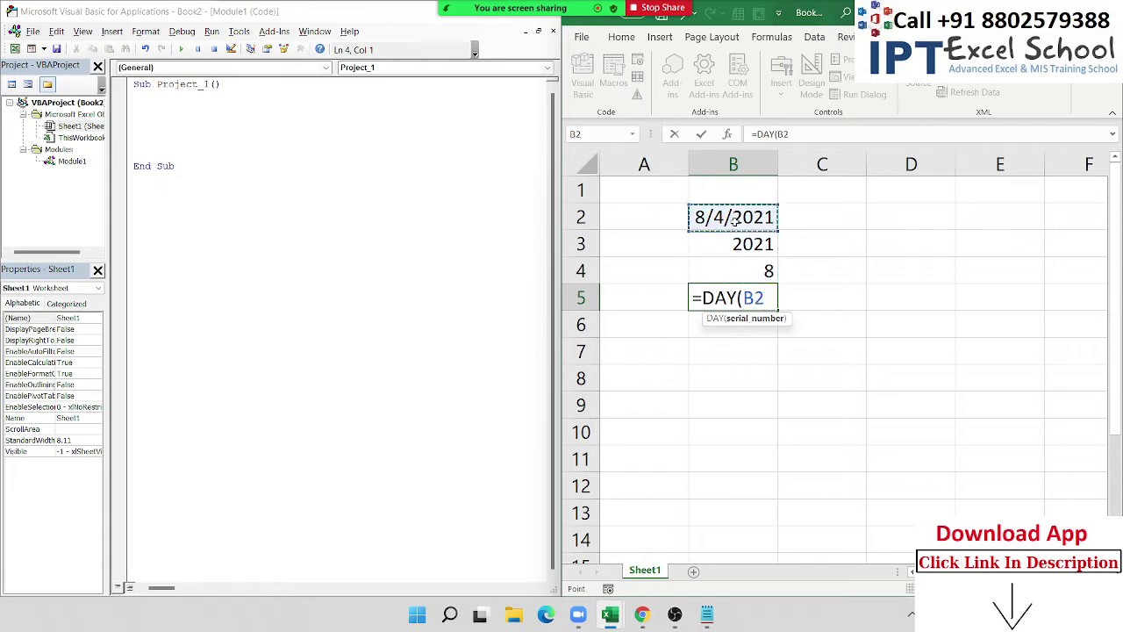
key("Return")
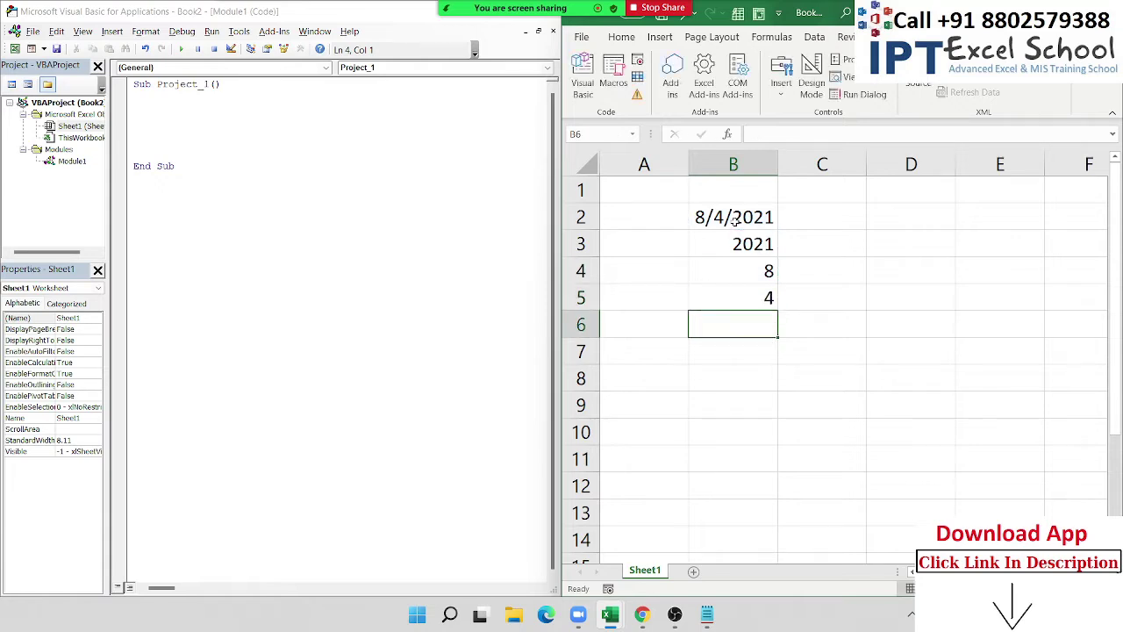
key("Up")
key("Up")
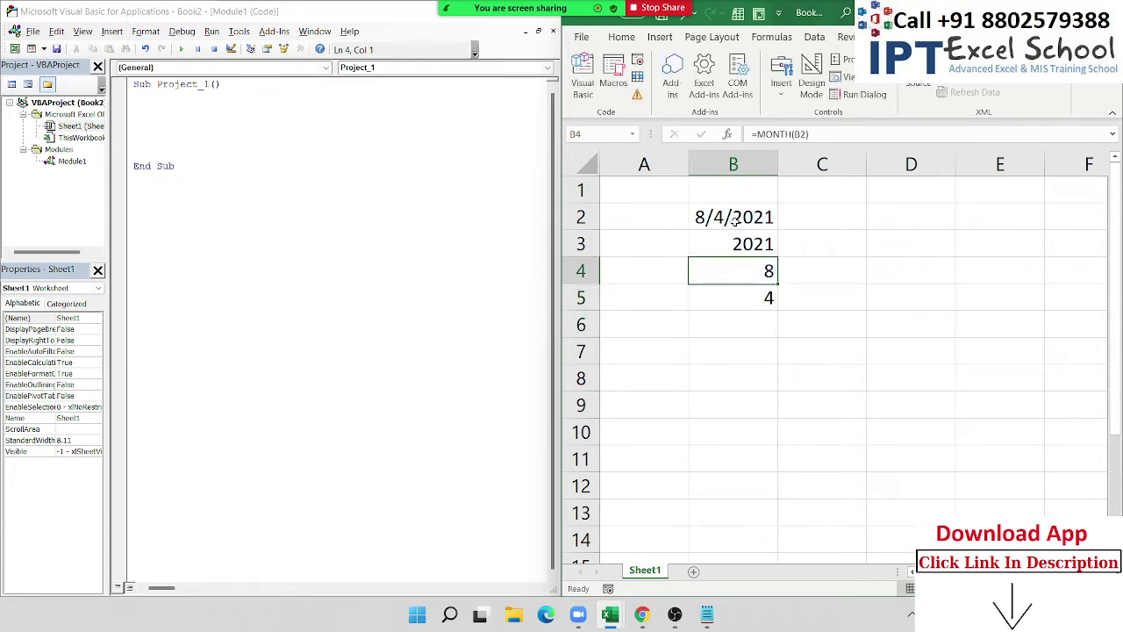
key("Up")
key("Up")
key("Down")
key("Down")
key("Down")
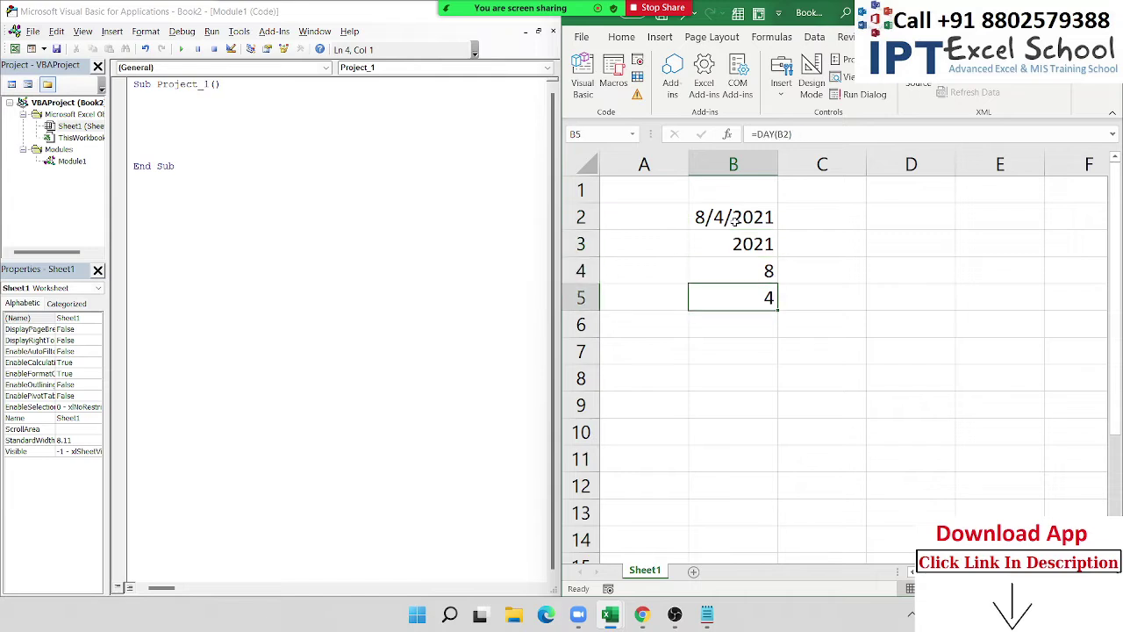
key("Up")
key("Up")
key("Up")
key("Down")
key("Down")
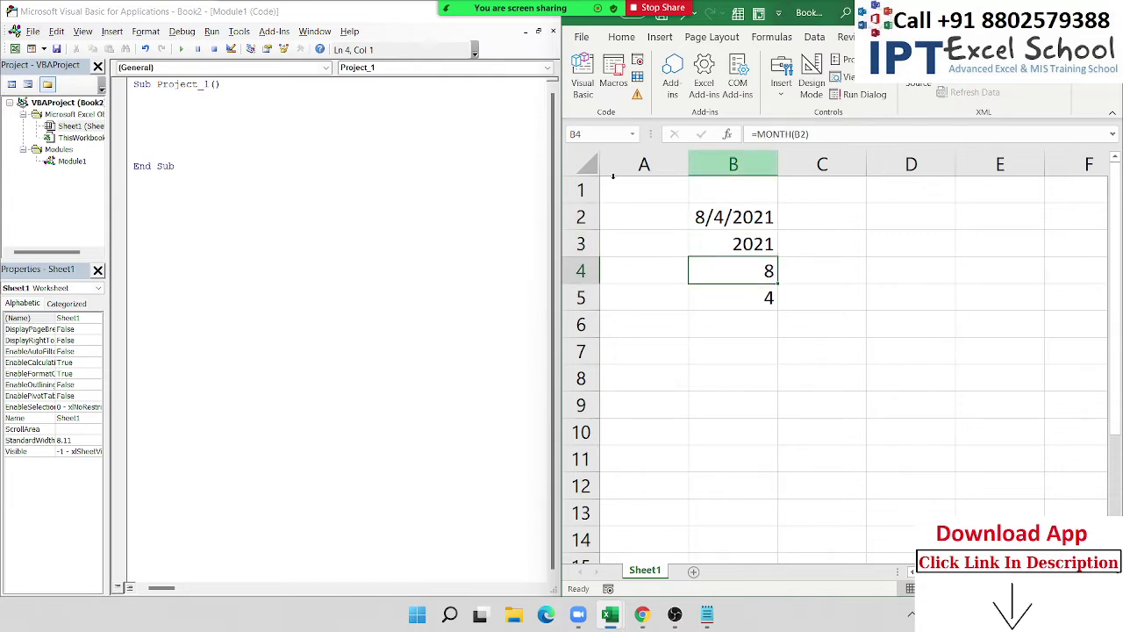
Type y = Year(Date) in Sub Project_1 and delete the stray 1() text.
left_click(215, 125)
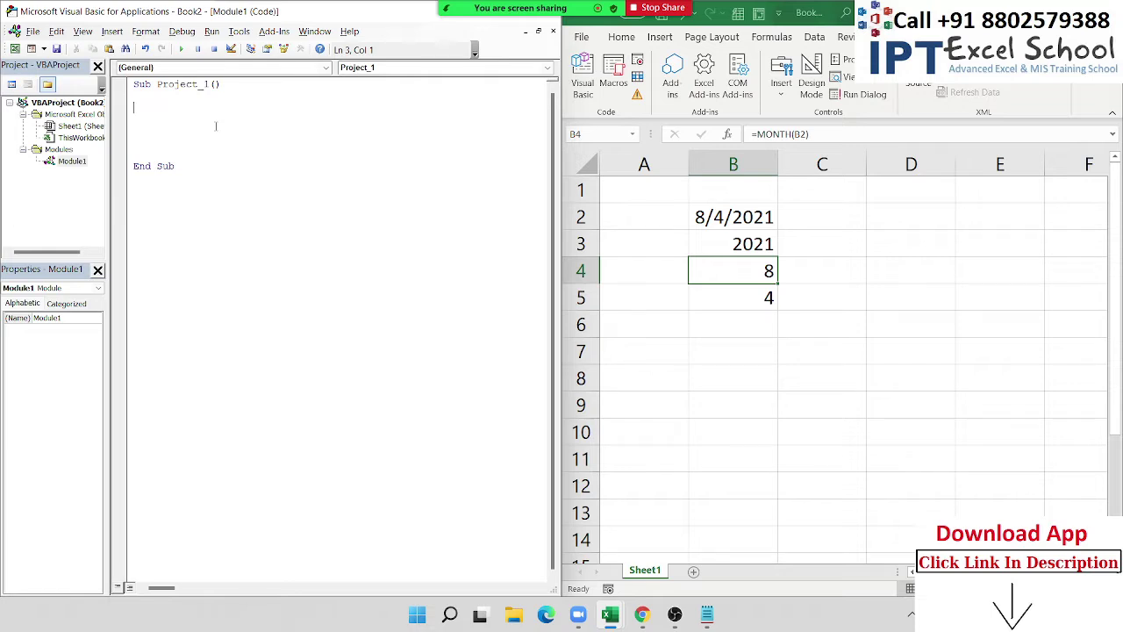
type("y=")
type("year")
type("(date)")
key("Up")
key("Return")
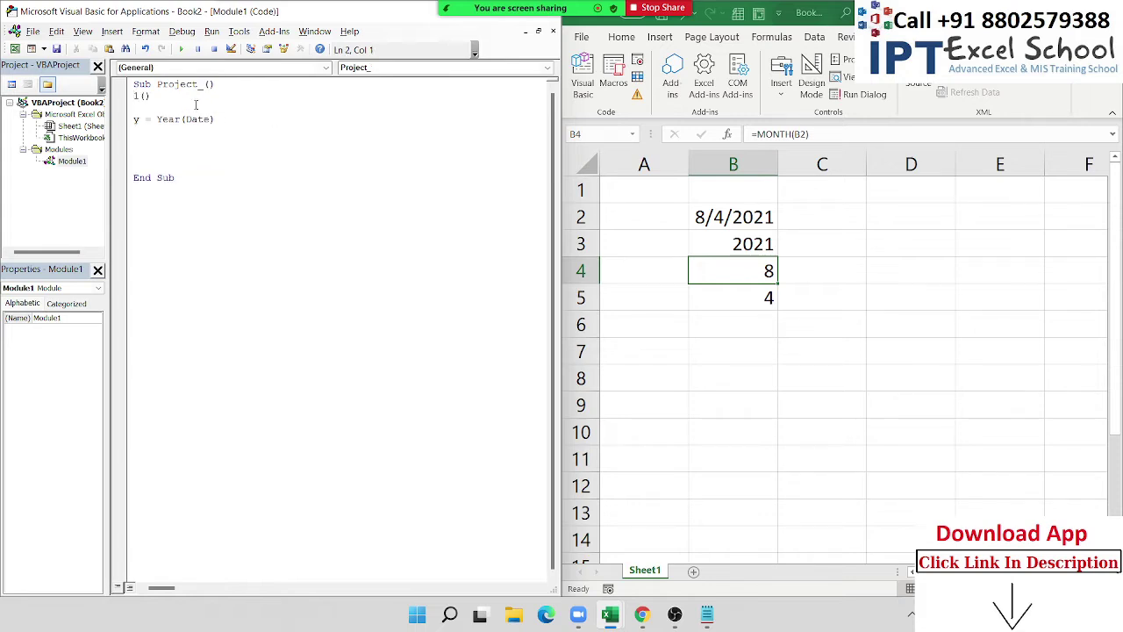
left_click_drag(151, 96, 133, 96)
key("Delete")
Compare the TODAY and YEAR formulas in B2 and B3 with Date, Year and y.
left_click(765, 224)
double_click(765, 223)
key("Escape")
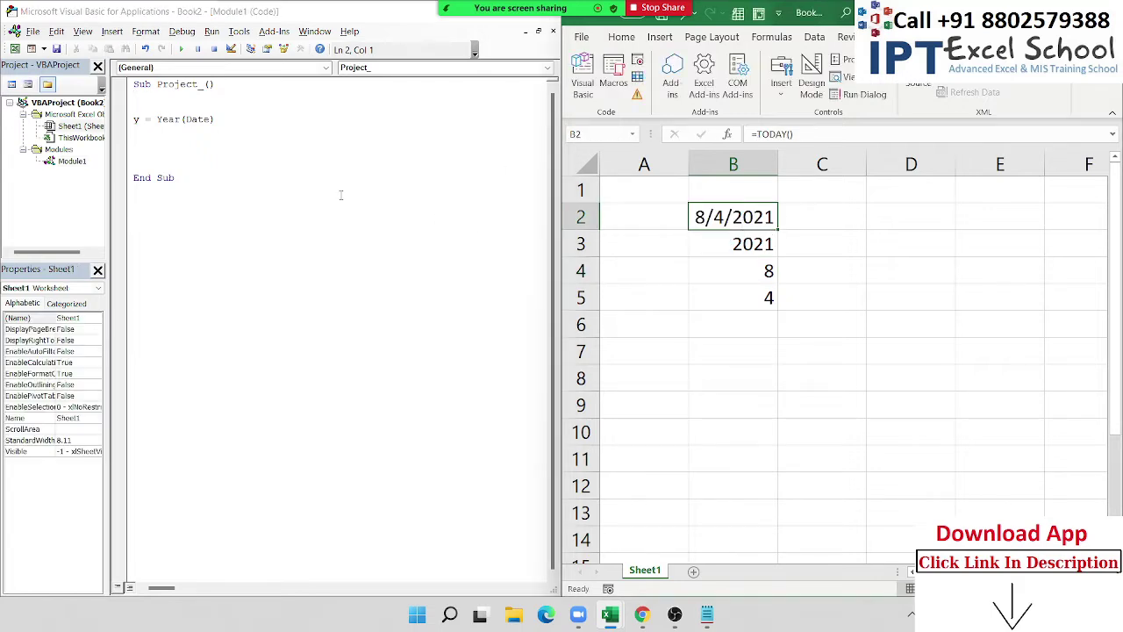
double_click(732, 246)
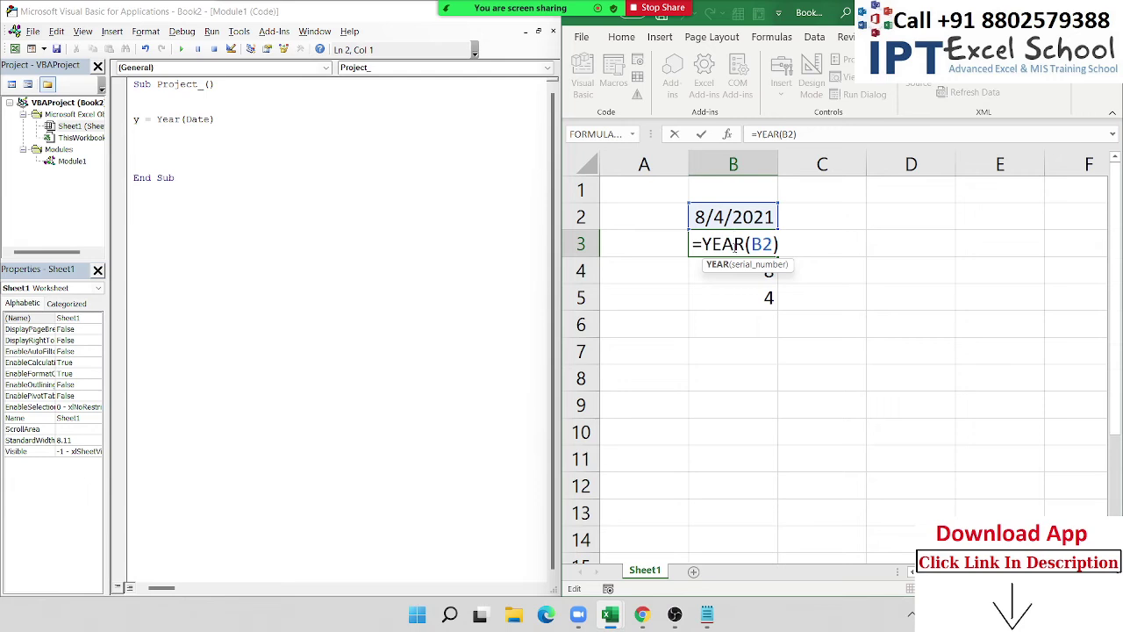
key("Escape")
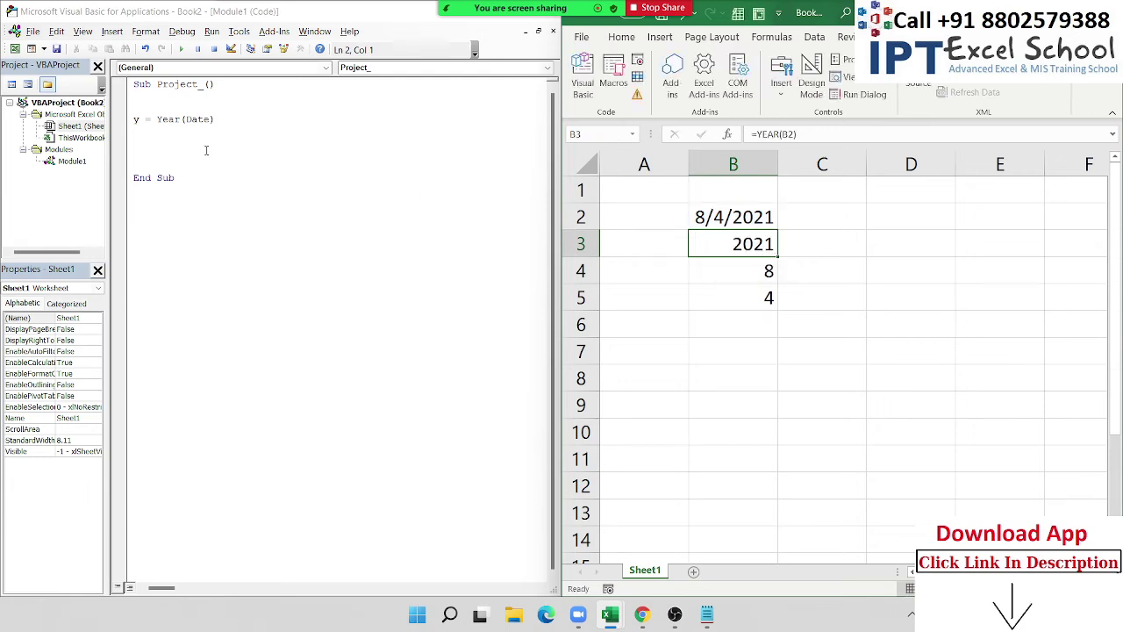
double_click(200, 119)
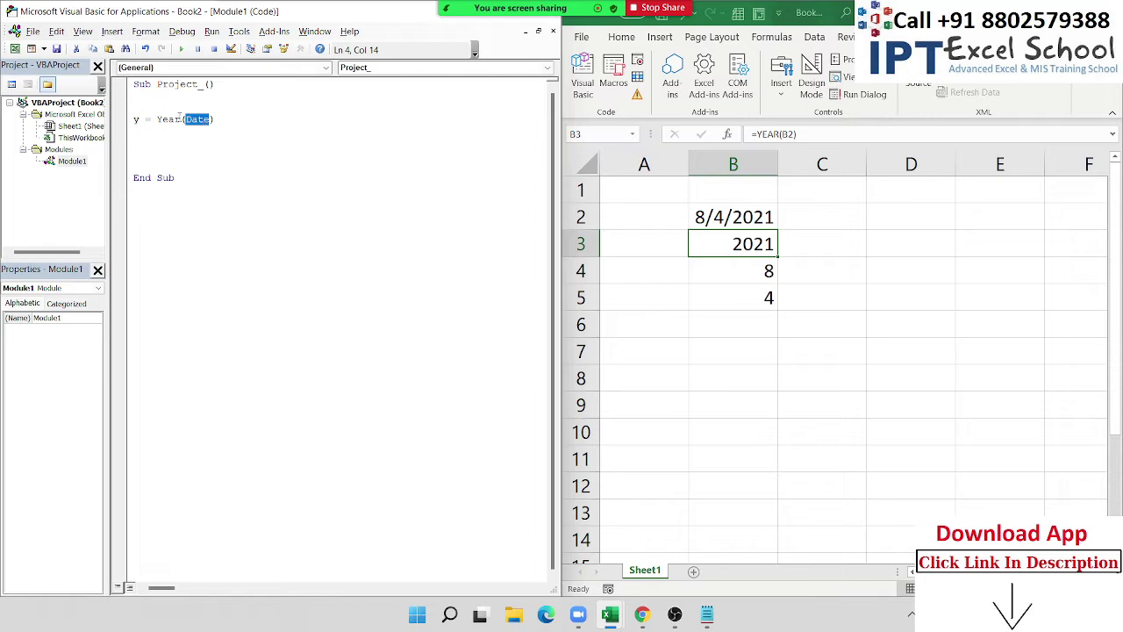
double_click(179, 118)
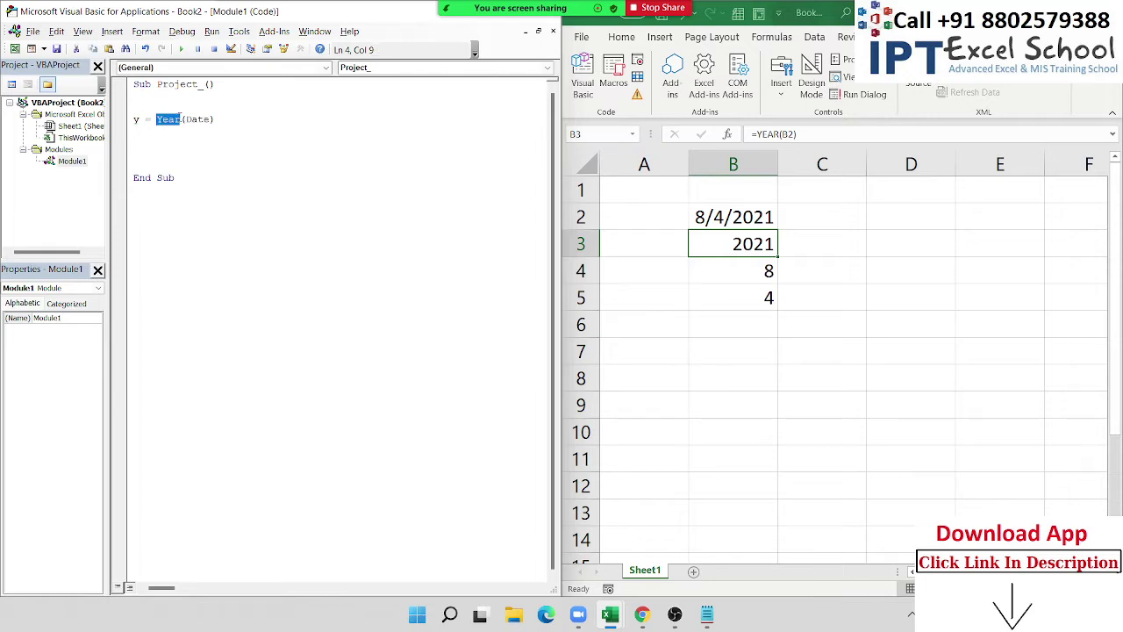
double_click(138, 121)
Type m = Month(Date) and d = Day(Date) on separate lines below the year line.
left_click(143, 134)
type("m")
type("=mont")
type("h(")
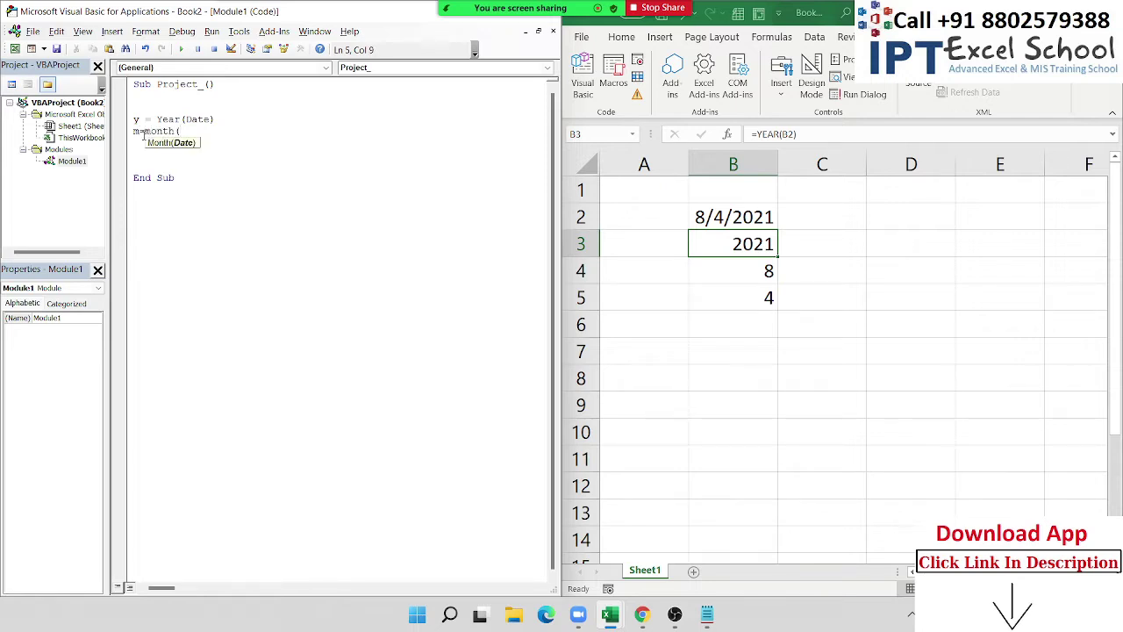
type("date)")
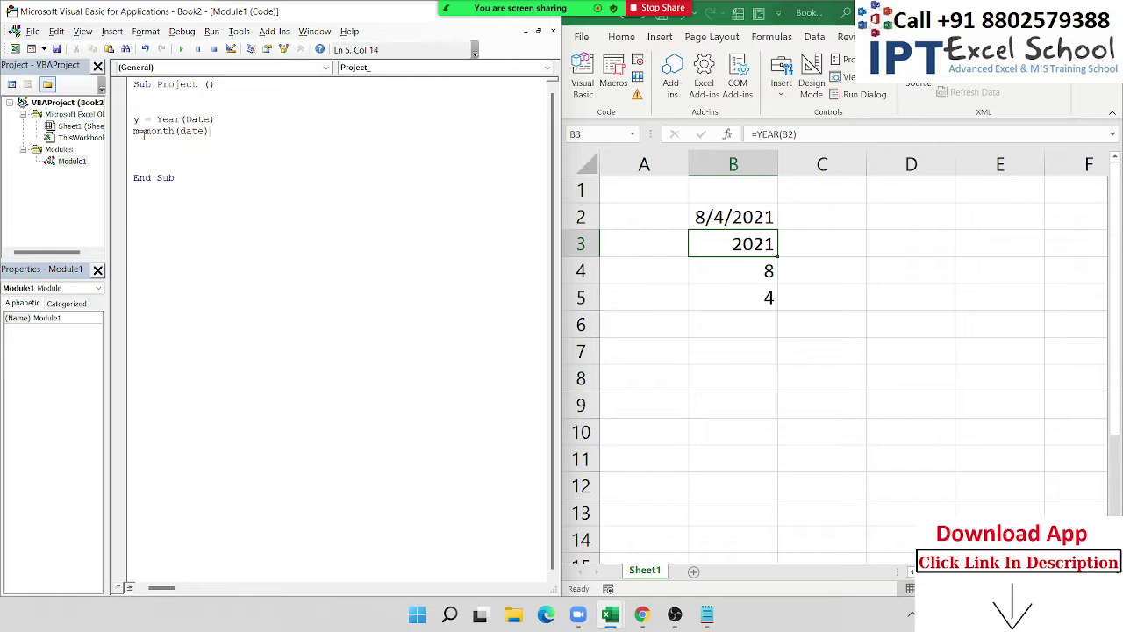
key("Return")
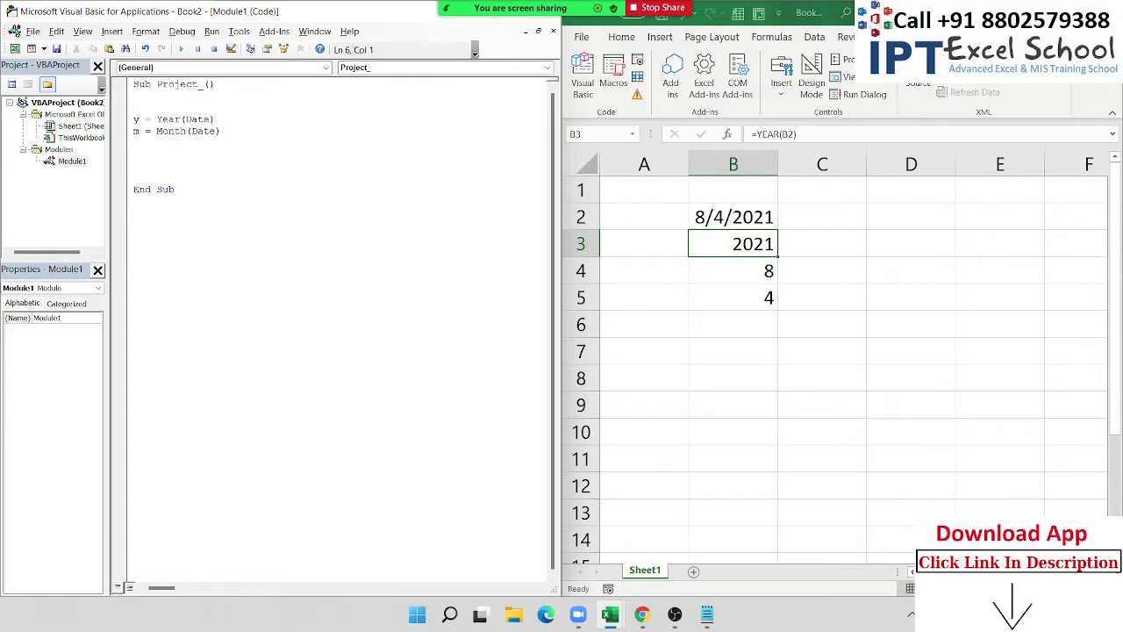
key("shift+Down")
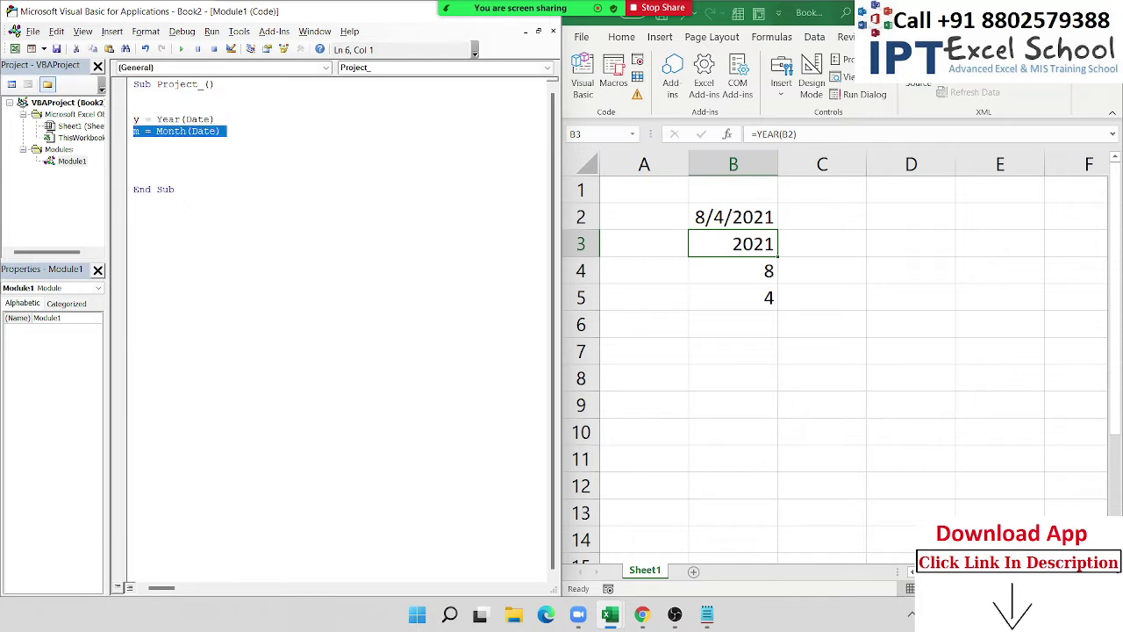
left_click(134, 142)
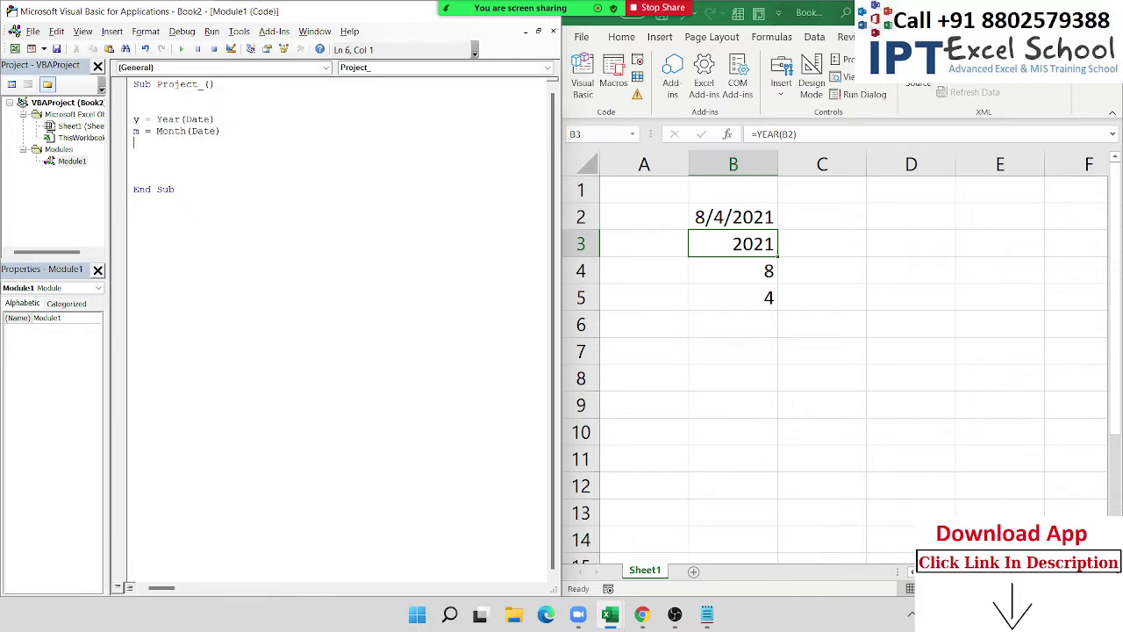
type("d")
type("=")
type("day(")
type("date")
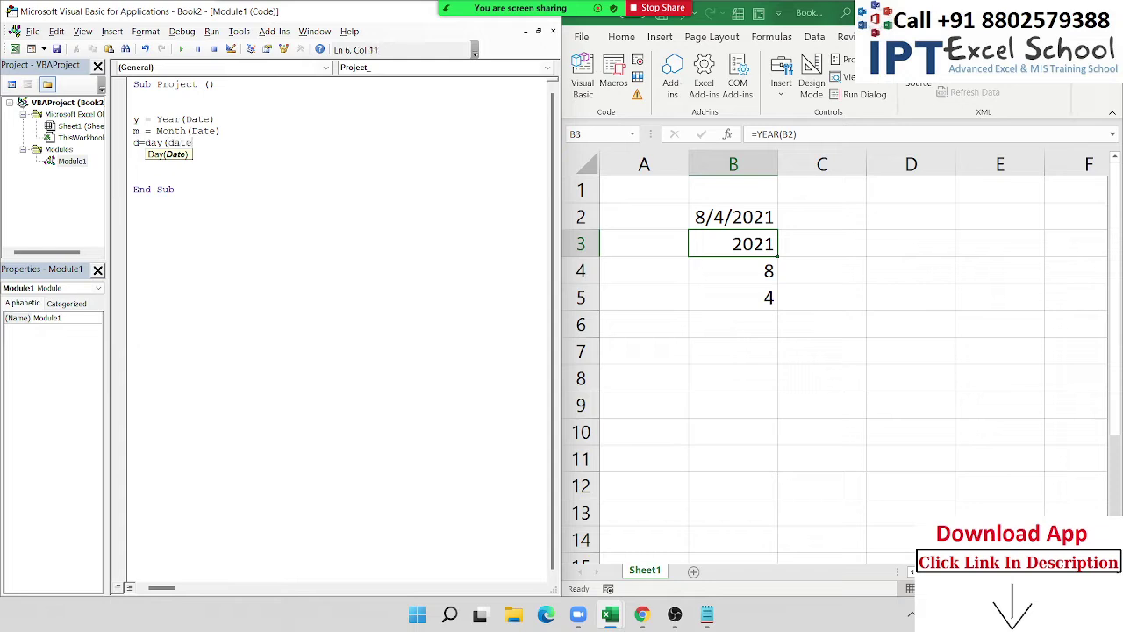
type(")")
key("Return")
key("Up")
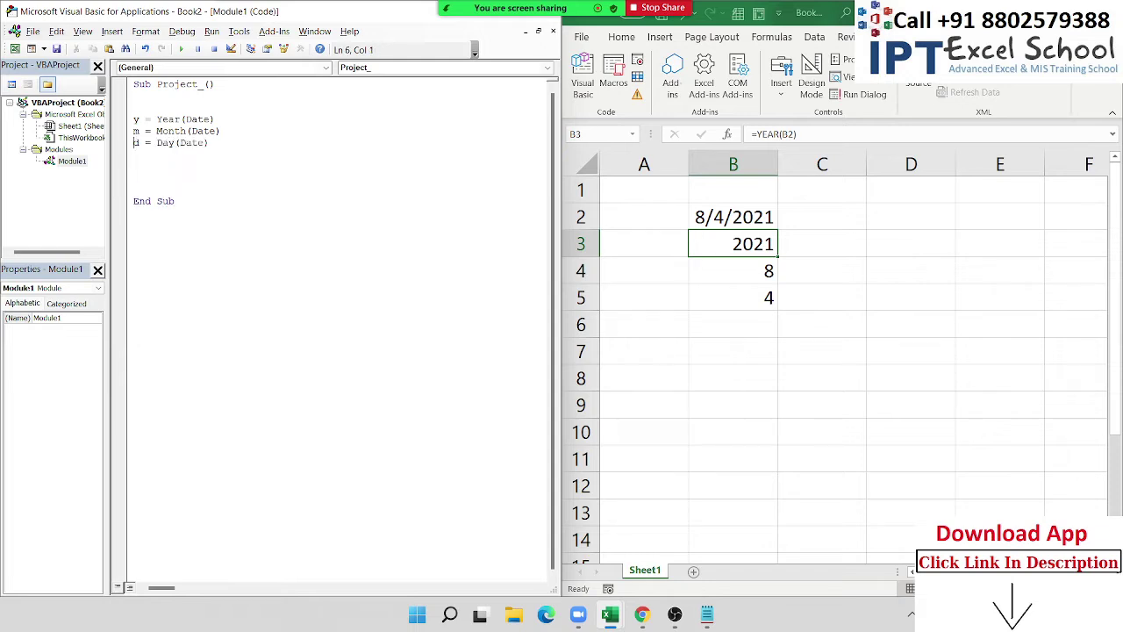
Step through the y, m and d lines, removing the stray 2, 0 and 4 typed after them.
left_click(133, 118)
type("2")
key("BackSpace")
key("Down")
type("0")
key("BackSpace")
type("4")
key("BackSpace")
Add the line MkDir "F:\2021" before End Sub.
left_click(133, 165)
key("Return")
type("mkdi")
type("r")
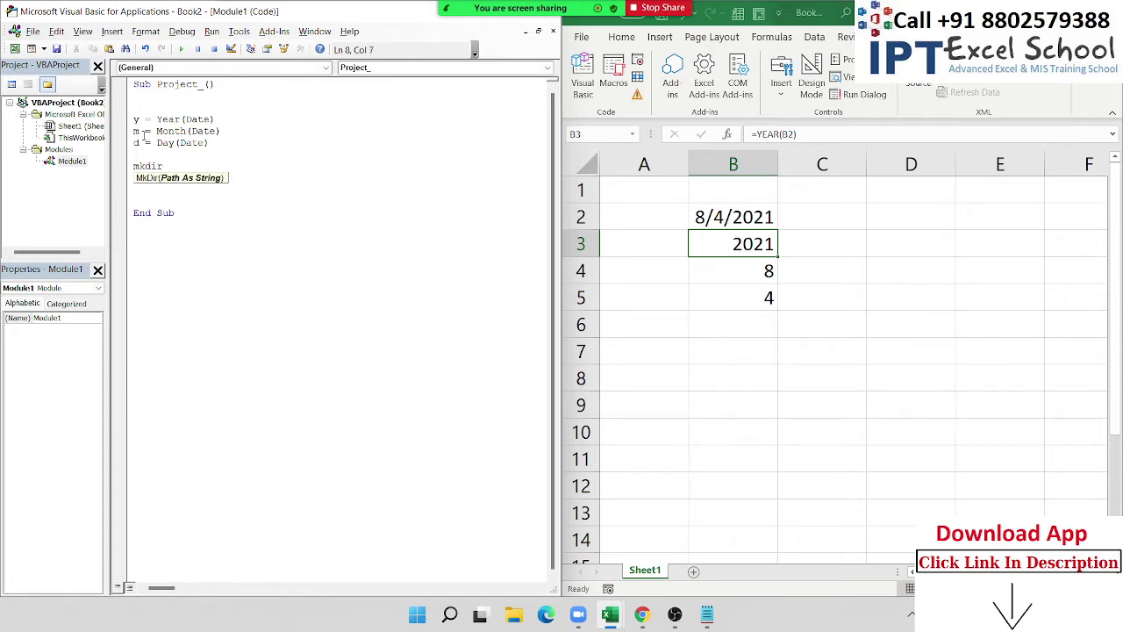
type("\"F:")
type("\\2021")
type("\"")
key("Return")
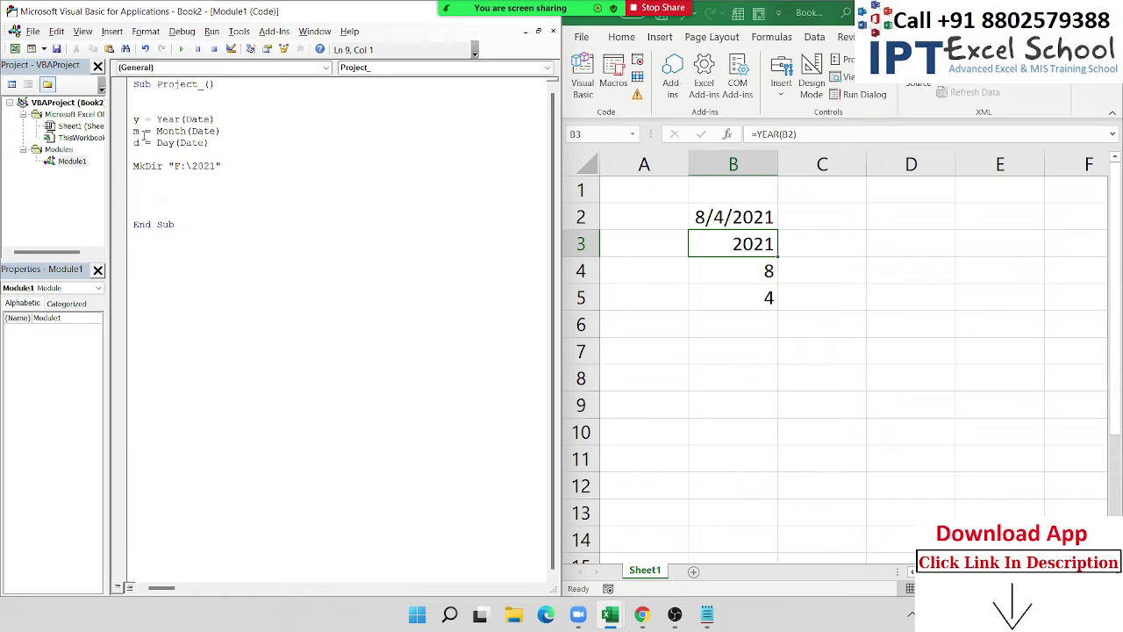
Highlight the F:\ drive and 2021 year parts of the MkDir path.
key("Right")
key("Right")
key("Right")
key("shift+Right")
key("shift+Right")
key("shift+Right")
key("shift+Right")
key("Left")
key("shift+Left")
key("shift+Left")
key("shift+Left")
key("Left")
key("Right")
key("Right")
key("Right")
key("shift+Right")
key("shift+Right")
key("shift+Right")
key("shift+Right")
key("Up")
key("Up")
key("Up")
Enter F:\ in B7 and =B7&B3 in B8, giving F:\2021.
left_click(721, 350)
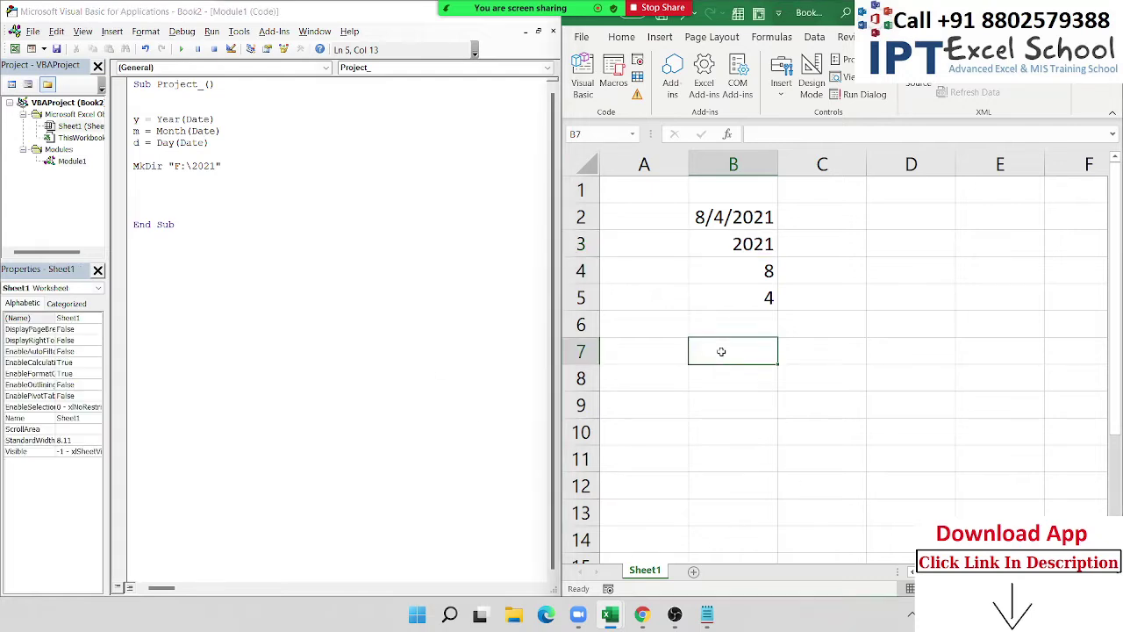
type("F:")
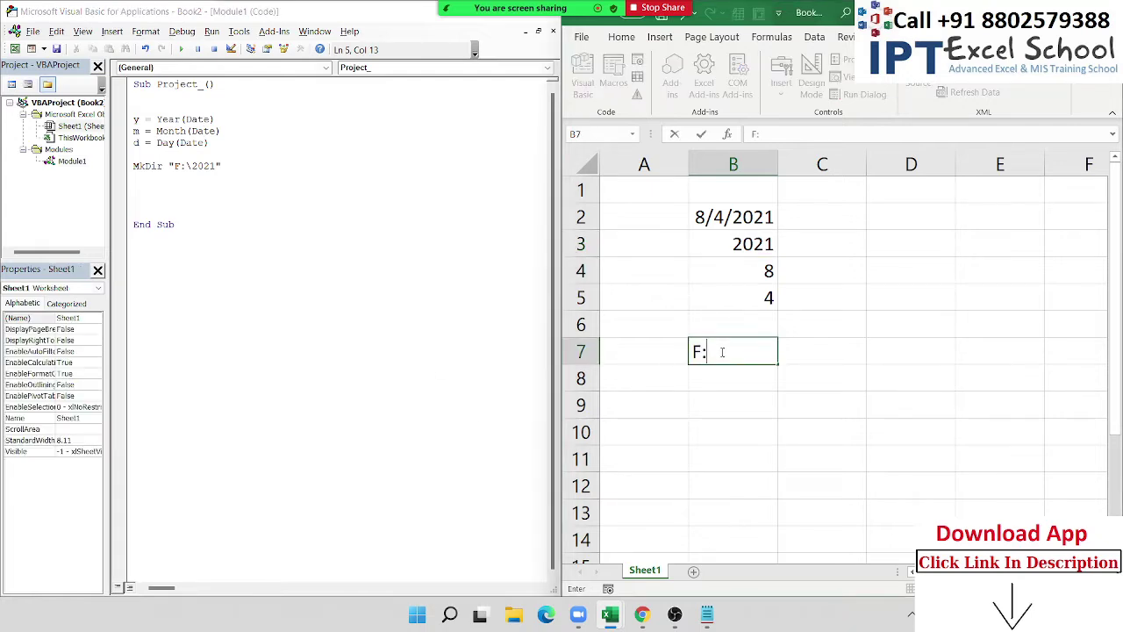
type("\\")
key("Return")
type("=")
left_click(721, 350)
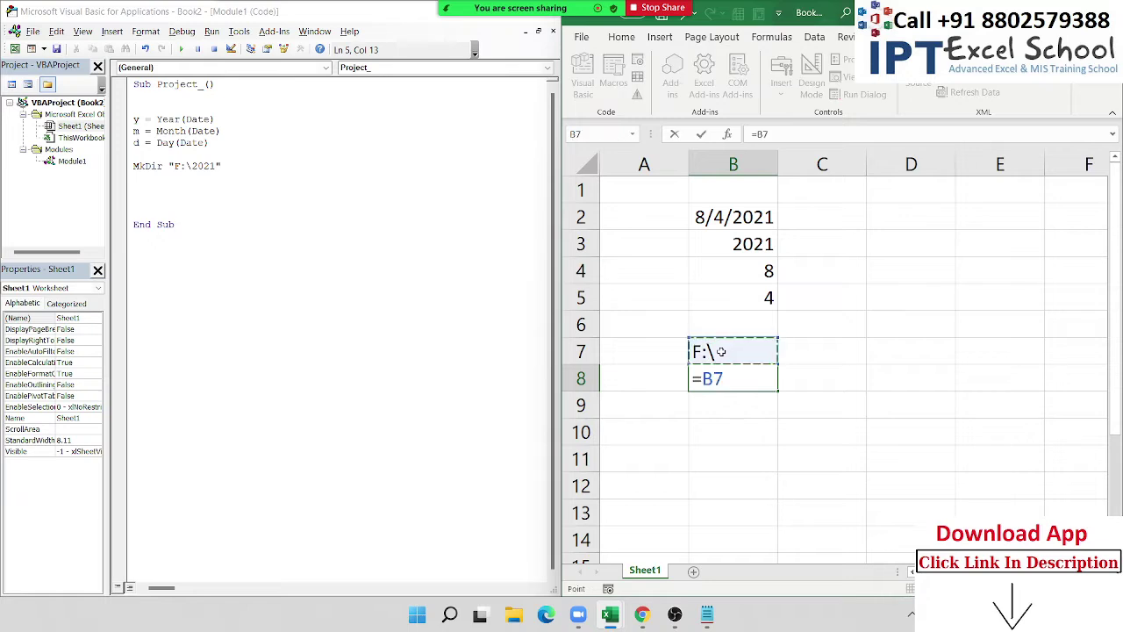
type("&")
key("Up")
key("Up")
key("Up")
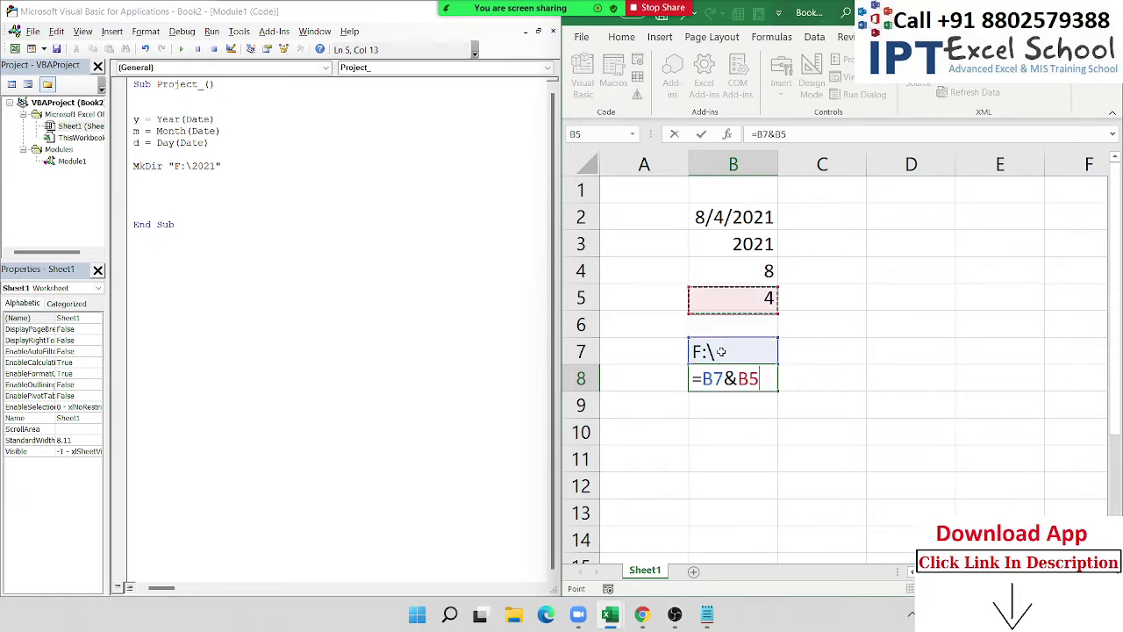
key("Up")
key("Up")
key("Return")
Remove the hard-coded "F:\2021" path from the MkDir line.
key("Up")
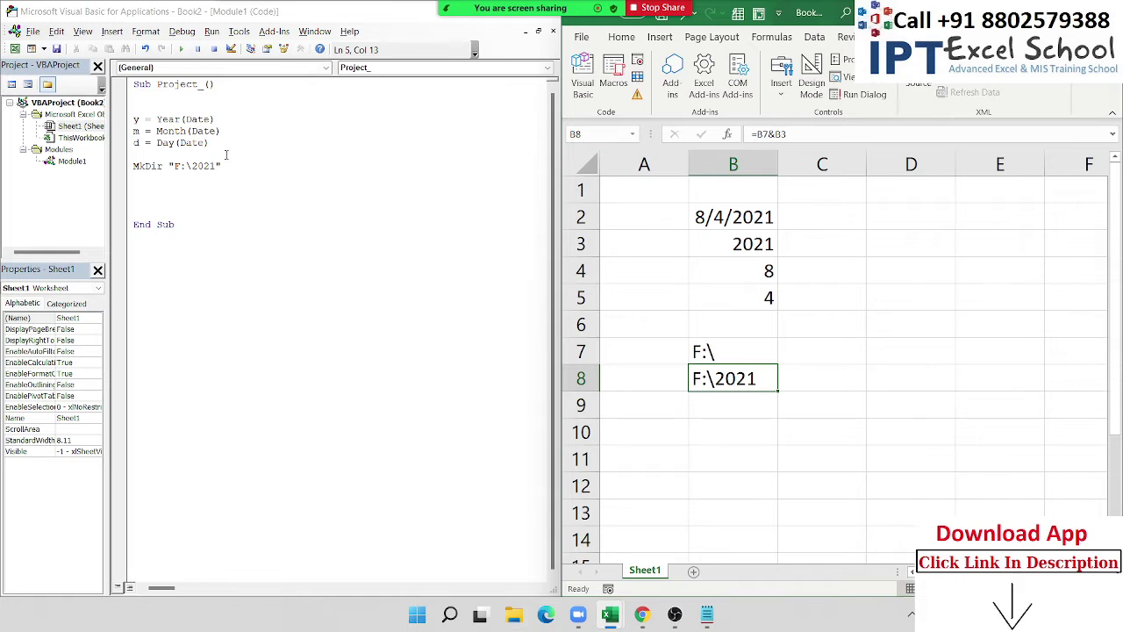
left_click_drag(222, 165, 169, 166)
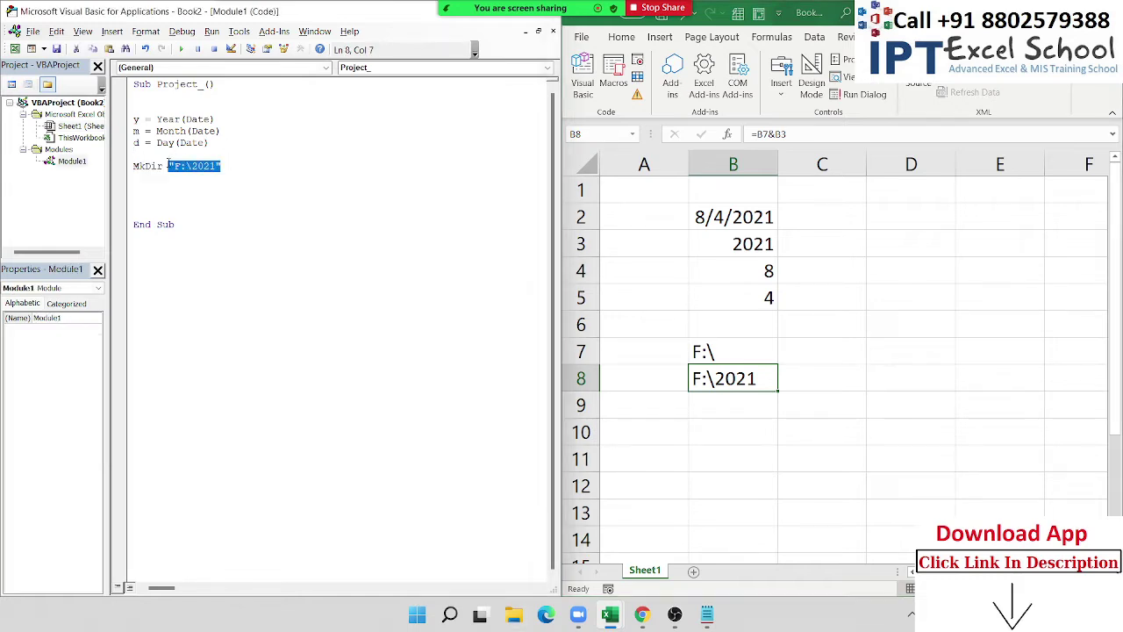
key("Delete")
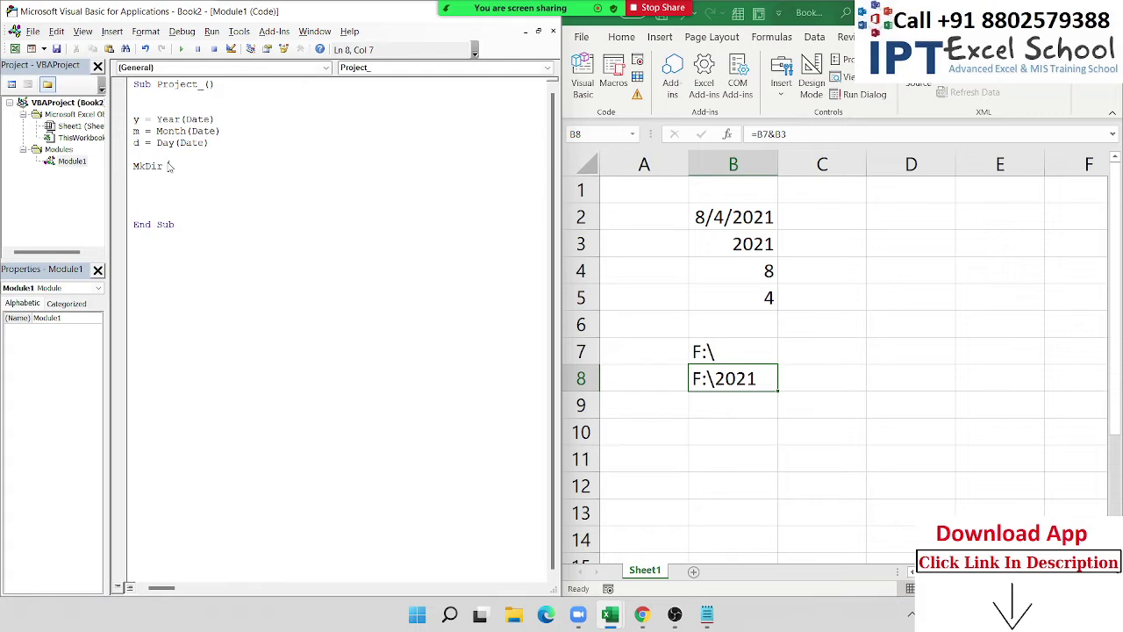
Make the MkDir line build the year folder path as "F:\\" & y.
type("(")
key("BackSpace")
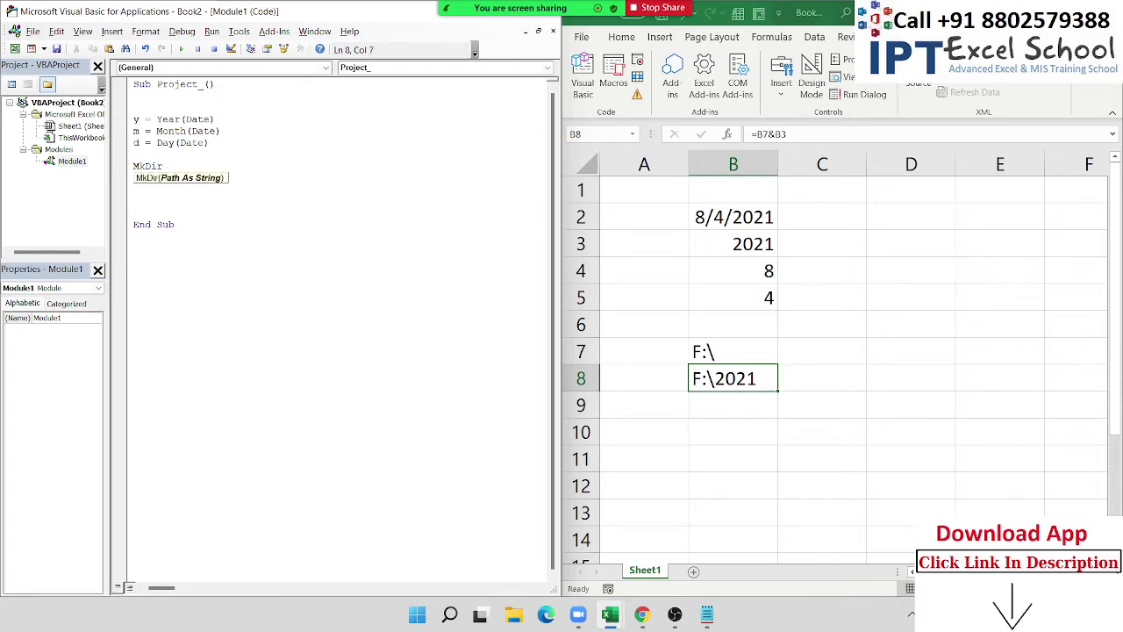
type("\"F")
type(":")
type("\\\\")
type("\" & ")
type("y")
key("Return")
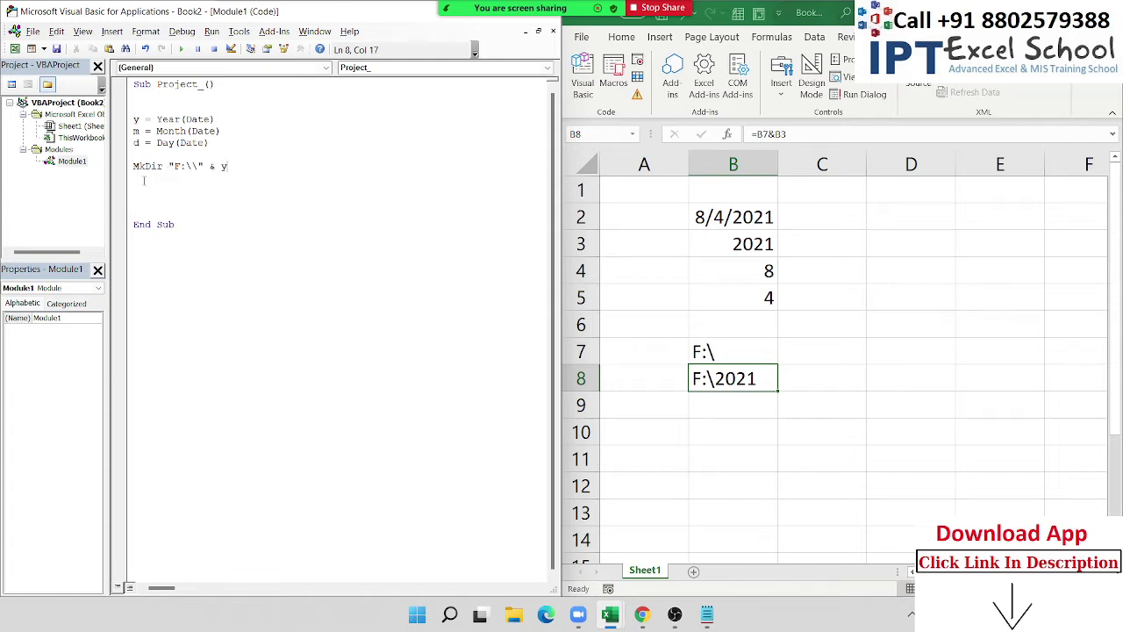
Duplicate the MkDir line below and append & "\" & m for the month subfolder.
key("shift+Down")
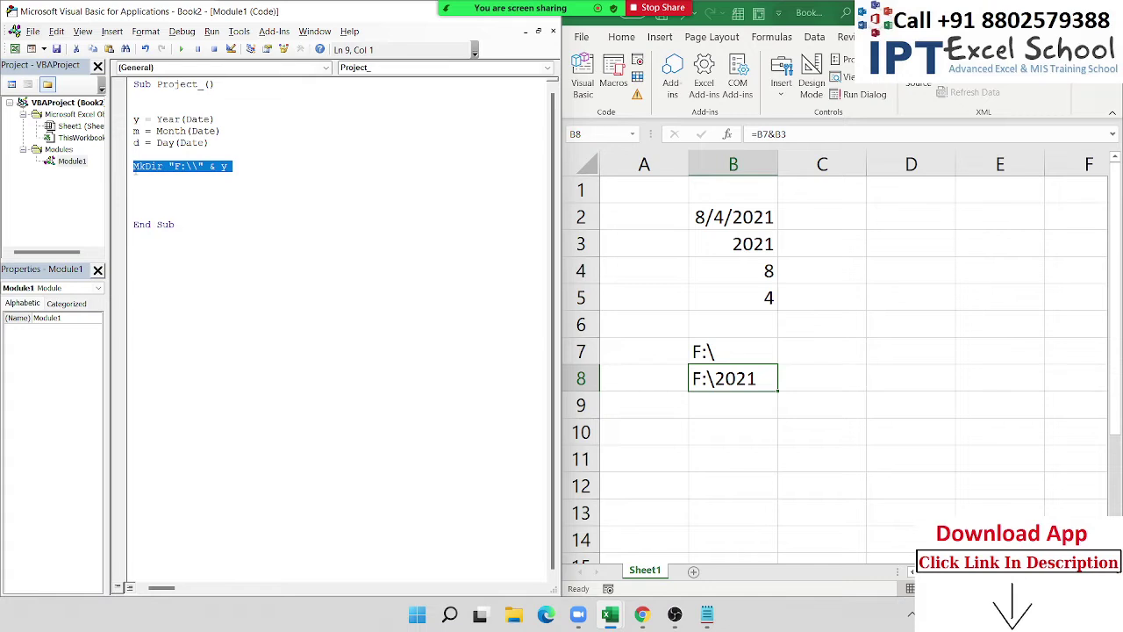
key("Down")
type("MkDir \"F:\\\\\" & y")
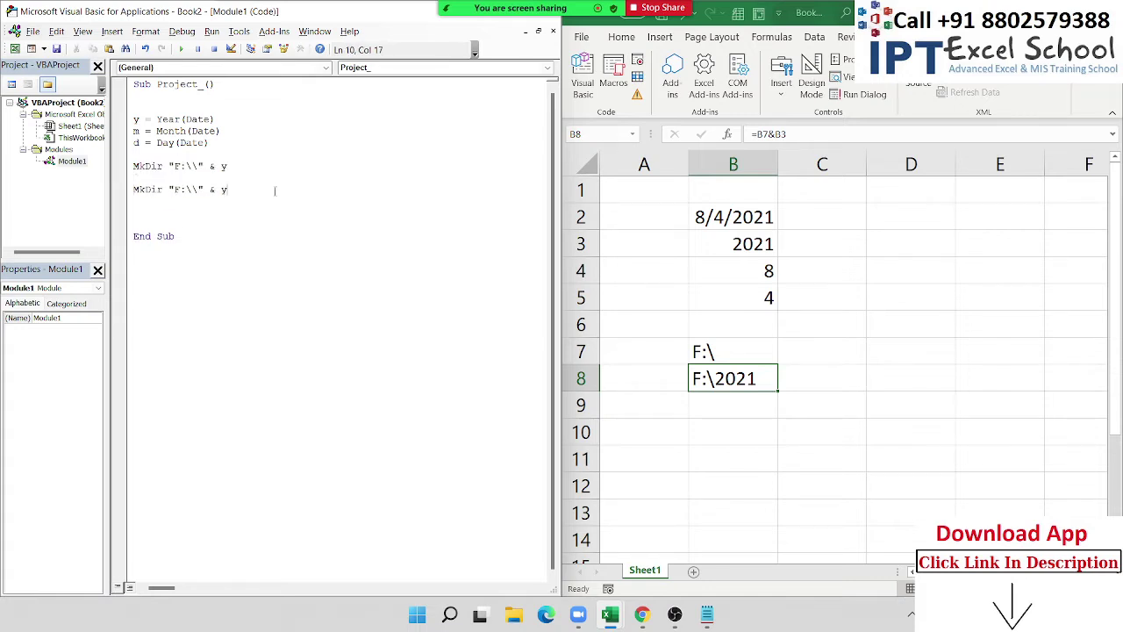
type(" & ")
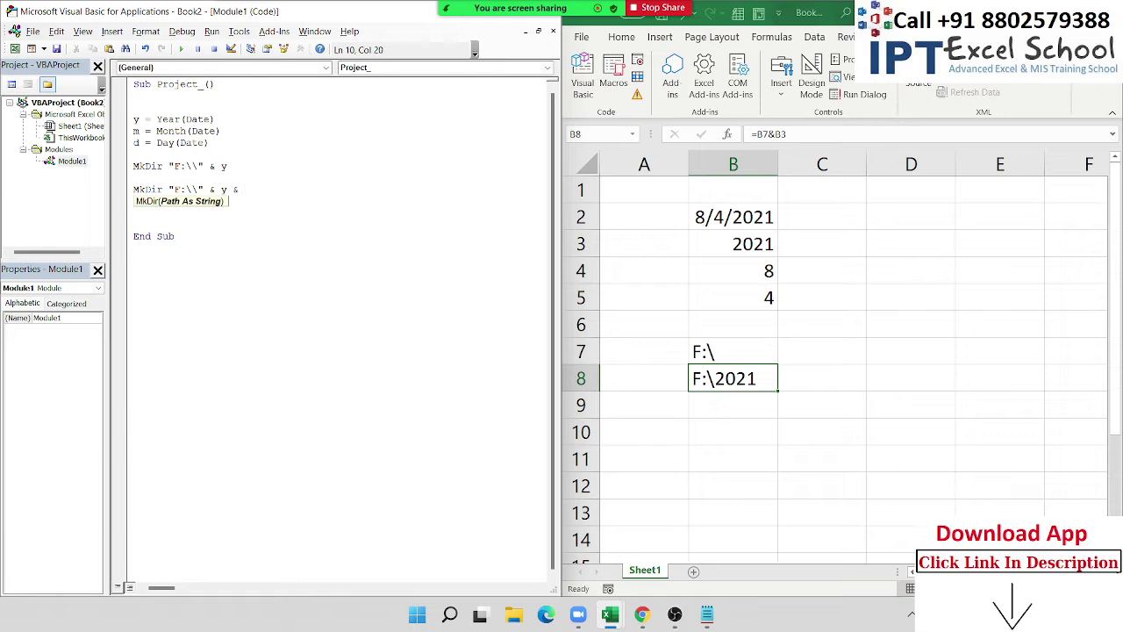
type("\"\\\" ")
type("& m")
Change B8's formula to =B7&B3&"\"&B4 so it shows F:\2021\8.
left_click(780, 410)
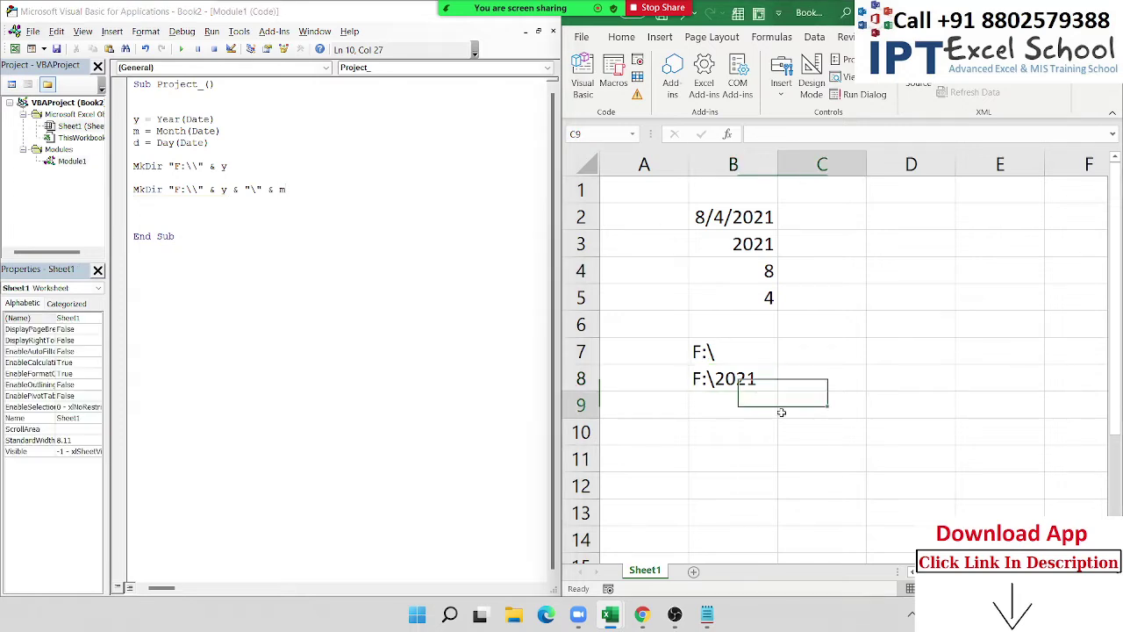
double_click(767, 386)
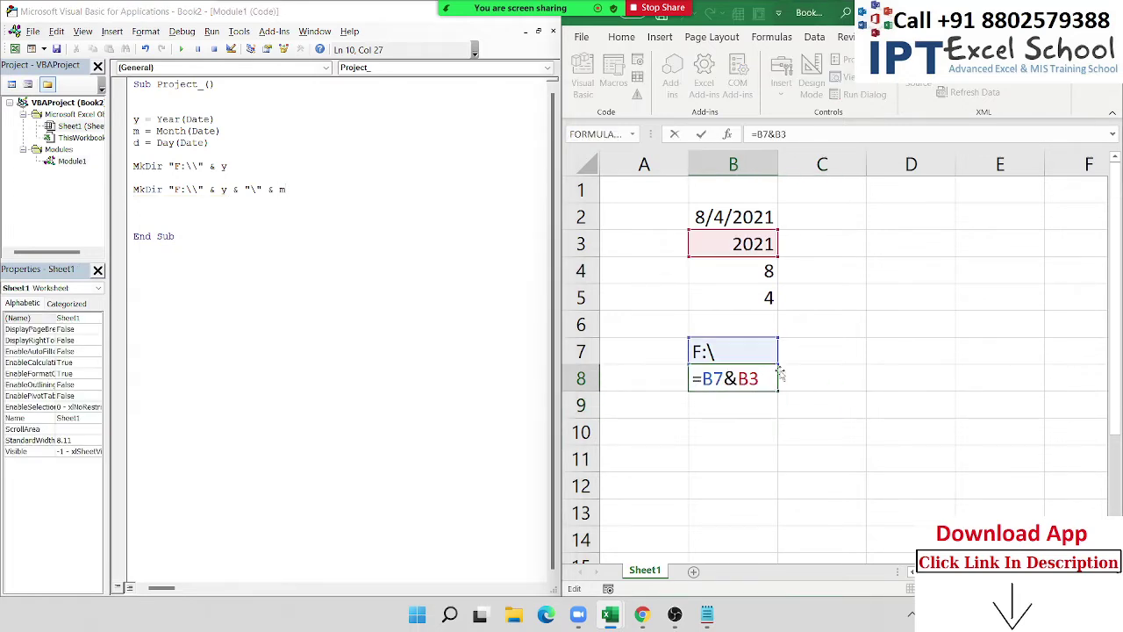
type("&\"")
type("\\\"")
type("&")
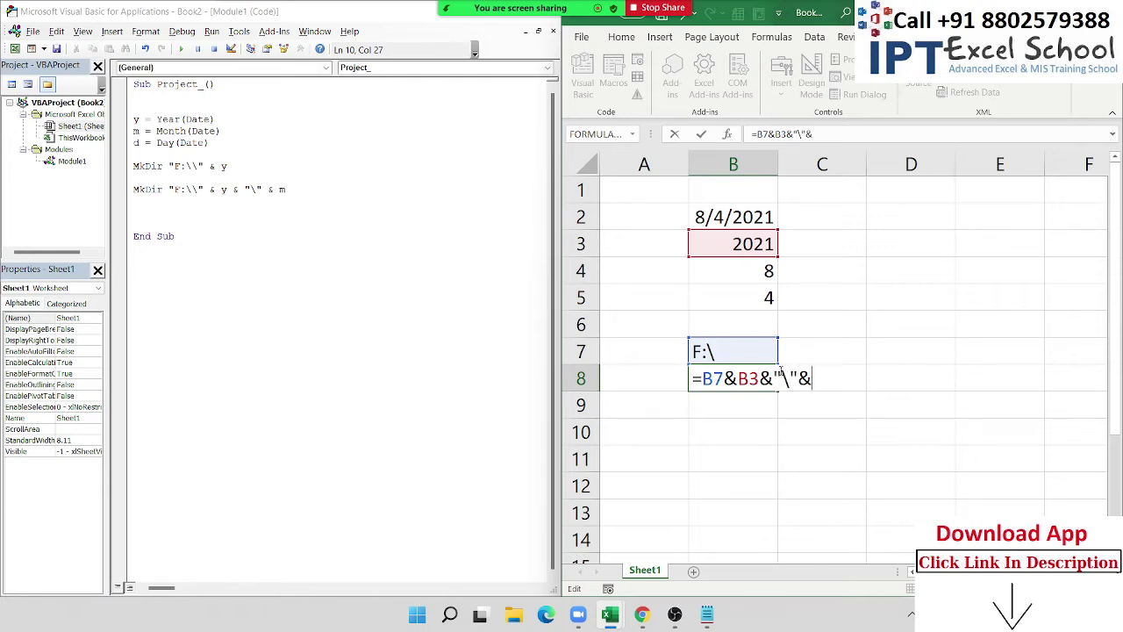
left_click(738, 277)
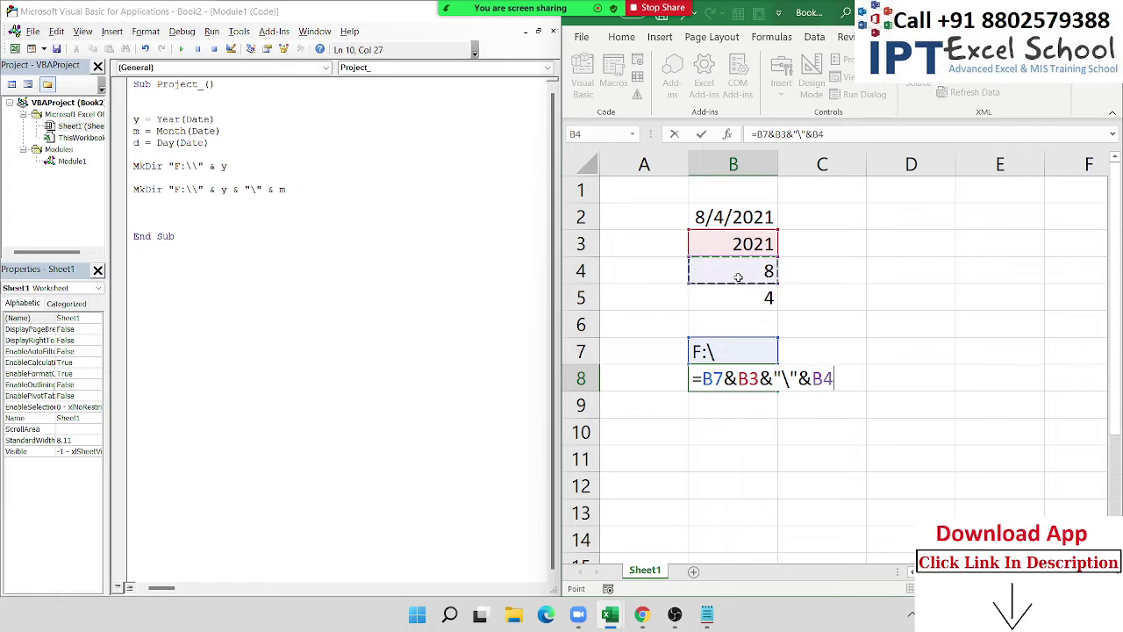
key("Return")
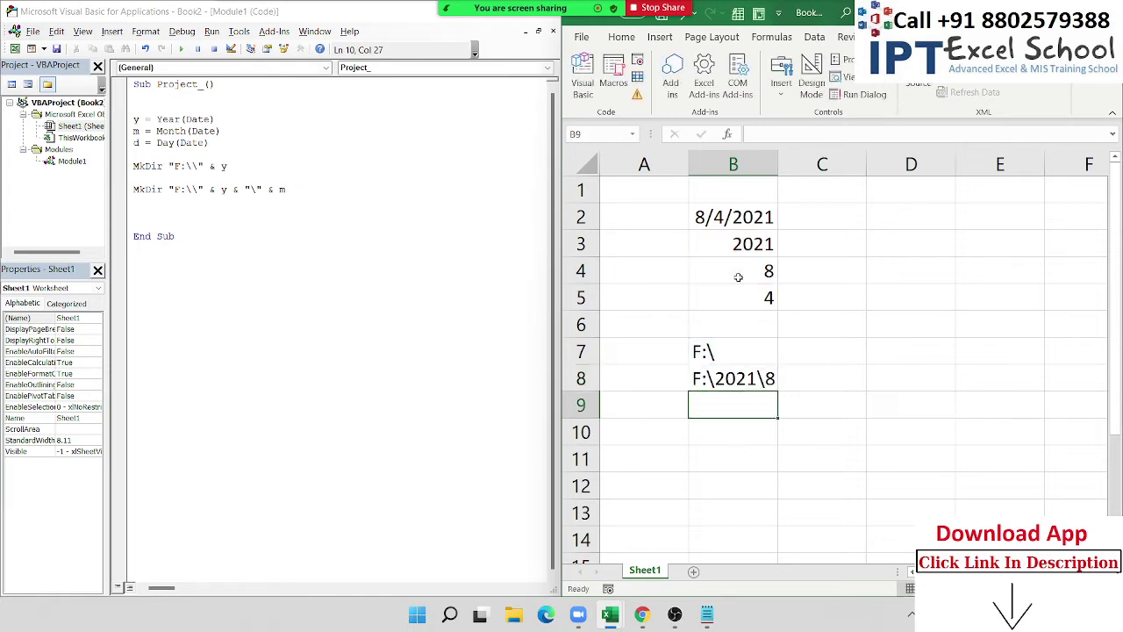
Copy the month MkDir line below and append & "\" & d for the day folder.
left_click(150, 225)
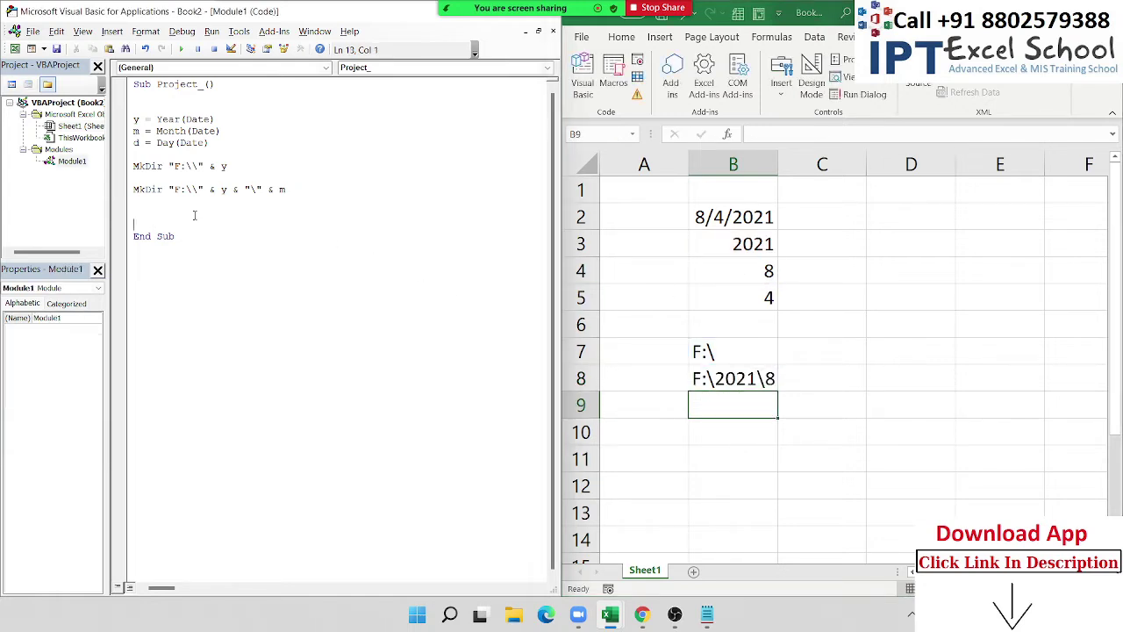
key("Up")
key("Up")
key("Up")
key("Down")
key("shift+Down")
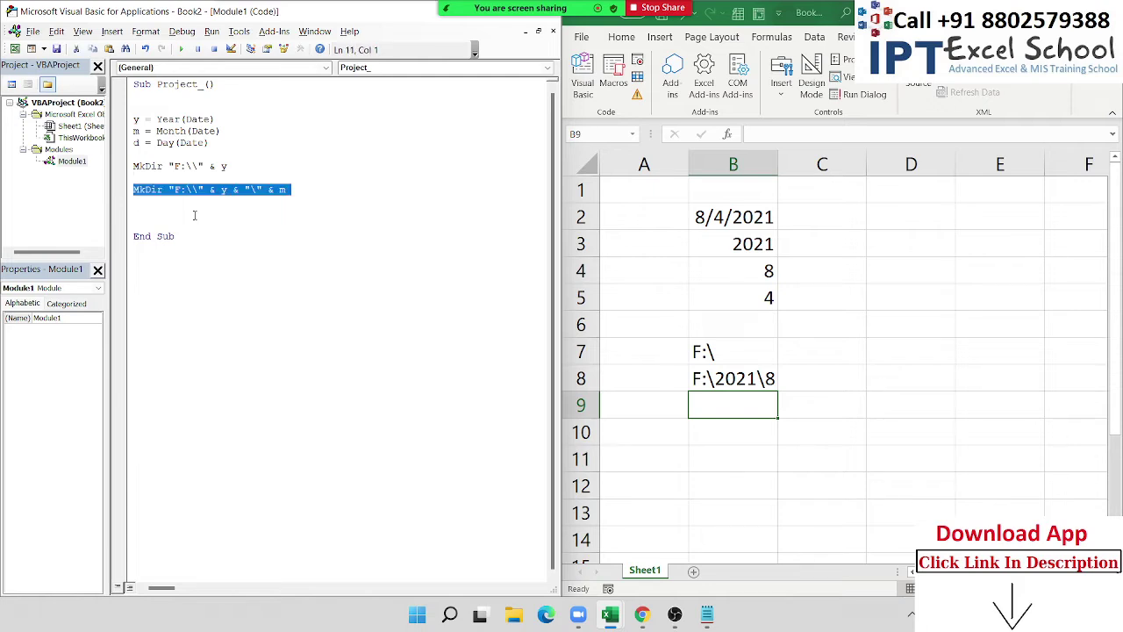
key("ctrl+c")
key("Down")
key("ctrl+v")
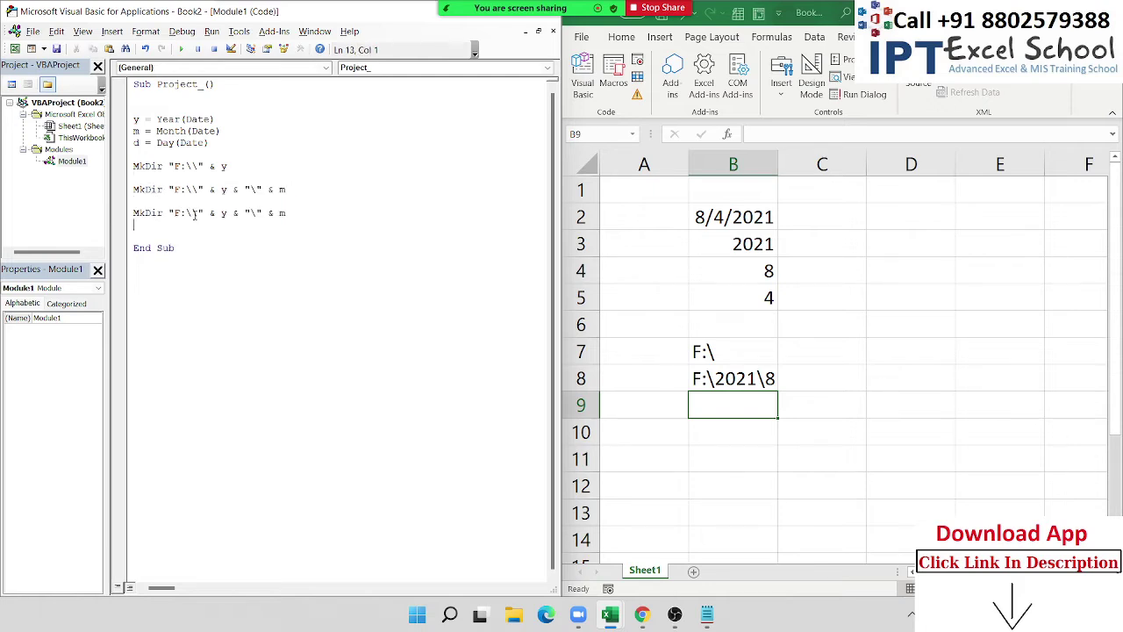
left_click(319, 212)
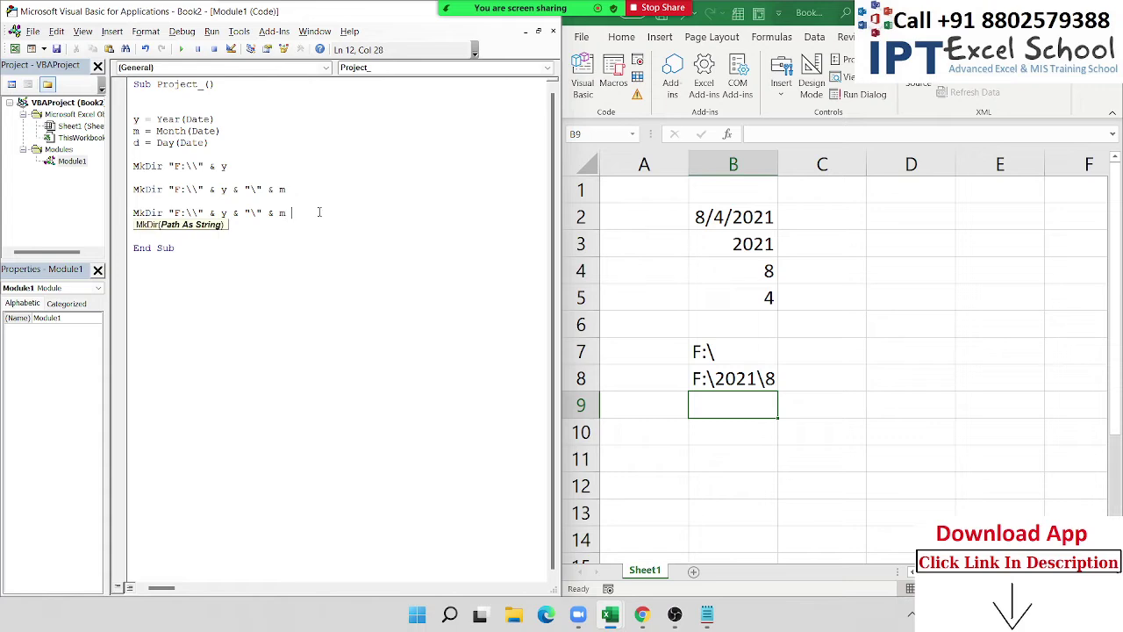
type("& ")
type("\"\\\" ")
type("& ")
type("d")
key("Return")
key("Return")
key("Return")
key("Return")
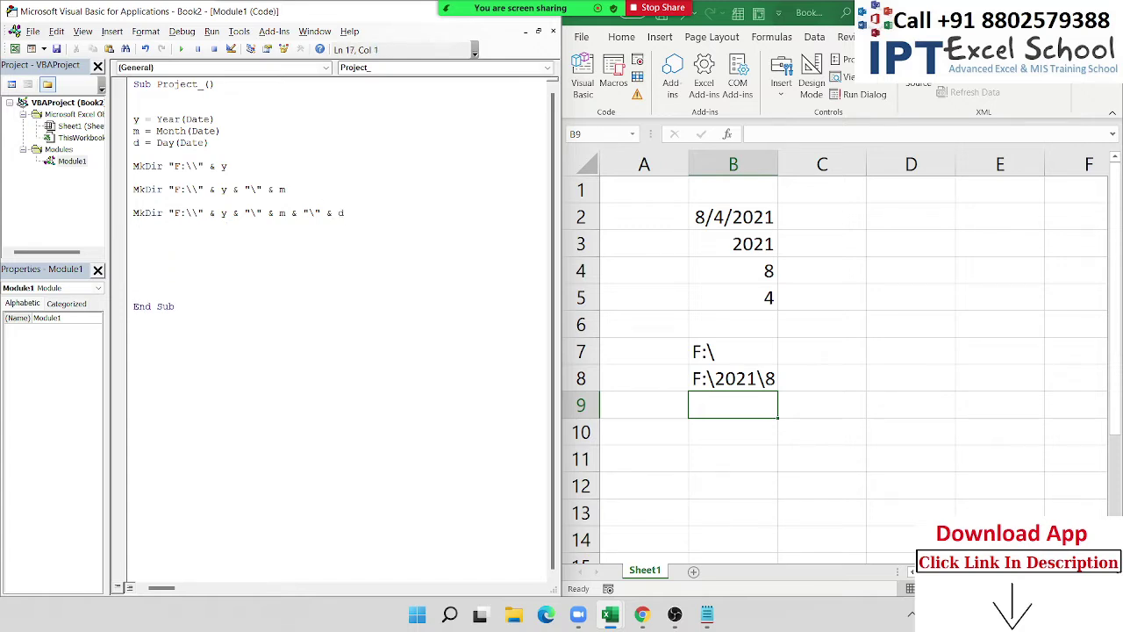
Delete the blank lines between the three MkDir statements.
key("Up")
key("Up")
key("Up")
key("Up")
key("Up")
key("Up")
key("Up")
key("Up")
key("Delete")
key("Down")
key("Delete")
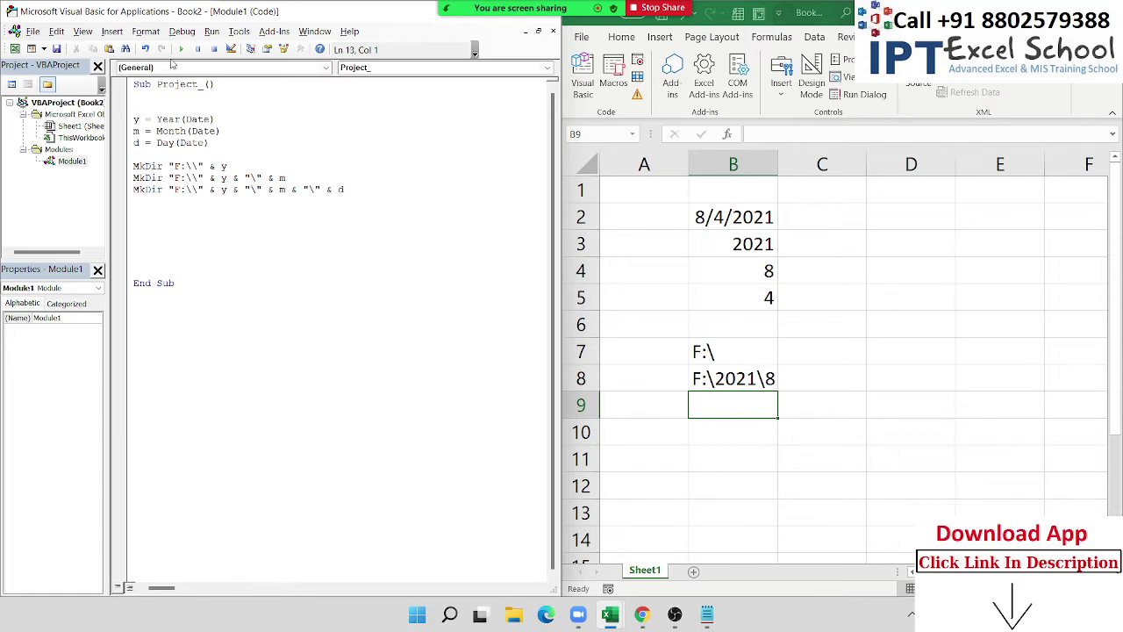
Run the macro, debug run-time error 75 at the first MkDir line, then switch to File Explorer.
left_click(180, 49)
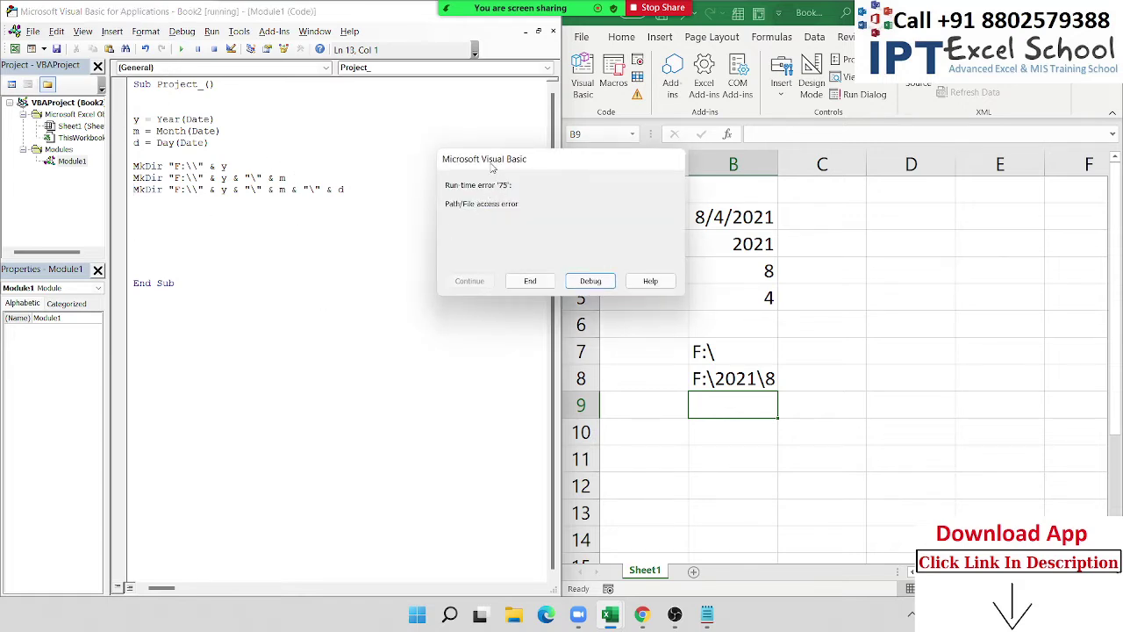
left_click_drag(495, 165, 367, 235)
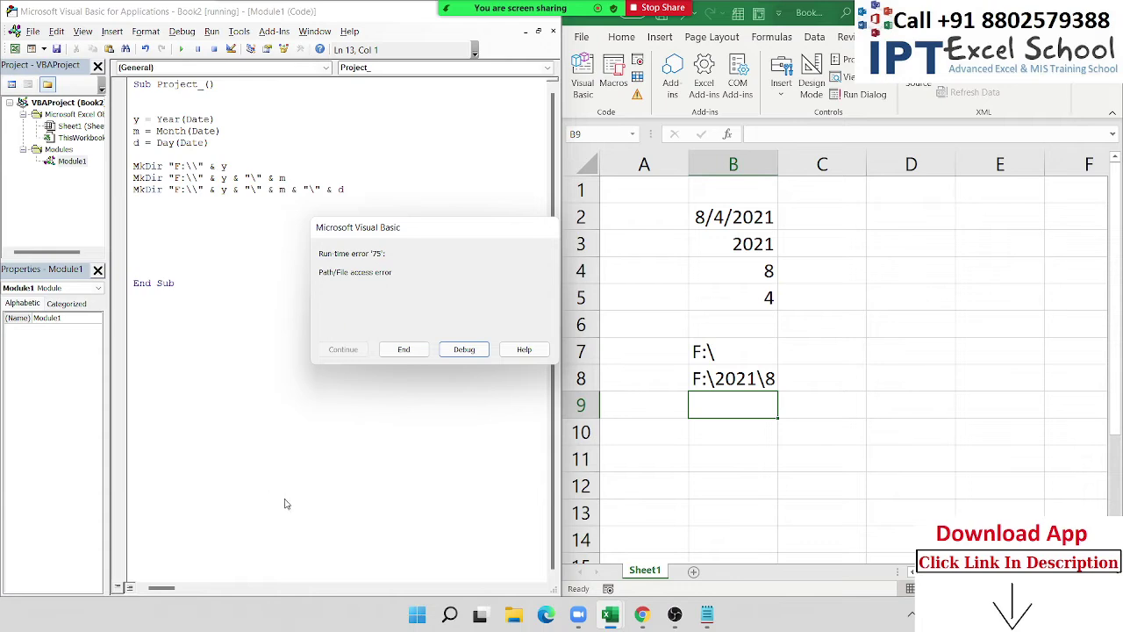
mouse_move(243, 17)
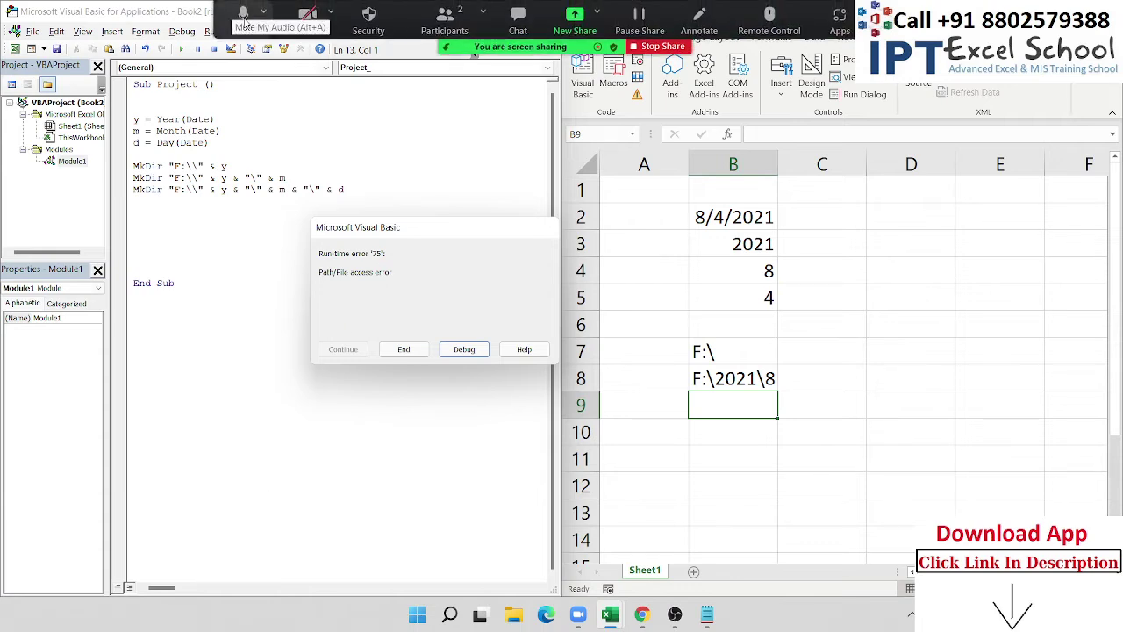
left_click(243, 18)
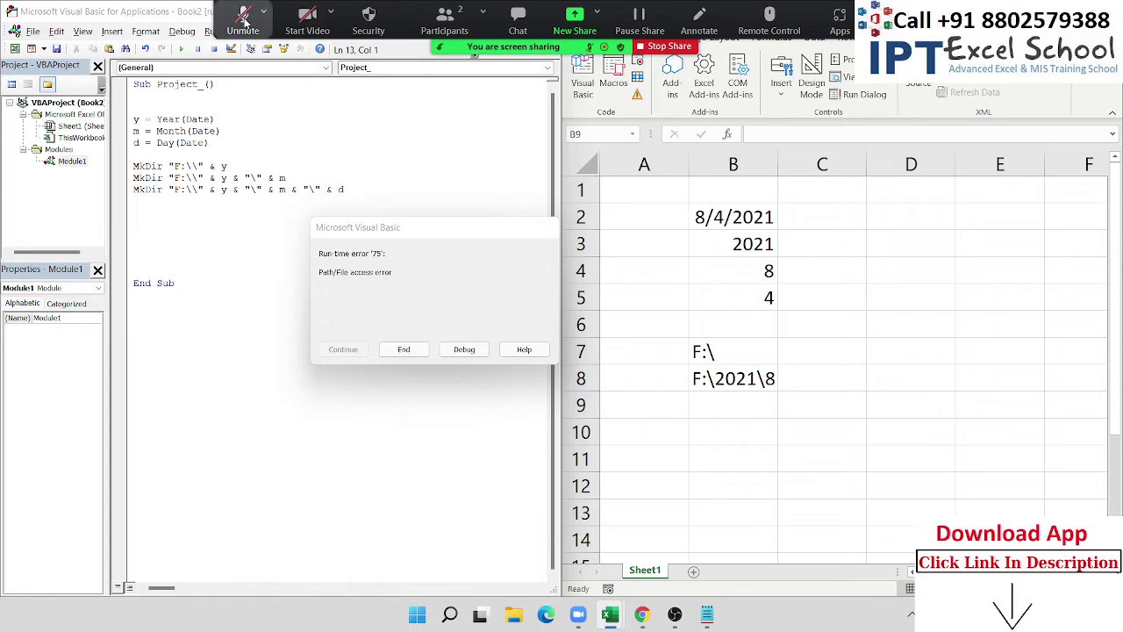
left_click(487, 350)
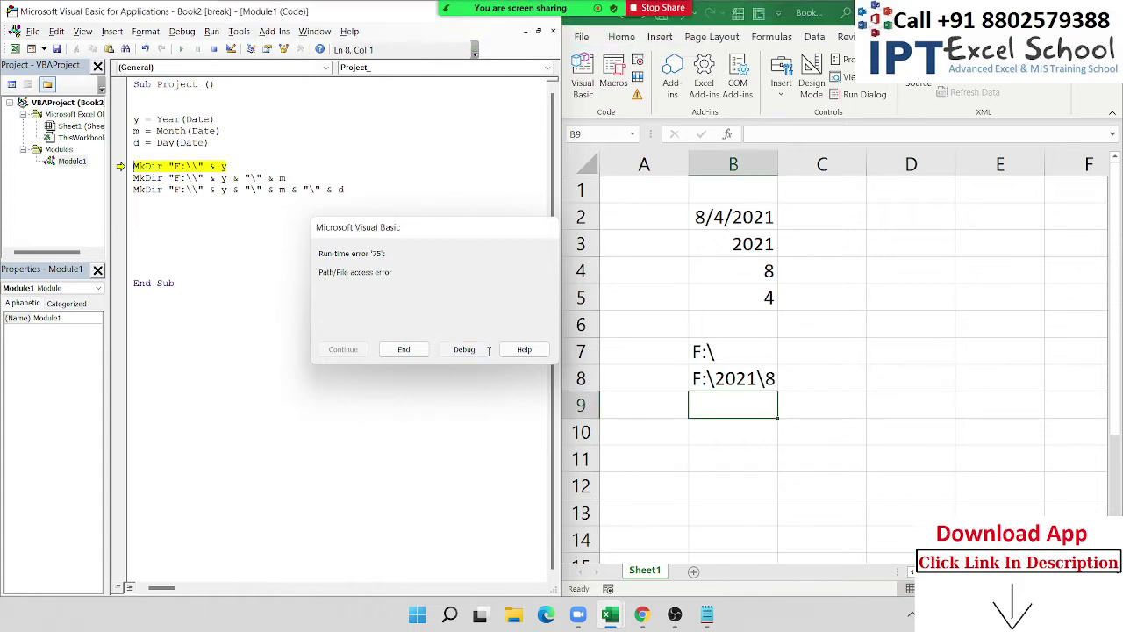
left_click_drag(226, 166, 133, 154)
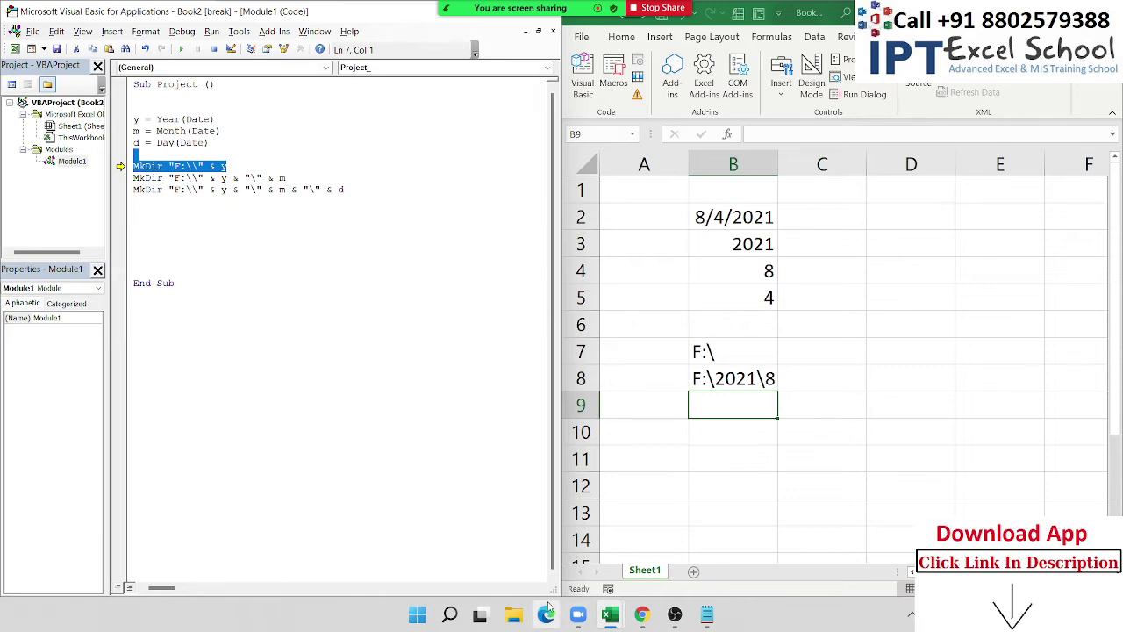
left_click(517, 617)
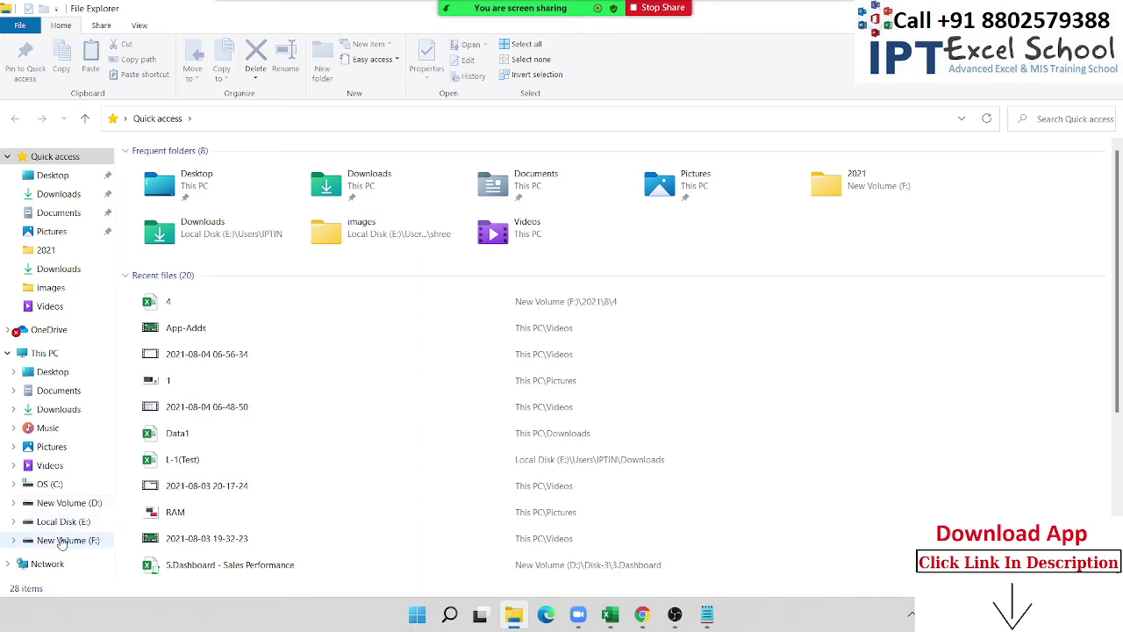
Browse drive F: to confirm 2021 already contains folder 8, then return to the VBA editor.
left_click(62, 542)
left_click(175, 198)
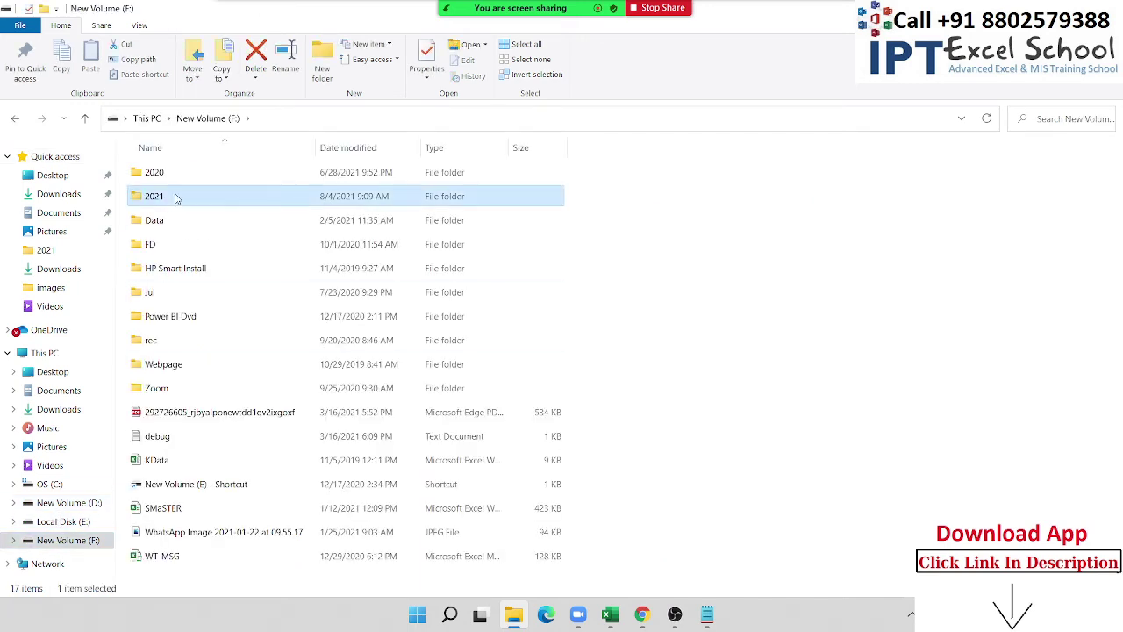
double_click(175, 196)
left_click(302, 120)
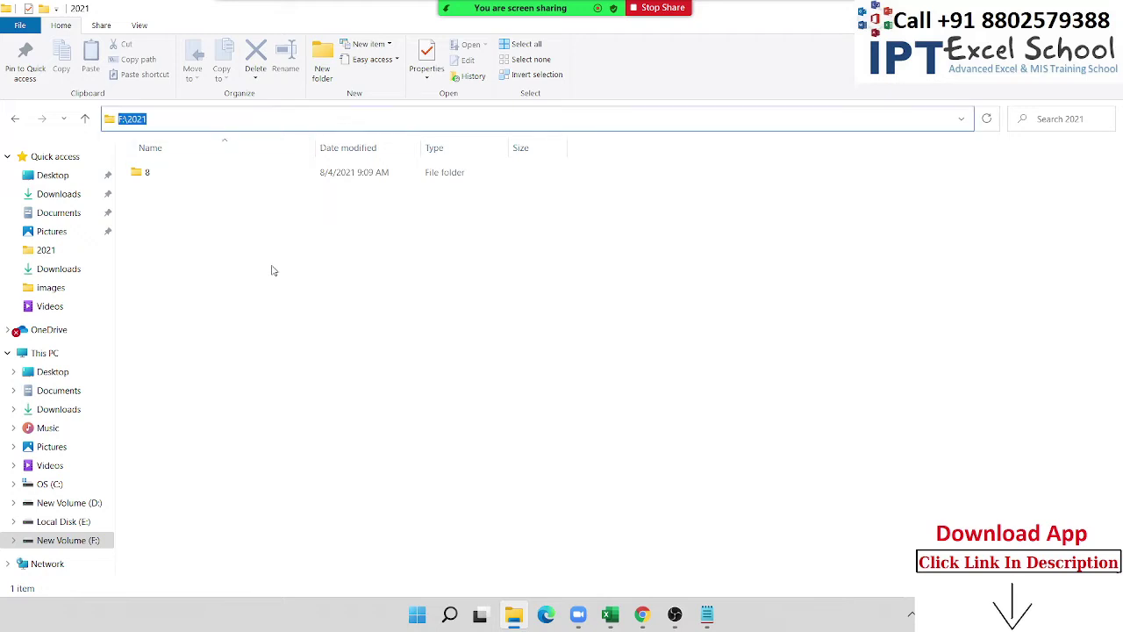
left_click(388, 252)
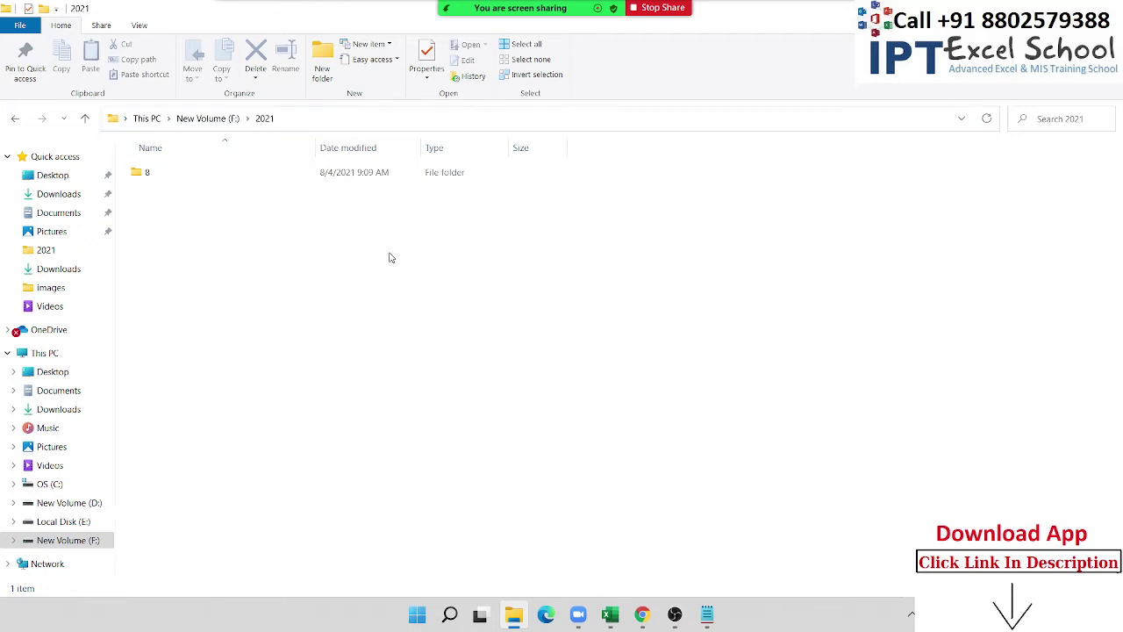
left_click(15, 119)
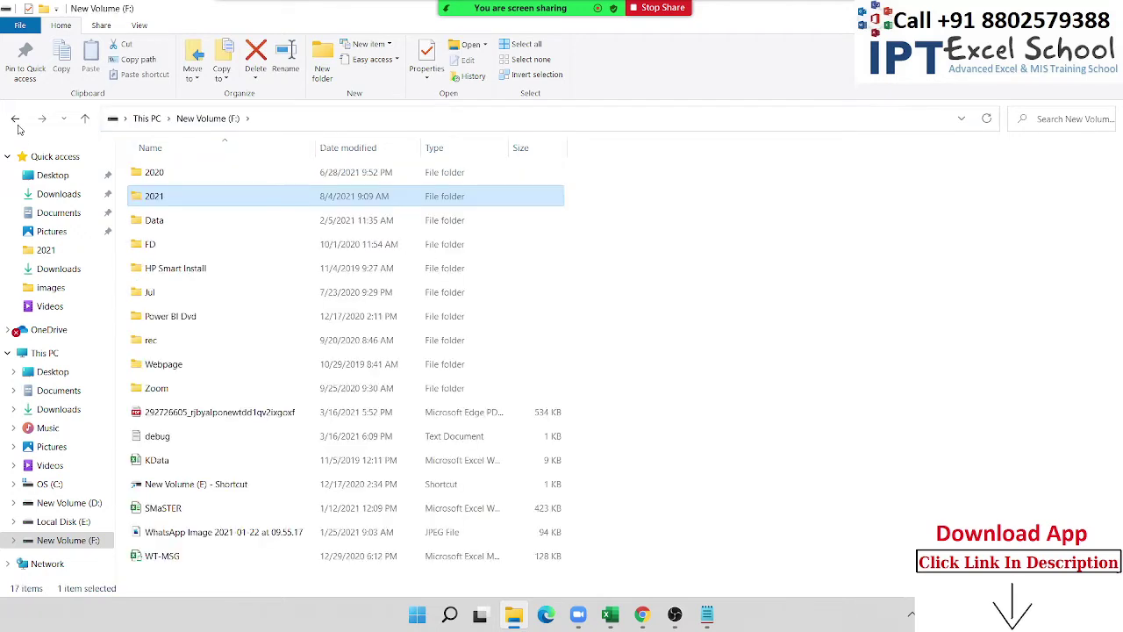
key("alt+Tab")
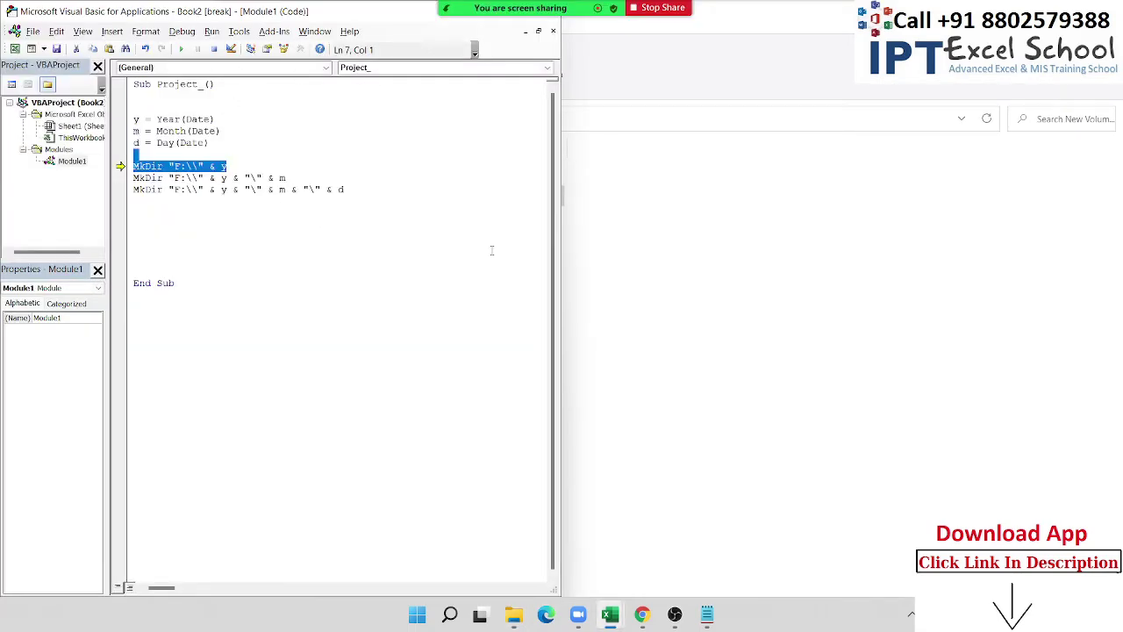
left_click(600, 236)
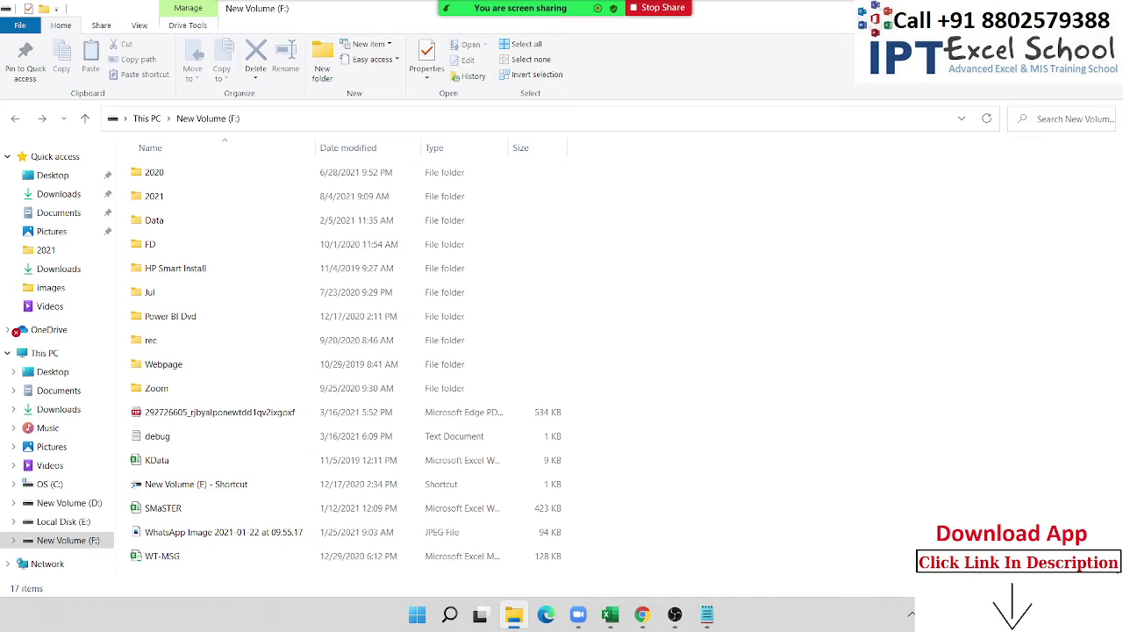
key("alt+Tab")
Reset the halted macro and select Date inside the y = Year(Date) line.
left_click(145, 177)
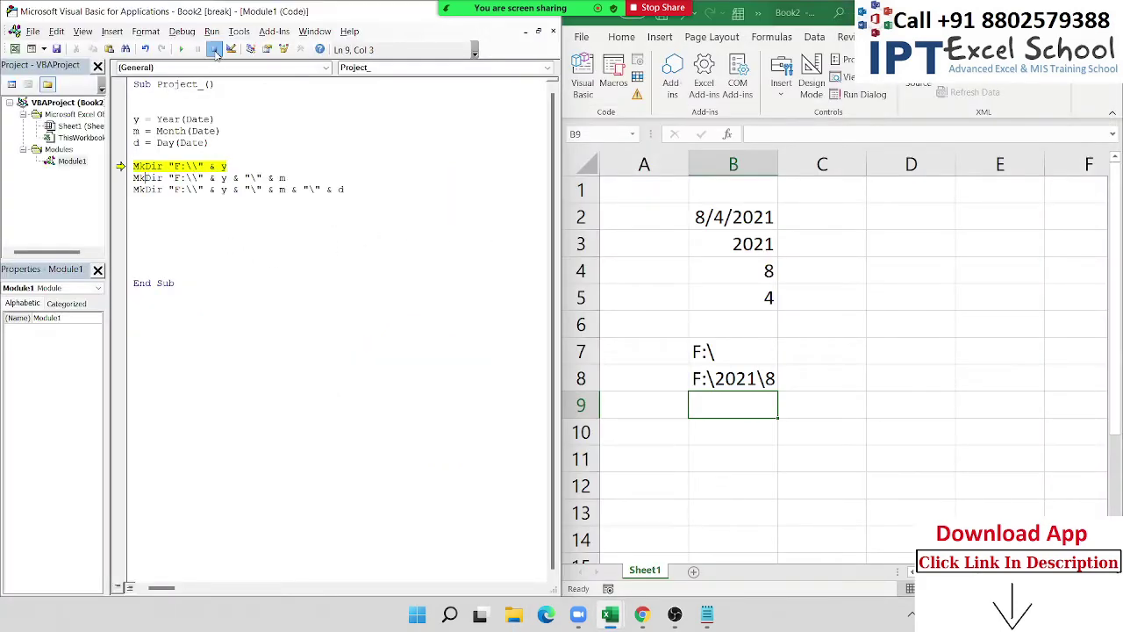
left_click(214, 49)
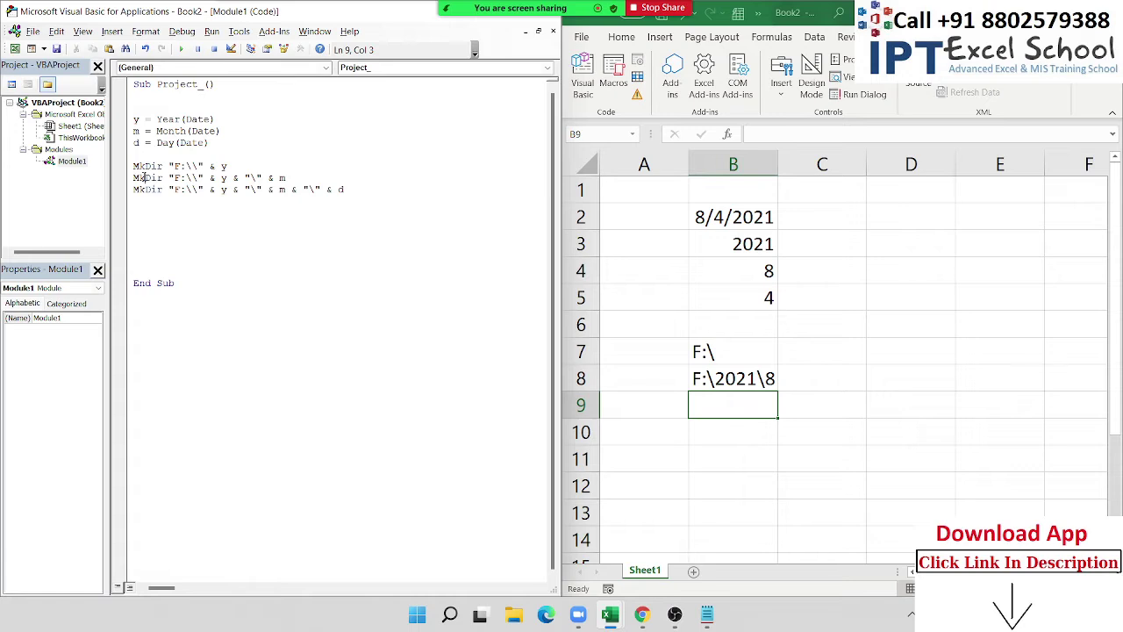
key("Up")
key("Up")
key("Home")
key("shift+Down")
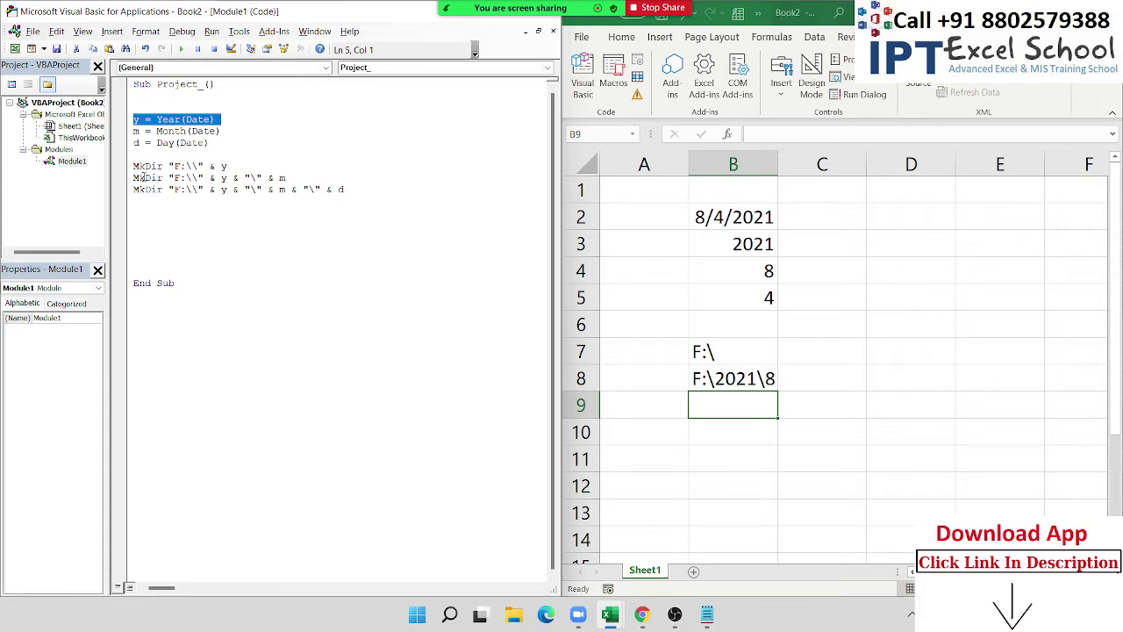
key("Up")
key("Right")
key("Right")
key("Right")
key("Right")
key("Right")
key("Right")
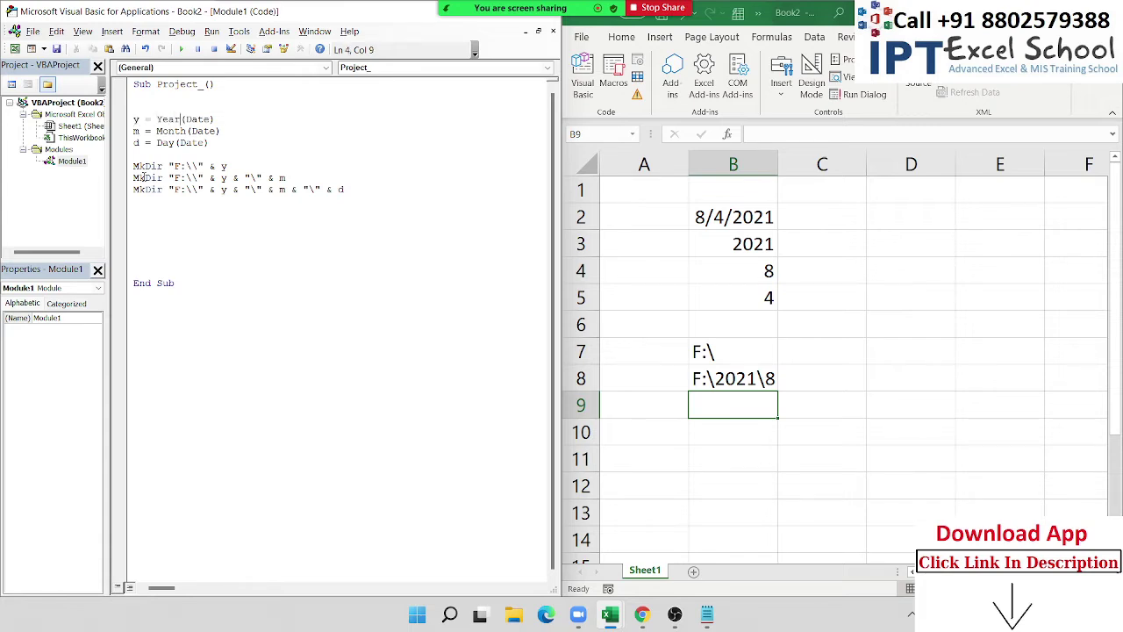
key("Right")
key("shift+Right")
key("shift+Right")
key("shift+Right")
key("shift+Right")
Compare B2's TODAY and B3's YEAR formulas with Year(Date), then add a line above the MkDir statements.
double_click(724, 214)
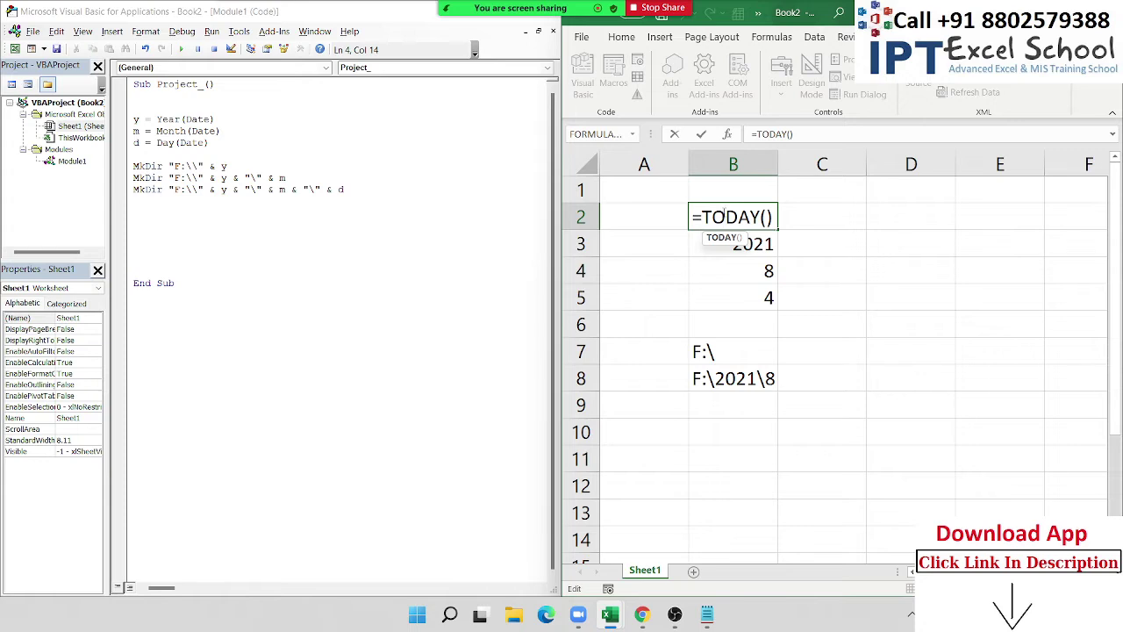
key("Return")
left_click(724, 215)
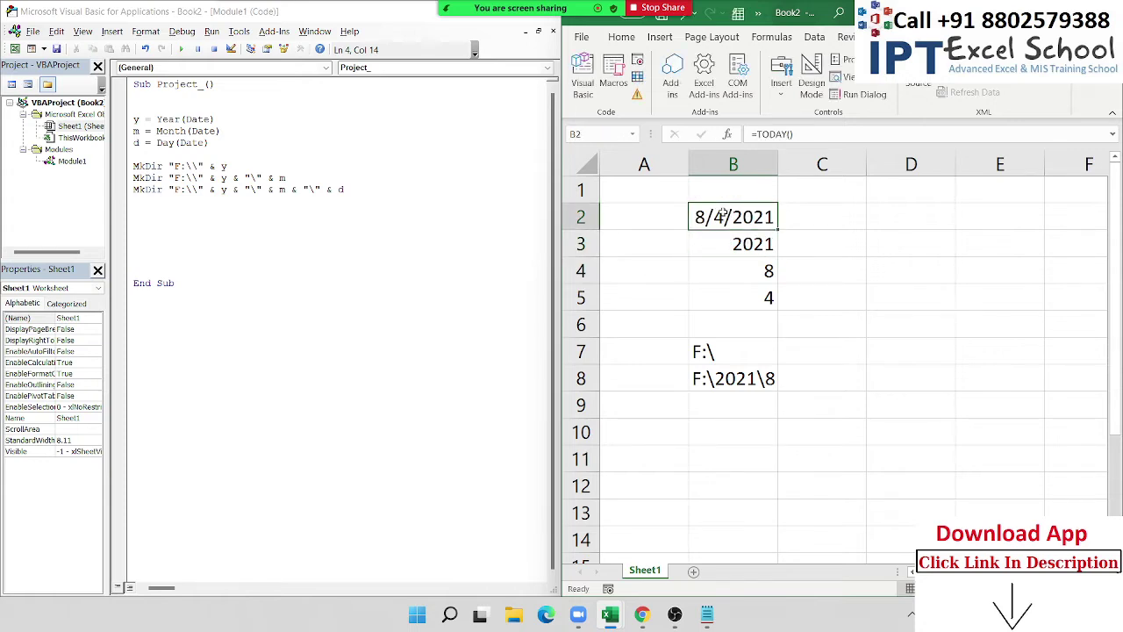
double_click(199, 121)
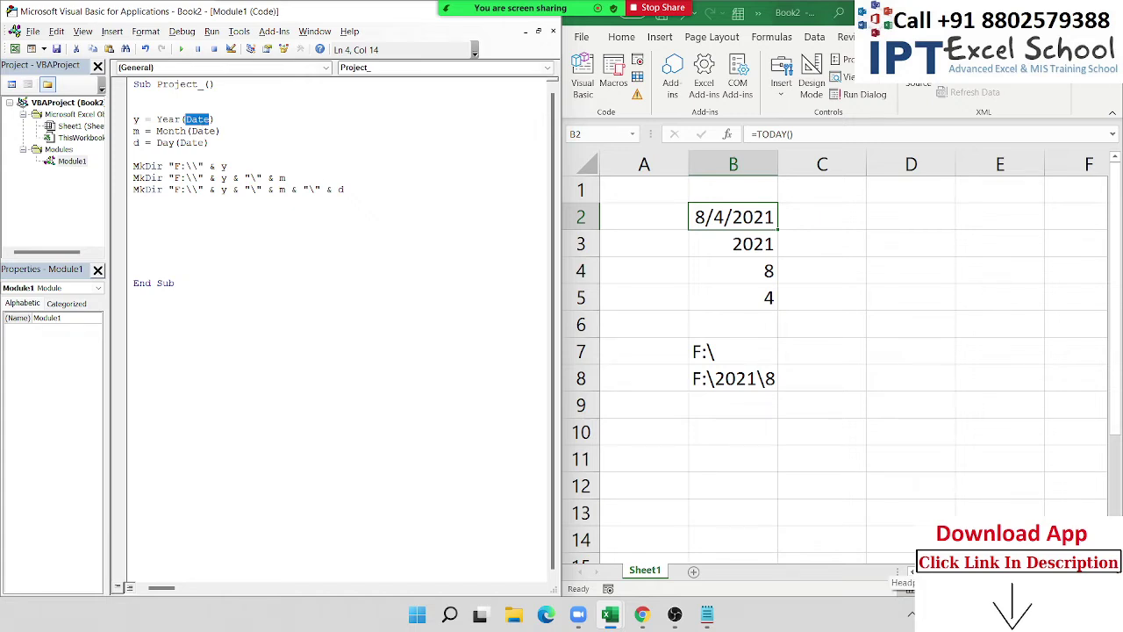
double_click(748, 241)
left_click(700, 133)
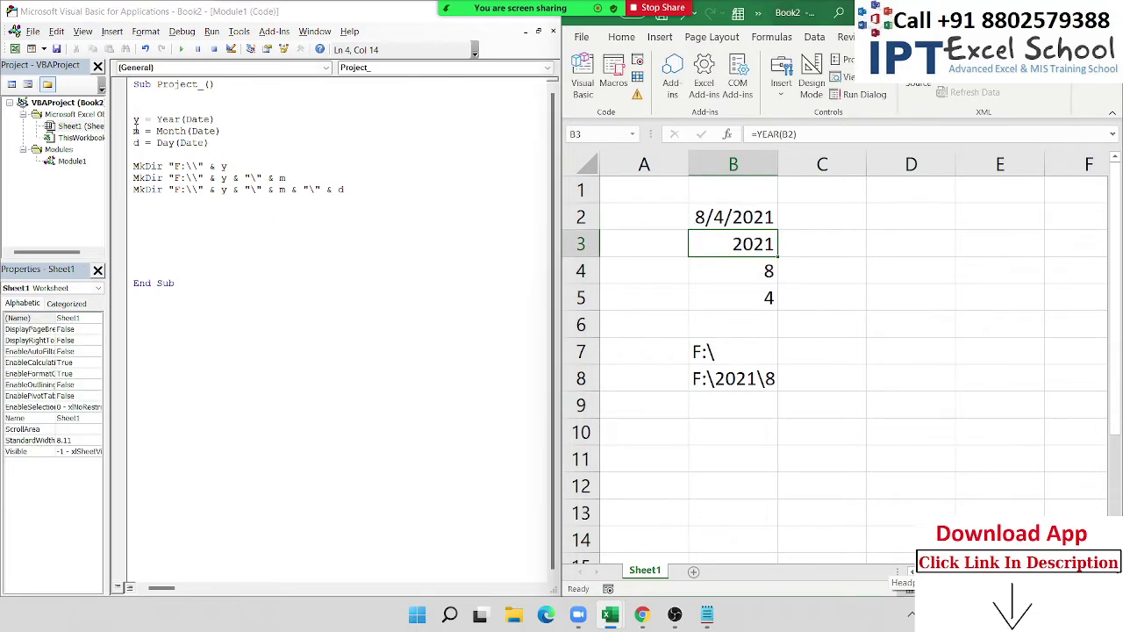
double_click(179, 119)
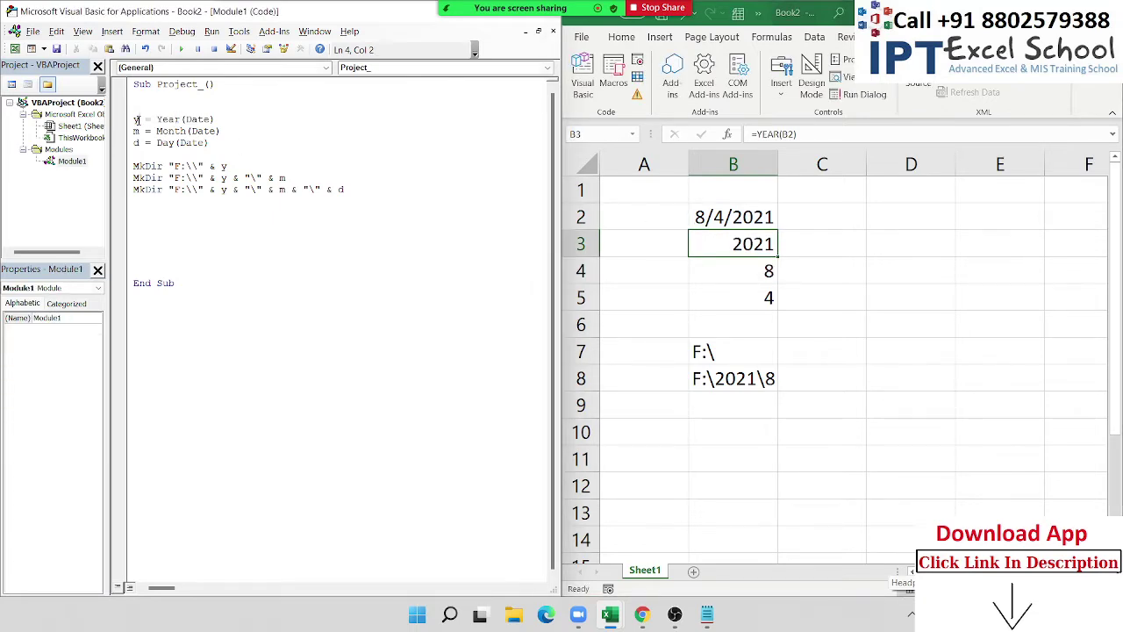
double_click(136, 119)
double_click(198, 118)
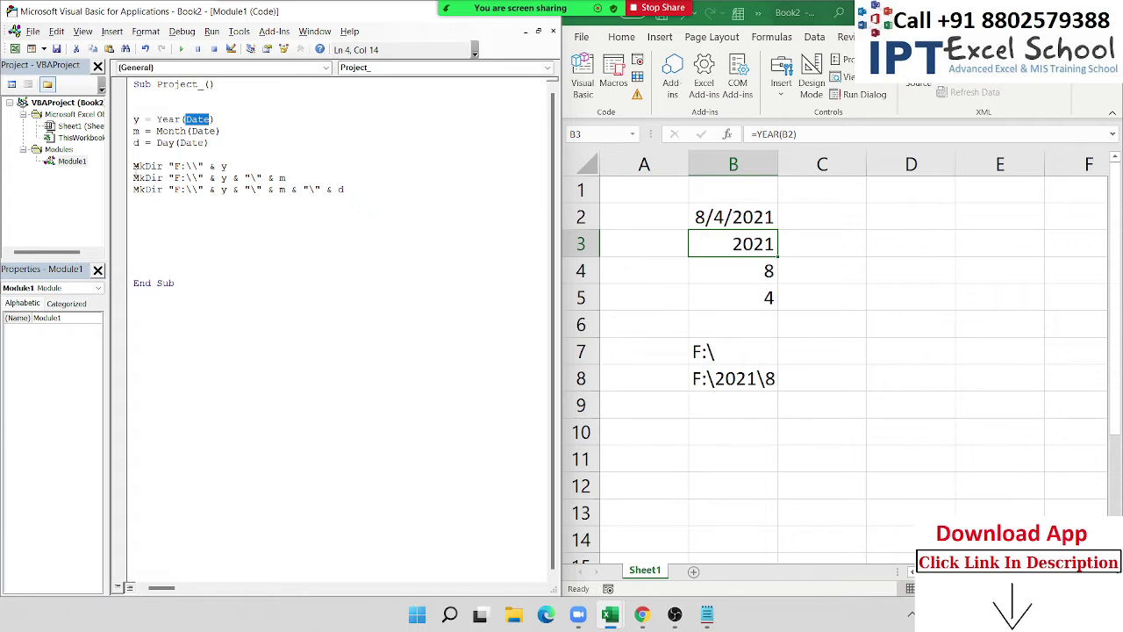
left_click(134, 165)
key("Return")
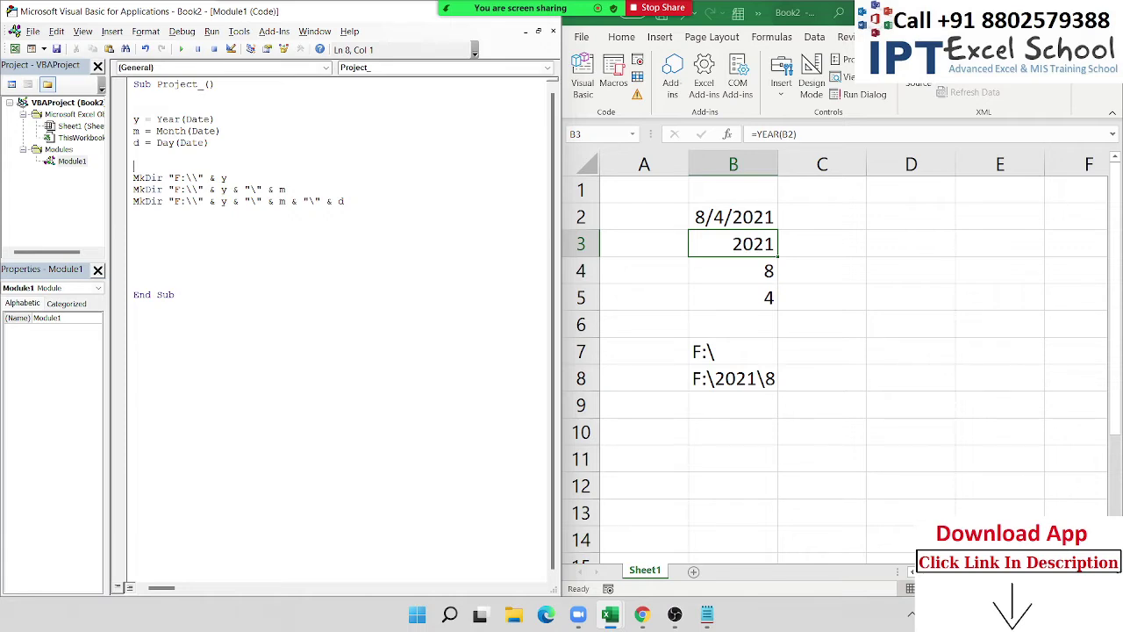
Add a line above the MkDir statements reading on errore resume next.
key("Return")
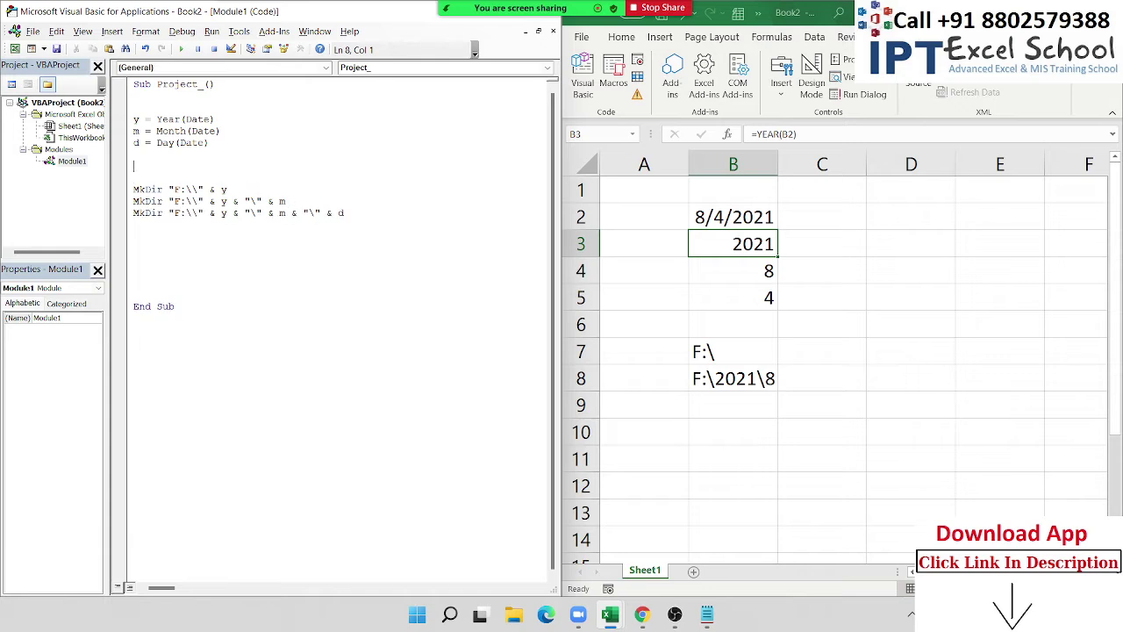
type("on ")
type("erro")
type("re r")
type("esume")
type(" next")
Dismiss the syntax error and fix errore so the line reads On Error Resume Next.
left_click(353, 175)
key("Return")
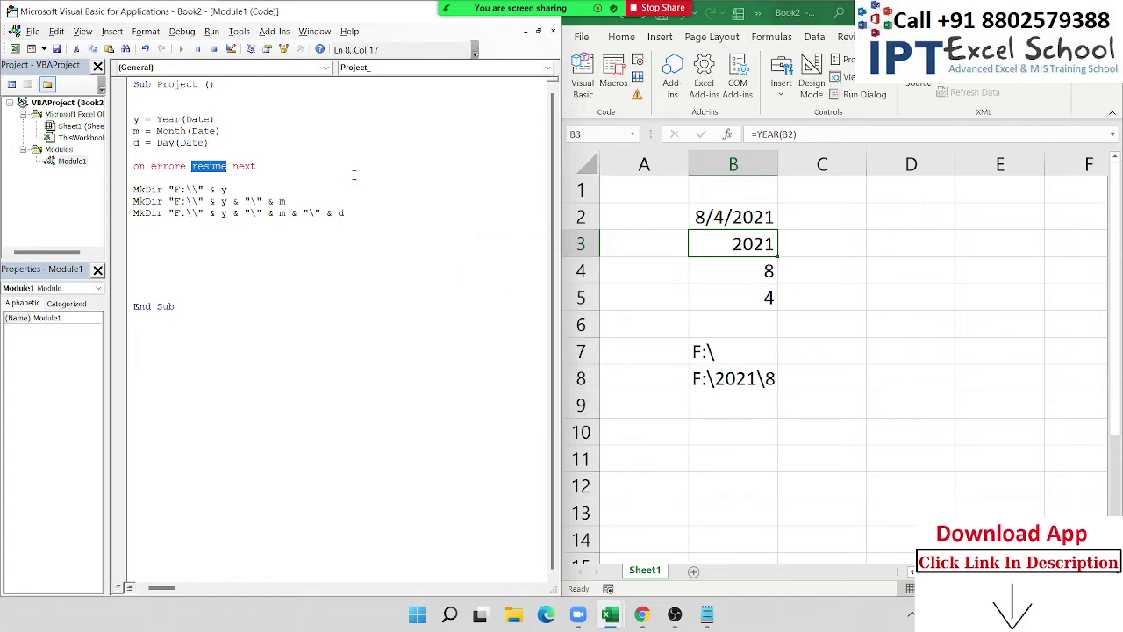
key("Left")
key("Right")
key("Left")
key("Left")
key("Left")
key("BackSpace")
key("Down")
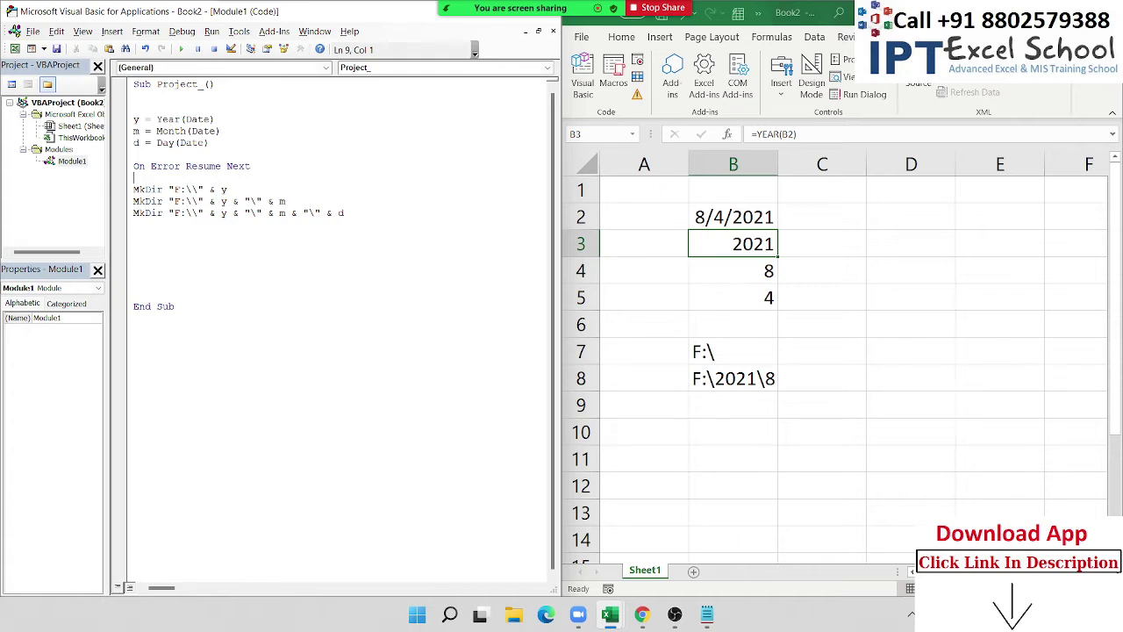
Highlight the first and second MkDir statements to explain the year and month folder paths.
left_click(179, 189)
key("Left")
key("Left")
key("Left")
key("Left")
key("Left")
key("Left")
key("shift+Down")
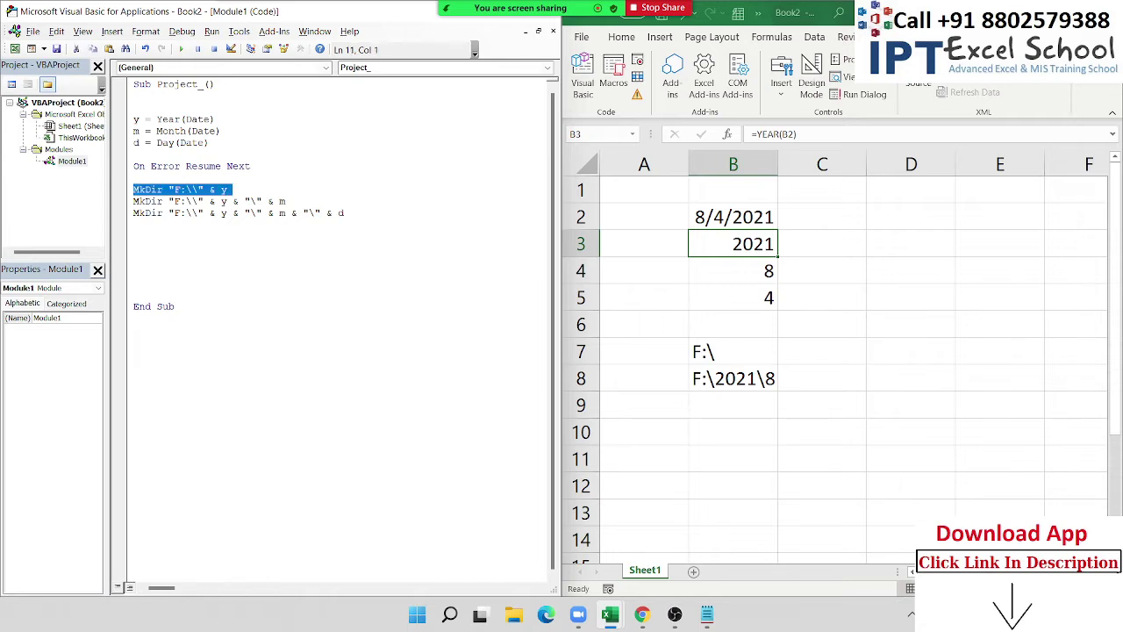
key("Right")
key("shift+Down")
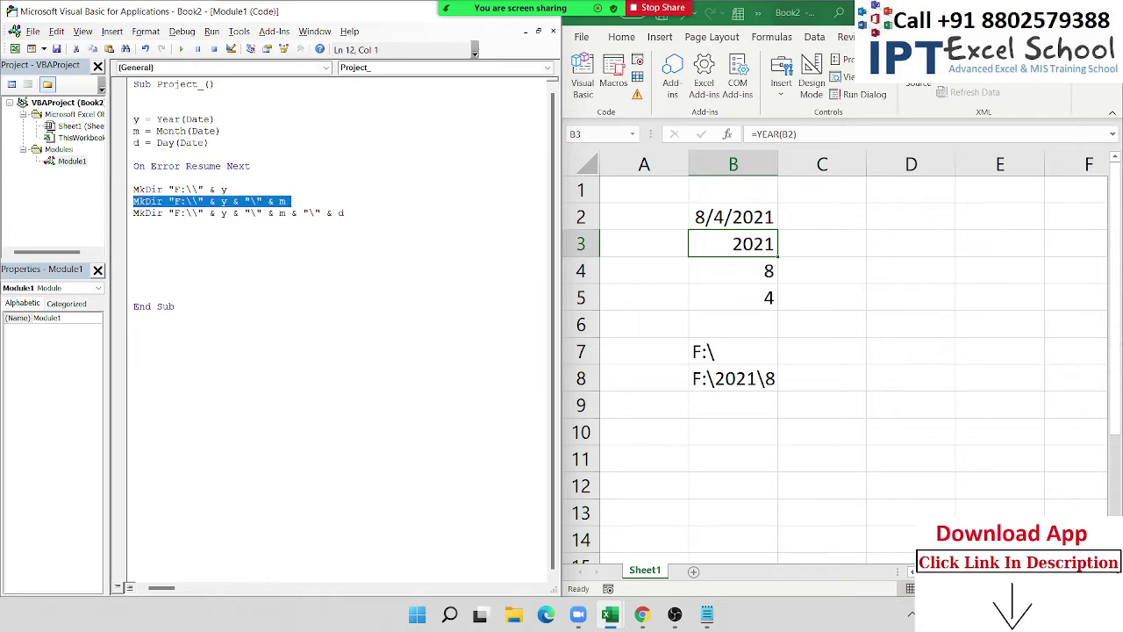
key("Up")
key("Up")
key("shift+Down")
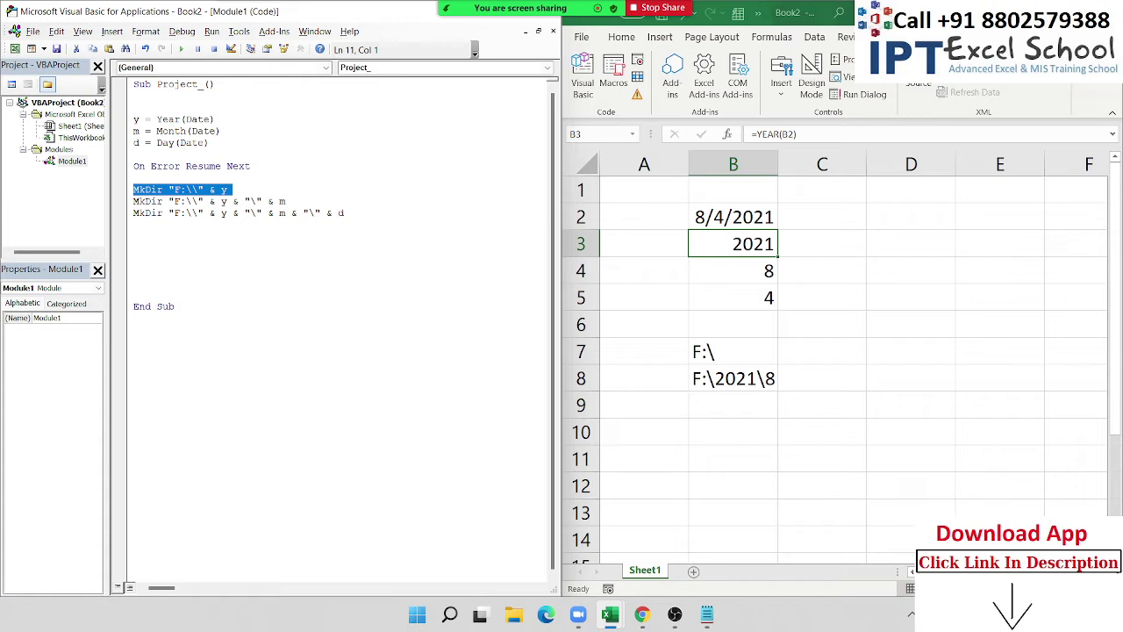
left_click_drag(290, 201, 134, 201)
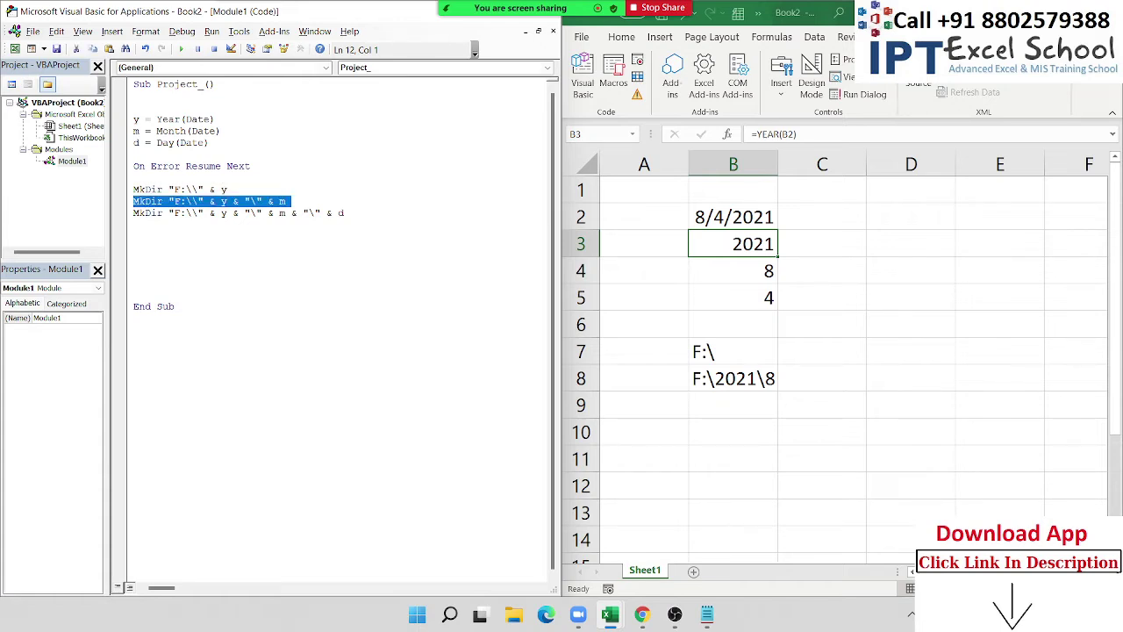
key("Down")
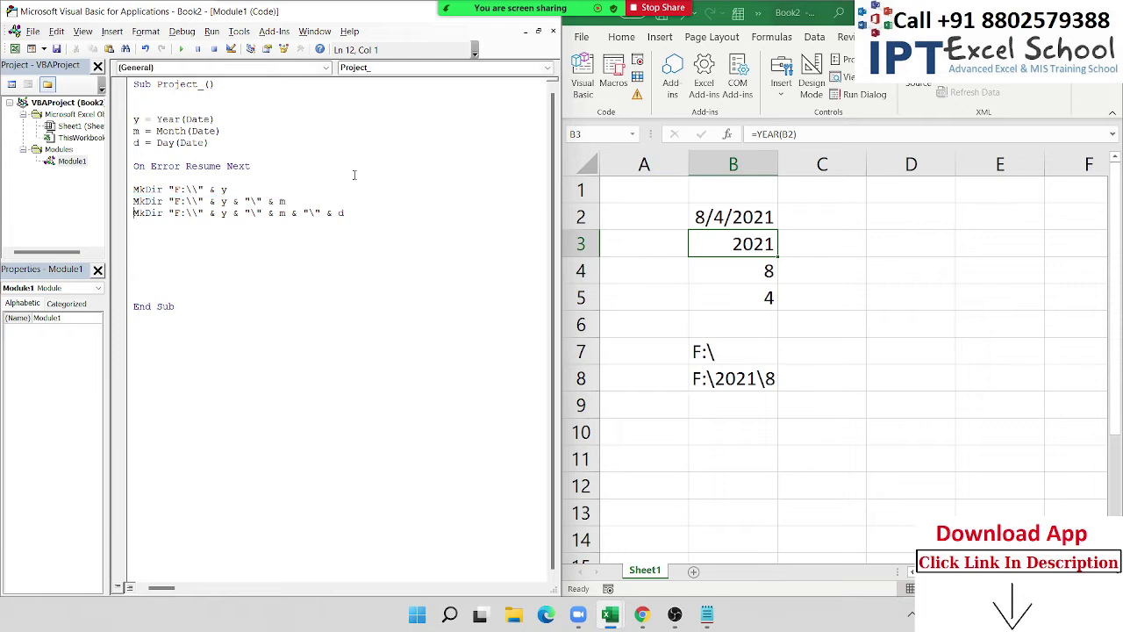
key("shift+End")
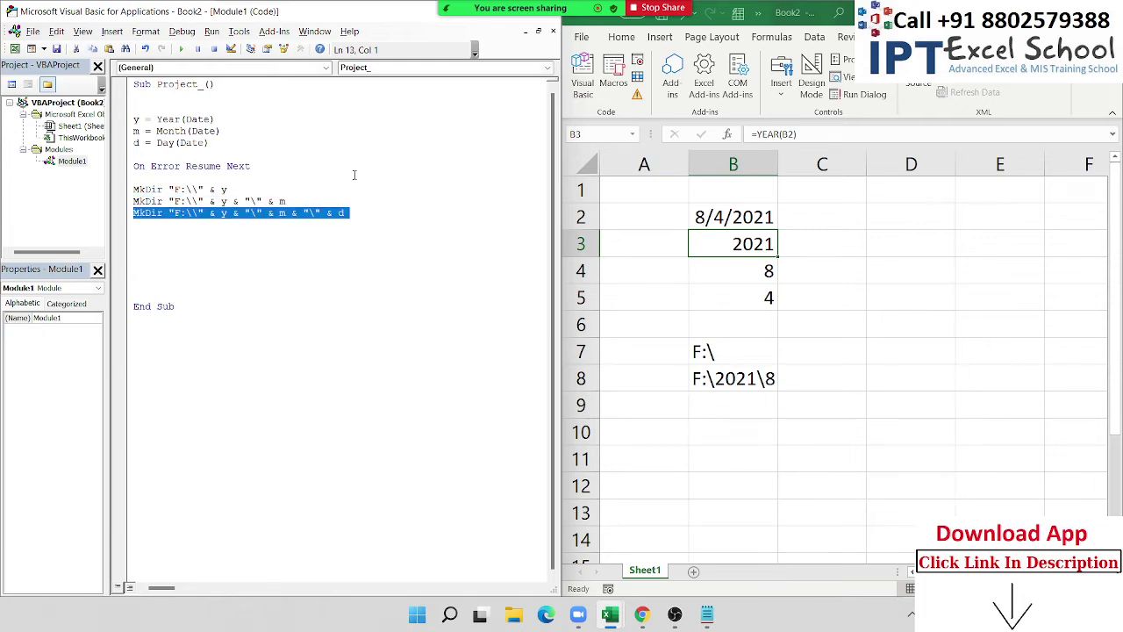
Step from On Error Resume Next through the MkDir lines and add a blank line after the last one.
key("Up")
key("Up")
key("Up")
key("Up")
key("shift+End")
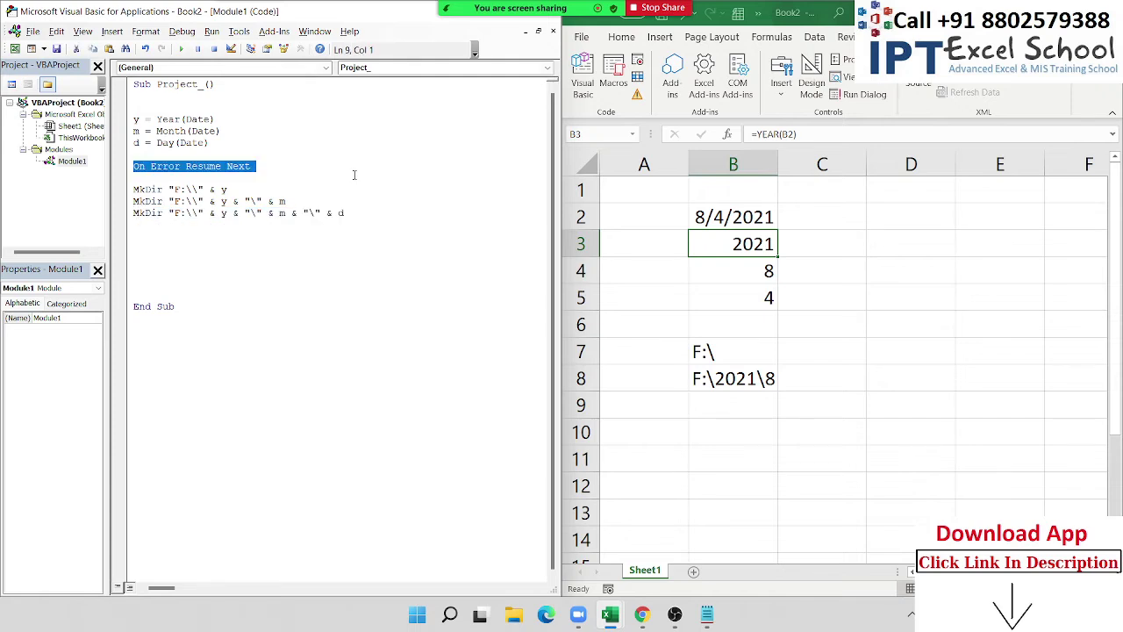
key("Down")
key("Down")
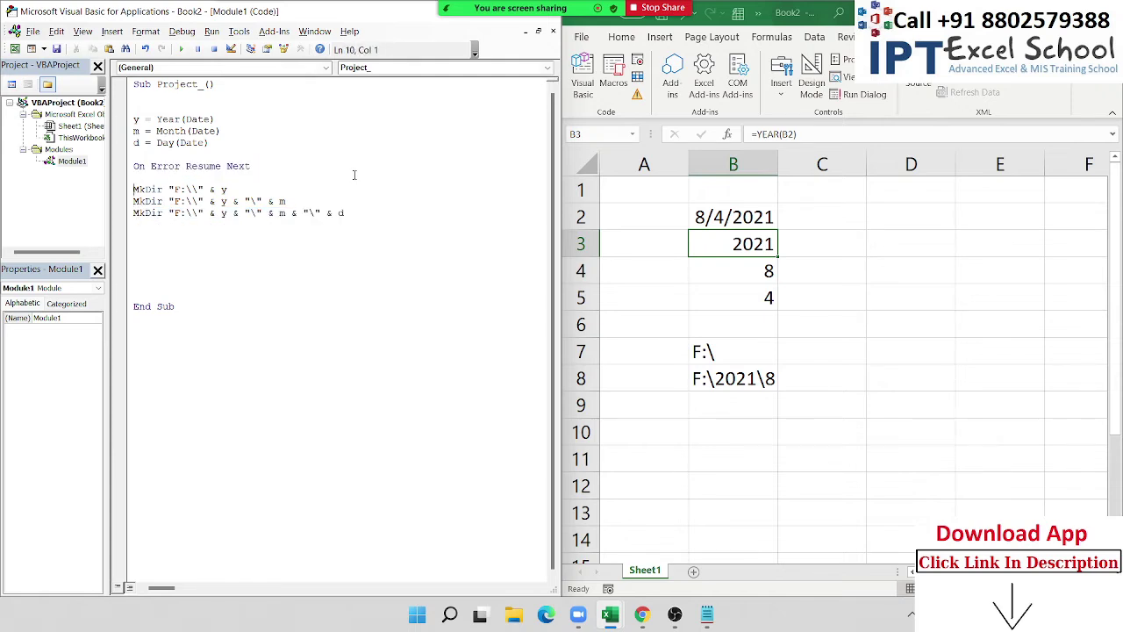
key("shift+End")
key("Down")
key("shift+End")
key("Down")
key("shift+End")
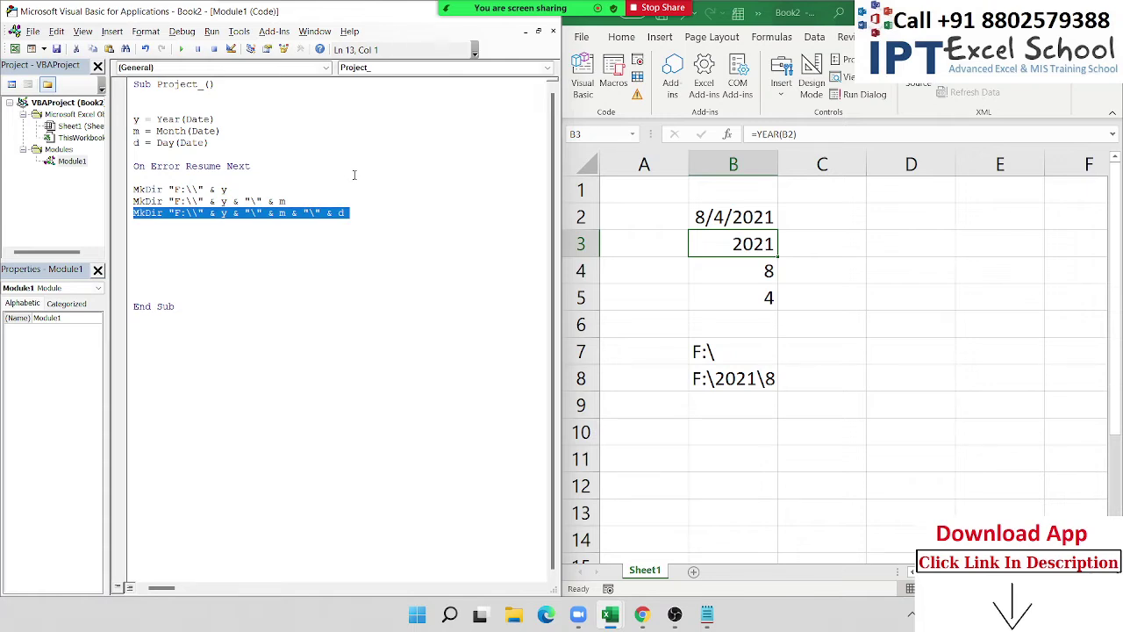
key("Down")
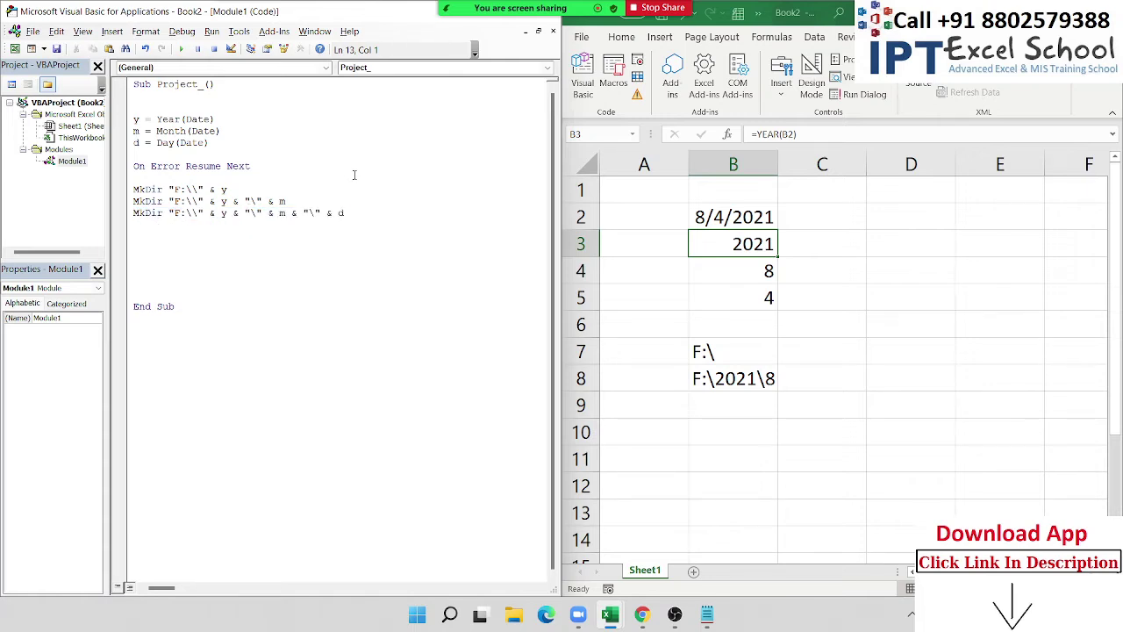
key("Return")
Highlight On Error Resume Next and each MkDir line in turn to review the finished code.
left_click(134, 165)
key("shift+Down")
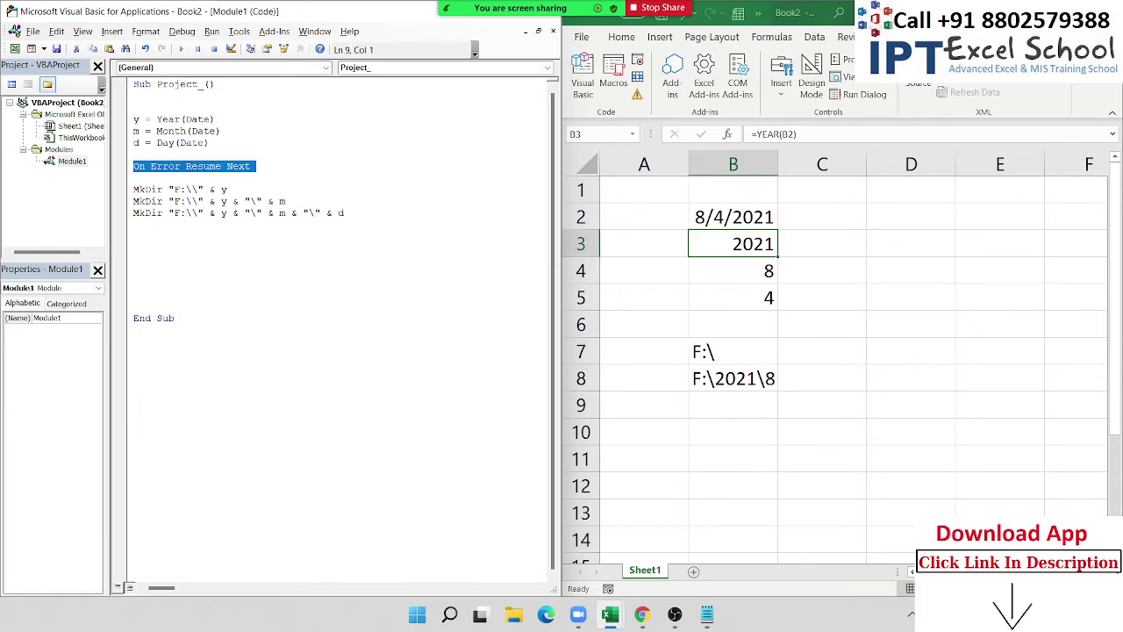
left_click(134, 190)
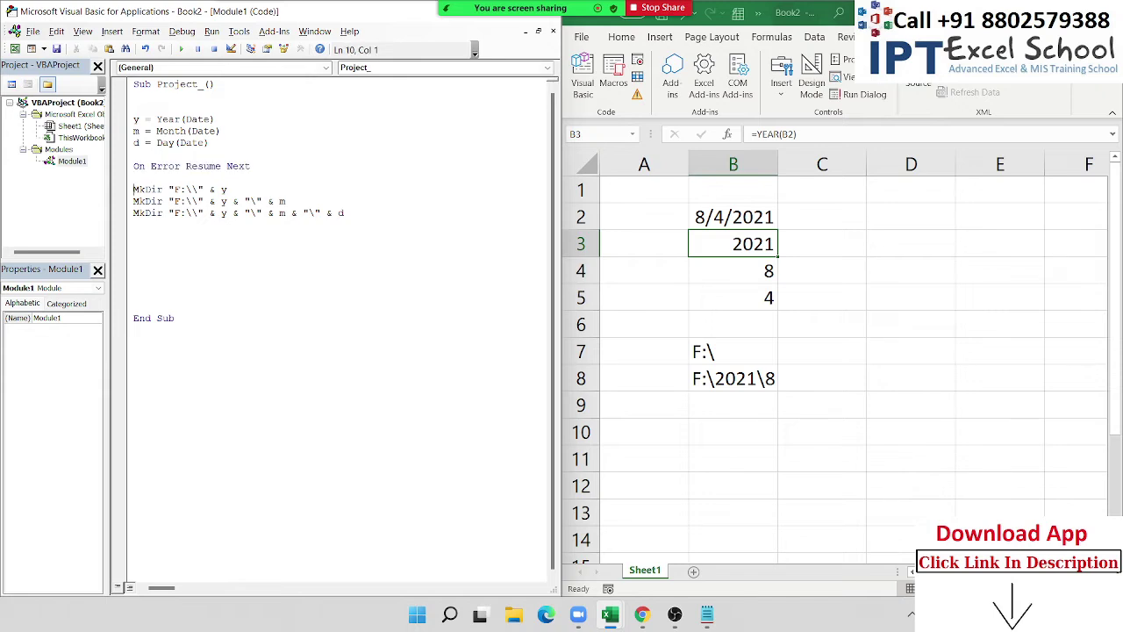
key("shift+Down")
left_click(133, 201)
key("shift+Down")
left_click(133, 214)
key("shift+Down")
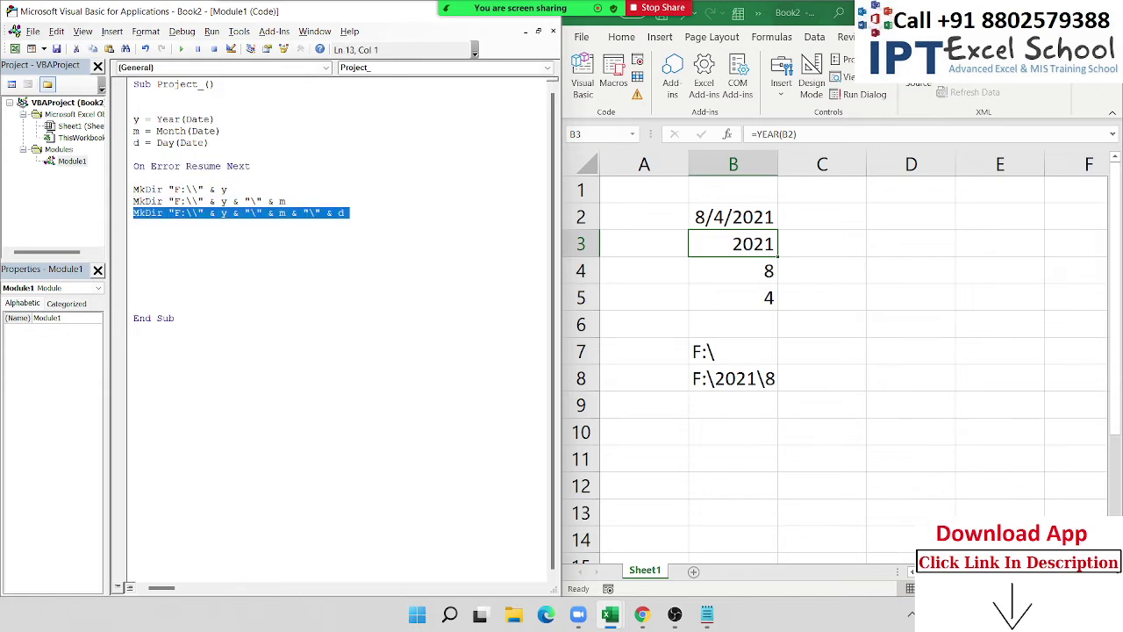
left_click(134, 224)
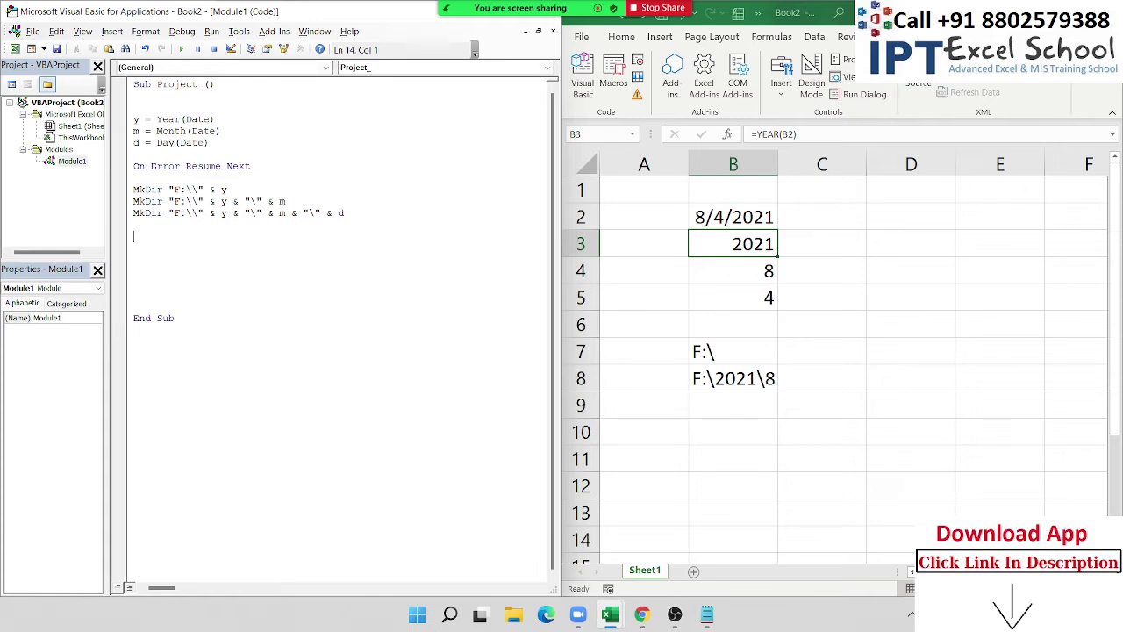
Comment out On Error Resume Next with an apostrophe and rerun, hitting run-time error 75.
left_click(133, 212)
key("shift+Down")
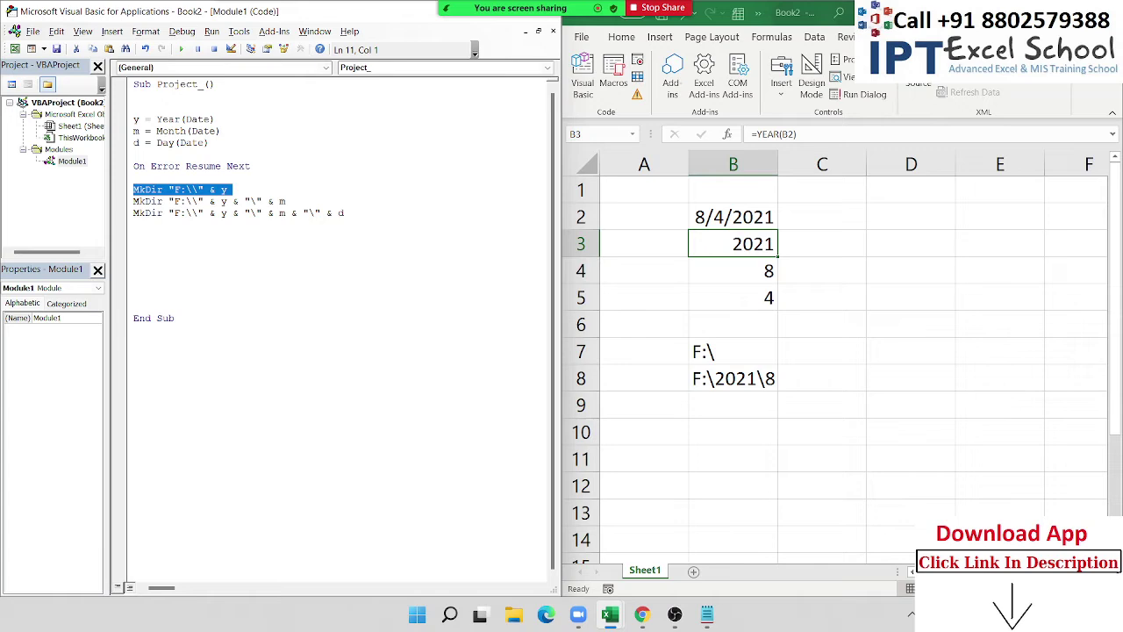
left_click(212, 263)
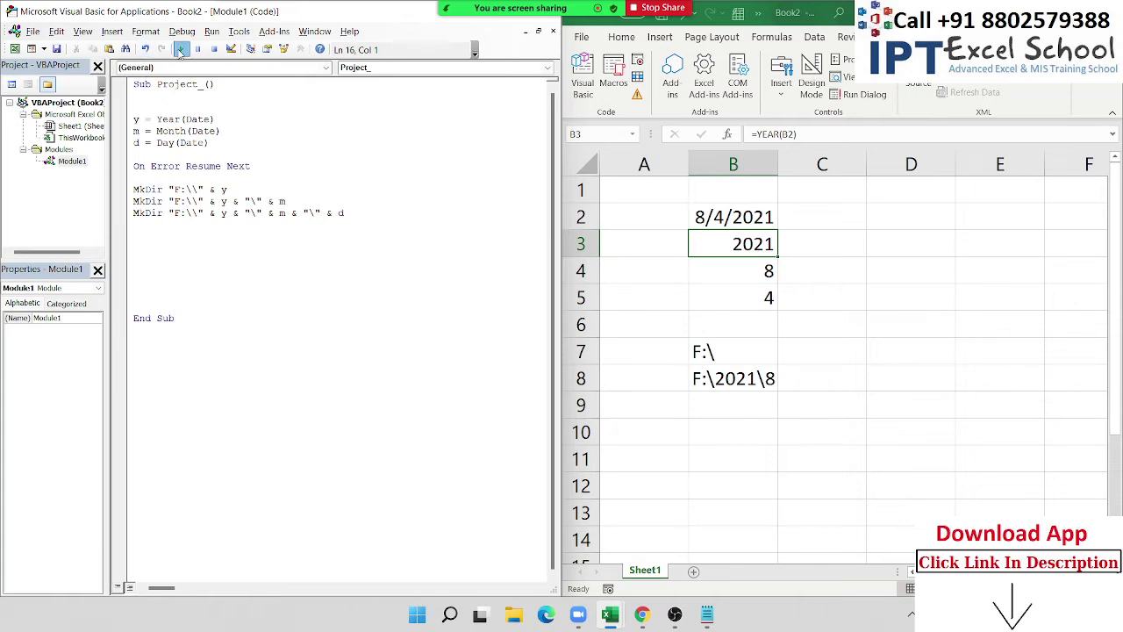
left_click(134, 166)
type("'")
left_click(140, 247)
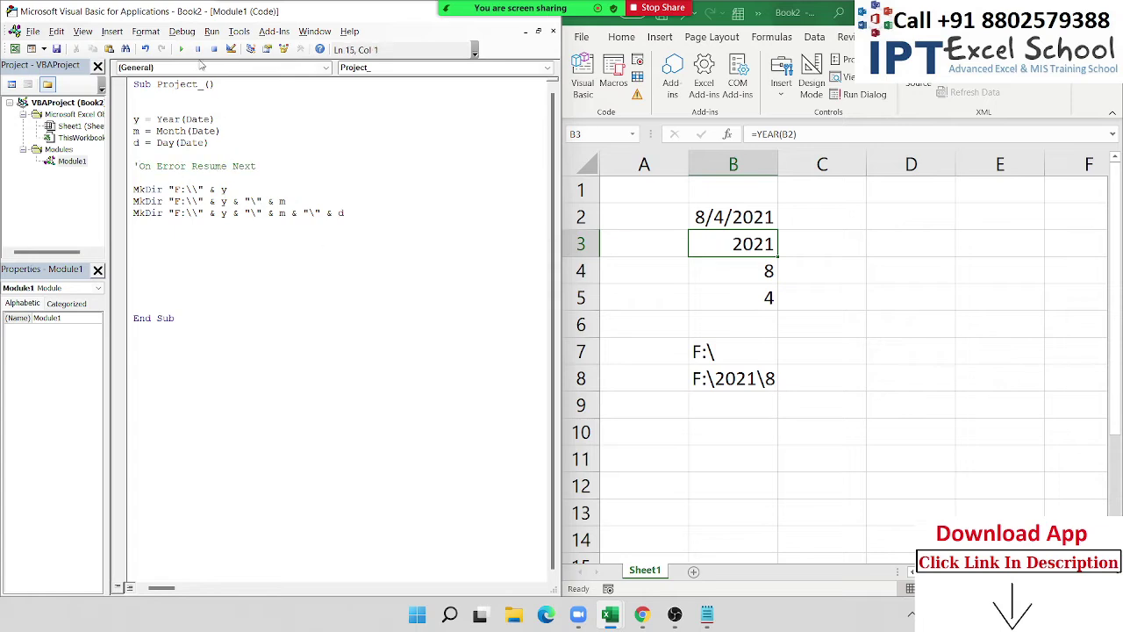
left_click(182, 49)
left_click_drag(534, 162, 477, 162)
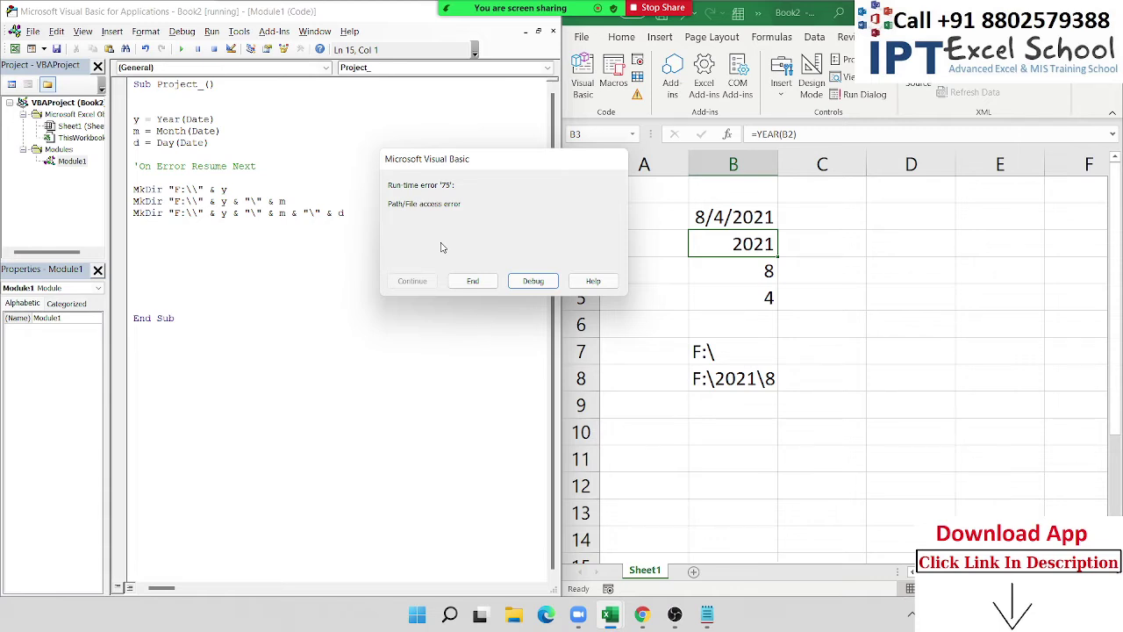
End the stopped macro, misspell the first MkDir as MkDirs, and run to get 'Sub or Function not defined'.
left_click(473, 281)
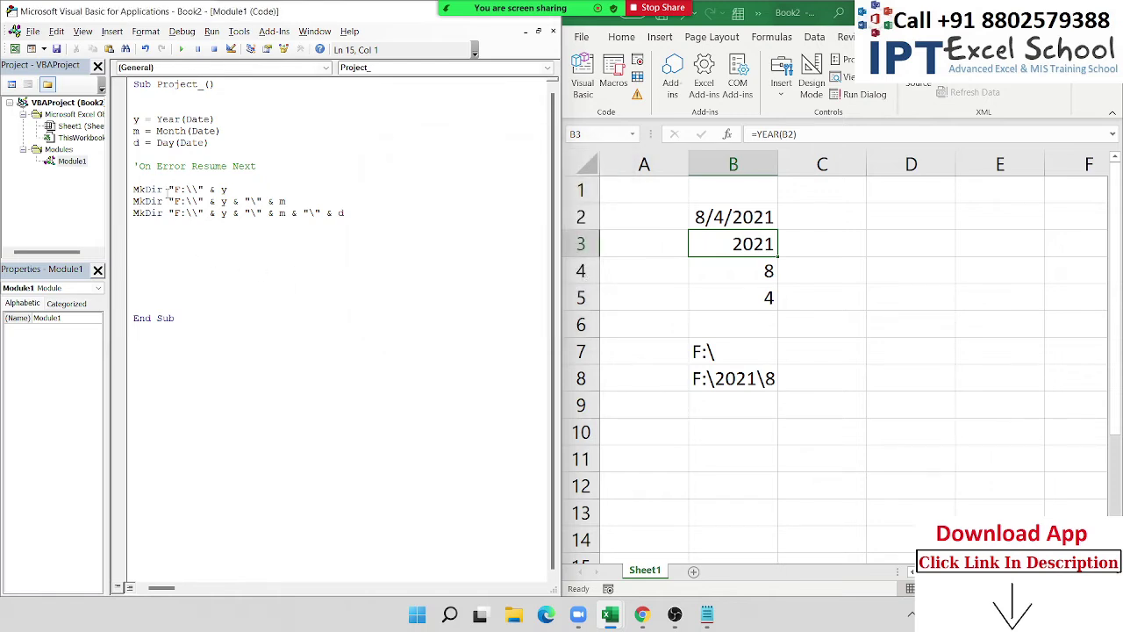
left_click(167, 190)
type("s")
left_click(182, 49)
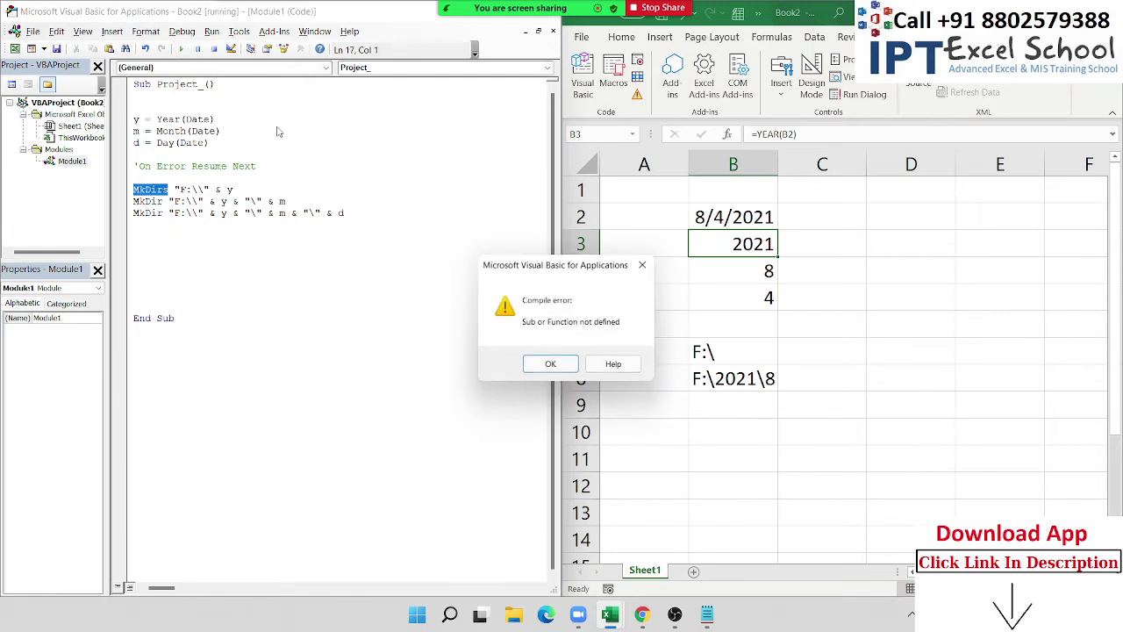
mouse_move(521, 260)
left_mouse_down()
mouse_move(358, 174)
mouse_move(378, 150)
left_mouse_up()
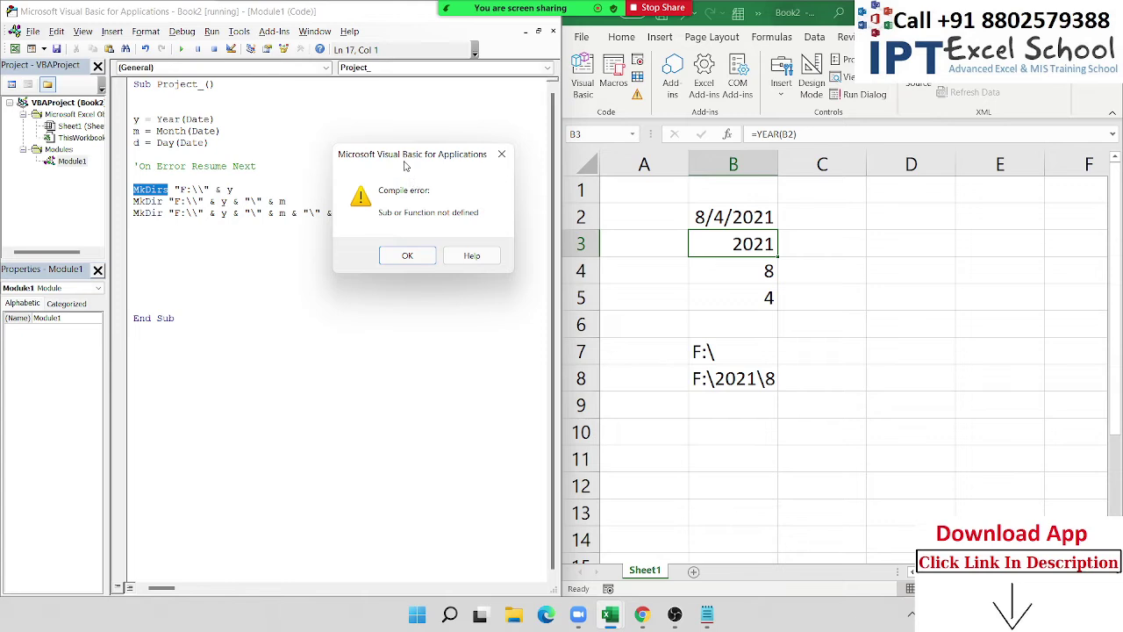
left_click_drag(405, 164, 398, 164)
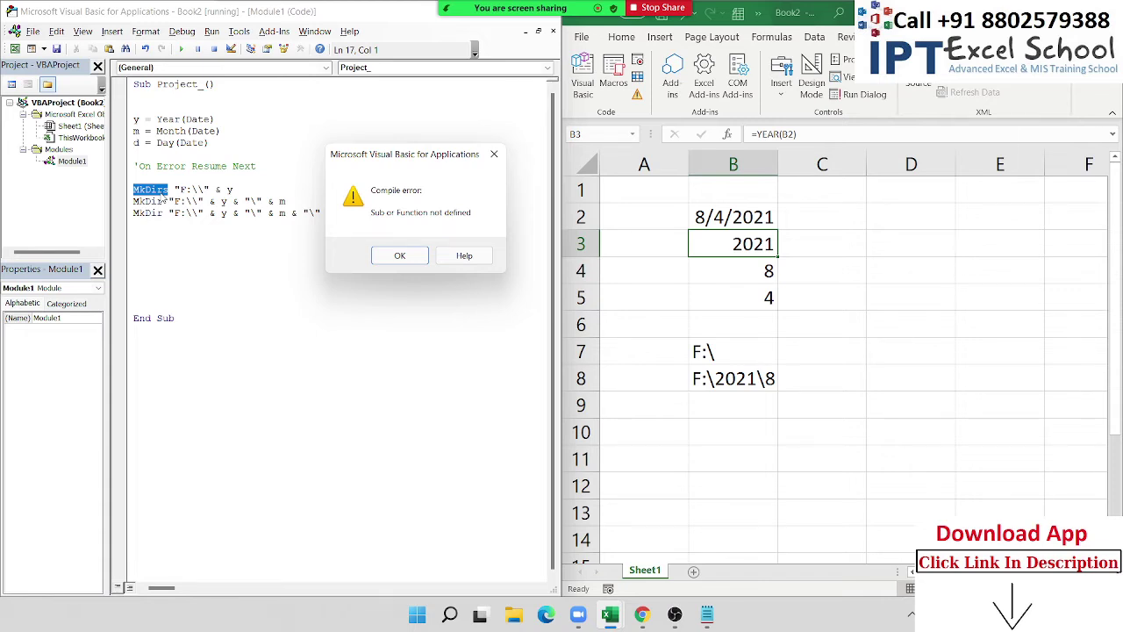
Dismiss the compile error, restore MkDir, and insert blank lines above the commented error handler.
key("Return")
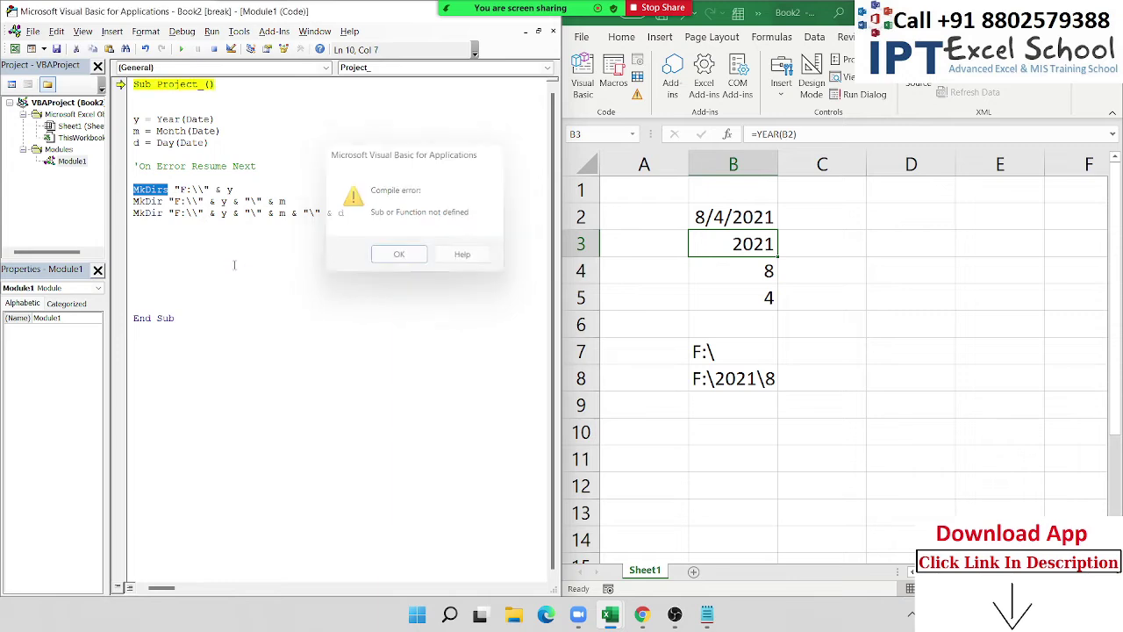
key("BackSpace")
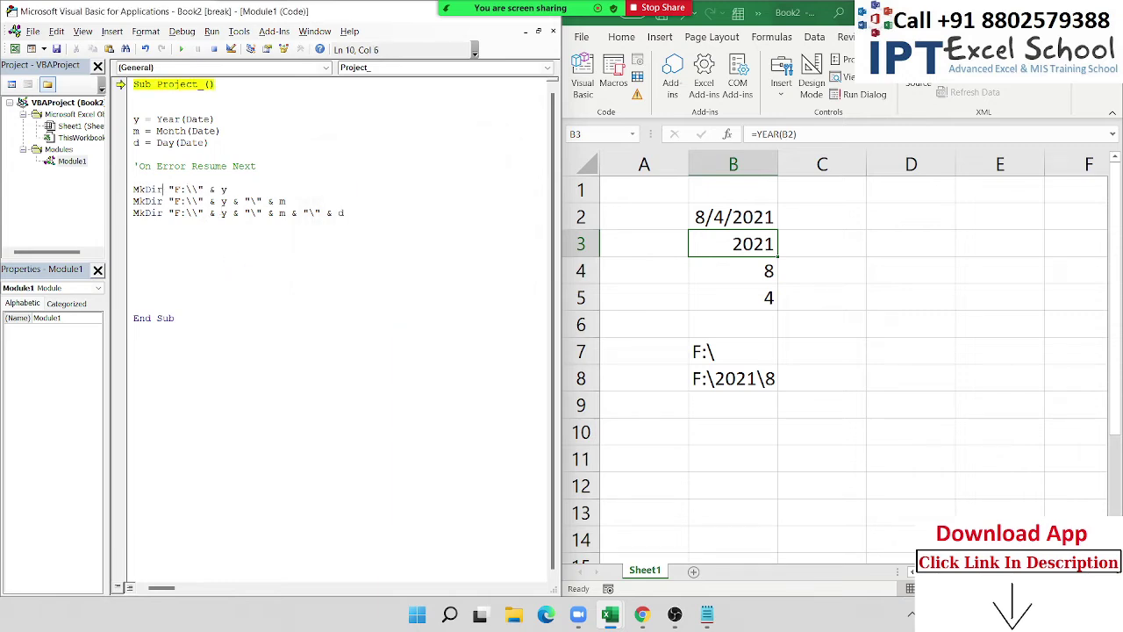
key("Up")
key("Up")
key("Up")
key("Return")
key("Return")
key("Up")
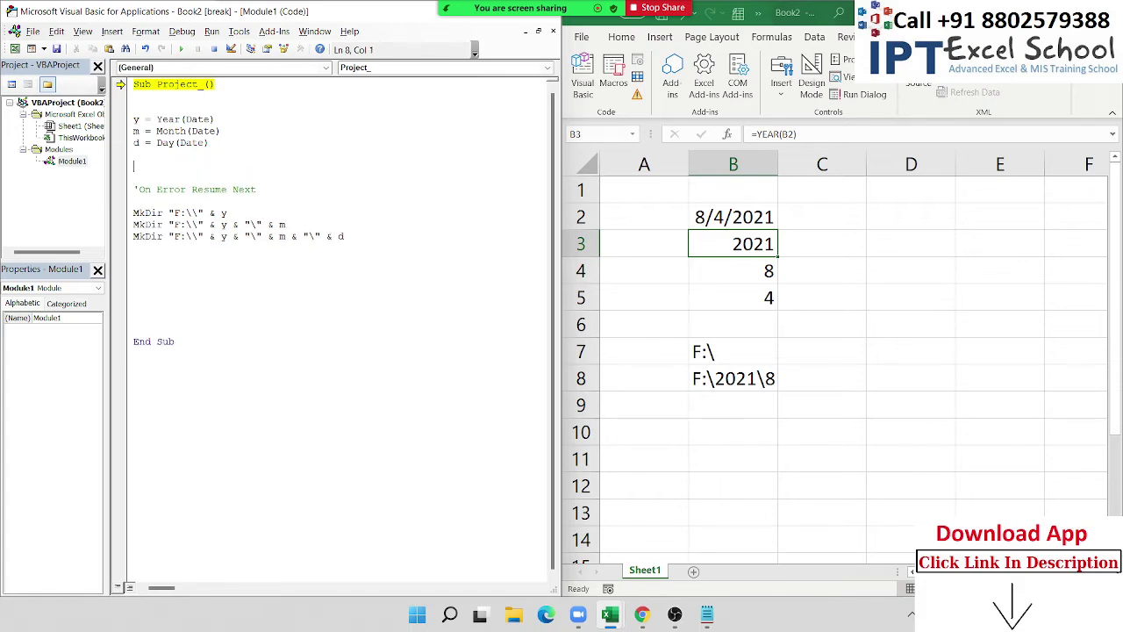
key("Down")
key("Up")
Write Workbooks("Book1").Select on line 8, correcting the typos along the way.
type("work")
type("books(")
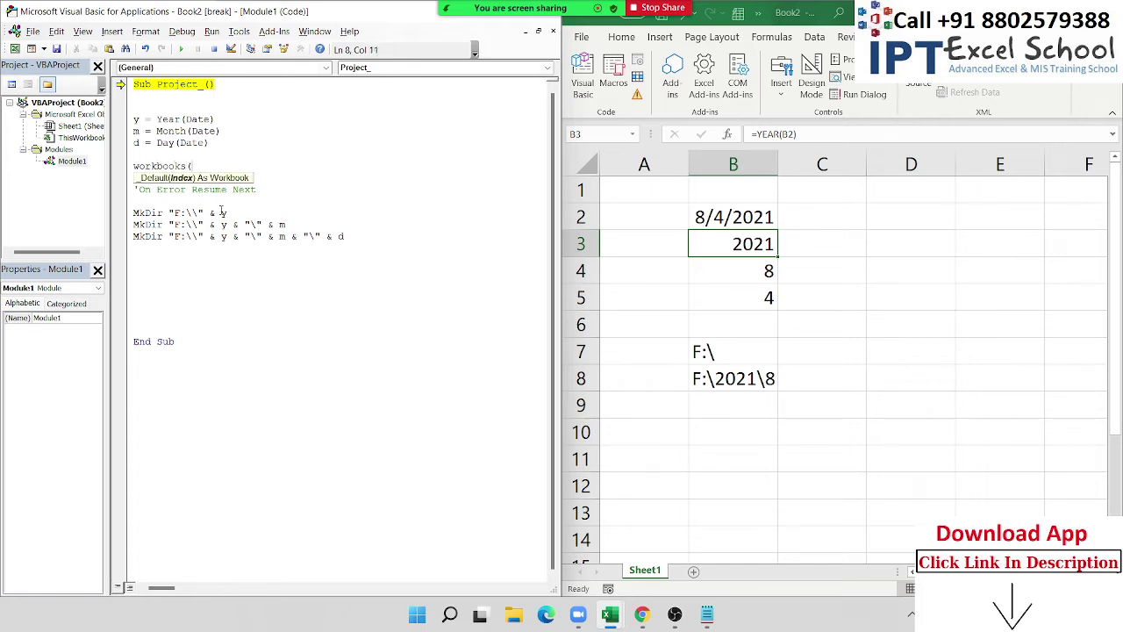
type("\"")
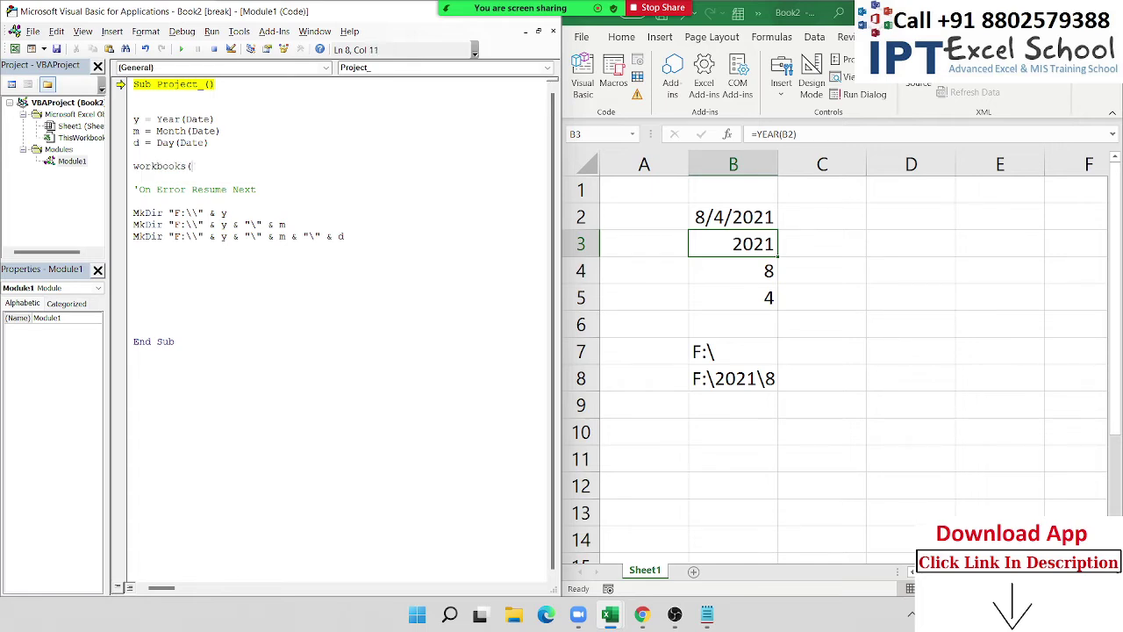
type("Book1")
type(".xe;ex")
key("BackSpace")
key("BackSpace")
key("BackSpace")
key("BackSpace")
key("BackSpace")
type("selec")
type("t")
left_click(228, 166)
type("\")")
type(".")
left_click(194, 255)
key("Return")
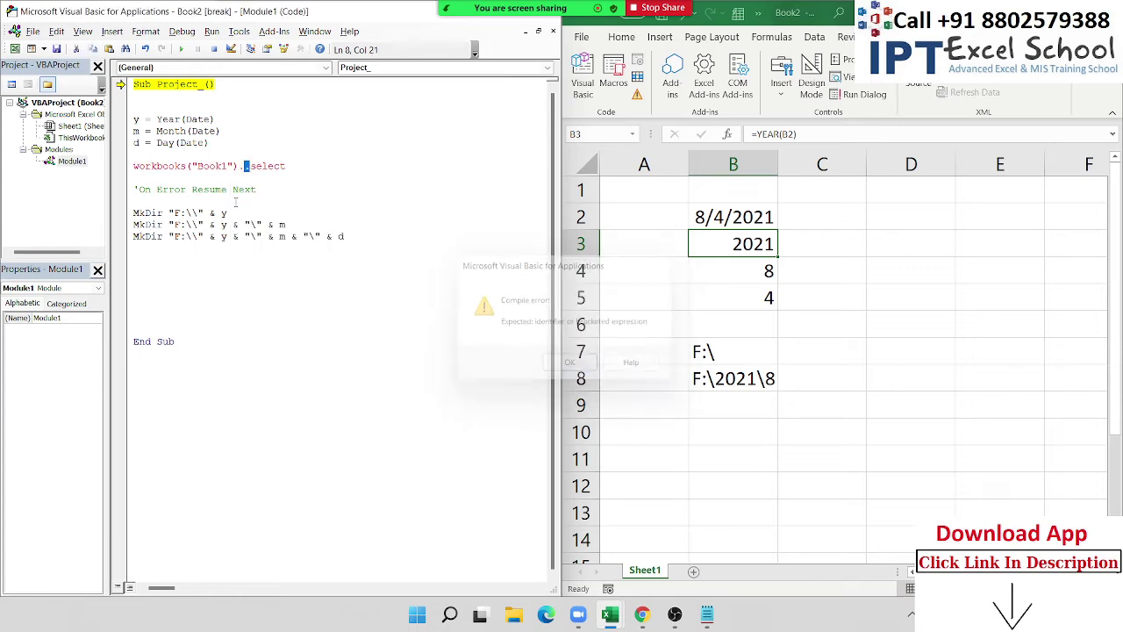
key("Delete")
left_click(395, 197)
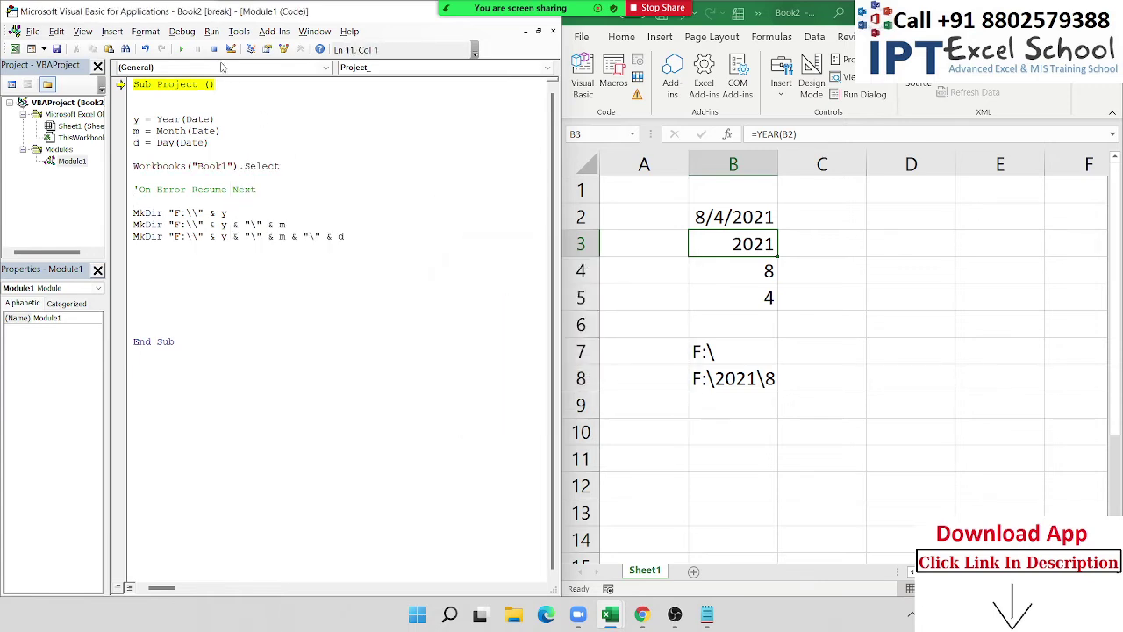
Reset the macro and rerun it, producing run-time error 9: Subscript out of range.
left_click(214, 49)
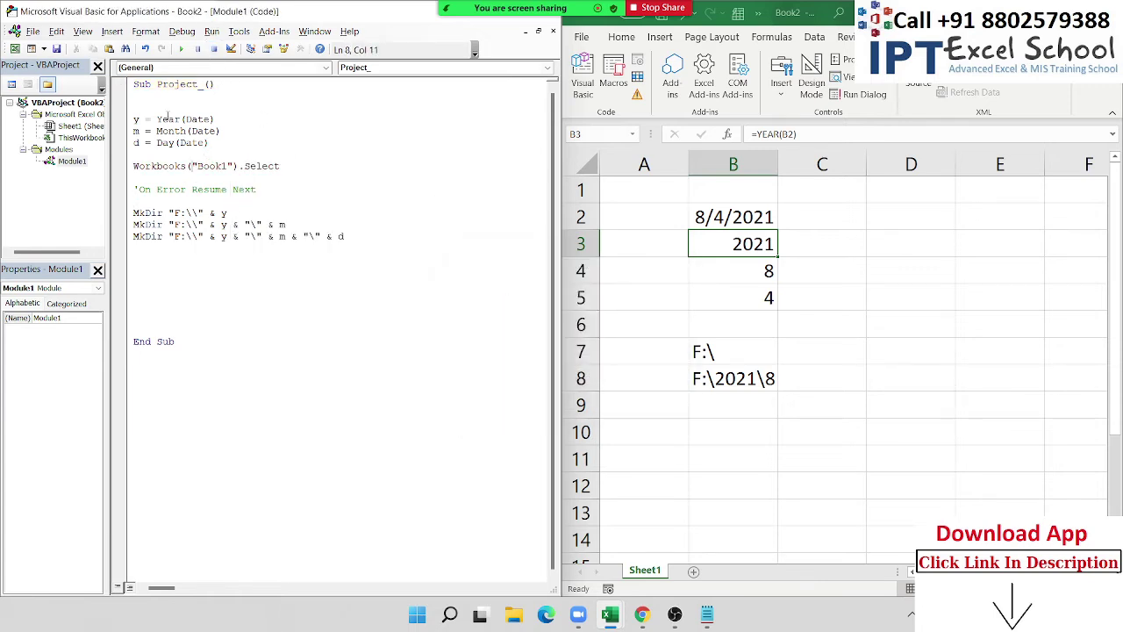
left_click(181, 49)
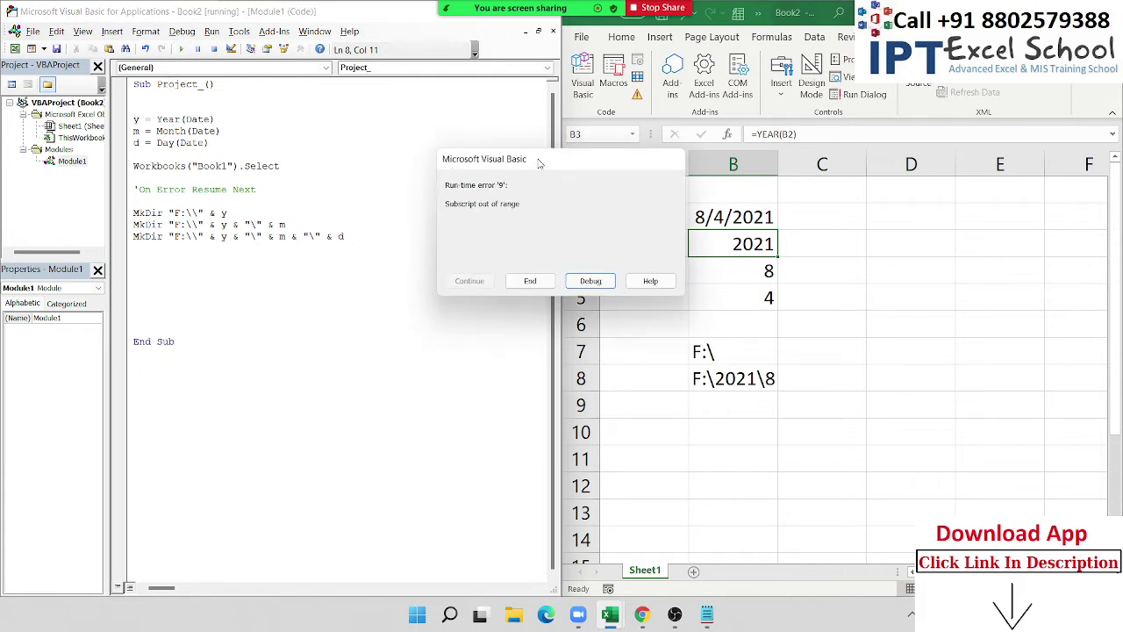
left_click_drag(540, 161, 518, 142)
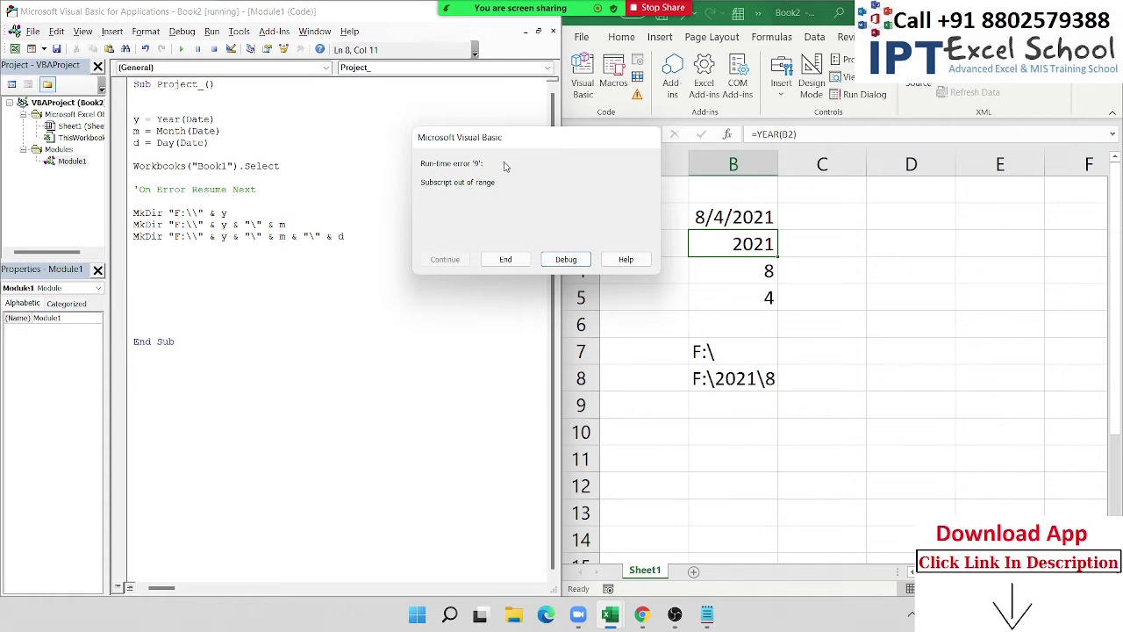
Debug the subscript-out-of-range error and delete the Workbooks("Book1").Select line.
left_click_drag(503, 141, 441, 115)
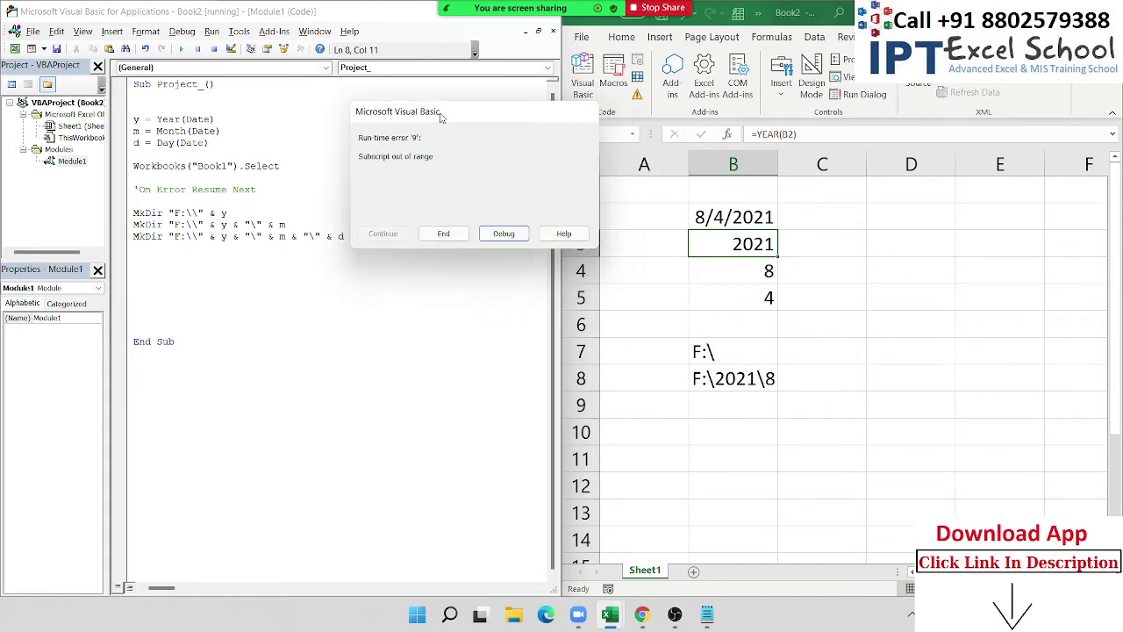
left_click(521, 235)
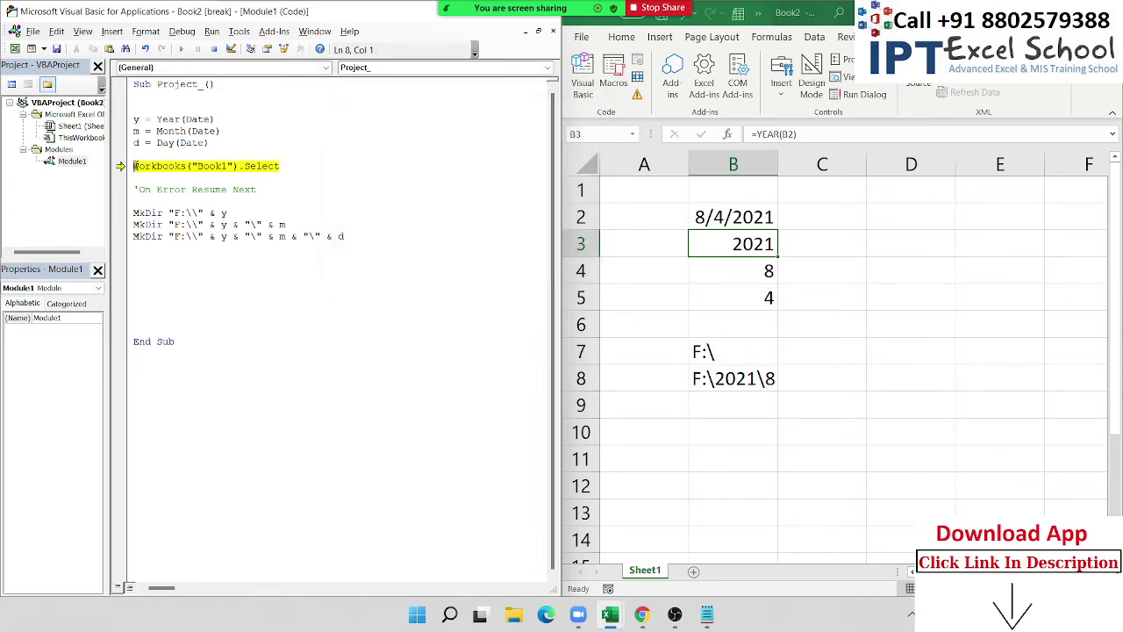
left_click_drag(133, 156, 134, 107)
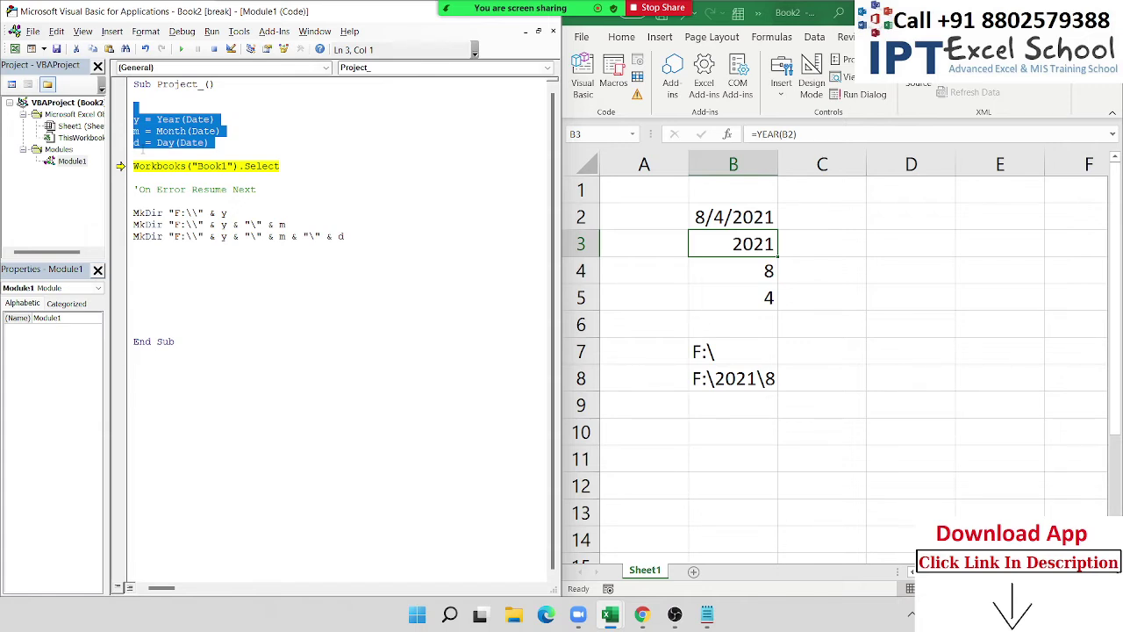
left_click_drag(279, 165, 114, 171)
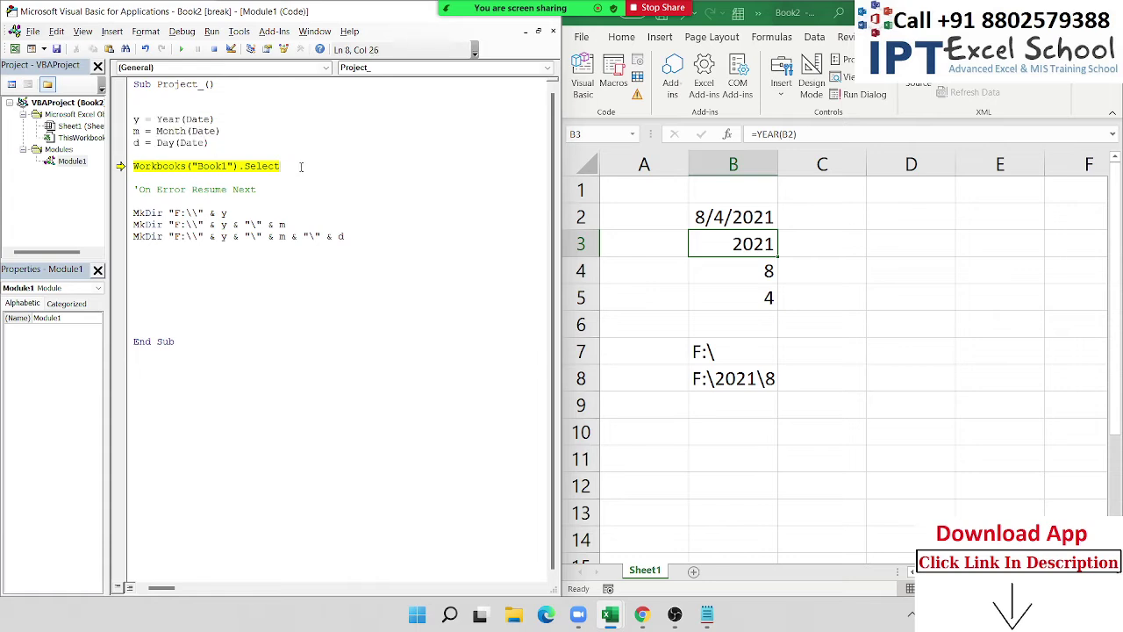
key("Delete")
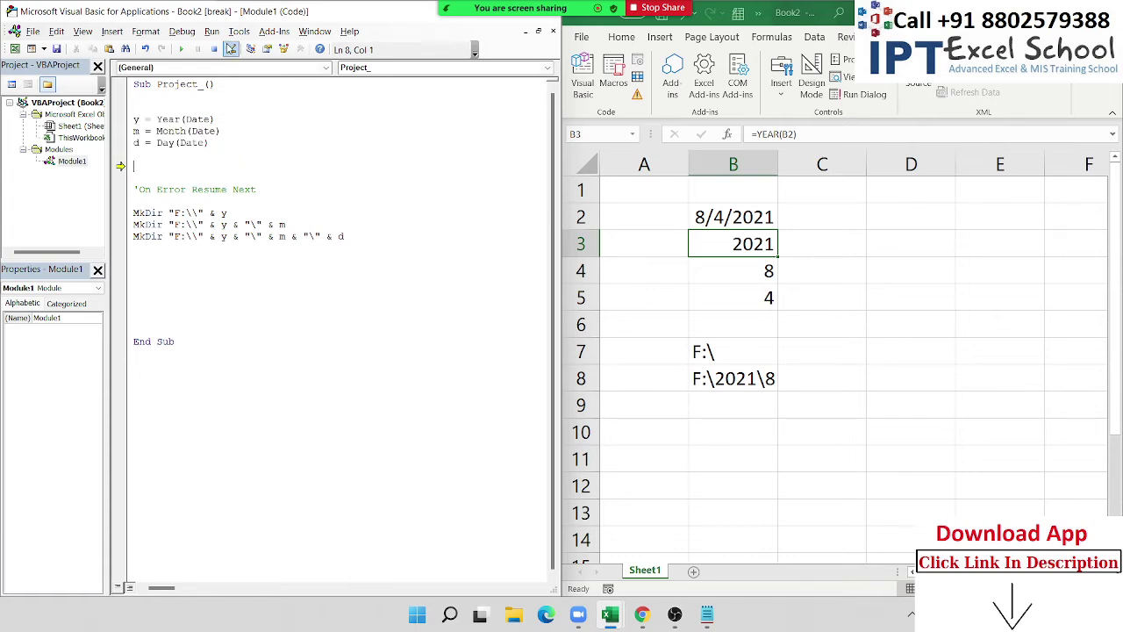
Reset the run, type Workbooks.Add above End Sub, and paste the third MkDir path after it.
left_click(215, 50)
left_click(169, 273)
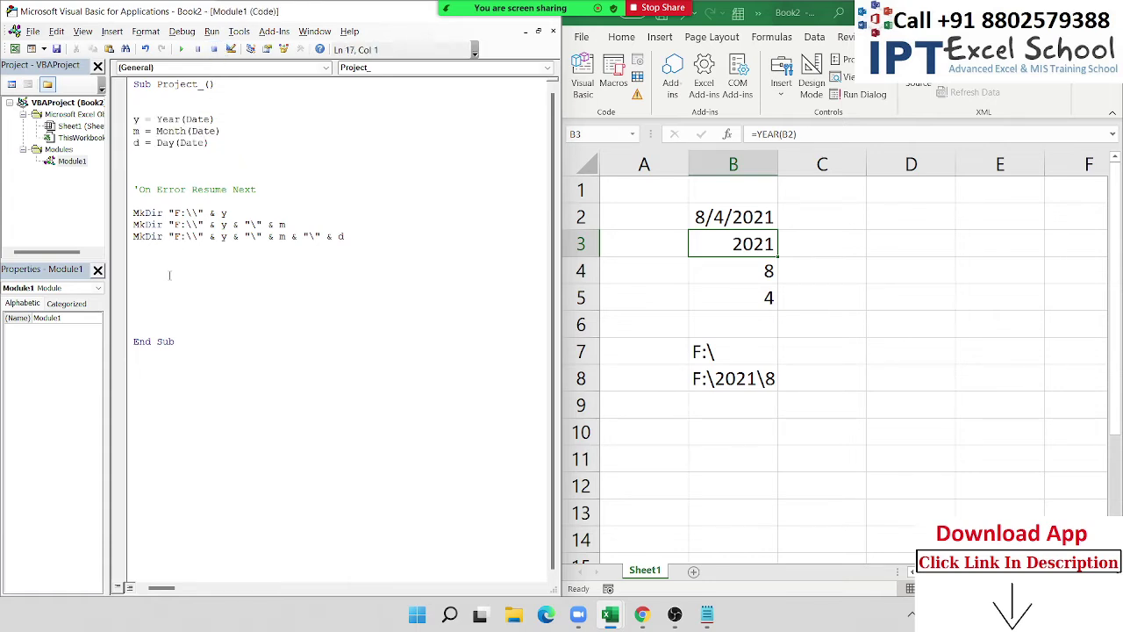
type("wo")
type("rkboo")
type("ks")
type(".Add")
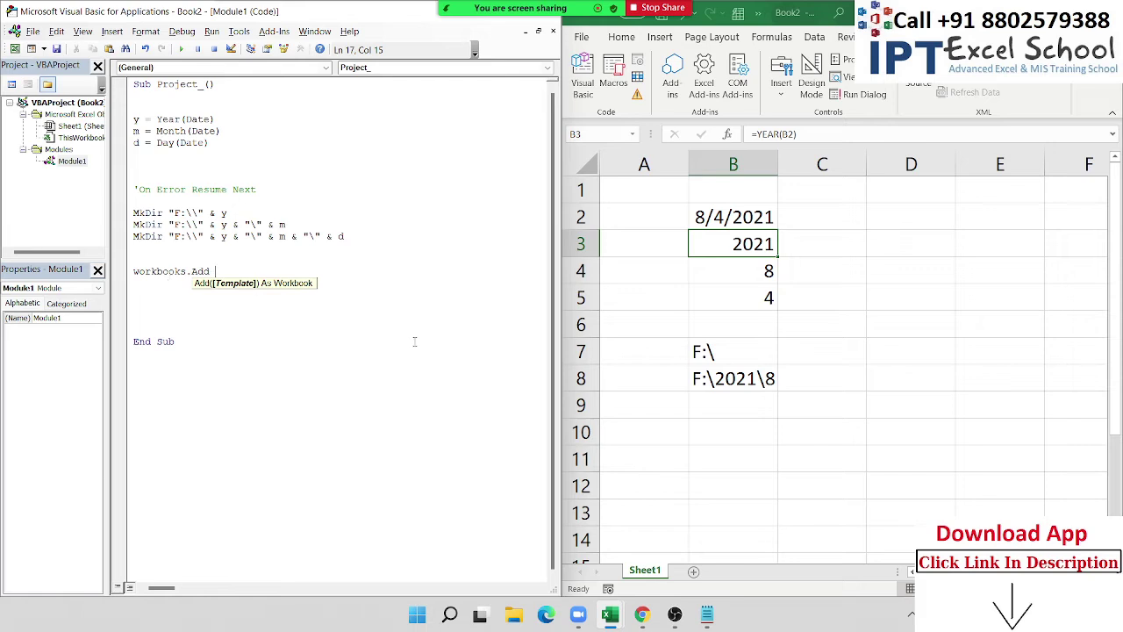
left_click(360, 237)
key("shift+Left")
key("shift+Left")
key("shift+Left")
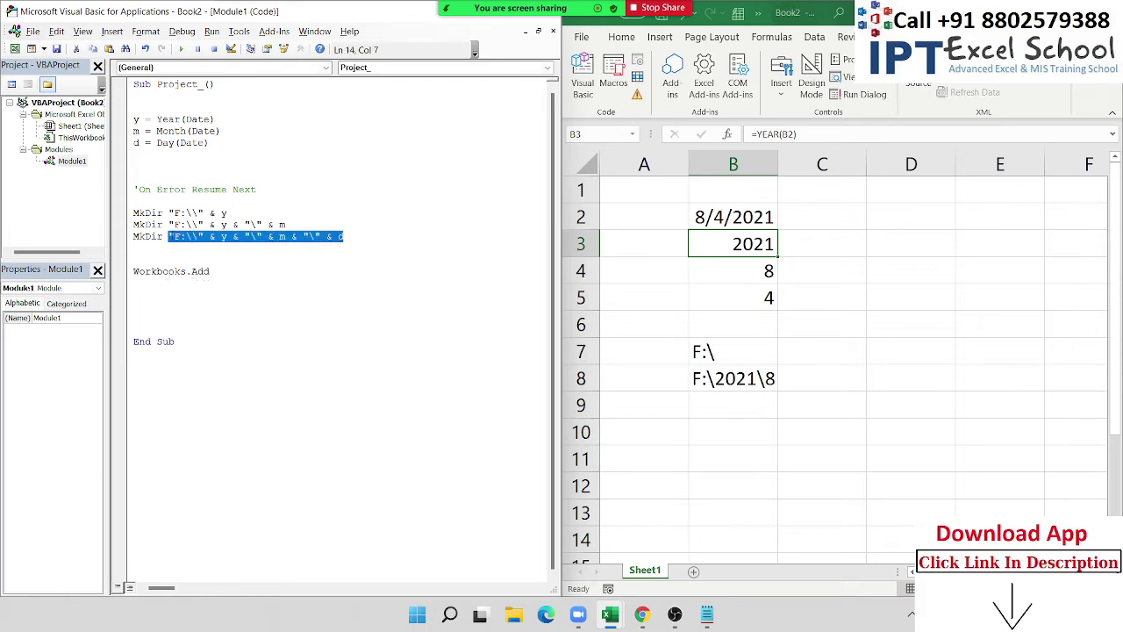
key("ctrl+c")
left_click(225, 276)
key("ctrl+v")
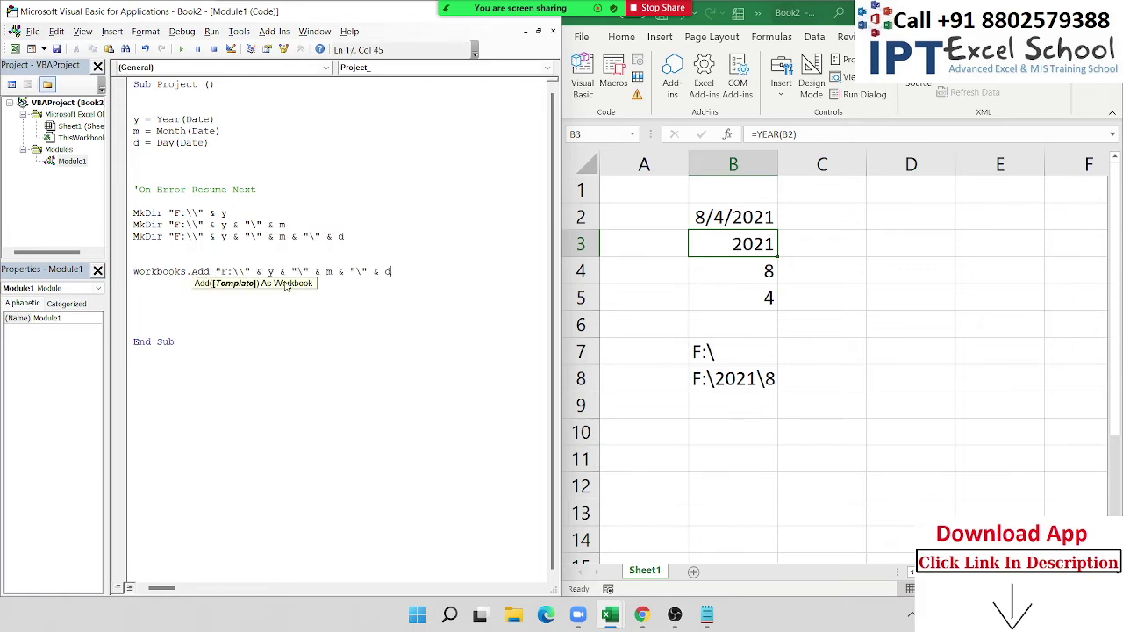
Append & "\" & d & ".xlsx" to the Workbooks.Add path.
type("& ")
type("\"D")
key("BackSpace")
type("D")
key("BackSpace")
key("BackSpace")
type("d")
key("BackSpace")
type("\"")
type("\\|")
key("BackSpace")
key("BackSpace")
type("\" ")
type("& \"\\\" &")
type("d & ")
type("\"\\\" & d &")
type(".xlsx")
type("\"")
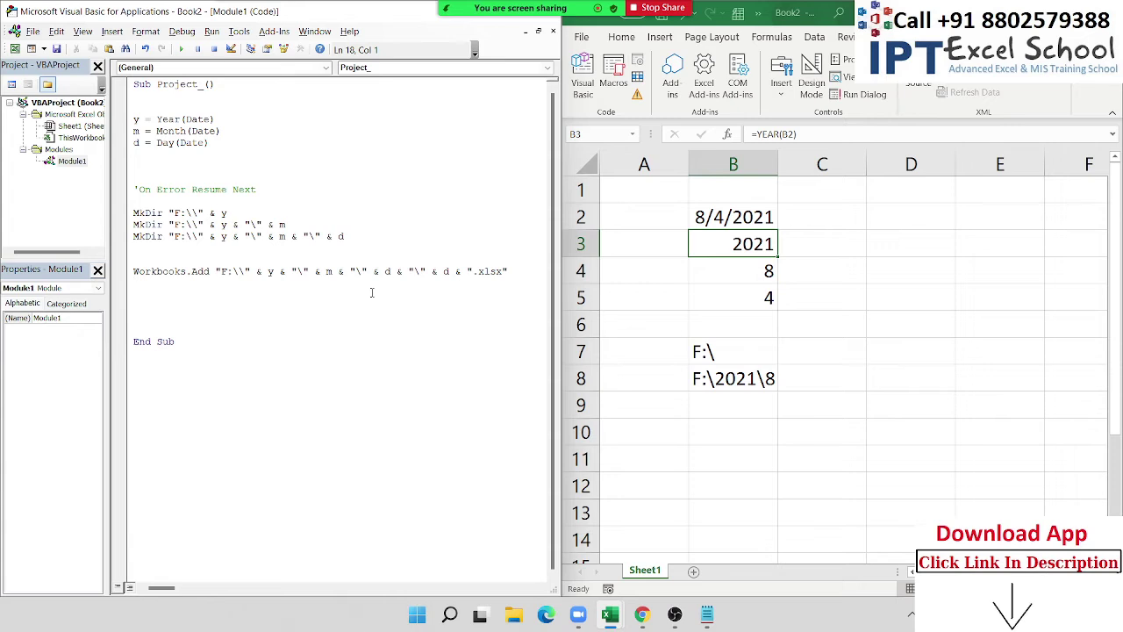
Enter =B8&"\"&B5 in B9 to build the day folder path.
left_click(737, 383)
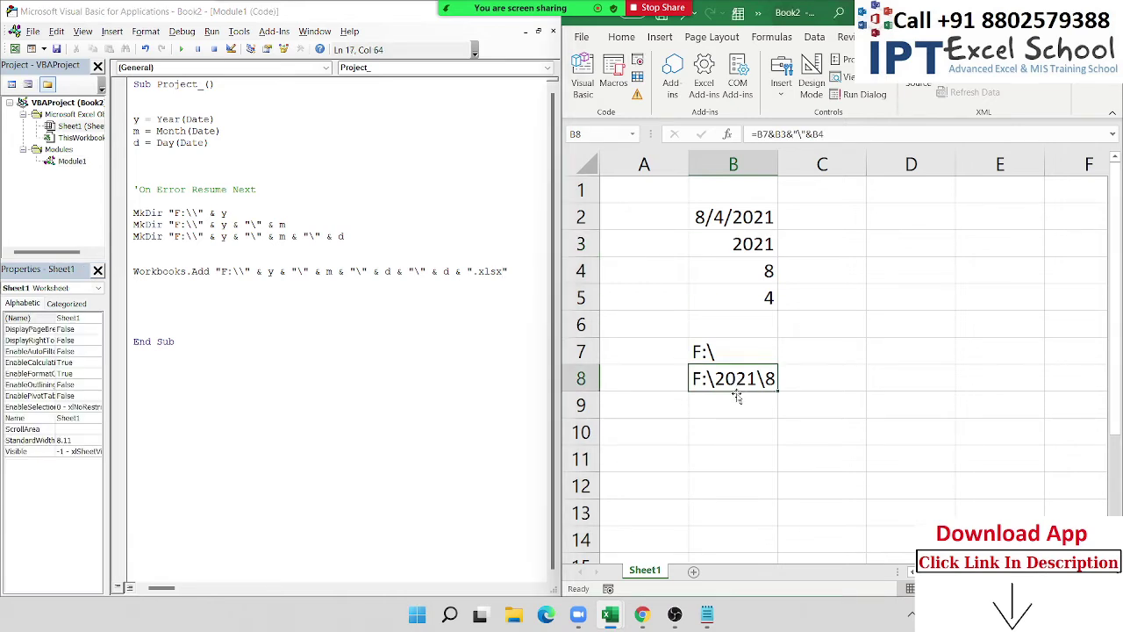
left_click(737, 397)
type("=")
key("Up")
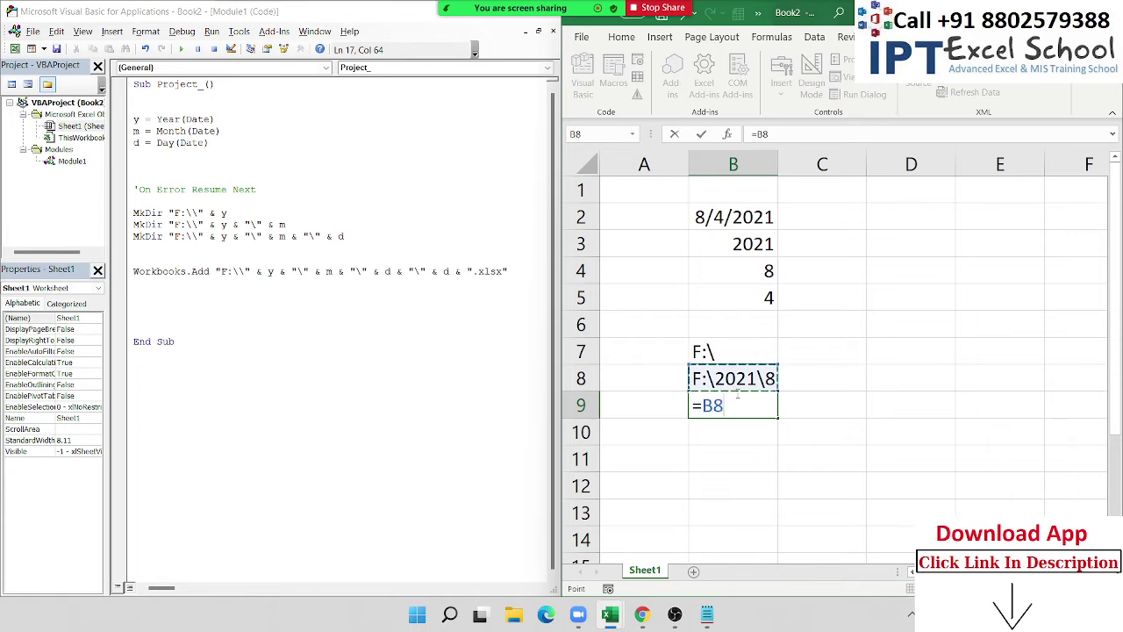
type("&\"\\\"")
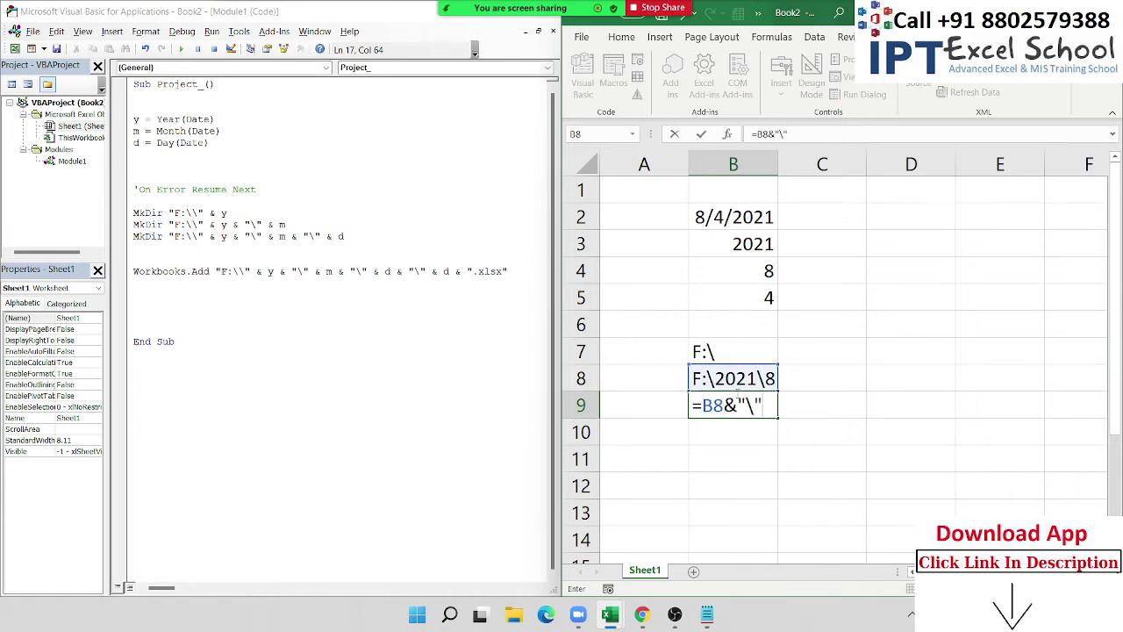
type("&")
left_click(747, 296)
key("Return")
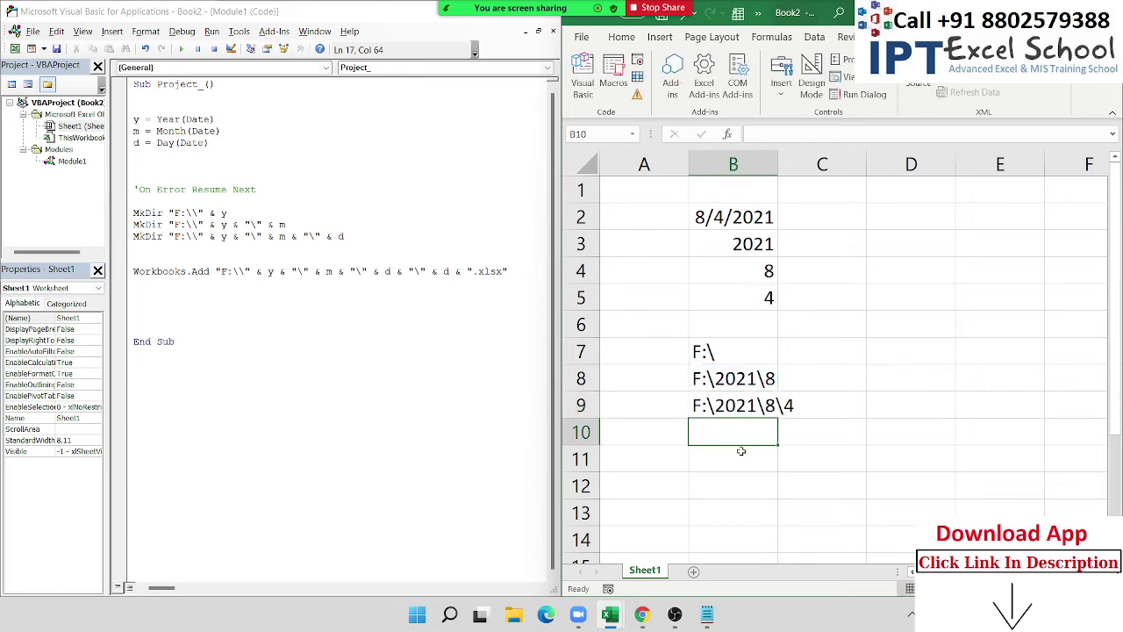
Undo the accidental replacement of the day folder path in the code.
left_click_drag(351, 235, 169, 236)
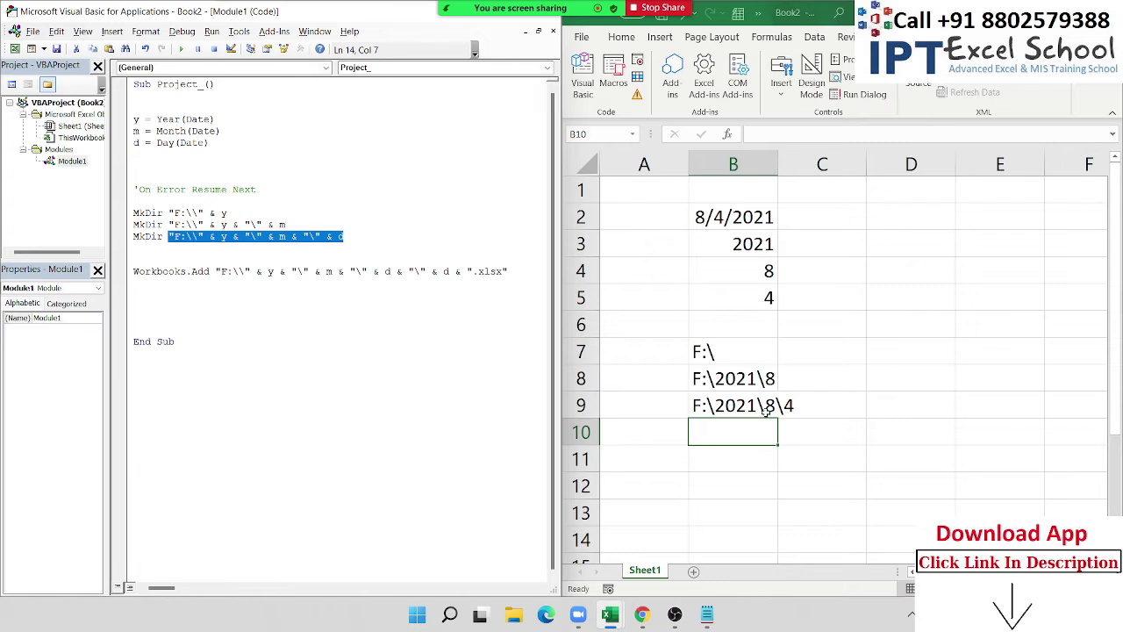
type("=")
key("Return")
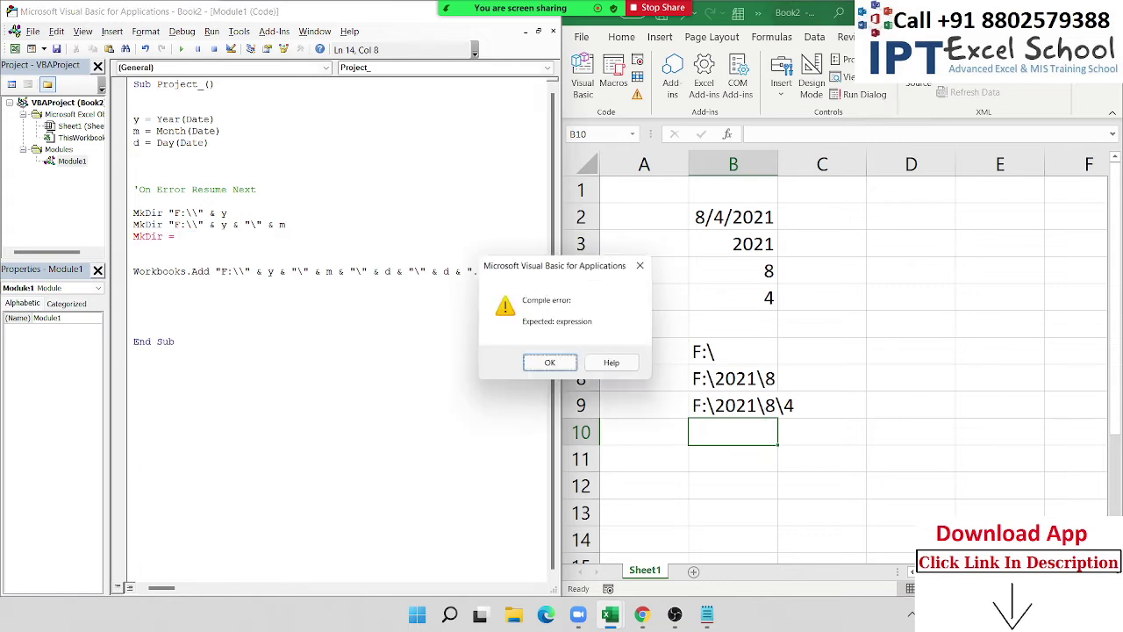
key("Return")
key("ctrl+z")
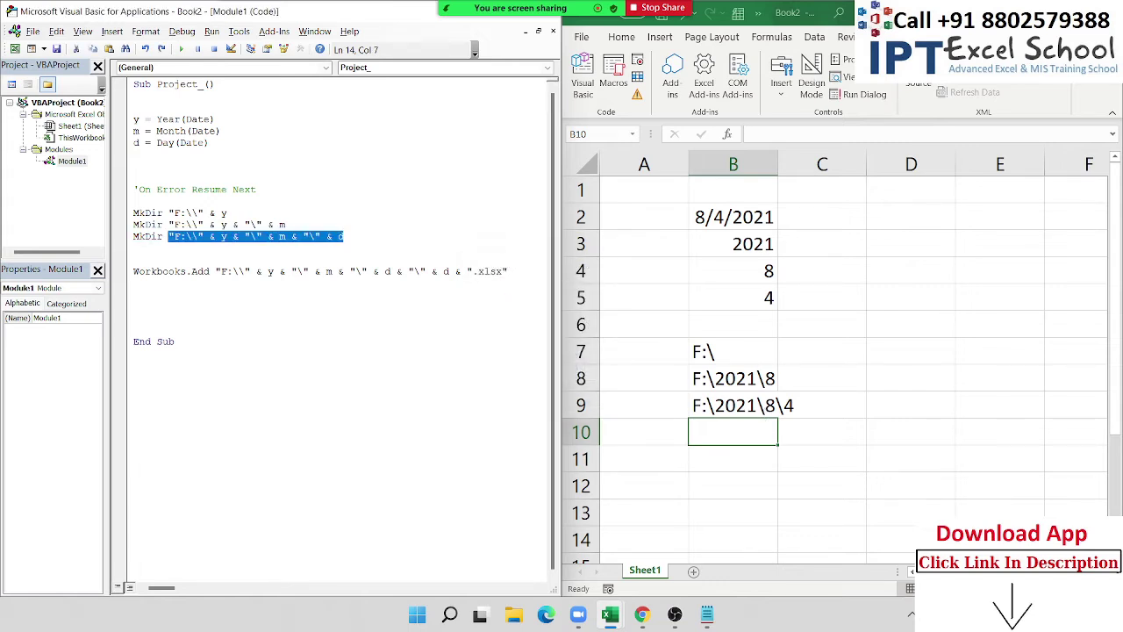
Enter =B9&"\"&B5&".xlsx" in B10 to build the full file path F:\2021\8\4\4.xlsx.
left_click(741, 430)
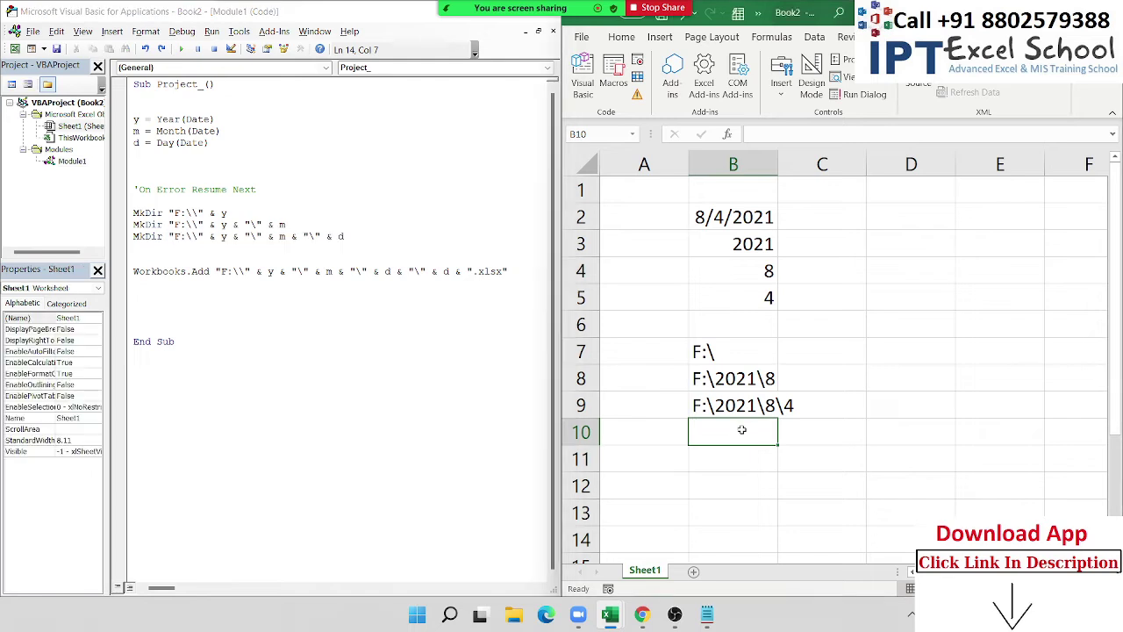
type("=")
key("Up")
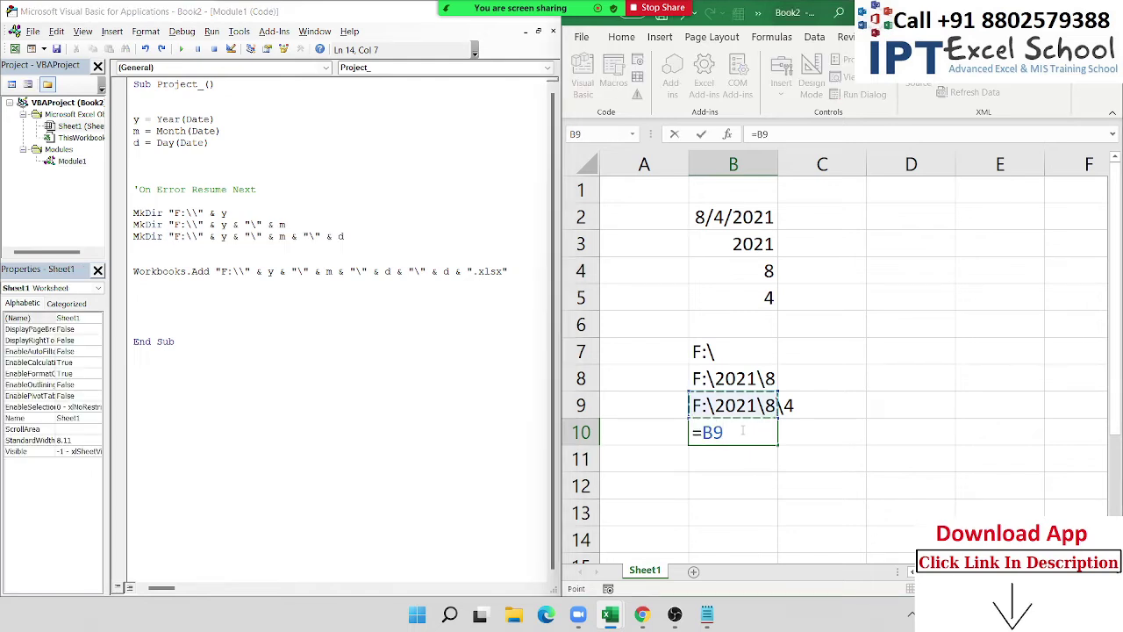
type("&\"\\\"")
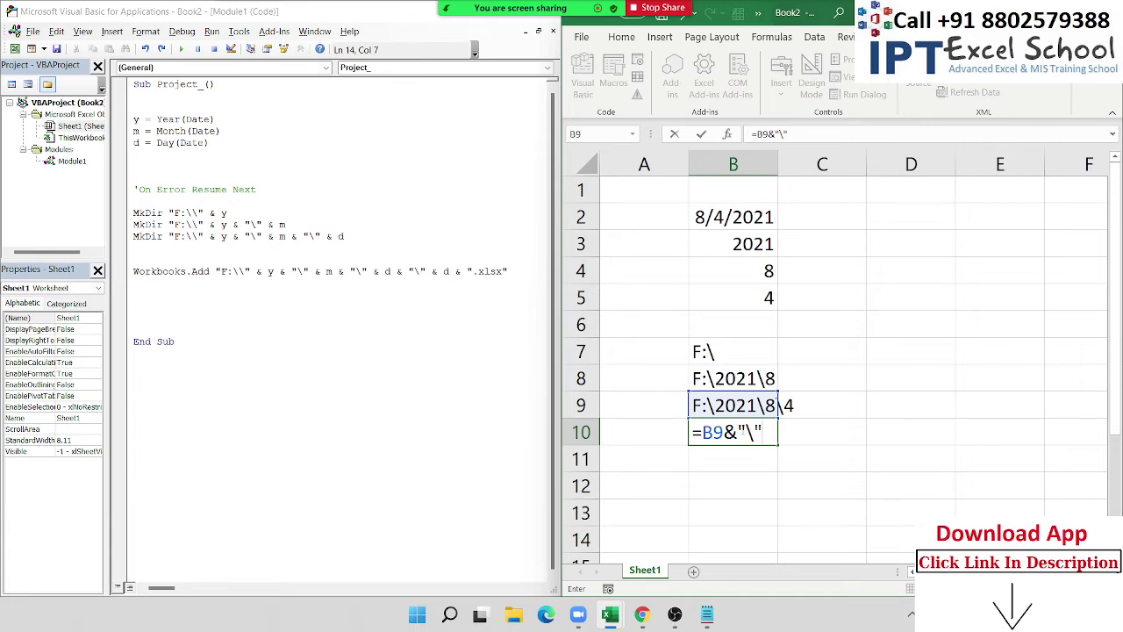
type("&")
left_click(730, 301)
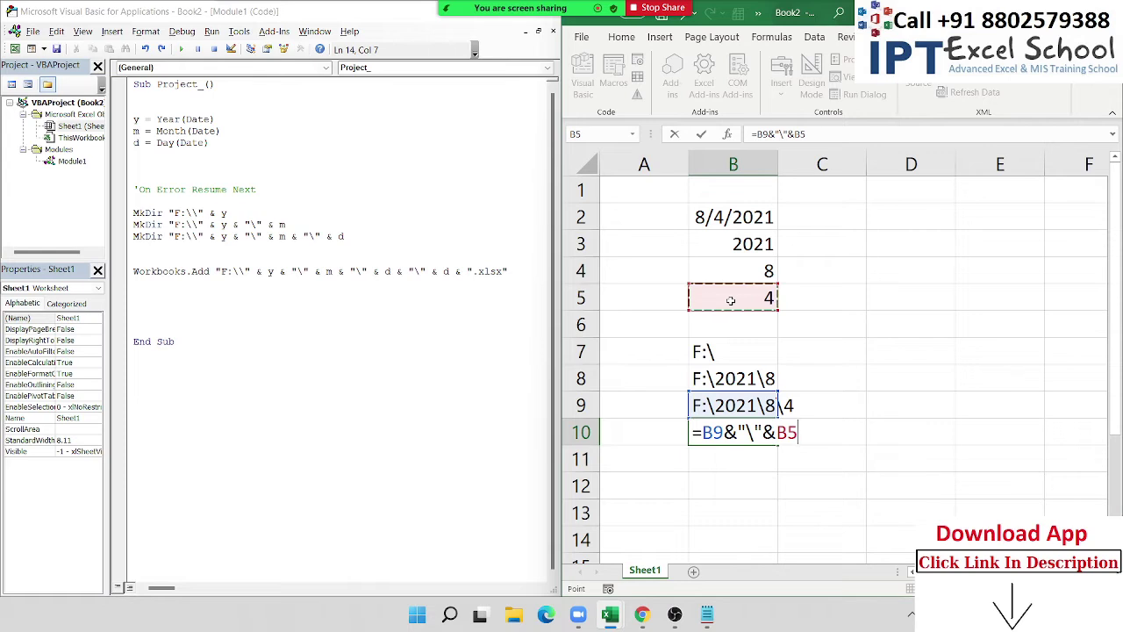
type("& \"")
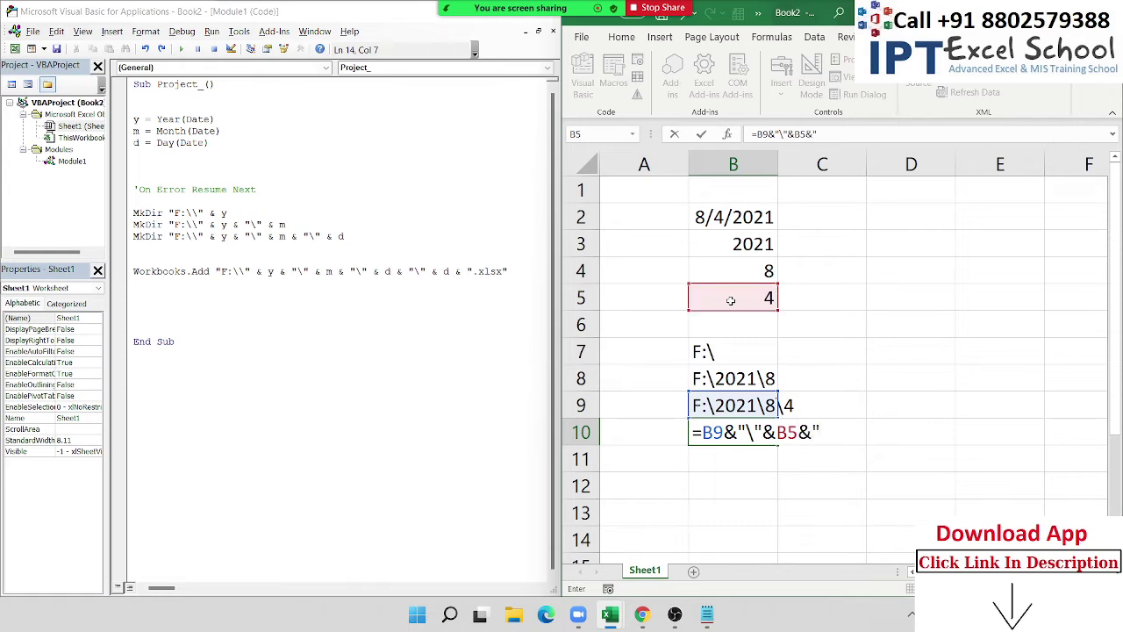
type(".xlsx")
type("\"")
key("Return")
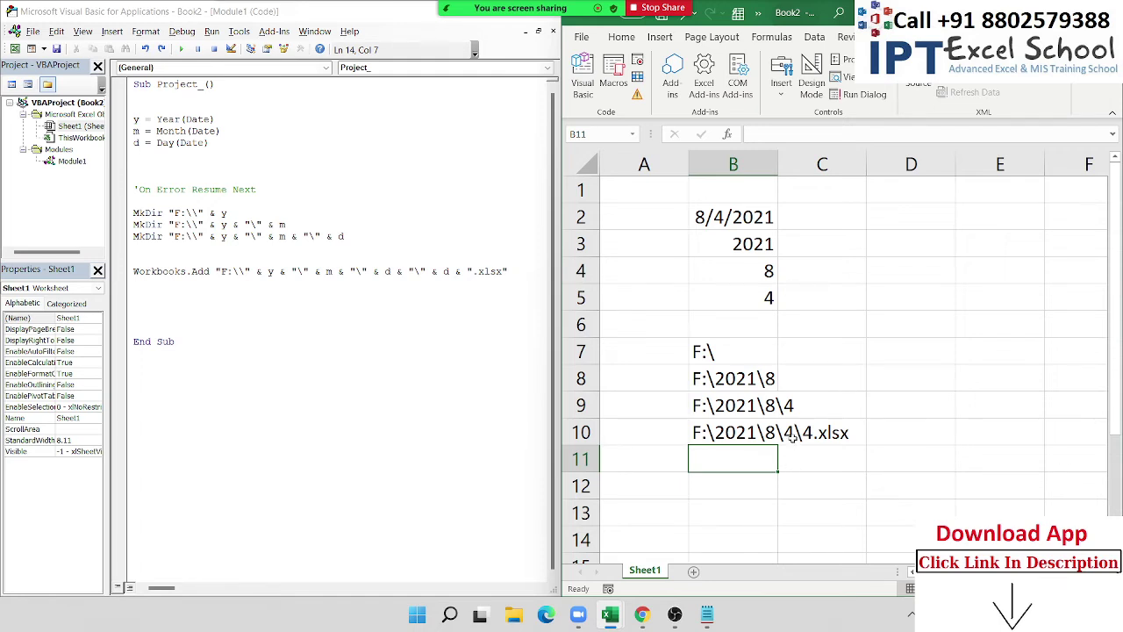
Append .SaveAs to the Workbooks.Add call after reviewing the path parts.
double_click(387, 271)
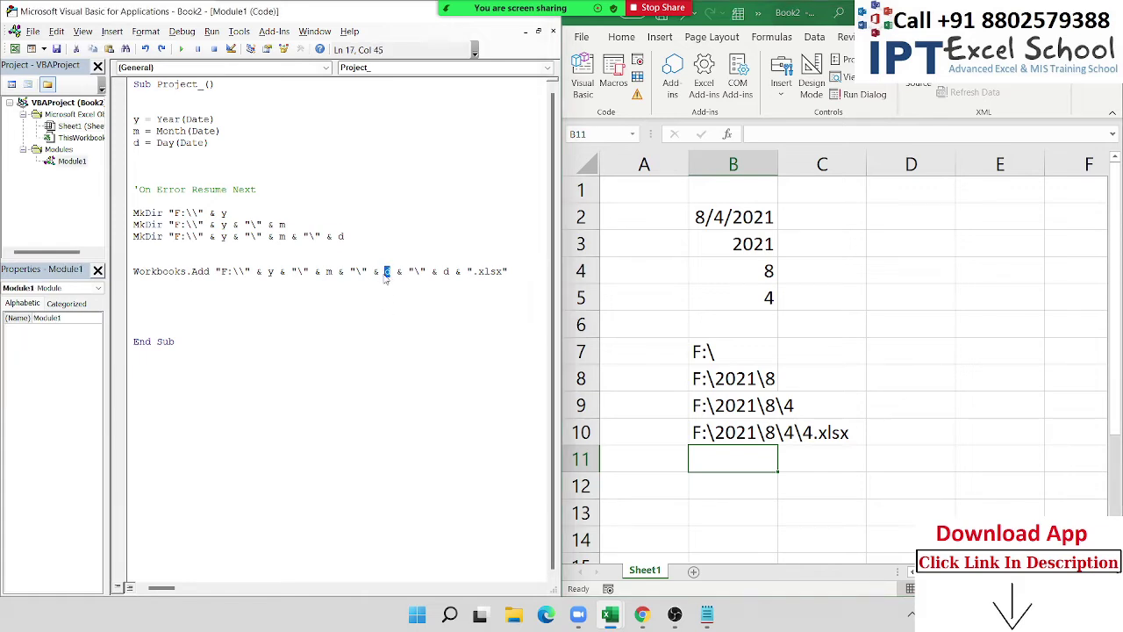
double_click(445, 271)
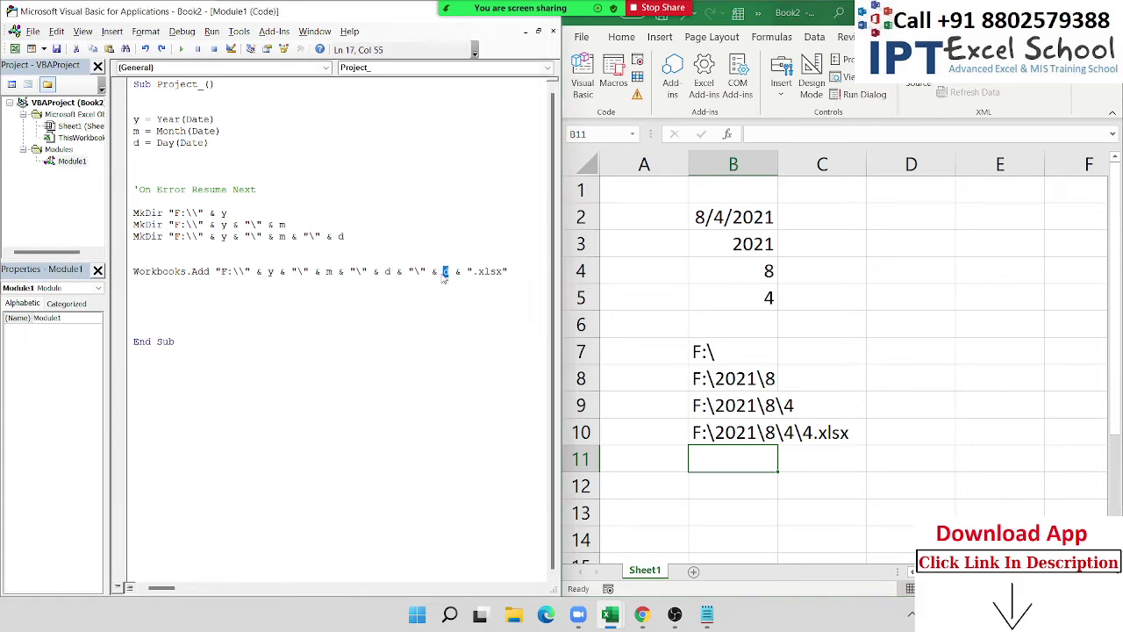
double_click(491, 271)
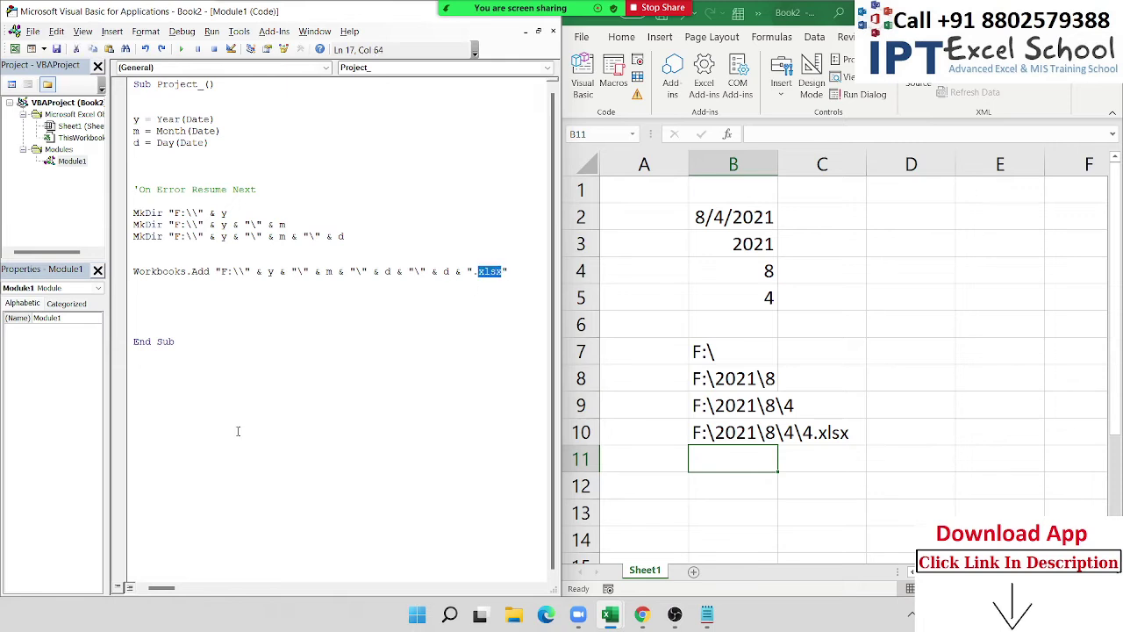
left_click(211, 271)
type(".sa")
key("Down")
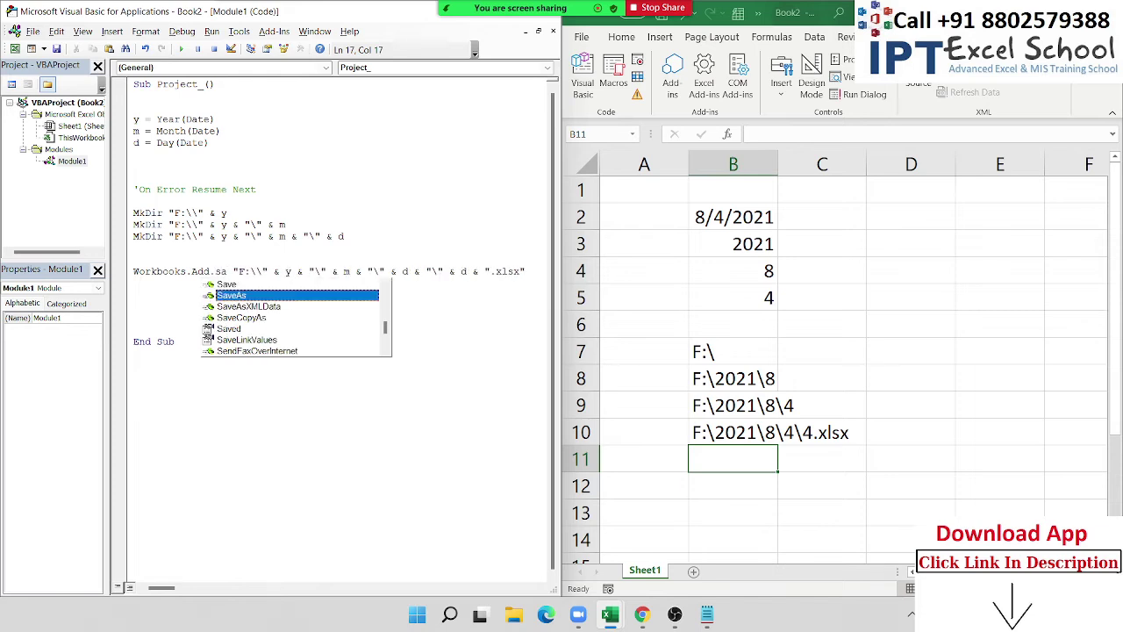
key("Tab")
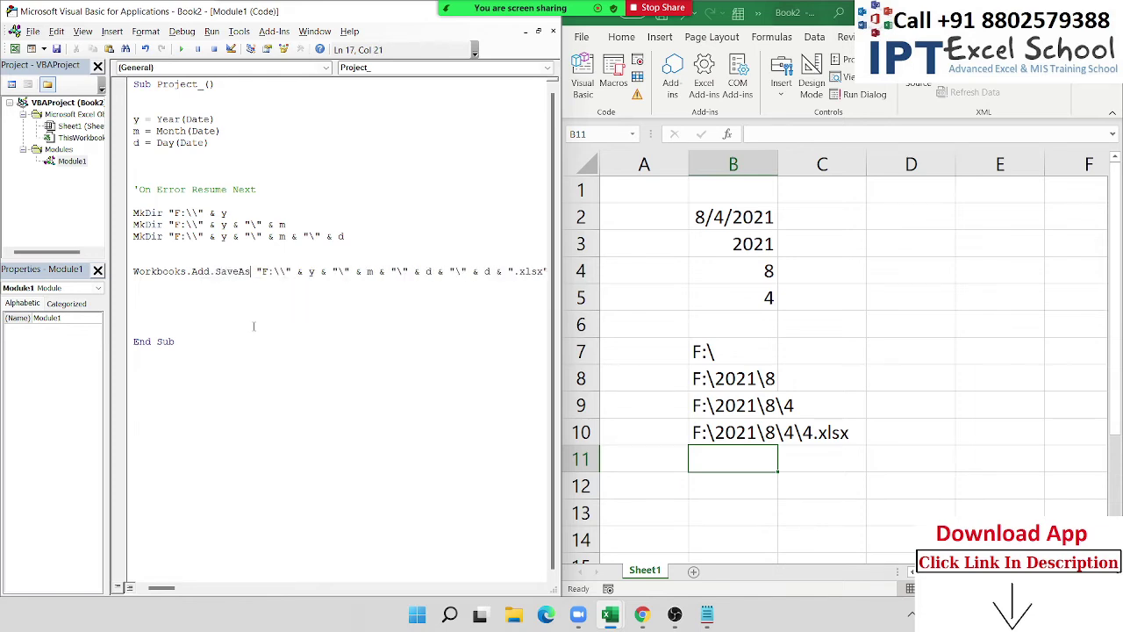
Move the SaveAs call onto its own line, prefixed with activeworkbooks.
key("Down")
left_click(215, 274)
key("shift+End")
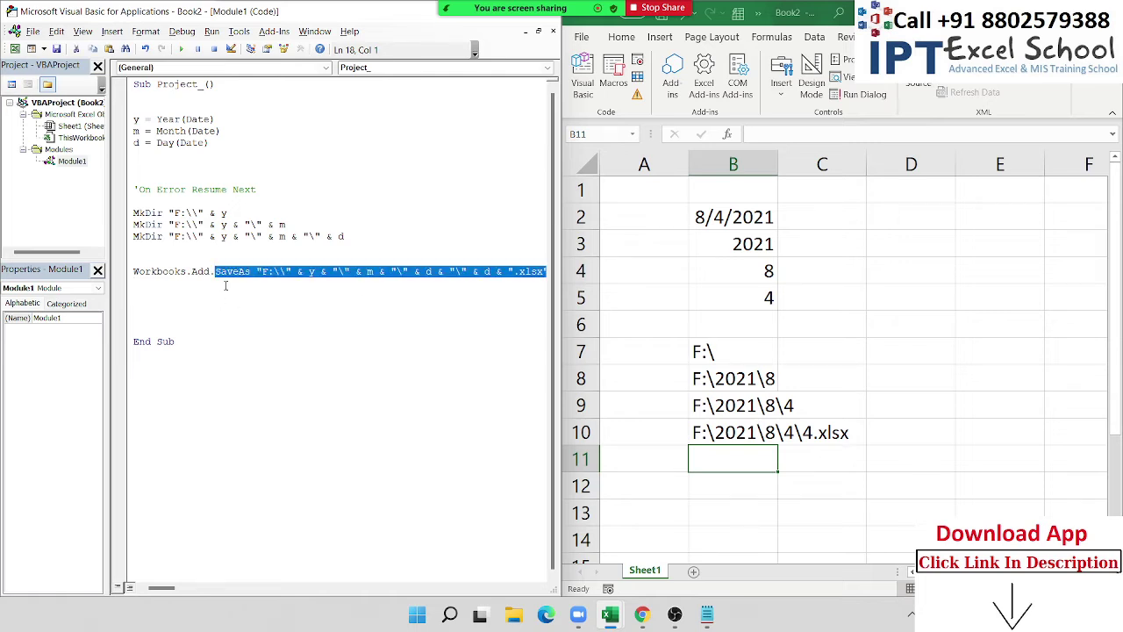
key("Left")
key("Return")
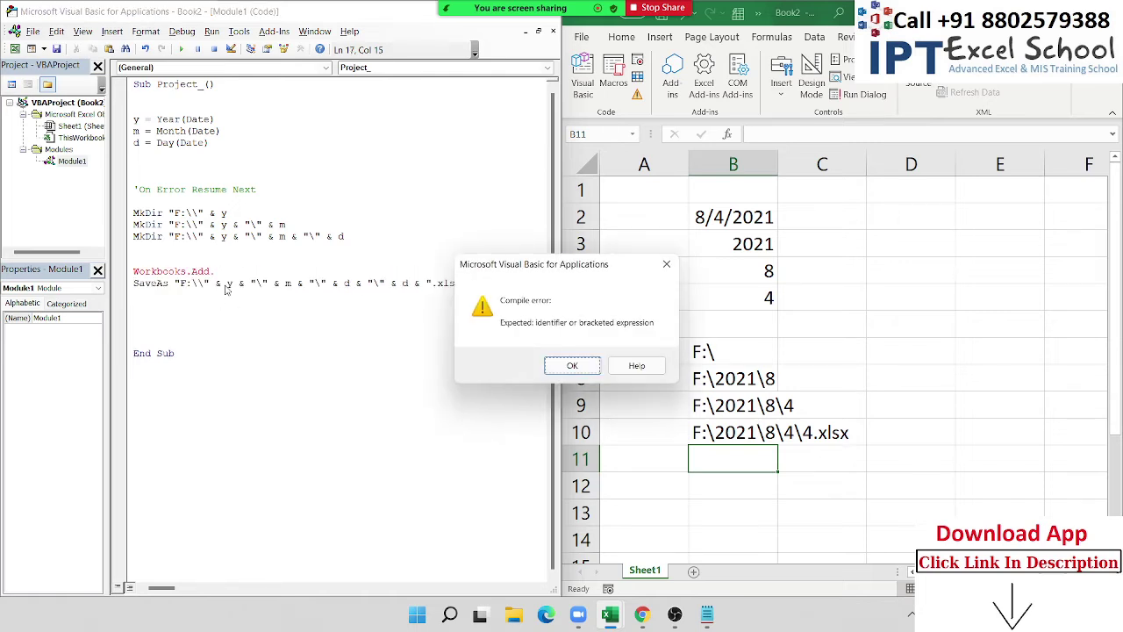
key("Return")
key("BackSpace")
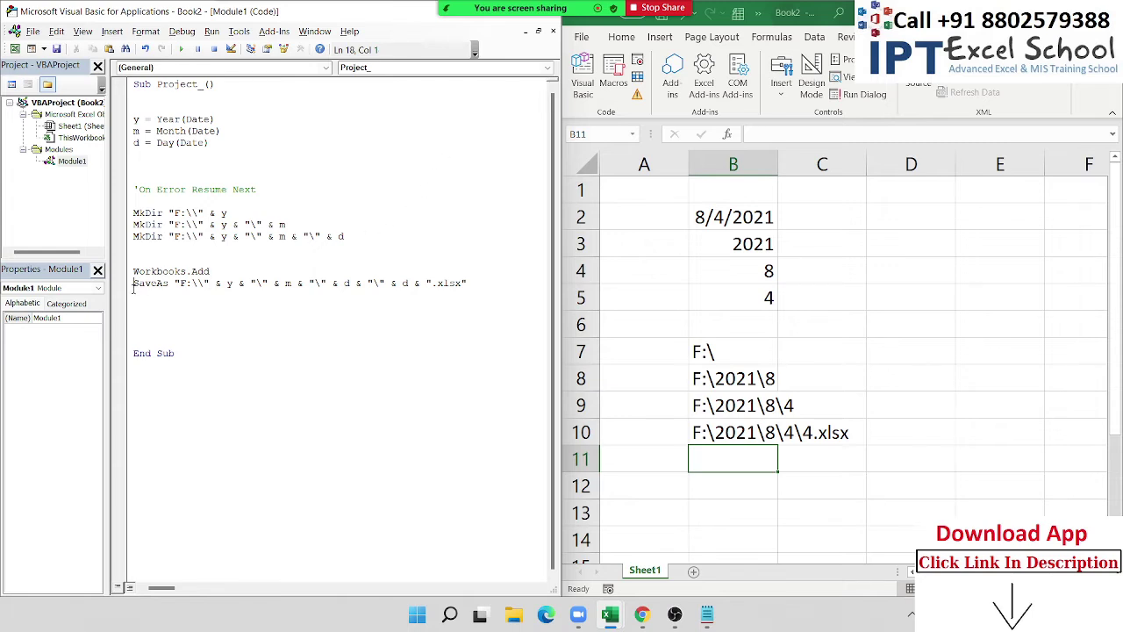
type("ac")
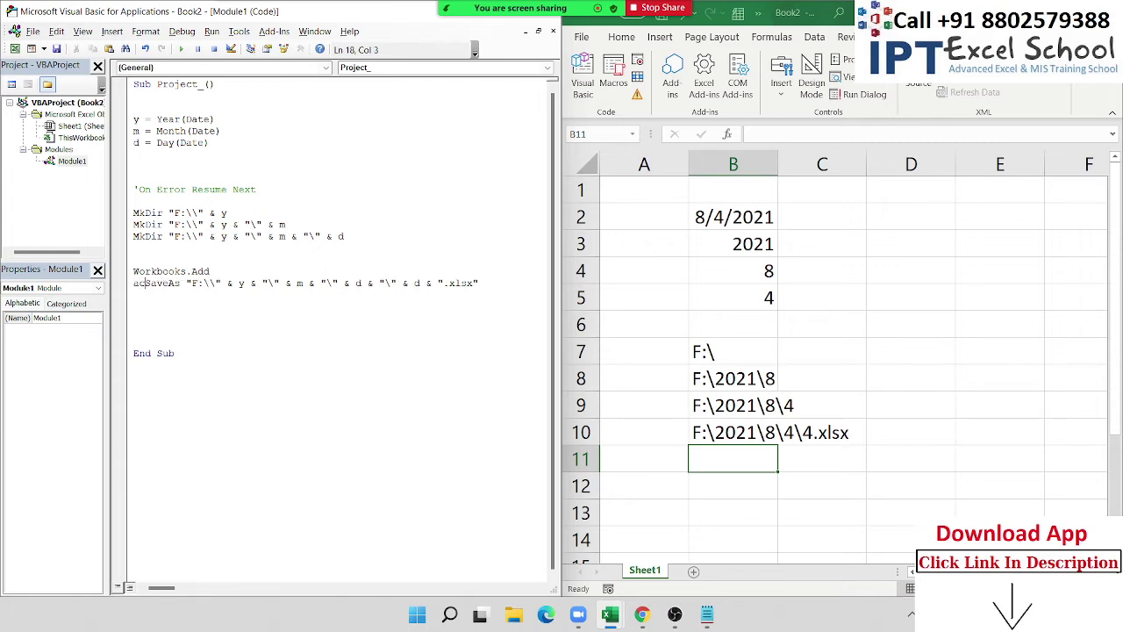
type("tivewor")
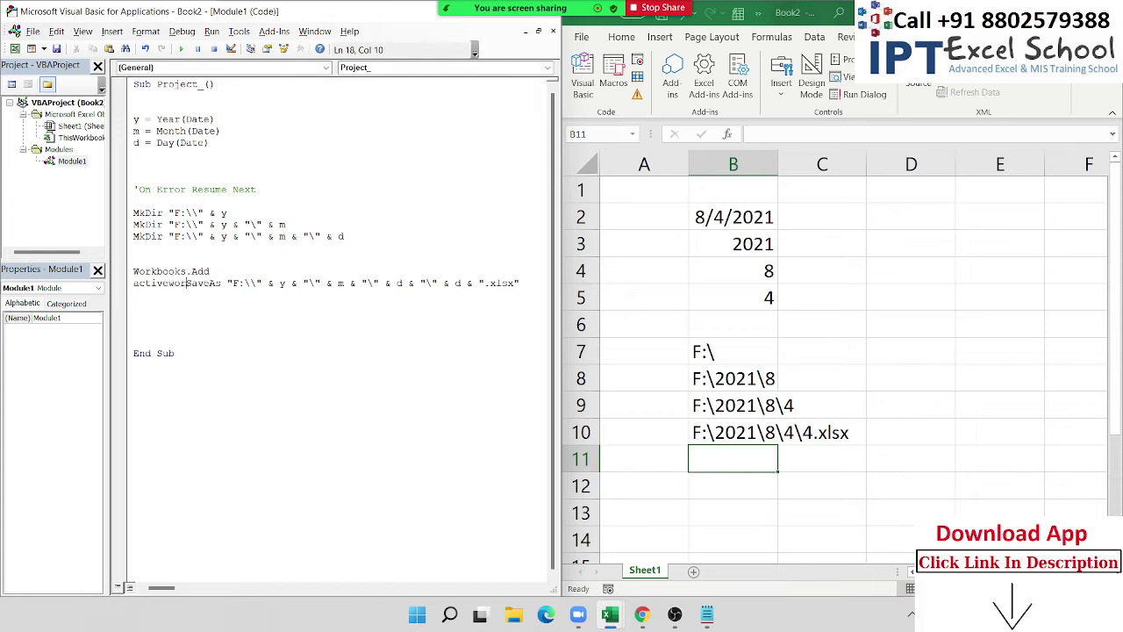
type("kbooks.")
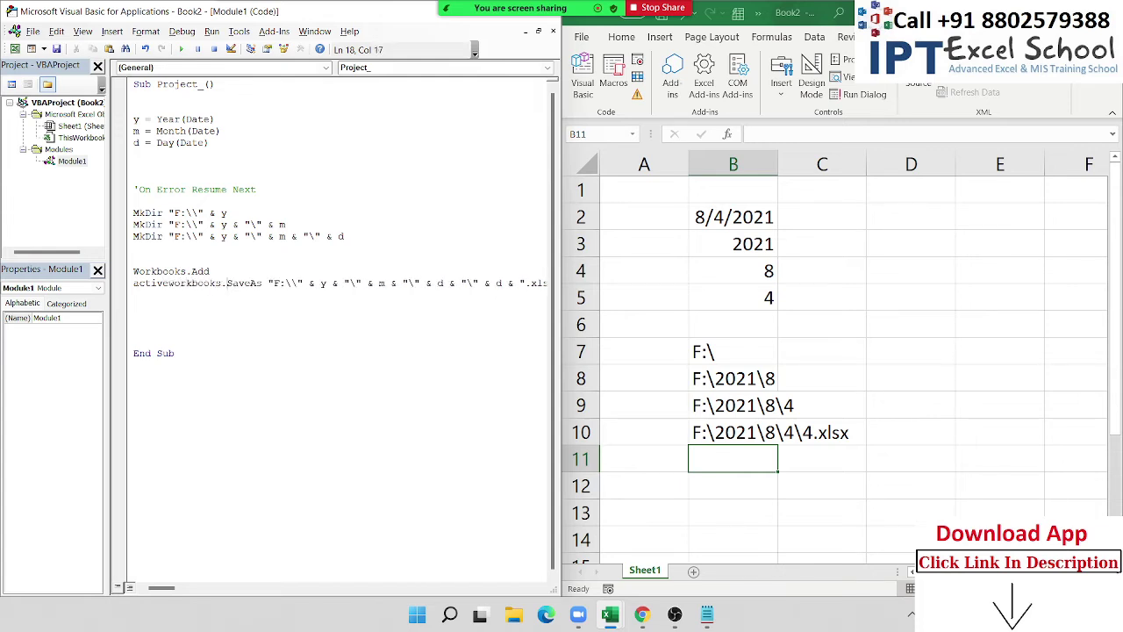
Correct the prefix to ActiveWorkbook, then delete it to join .SaveAs onto Workbooks.Add.
left_click(212, 348)
key("Up")
key("Up")
key("Up")
left_click(217, 283)
key("Delete")
key("Down")
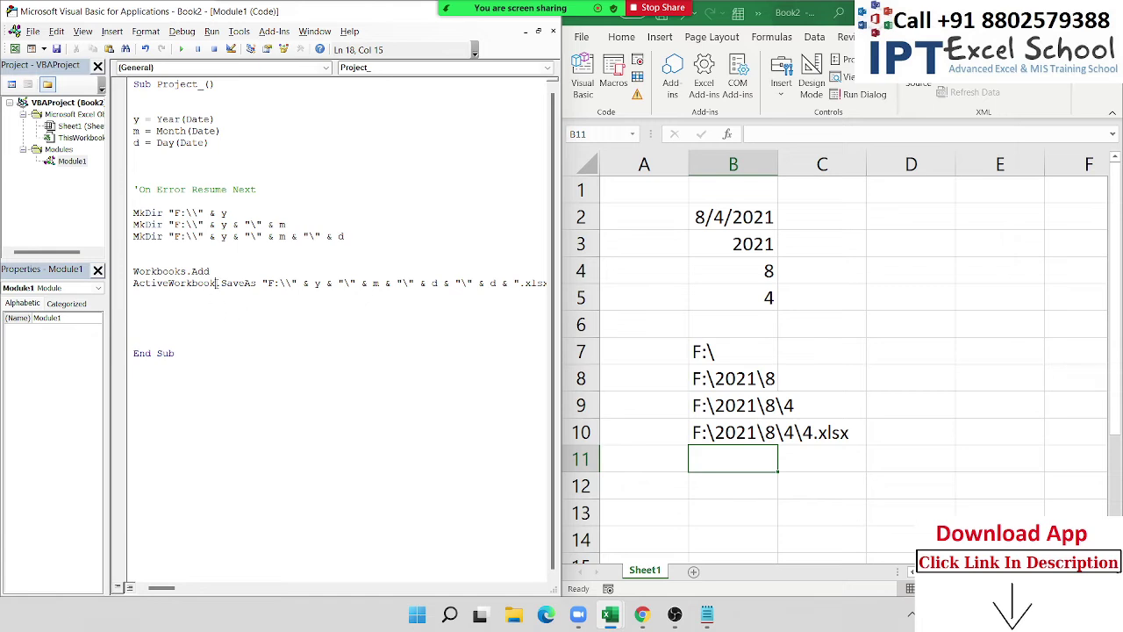
left_click_drag(218, 283, 134, 284)
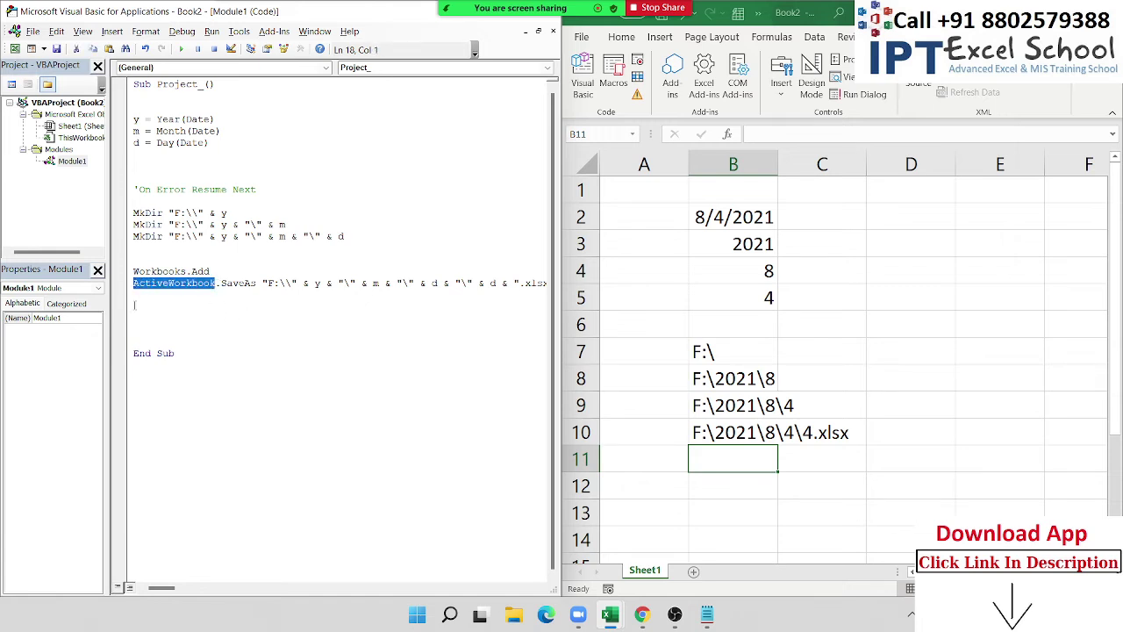
key("Delete")
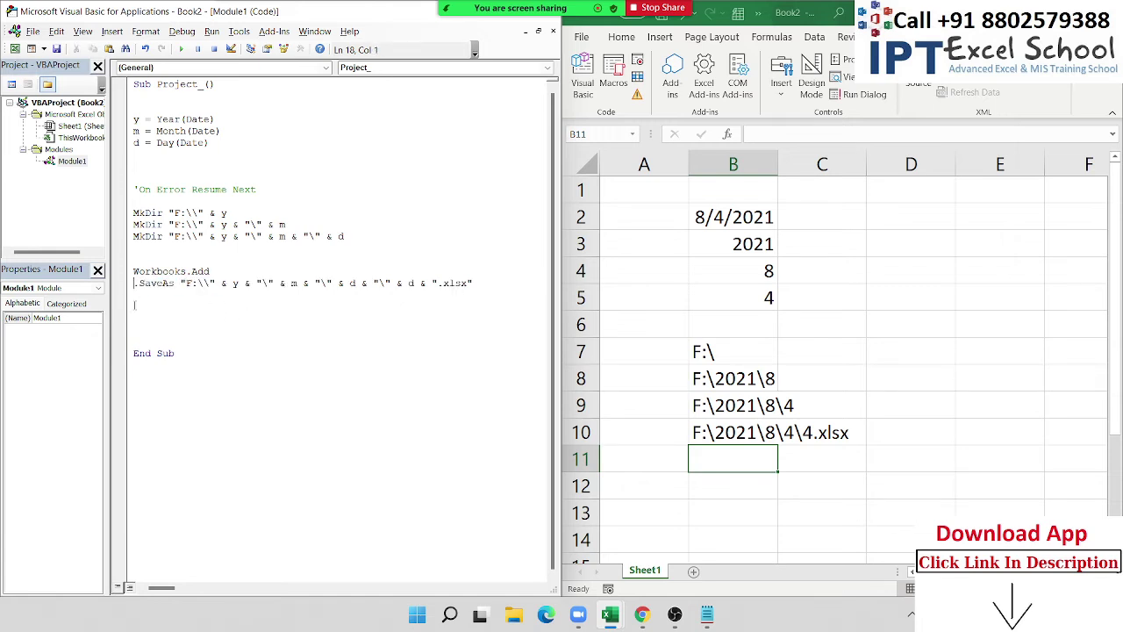
key("BackSpace")
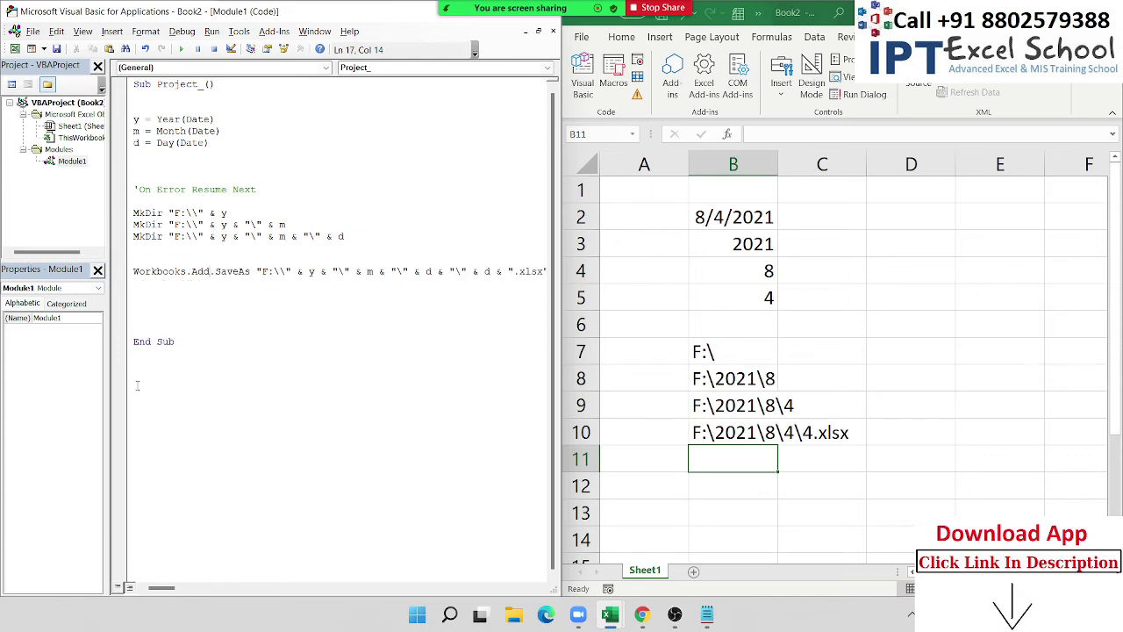
Add an activeworkbooks.Close False line below the SaveAs statement.
left_click(187, 307)
key("Up")
key("Up")
key("Up")
key("Up")
key("Down")
key("Down")
key("Down")
left_click(180, 300)
left_click(181, 300)
key("Up")
key("Up")
key("Up")
key("Down")
key("Down")
type("act")
type("ivework")
type("books")
type(".clode")
key("BackSpace")
key("BackSpace")
type("se fa")
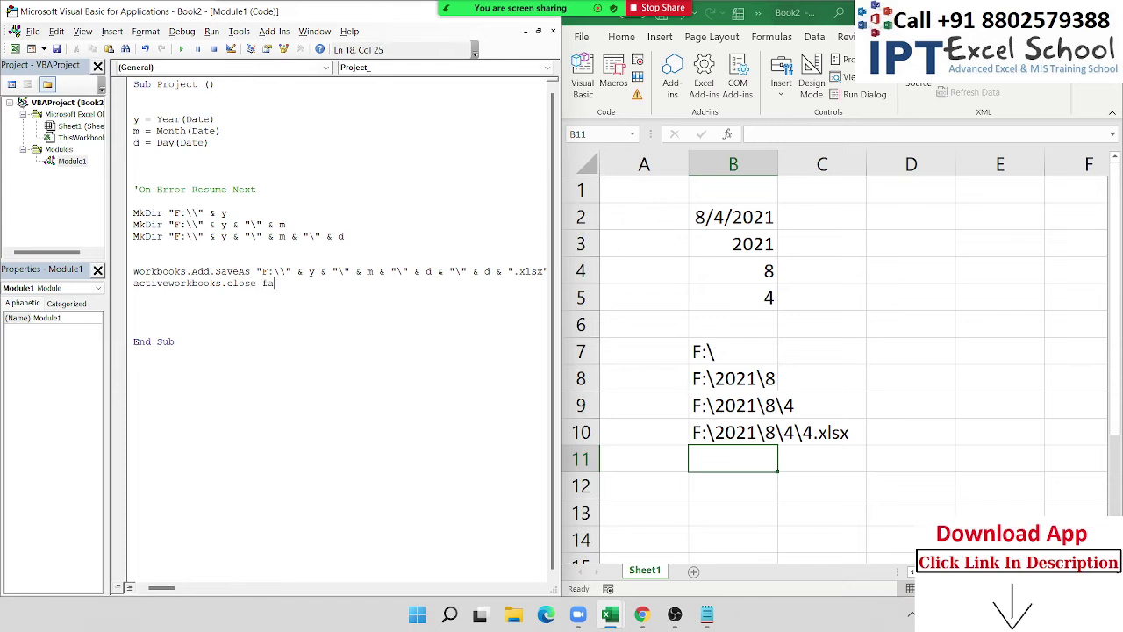
type("lse")
key("Return")
key("Return")
key("Return")
Add blank lines above End Sub, then close the Excel workbook with Ctrl+W.
key("Up")
key("Up")
left_click_drag(316, 293, 113, 274)
left_click(114, 282)
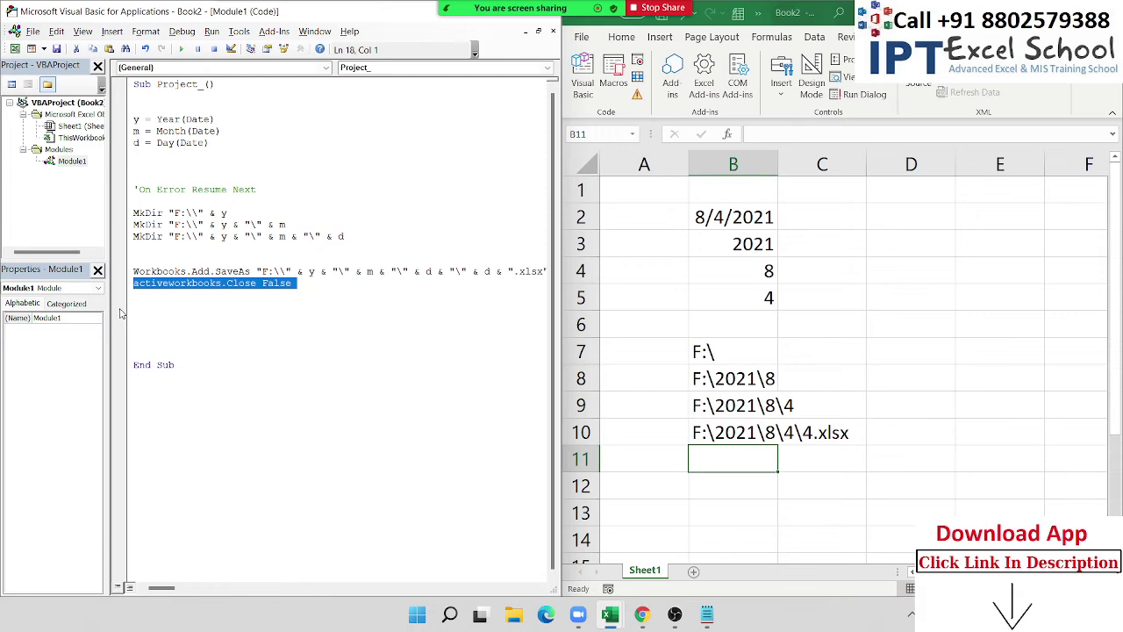
left_click(993, 235)
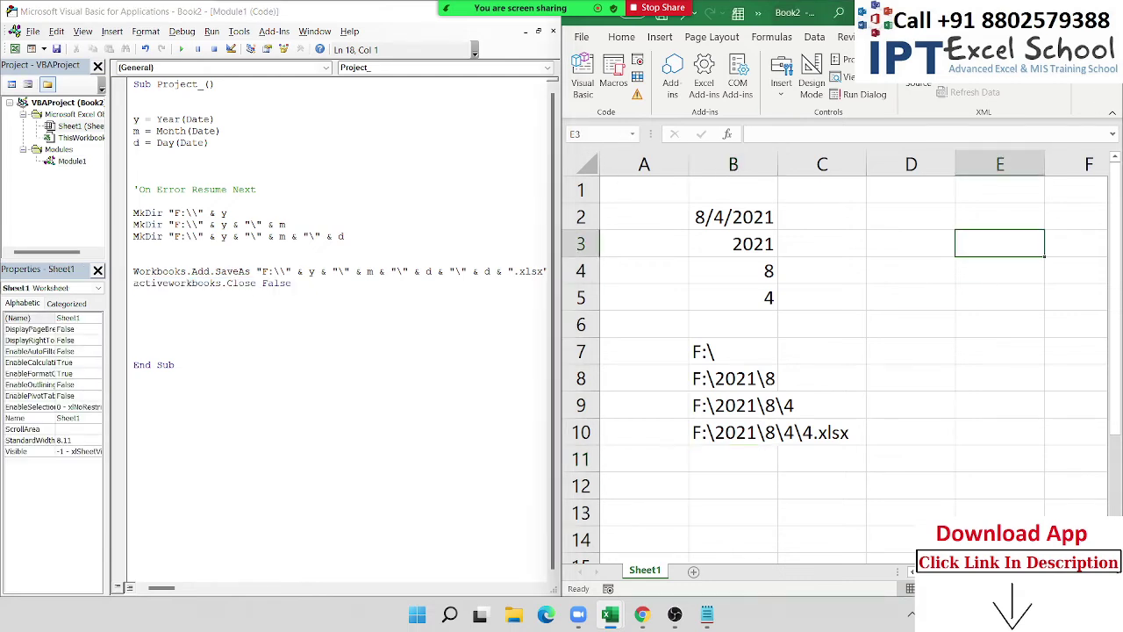
key("ctrl+w")
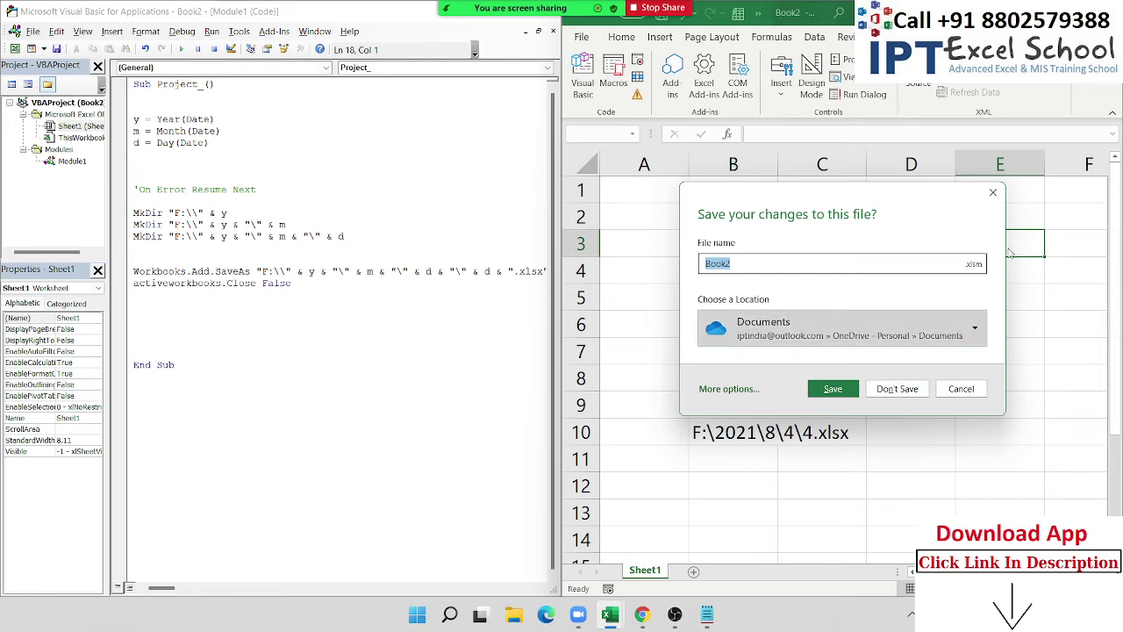
Close the 'Save your changes to this file?' prompt without saving or closing Book2.
left_click(993, 192)
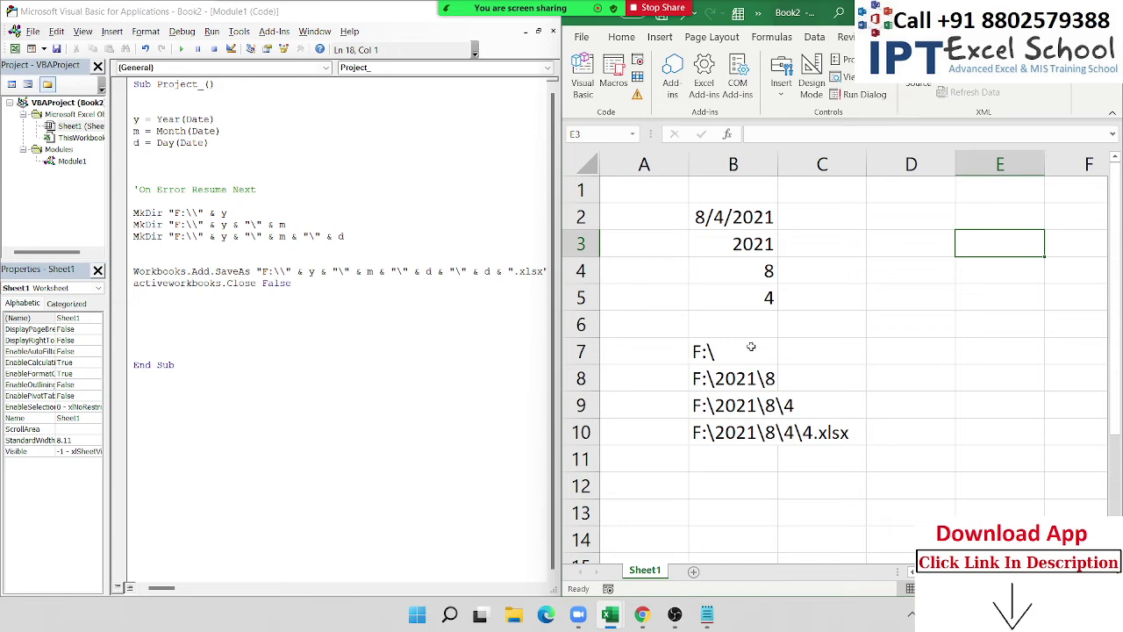
Remove the extra s from activeworkbooks so the line reads ActiveWorkbook.Close False.
left_click(264, 342)
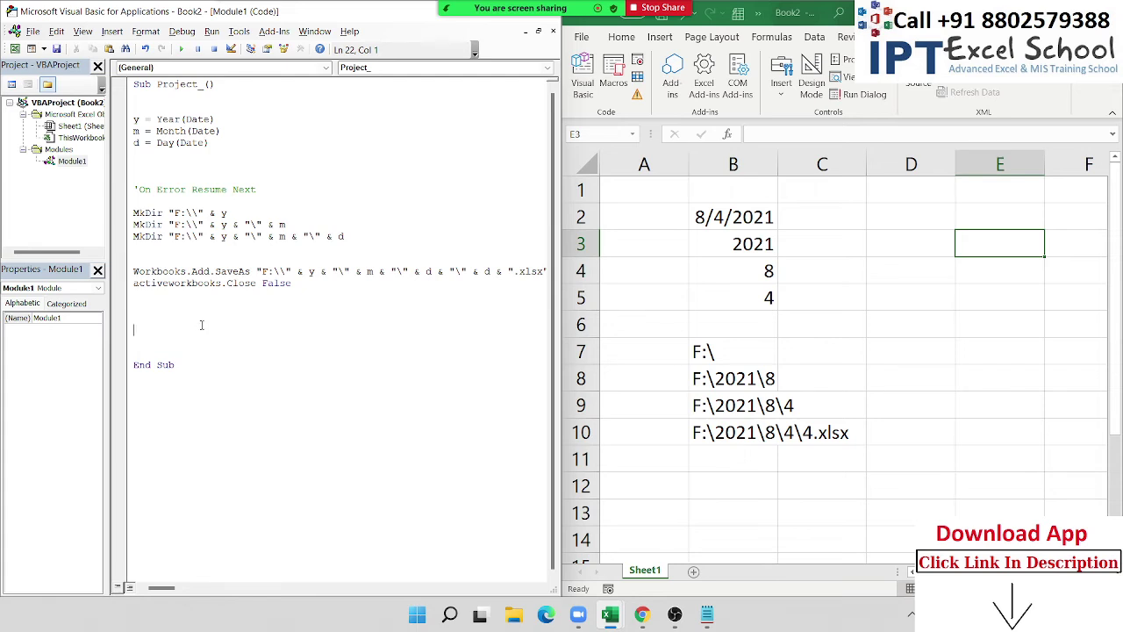
double_click(134, 271)
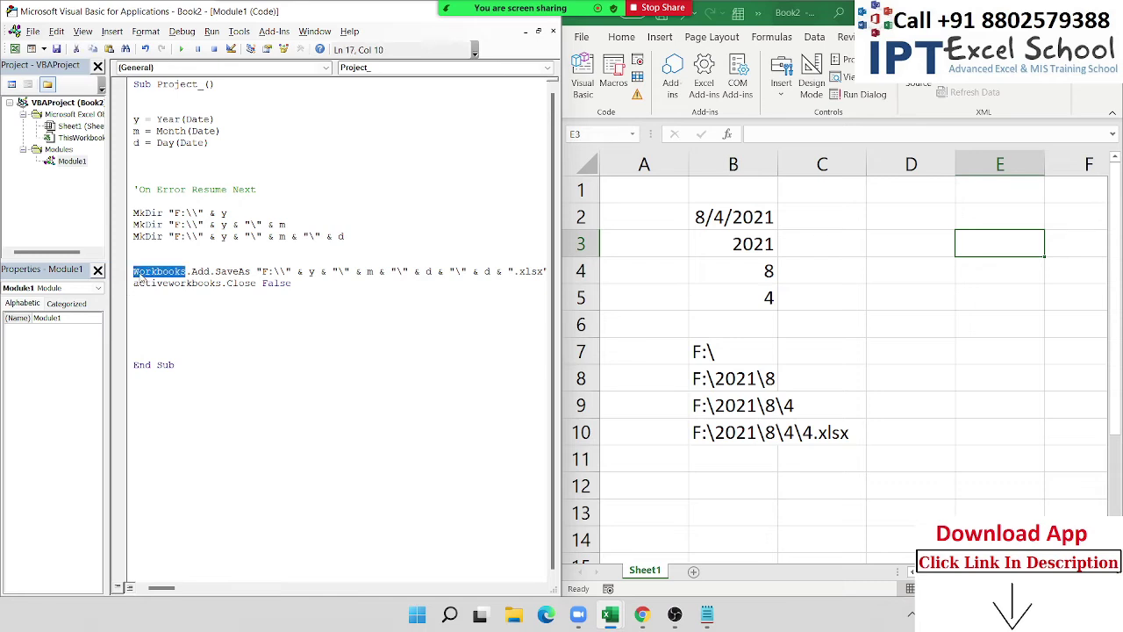
left_click(137, 271)
key("shift+Left")
left_click(137, 295)
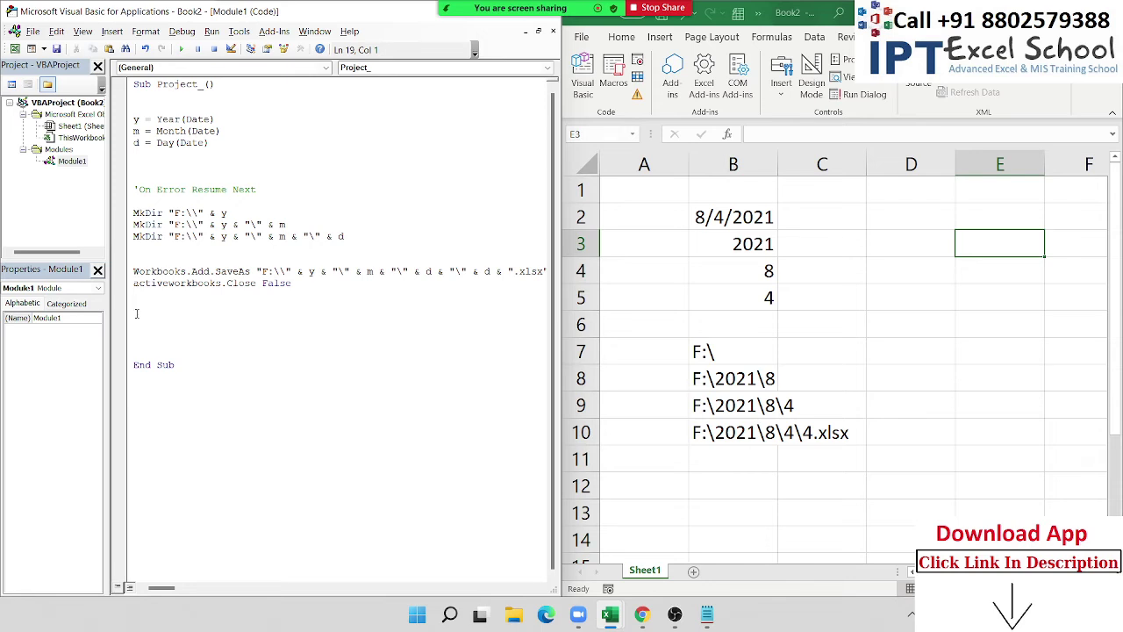
left_click(129, 284)
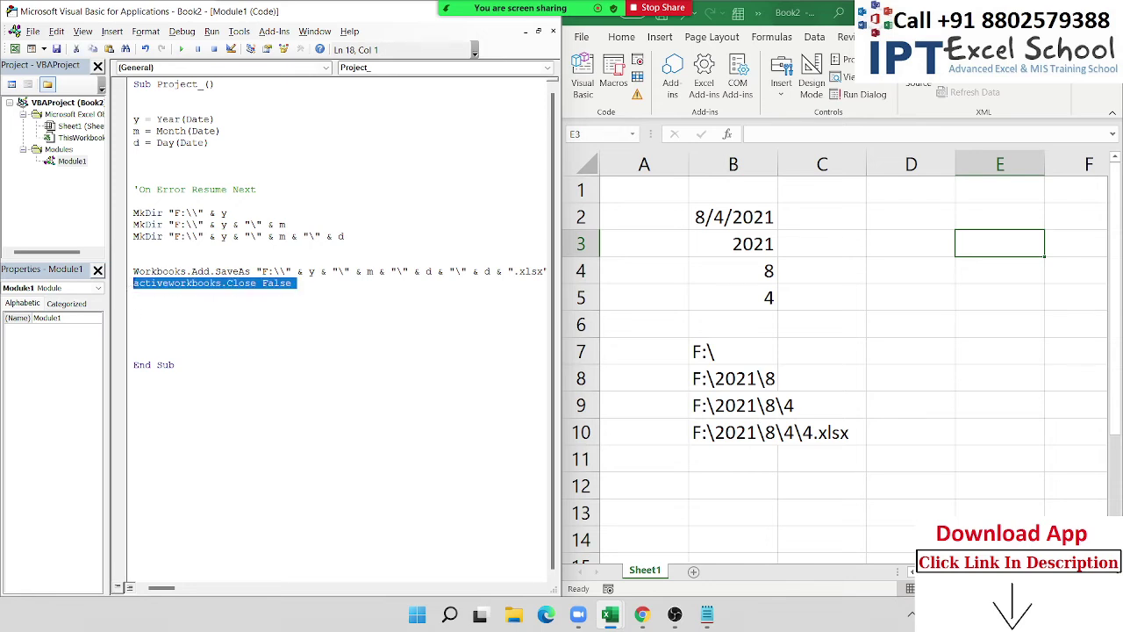
left_click(182, 302)
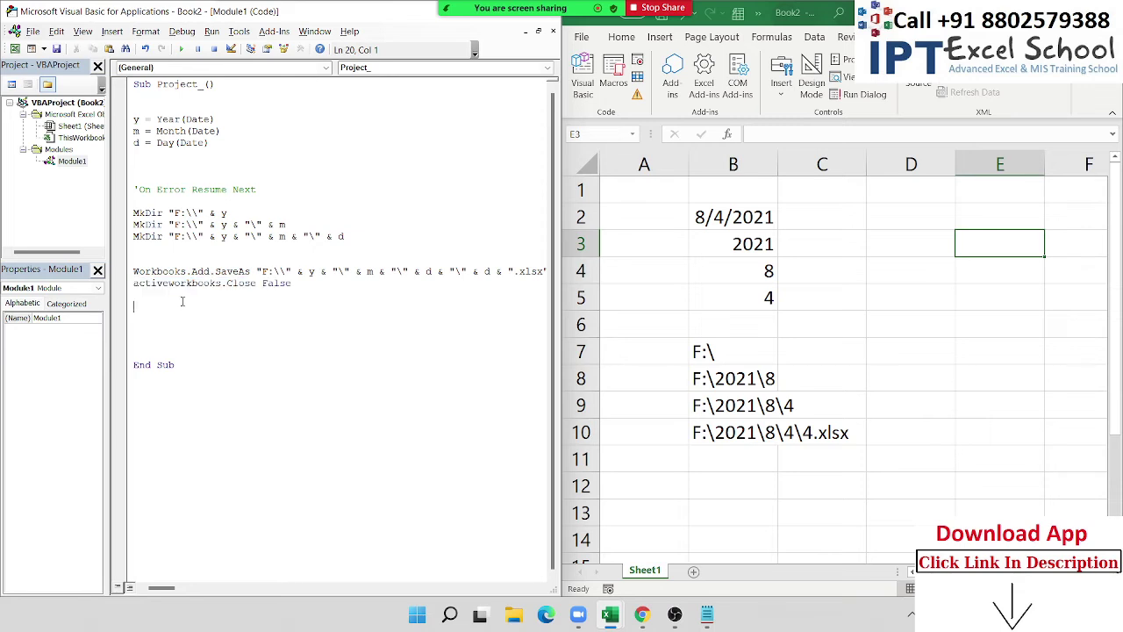
left_click(222, 283)
key("BackSpace")
left_click(145, 301)
double_click(141, 283)
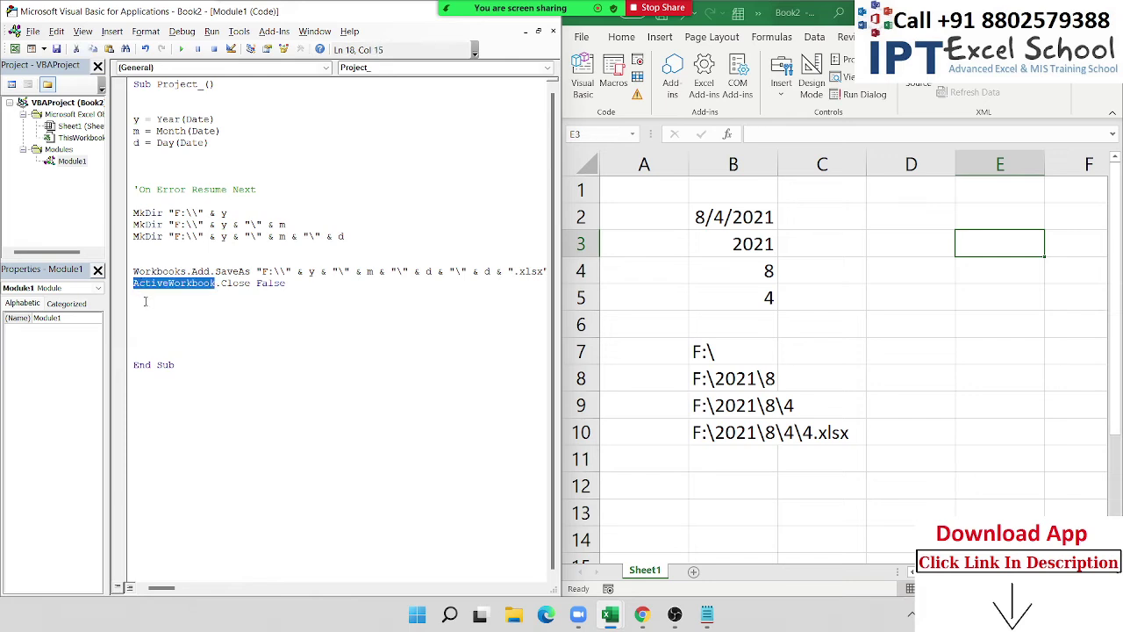
left_click(152, 312)
Permanently delete the 2021 folder from New Volume (F:), then return to Excel.
left_click(514, 618)
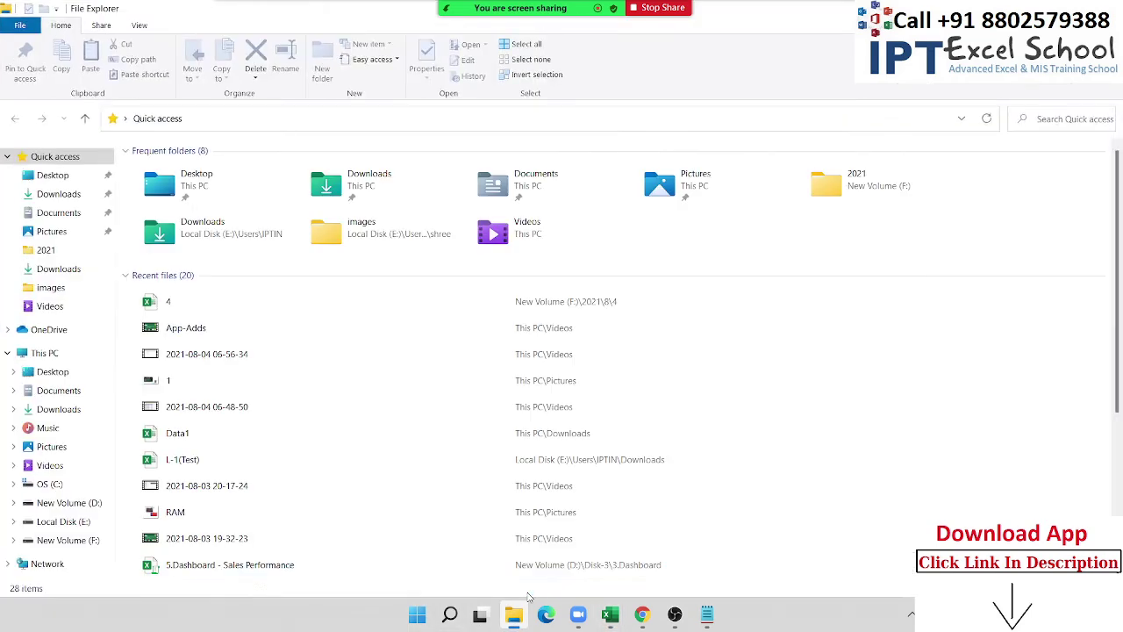
left_click(96, 541)
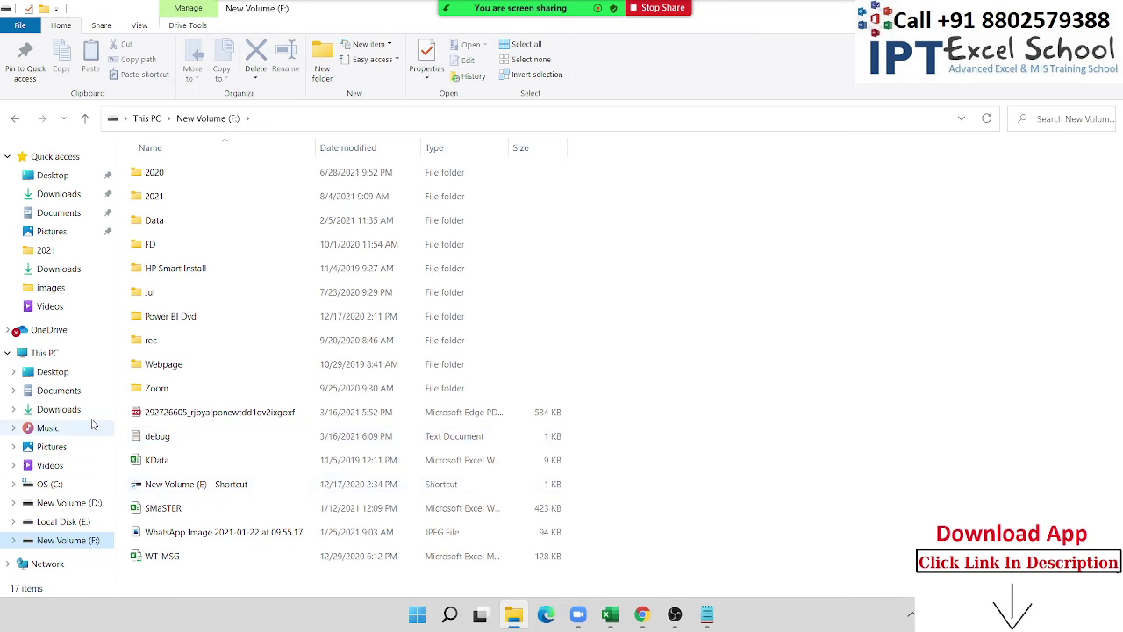
double_click(163, 198)
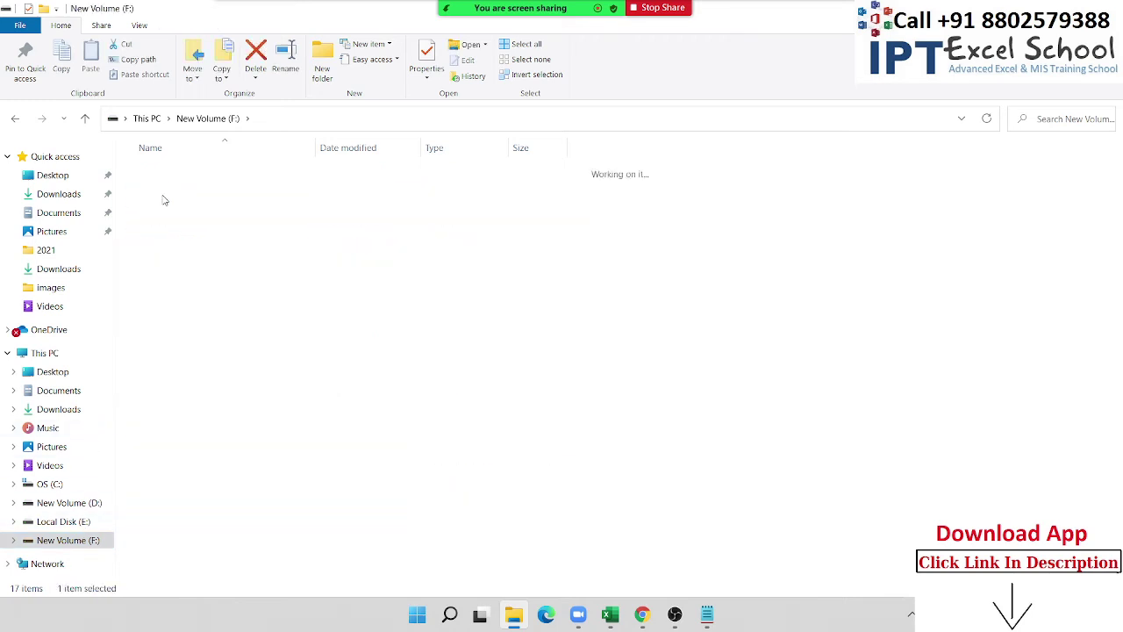
left_click(16, 121)
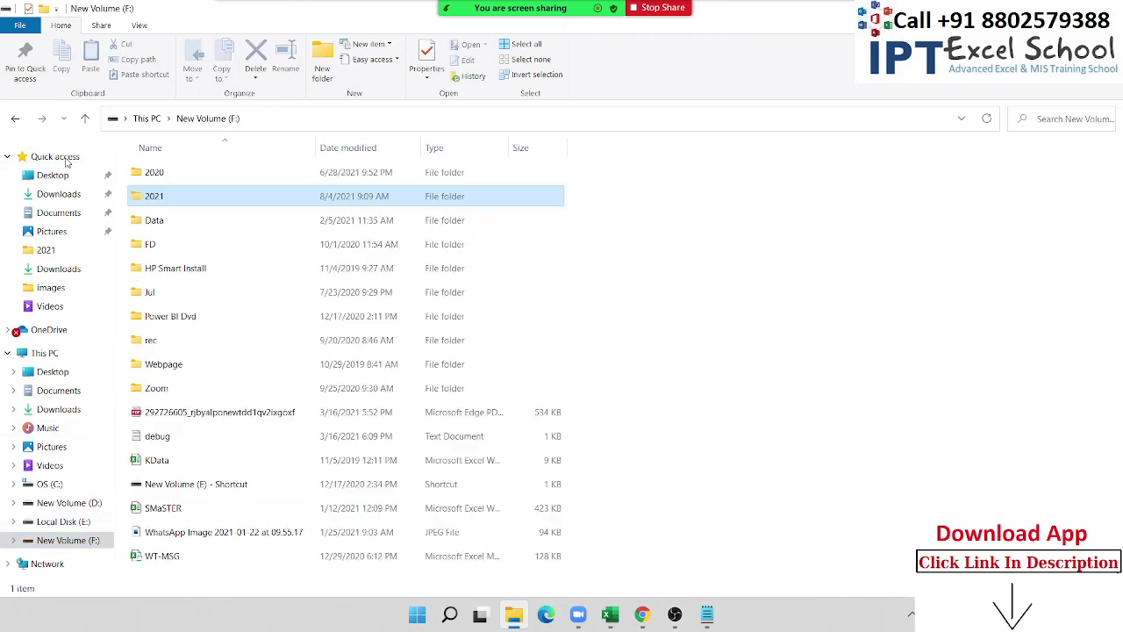
key("shift+Delete")
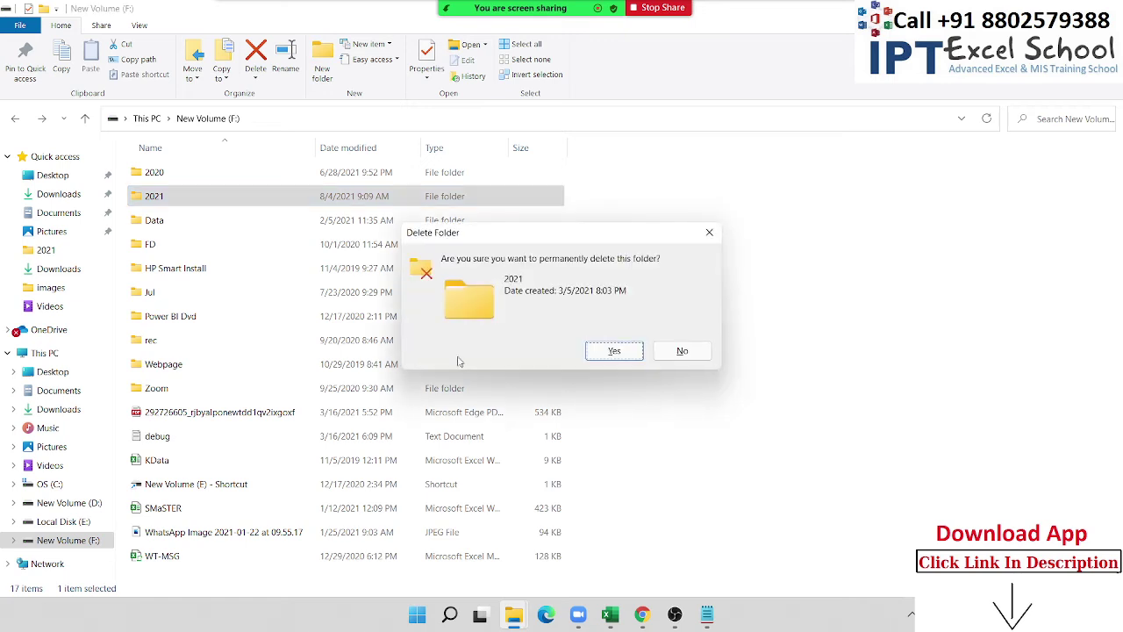
left_click(622, 356)
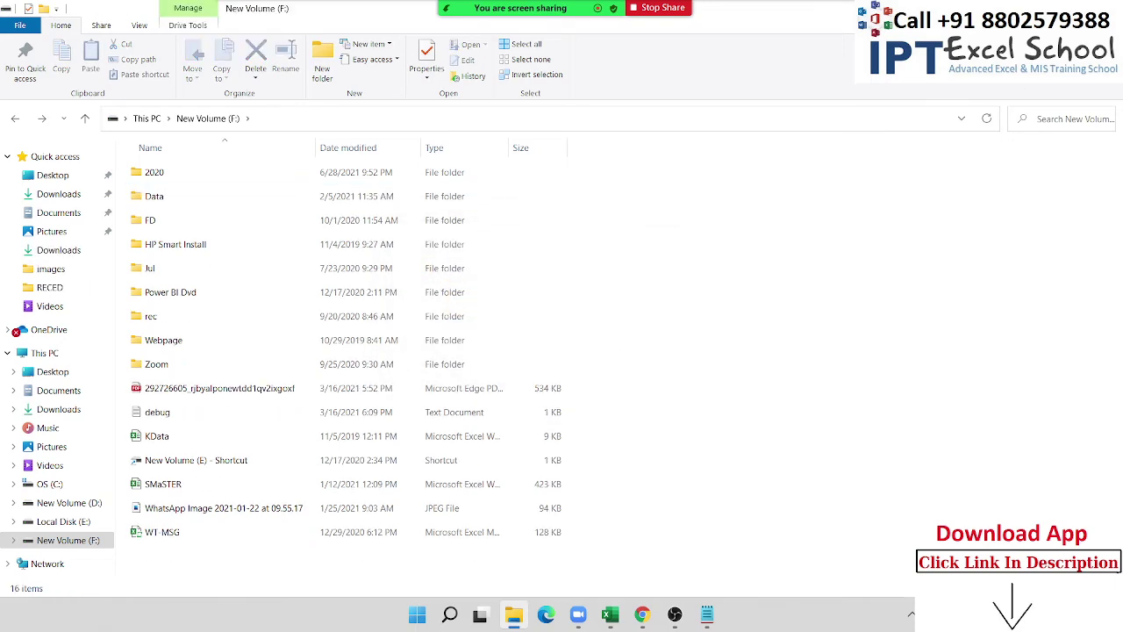
key("alt+Tab")
left_click(828, 290)
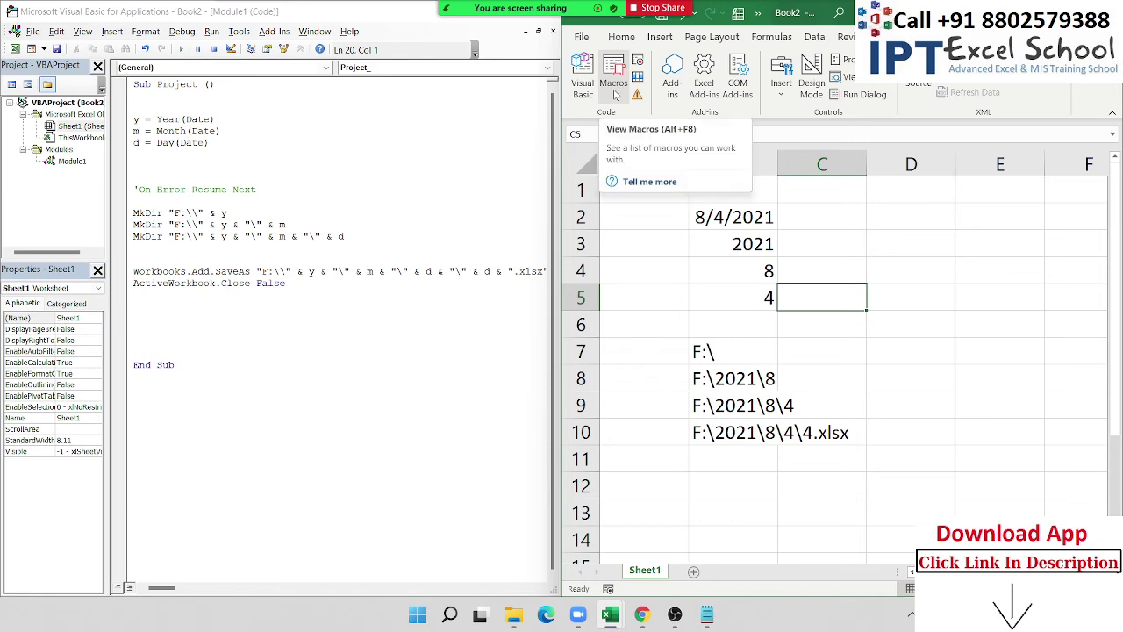
Review the Project_ macro in the Macros list, close it, and open Zoom's Participants list.
left_click(741, 278)
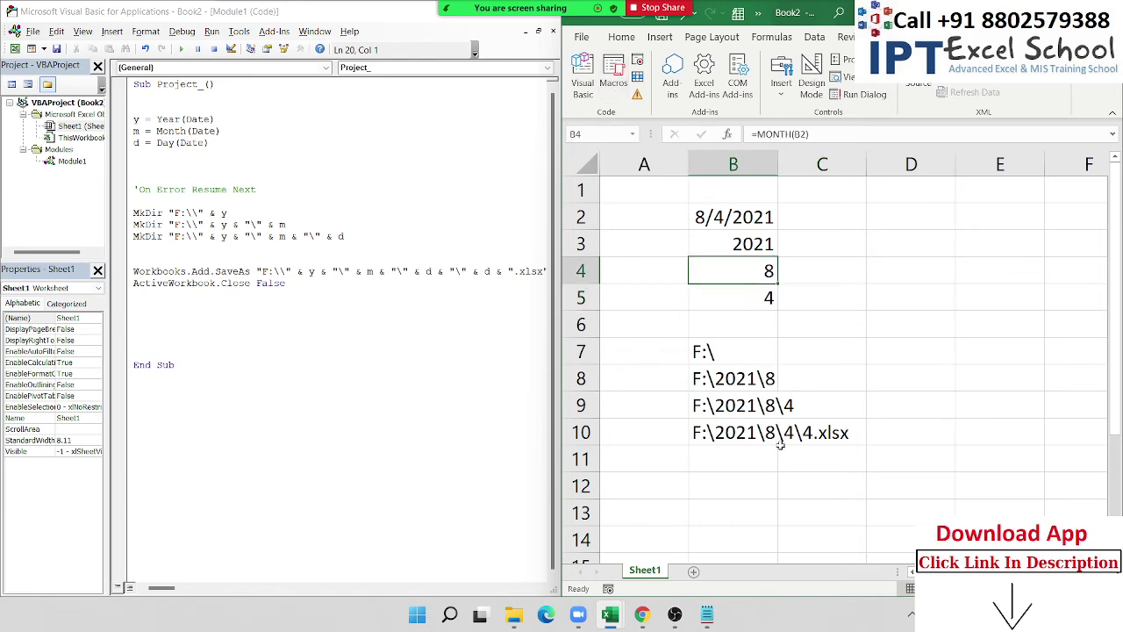
left_click(884, 293)
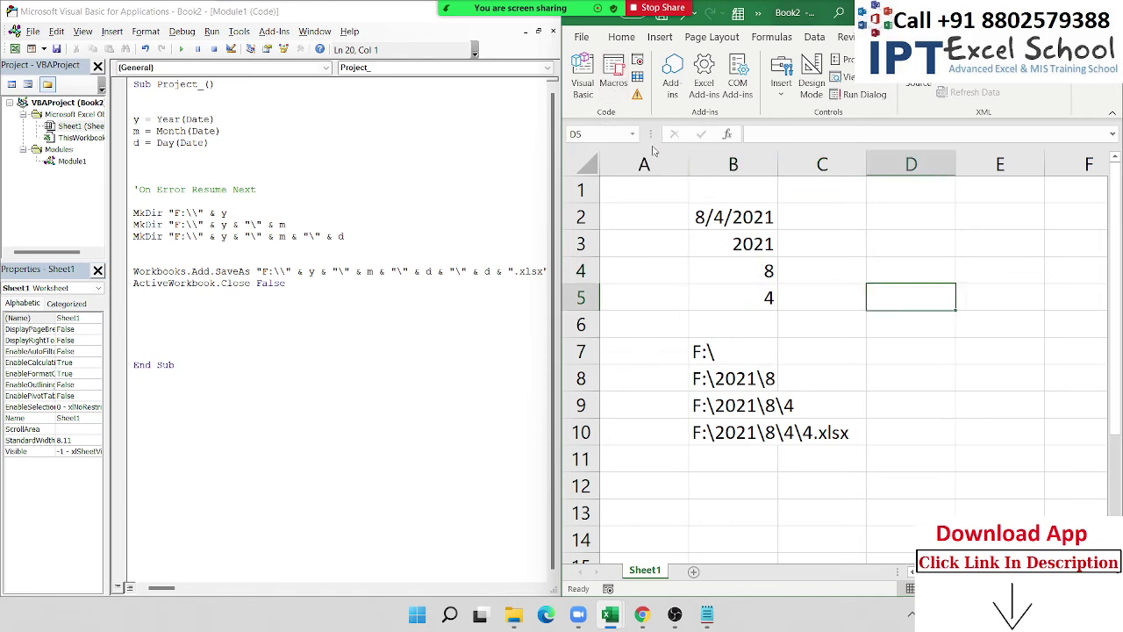
left_click(618, 85)
left_click_drag(973, 206, 872, 196)
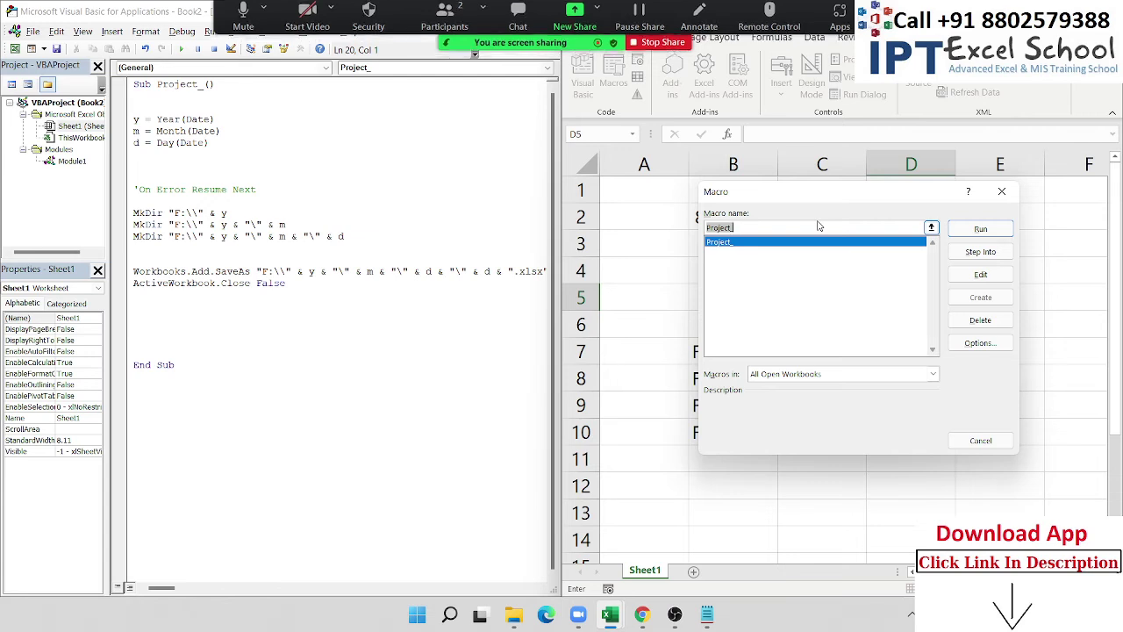
left_click(1001, 191)
left_click(848, 270)
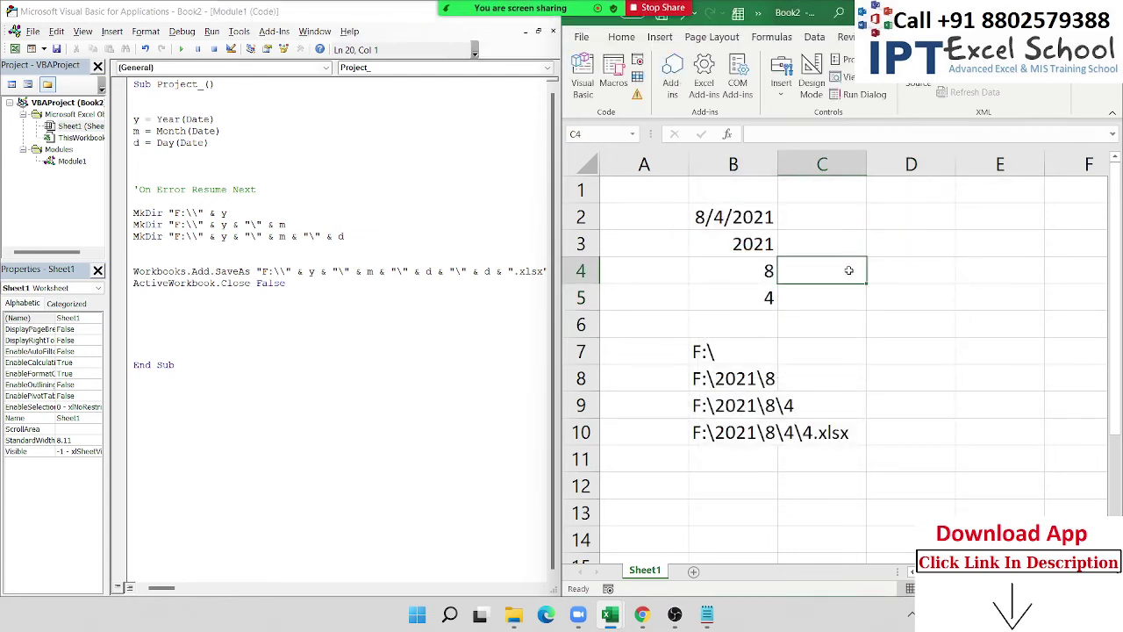
left_click(445, 22)
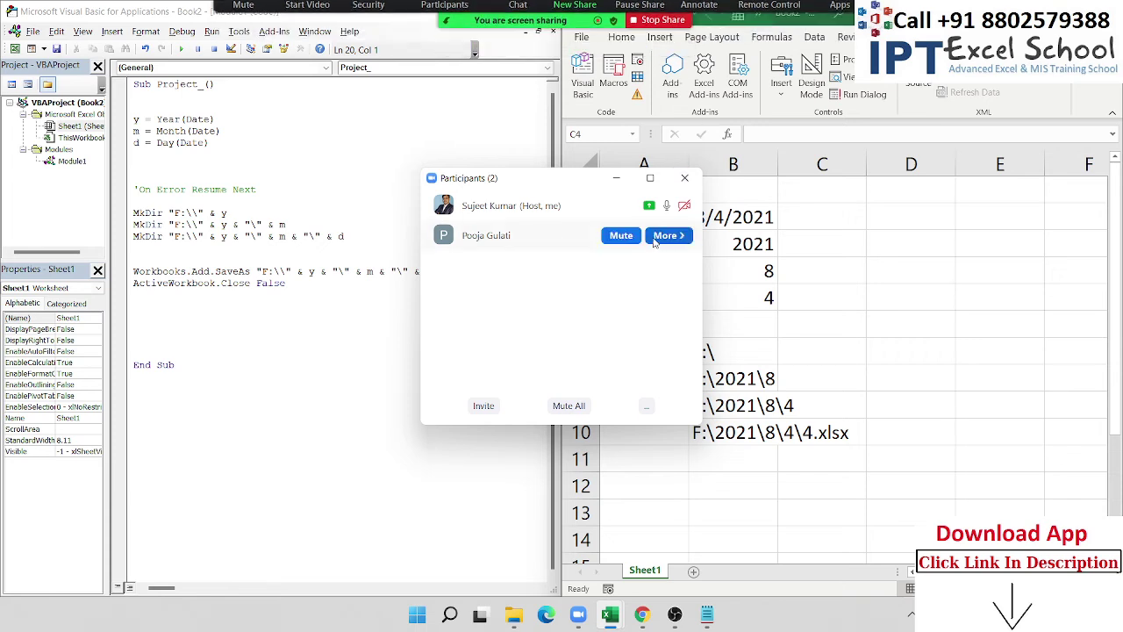
Close Zoom's participants window and return to Excel, selecting cell D4.
mouse_move(584, 254)
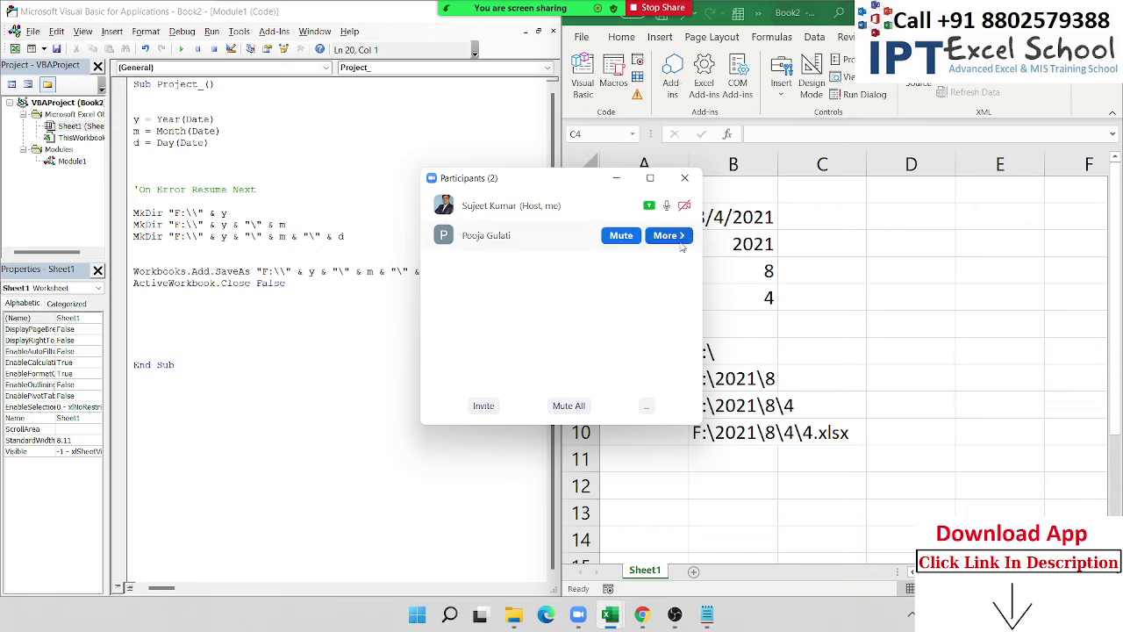
left_click(681, 243)
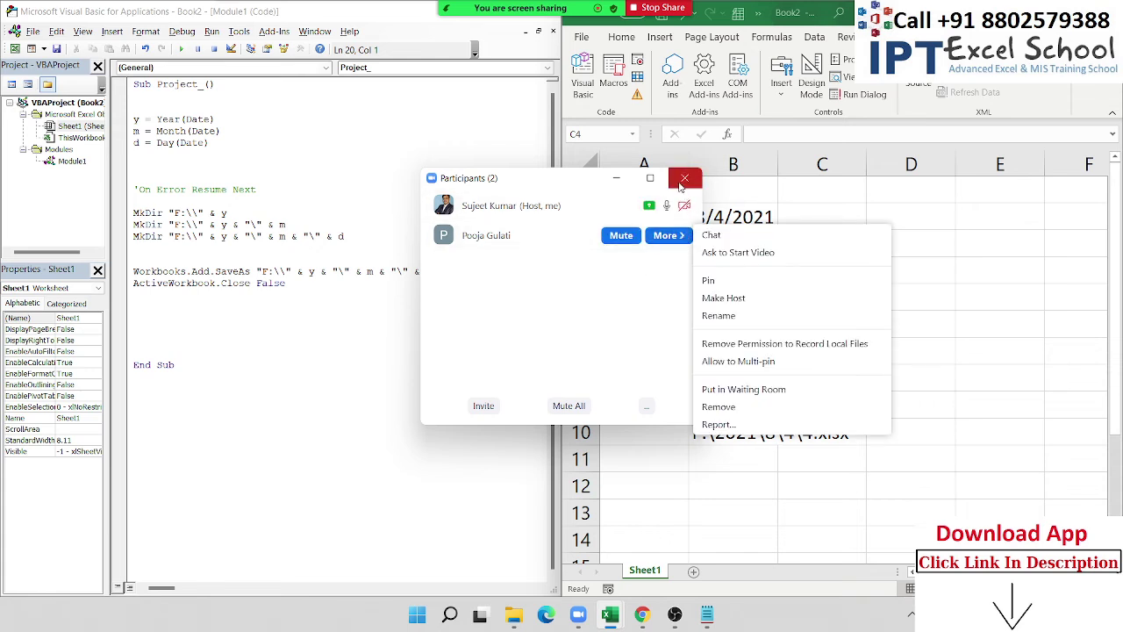
left_click(685, 178)
left_click(816, 277)
left_click(903, 275)
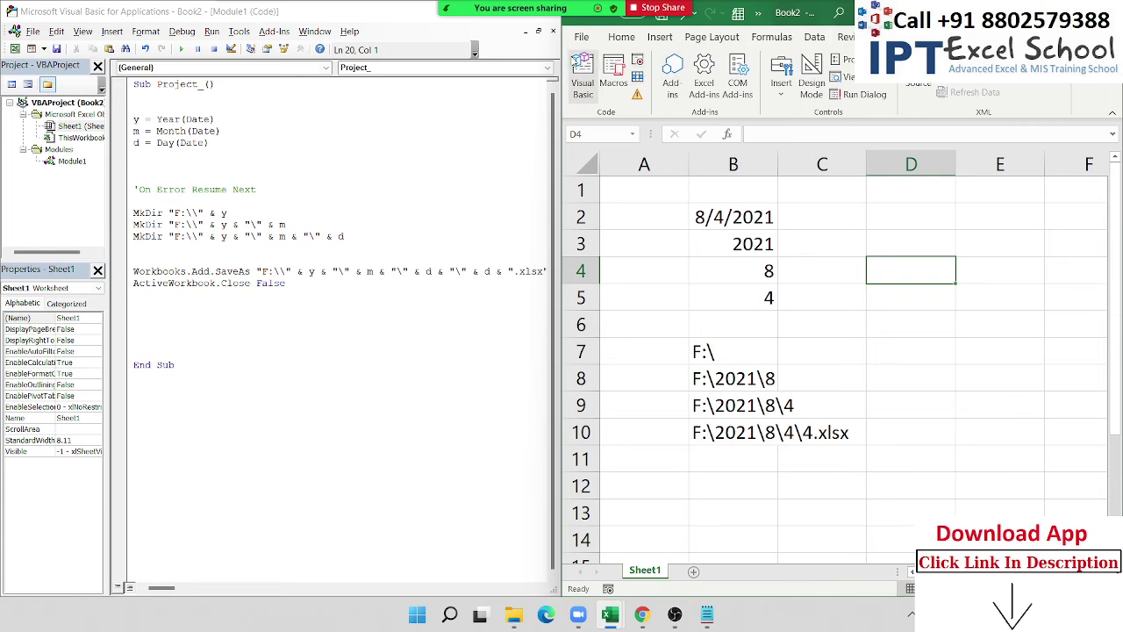
Run the Project_ macro from Excel's Macros list and debug to the line failing with error 1004.
left_click(612, 70)
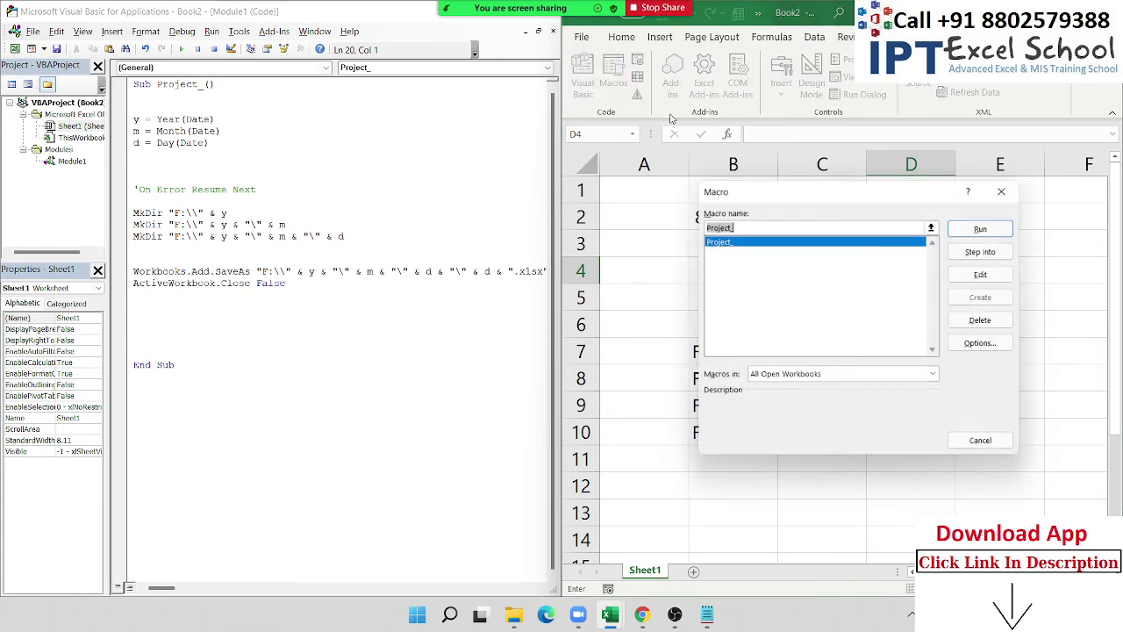
left_click(982, 229)
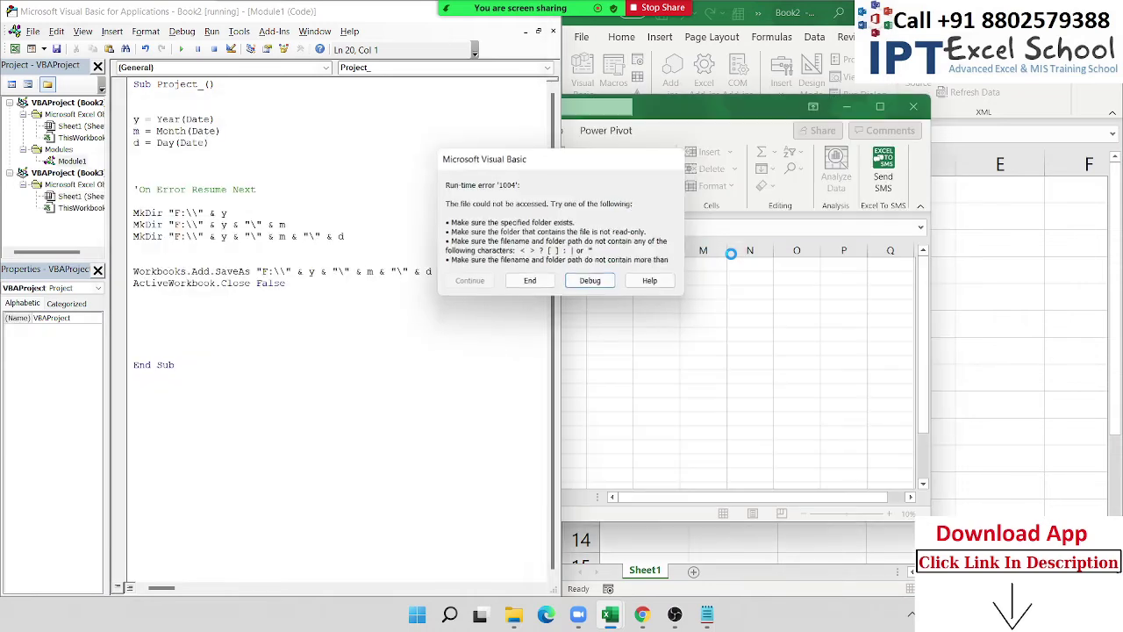
left_click(580, 285)
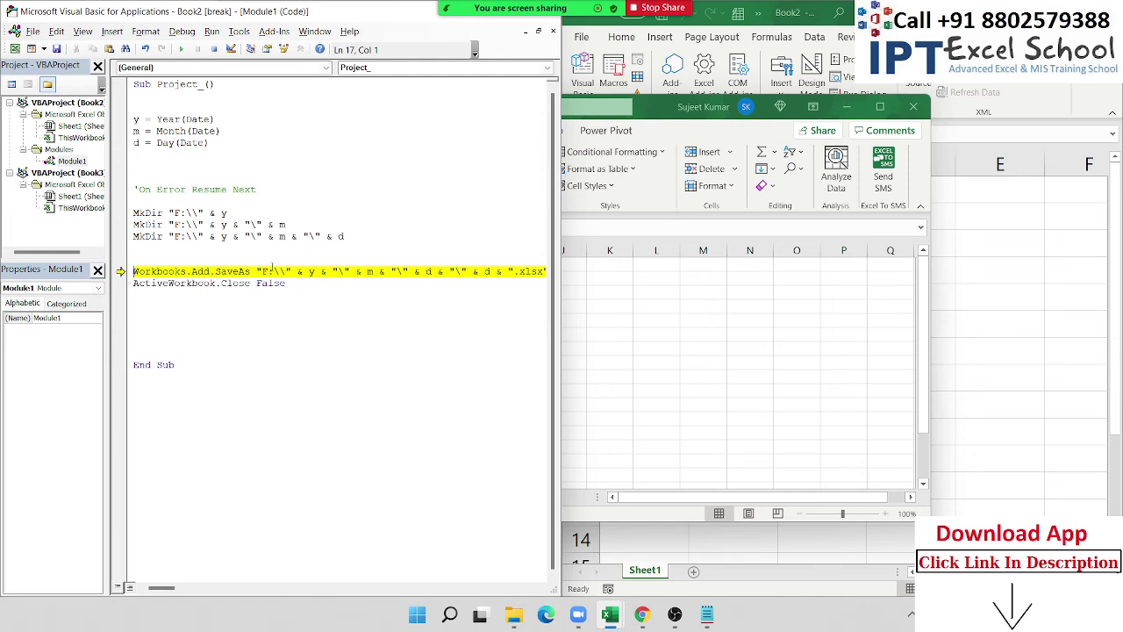
Replace the backslashes after F:, year, month and day in the SaveAs path with '/'.
left_click(272, 270)
key("BackSpace")
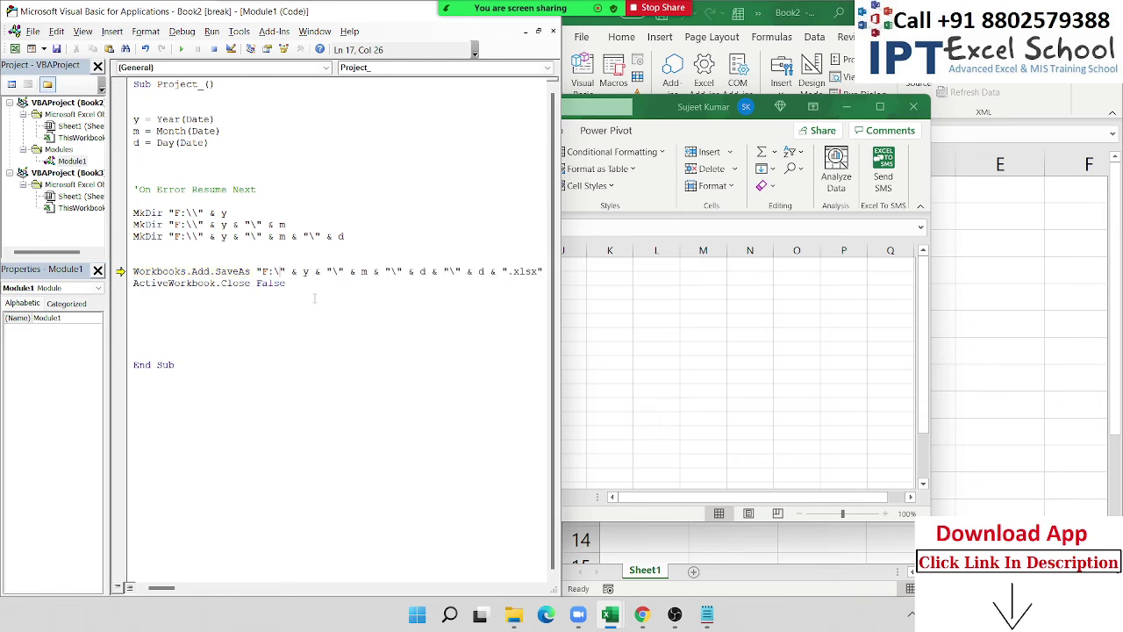
key("Delete")
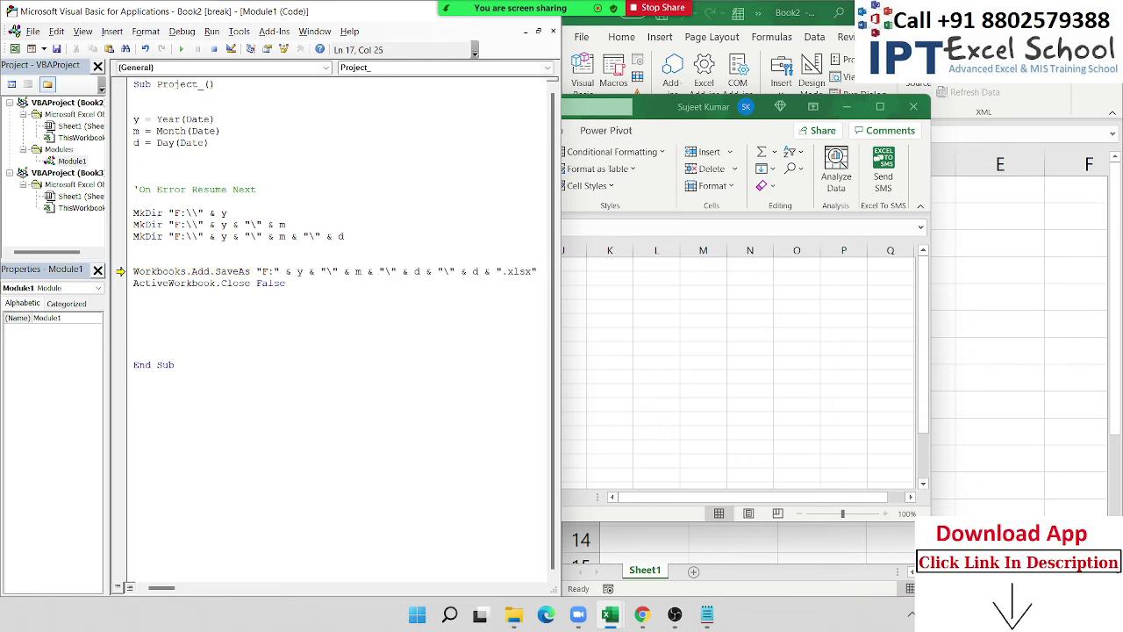
type("//")
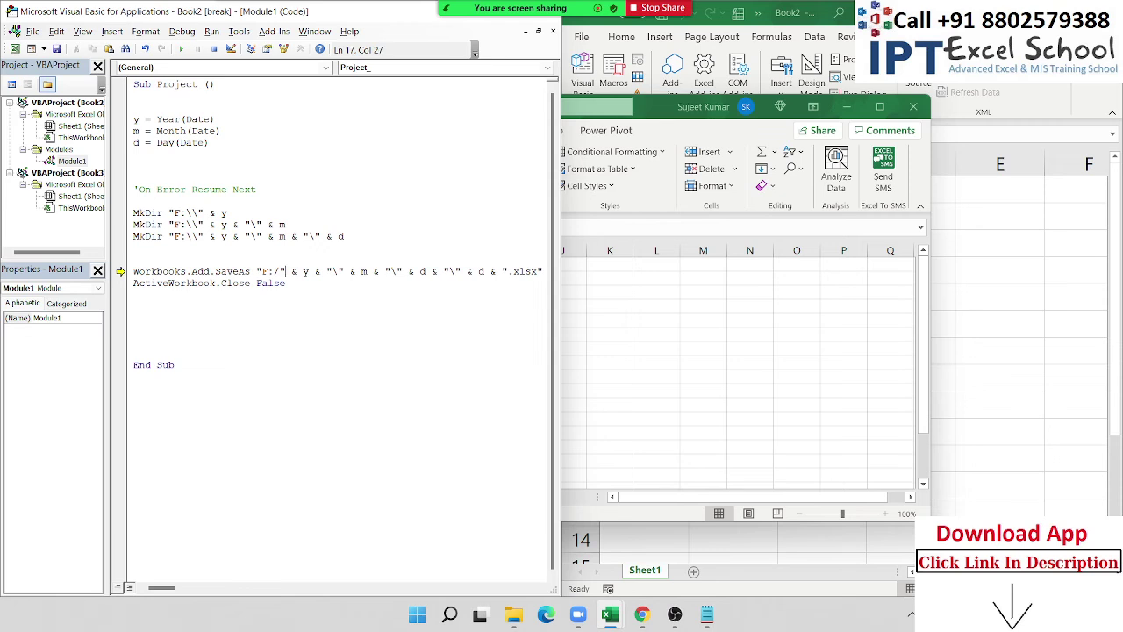
left_click(320, 271)
key("BackSpace")
type("/")
left_click(373, 271)
key("Delete")
type("/")
left_click(443, 271)
key("Delete")
type("/")
left_click(329, 341)
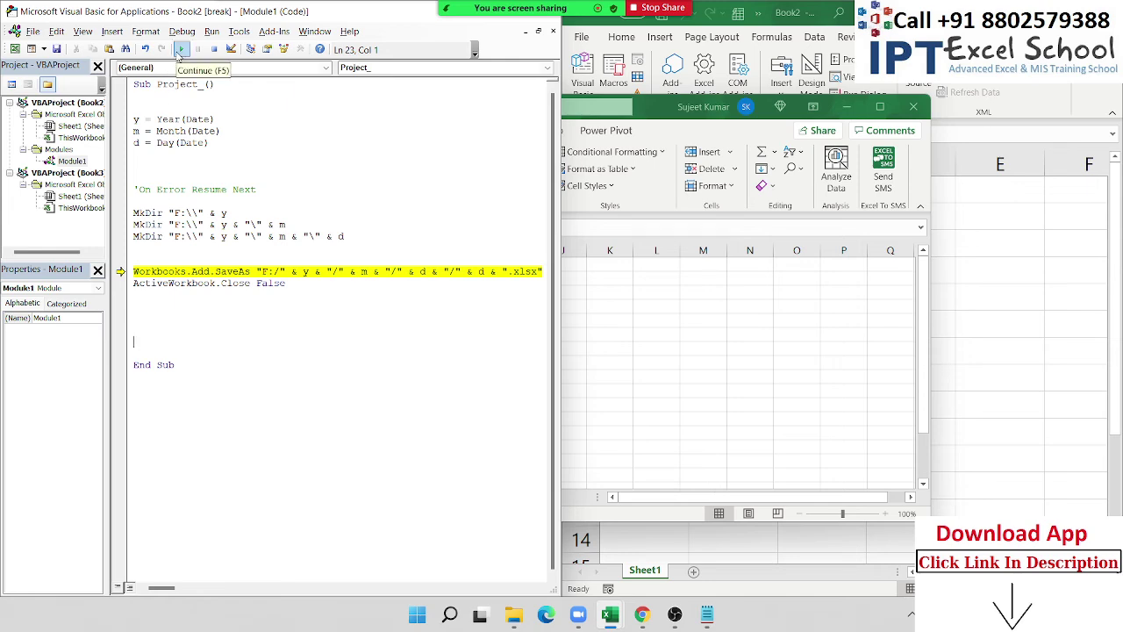
Retry the macro, add a second '/' after F:, and retry; it still fails with error 1004.
left_click(180, 50)
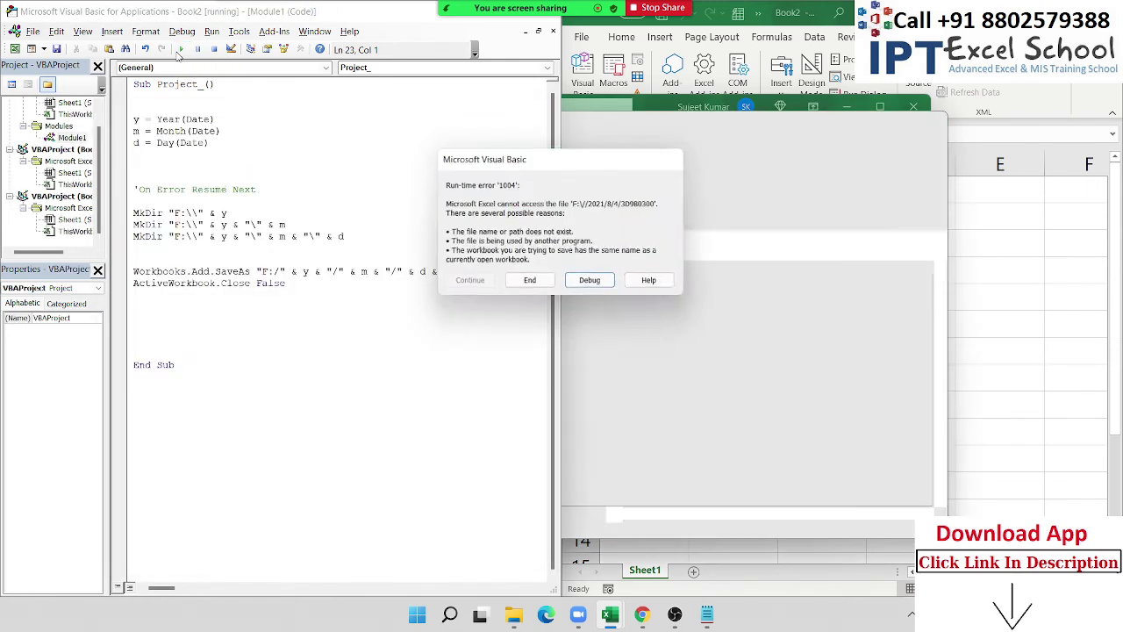
left_click(598, 282)
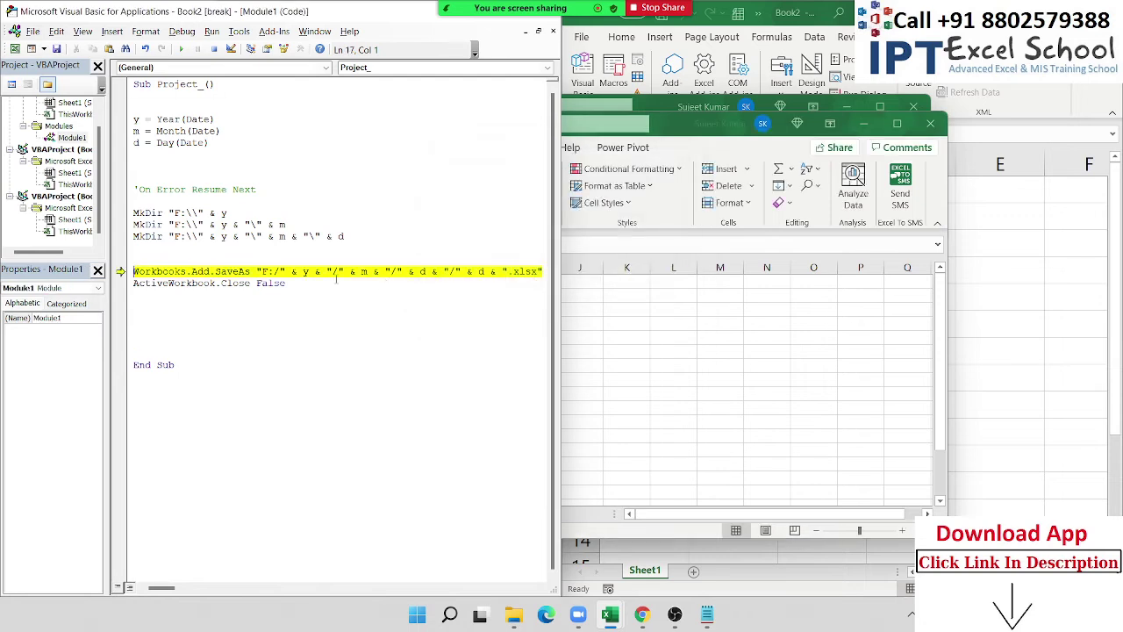
left_click(278, 271)
type("/")
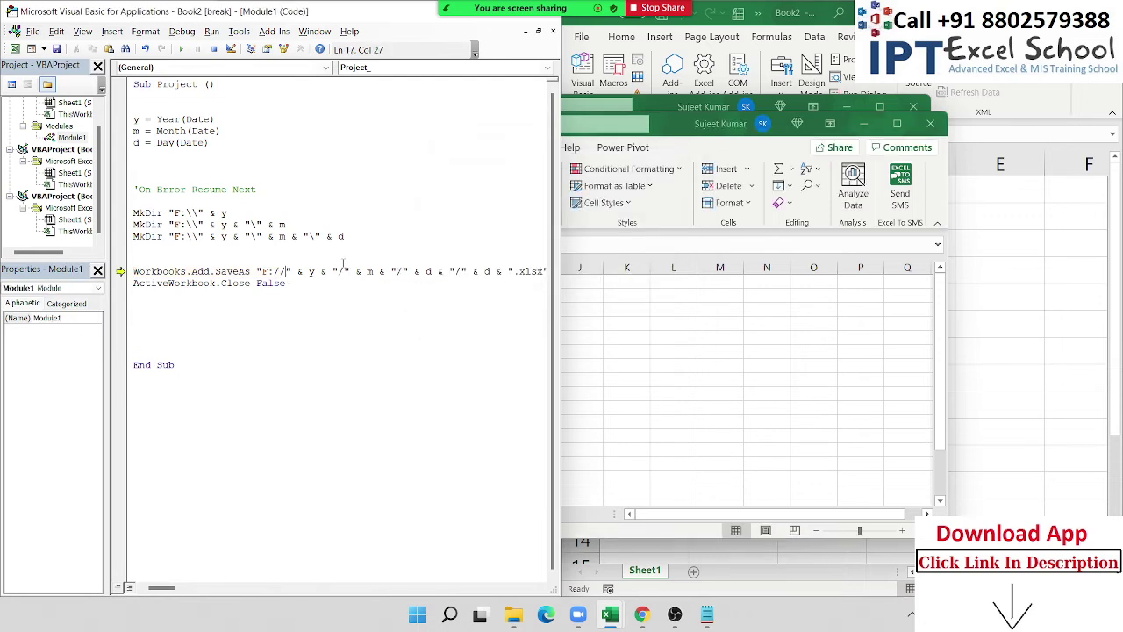
left_click(181, 49)
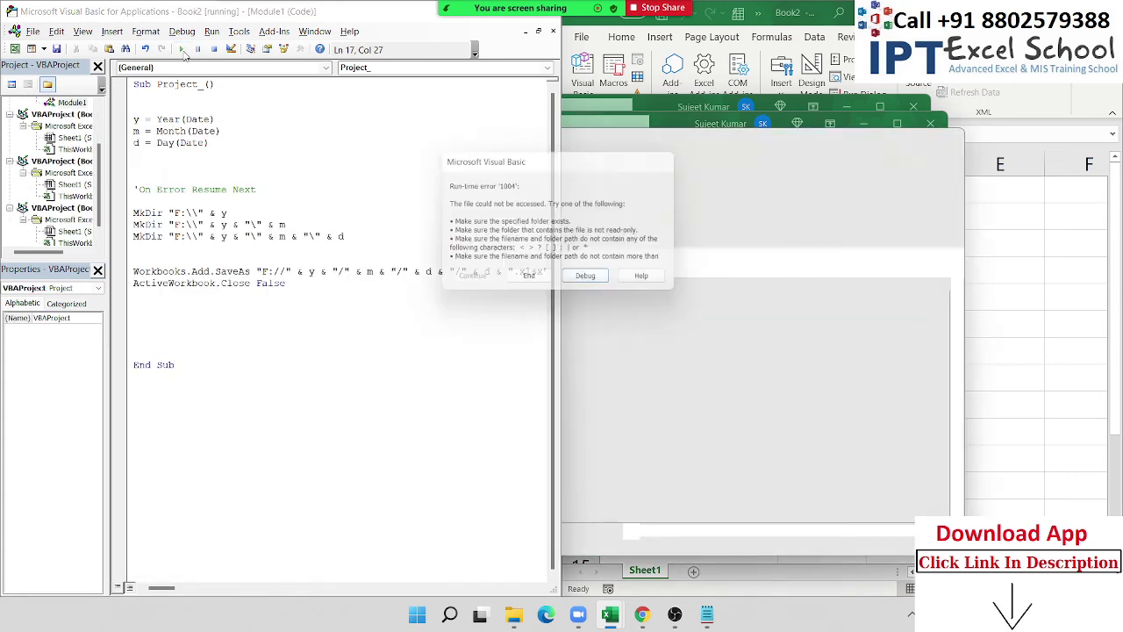
left_click(601, 287)
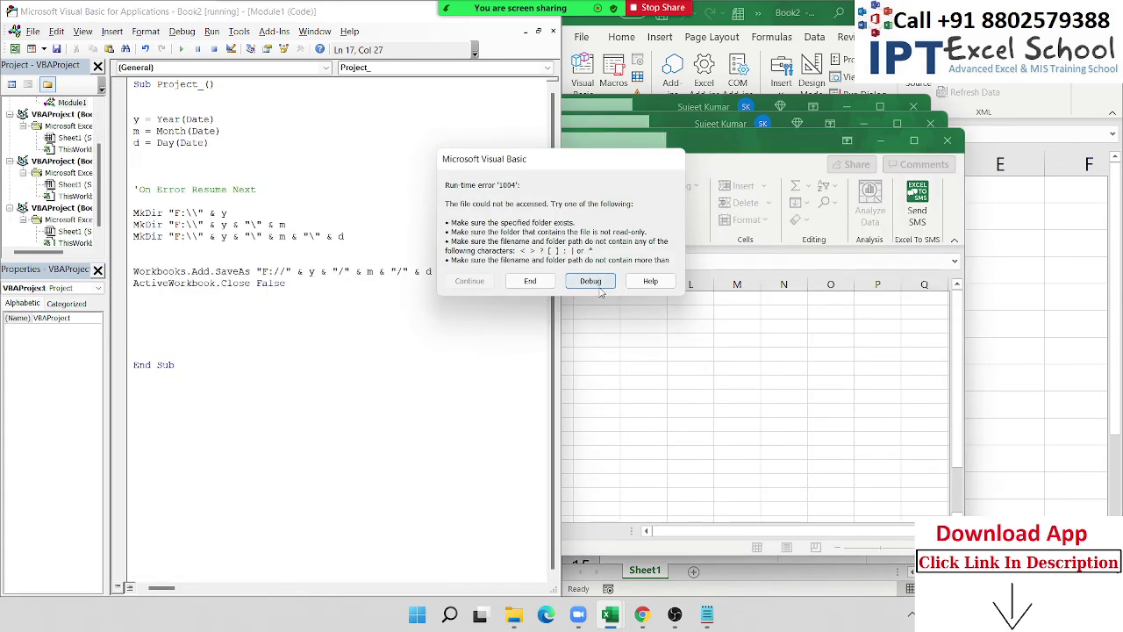
mouse_move(486, 273)
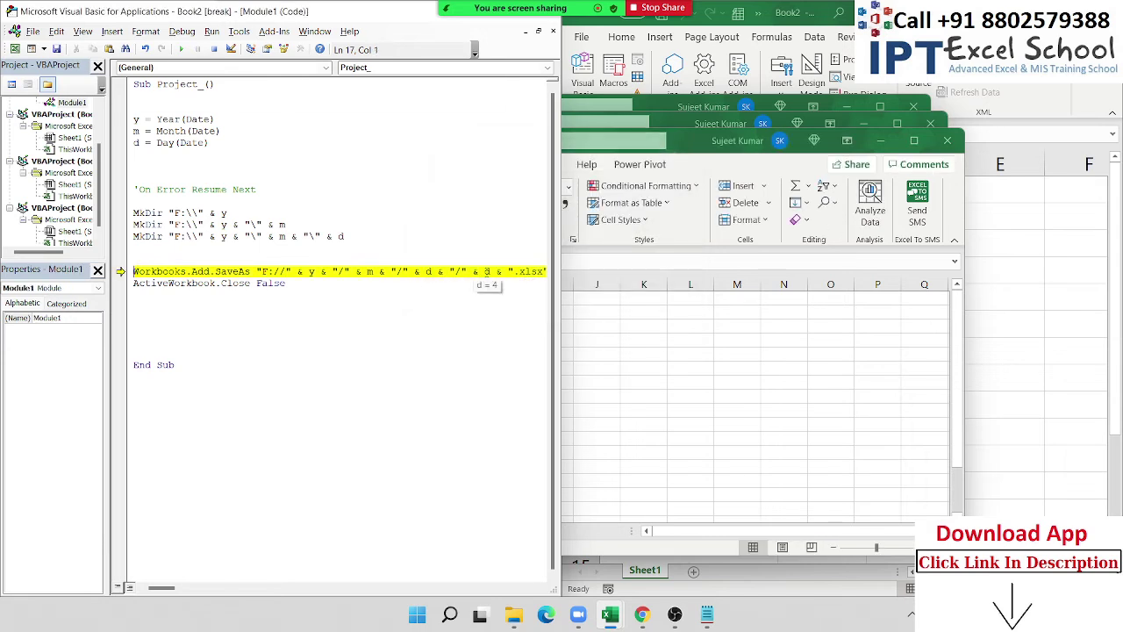
mouse_move(428, 272)
Browse File Explorer to F:\2021\8\4, confirming it exists but is empty, then return to VBA.
left_click(513, 614)
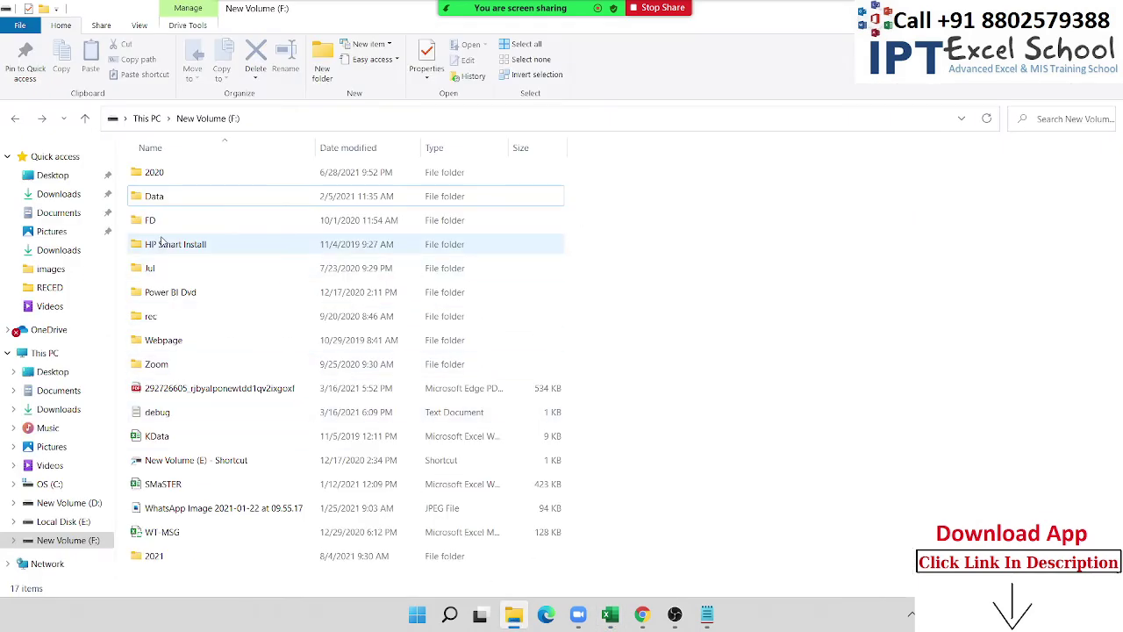
double_click(158, 555)
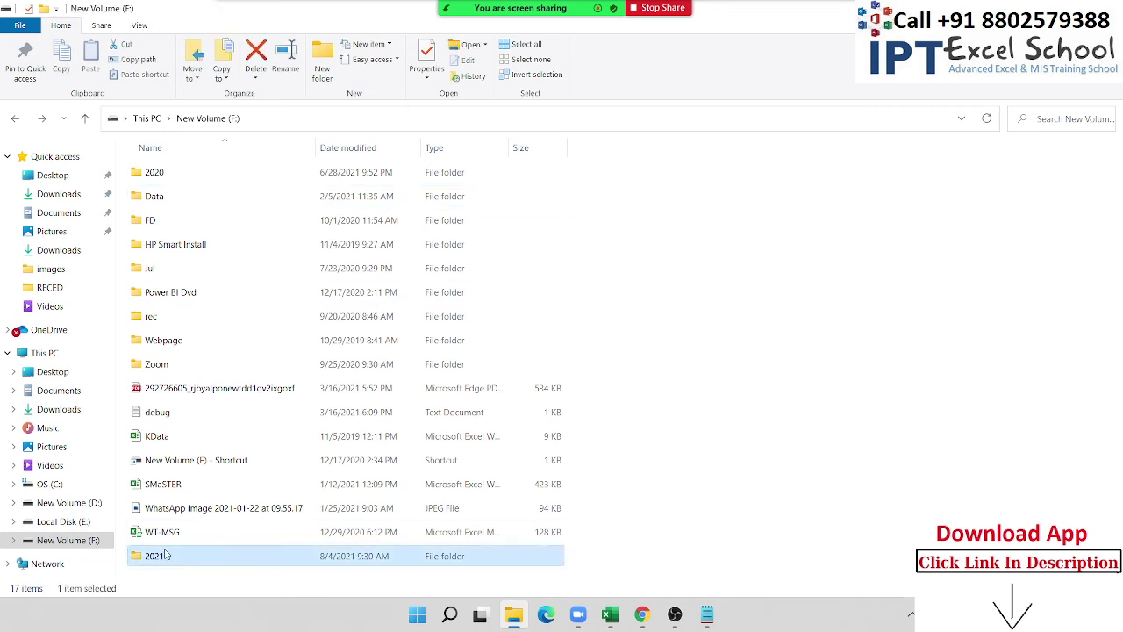
double_click(210, 180)
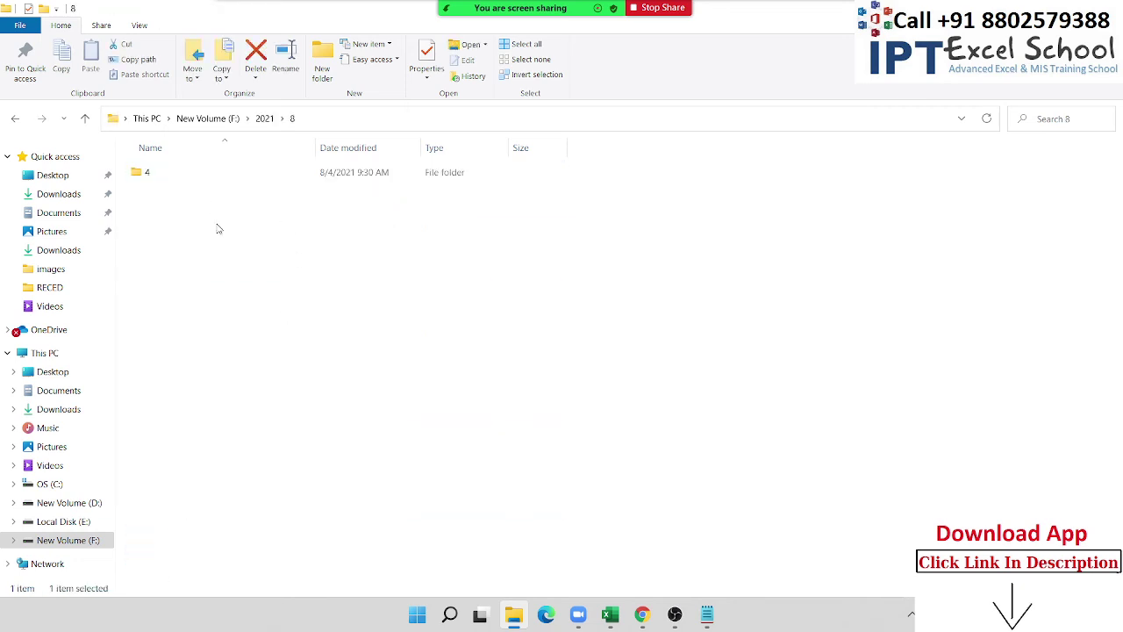
double_click(200, 180)
left_click(351, 115)
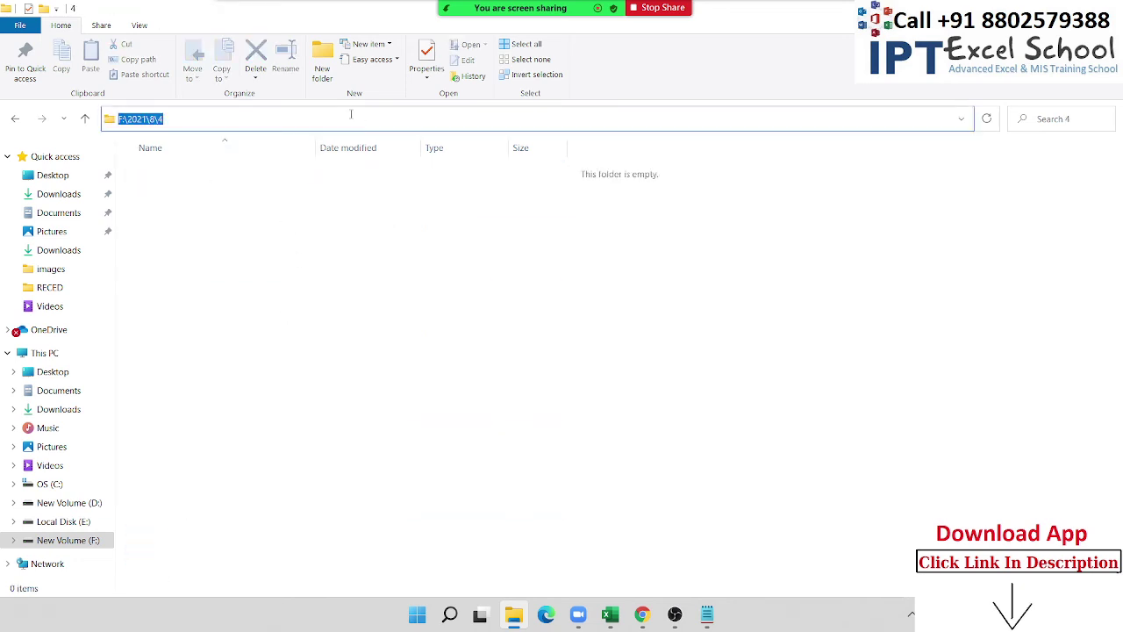
key("alt+Tab")
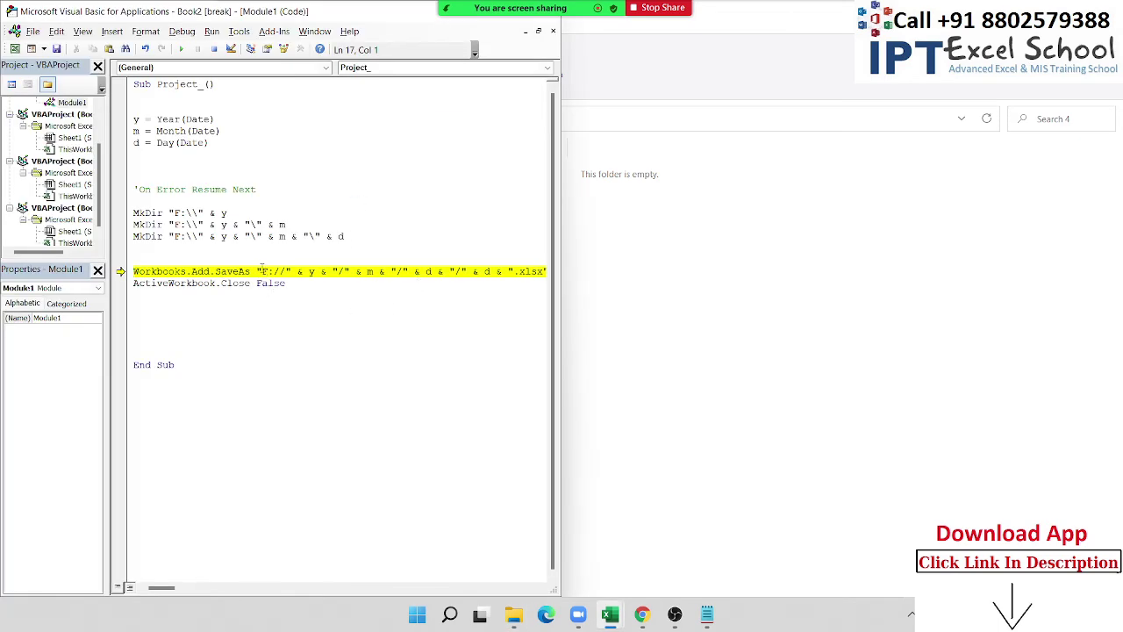
Replace the built-up SaveAs folder expression with literal "F:\2021\8\4" and use '\' before d.
mouse_move(257, 271)
left_mouse_down()
mouse_move(460, 271)
mouse_move(437, 271)
left_mouse_up()
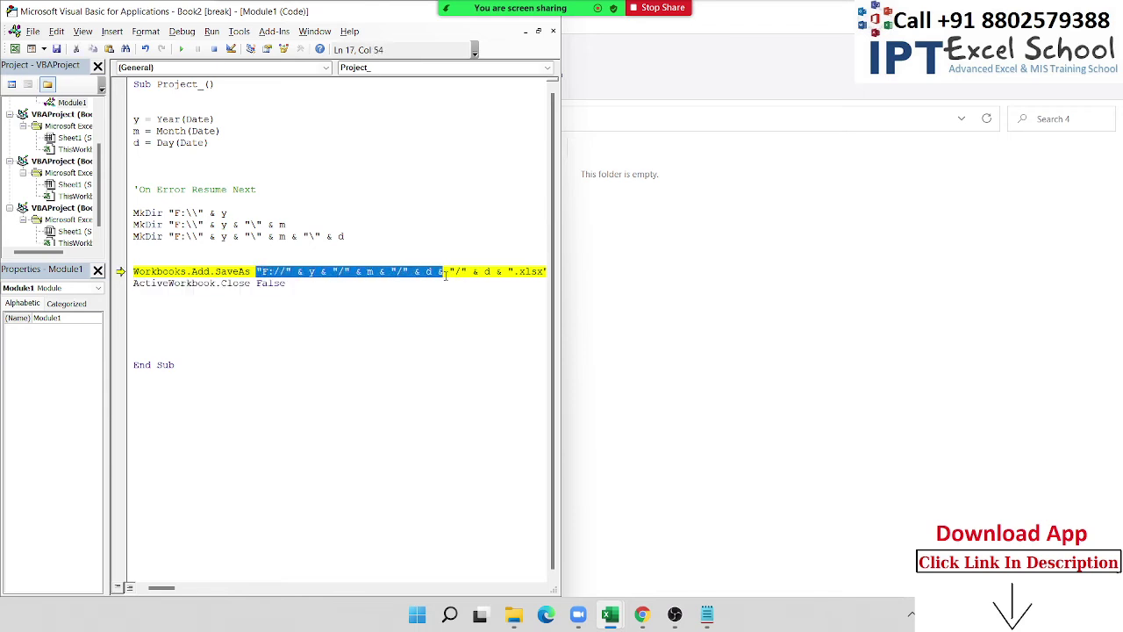
mouse_move(437, 271)
type("F:\\2021\\8\\4")
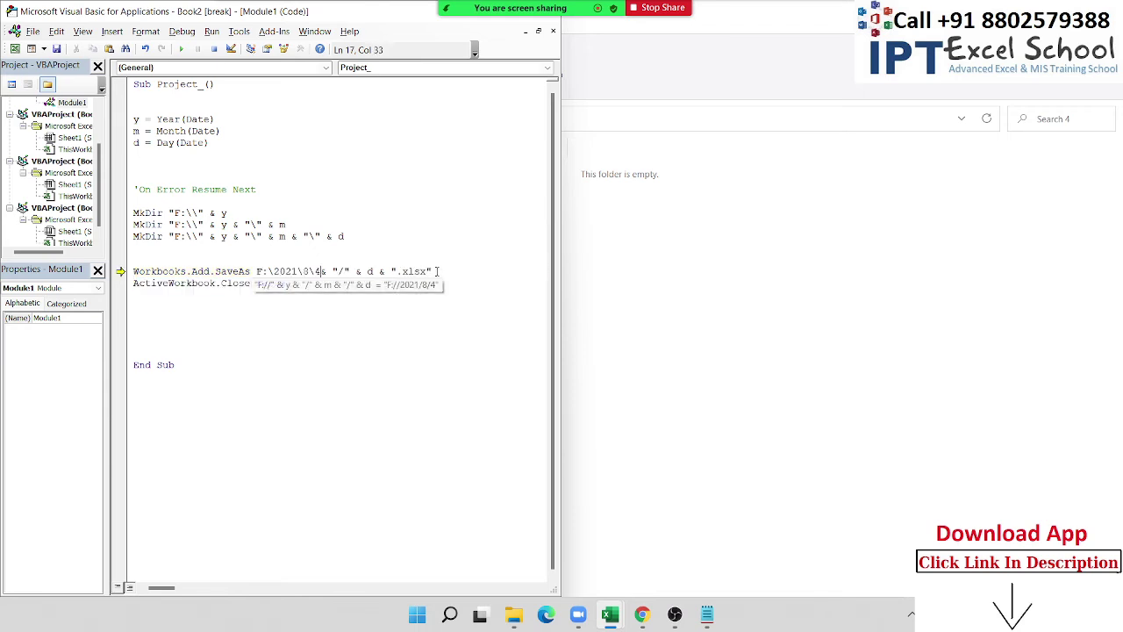
type("\"")
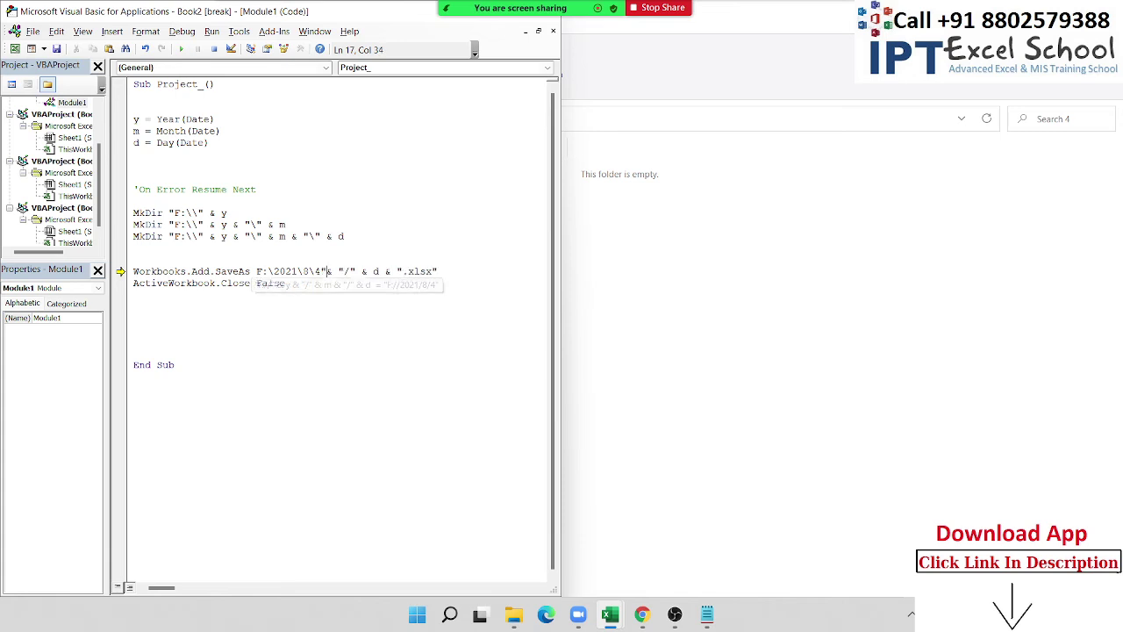
left_click(256, 271)
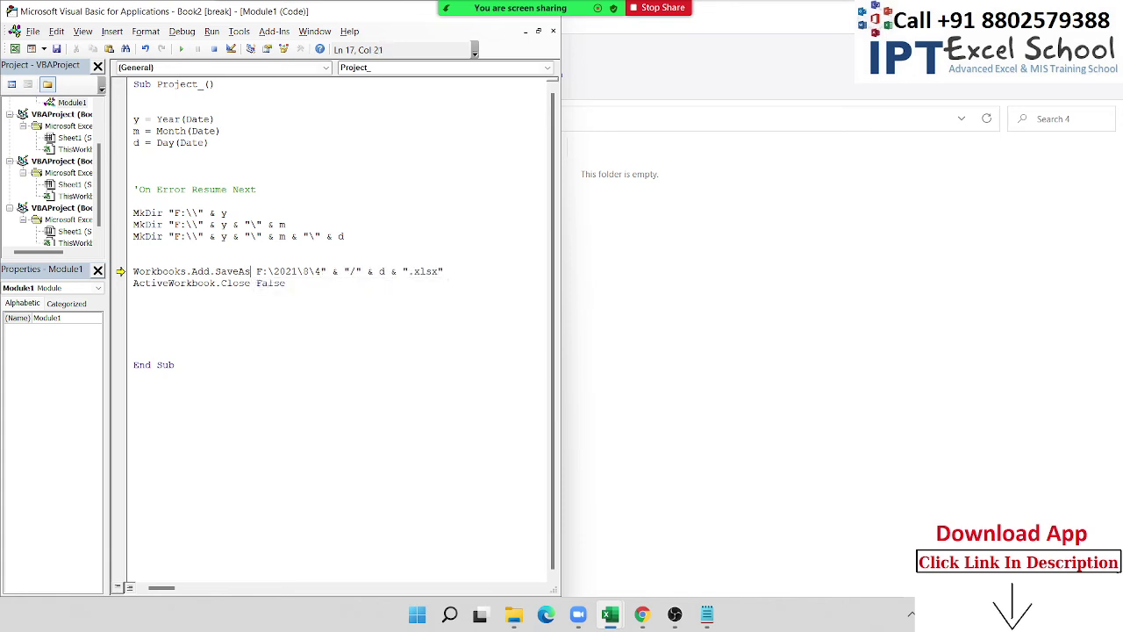
type("\"")
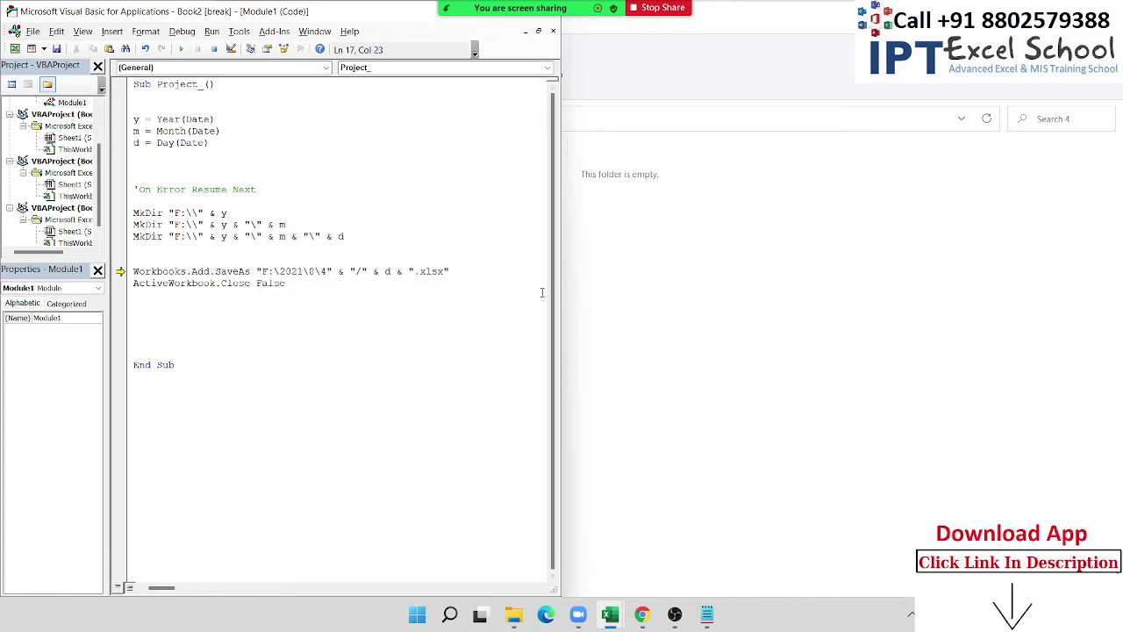
left_click(509, 302)
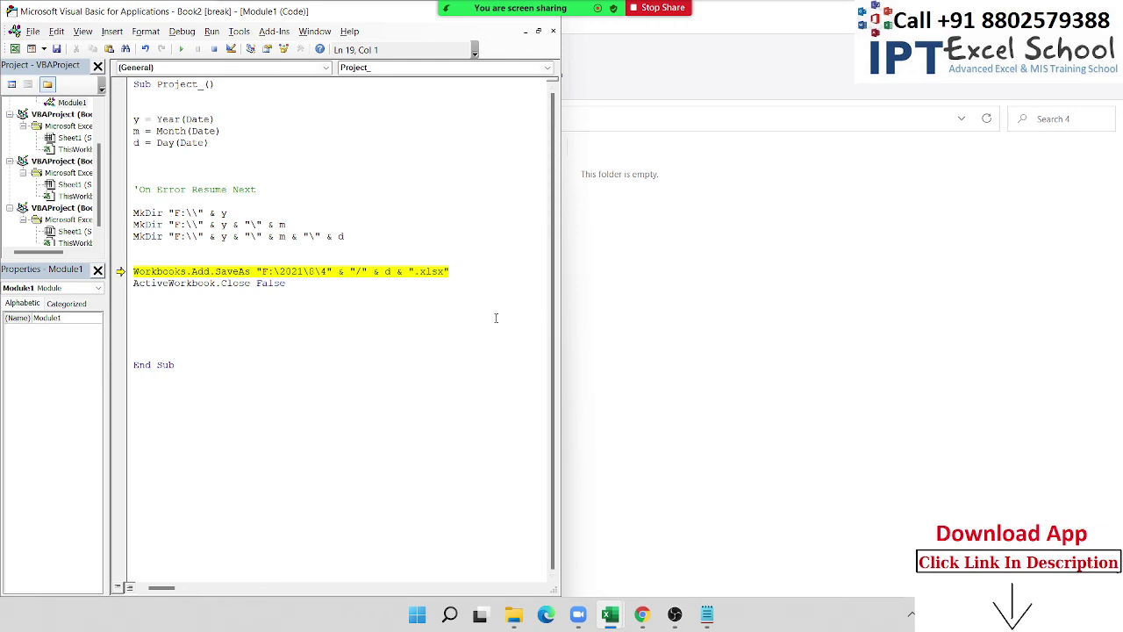
left_click(361, 272)
key("BackSpace")
type("\\")
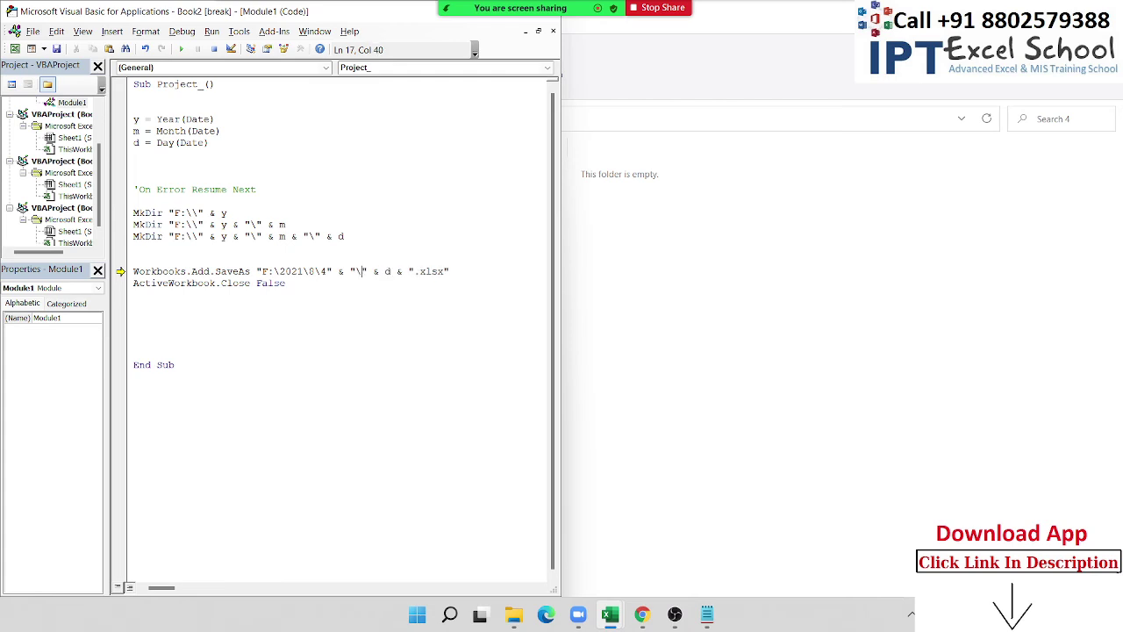
left_click(427, 351)
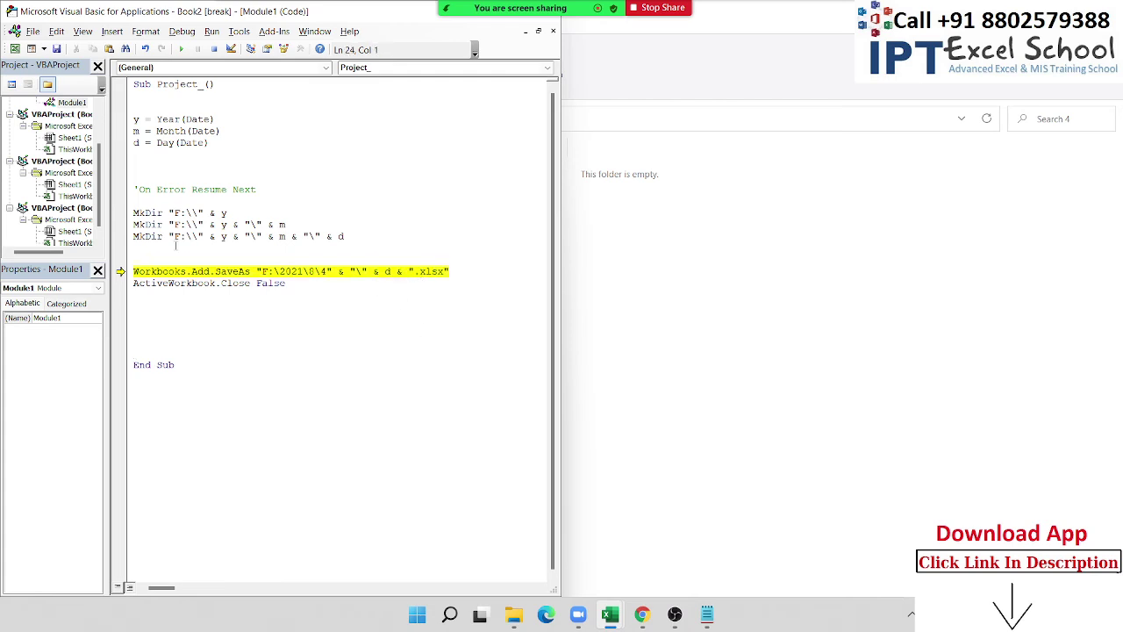
Resume the macro, then close the spare Book5 workbook and close Book4 with Don't Save.
left_click(180, 49)
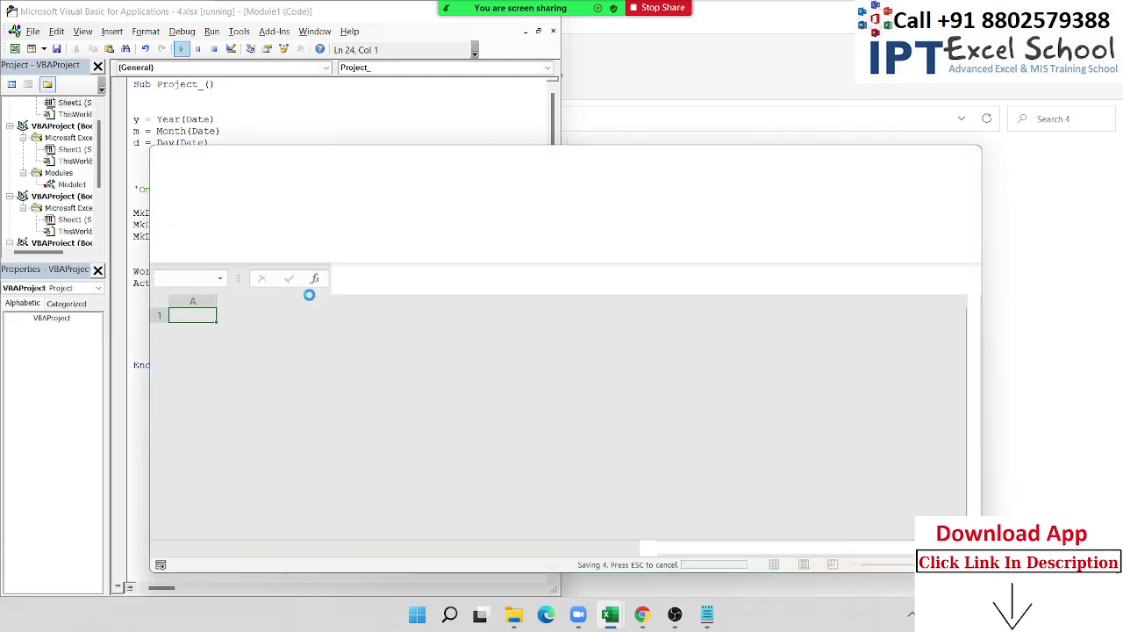
scroll(316, 331, "down", 4)
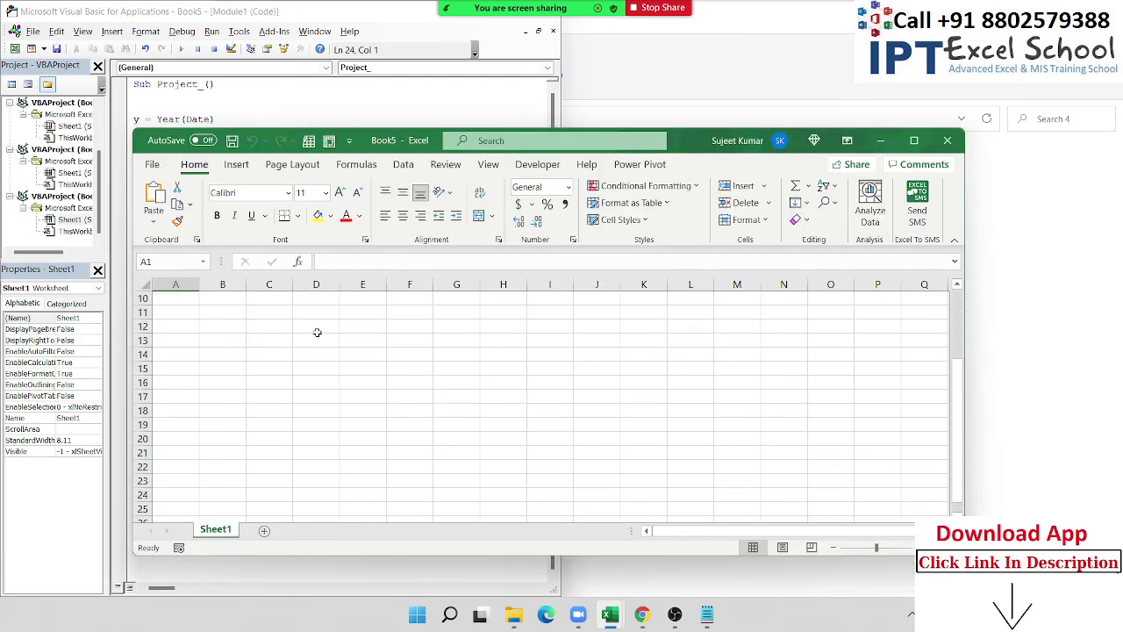
scroll(316, 331, "up", 4)
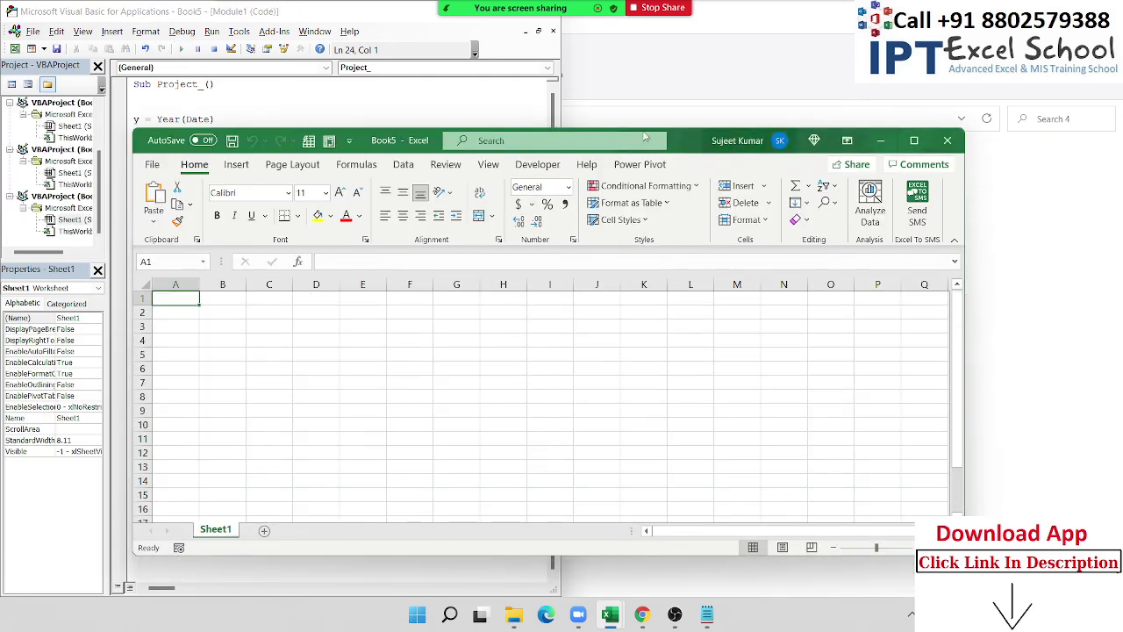
mouse_move(707, 147)
left_mouse_down()
mouse_move(773, 408)
mouse_move(768, 149)
left_mouse_up()
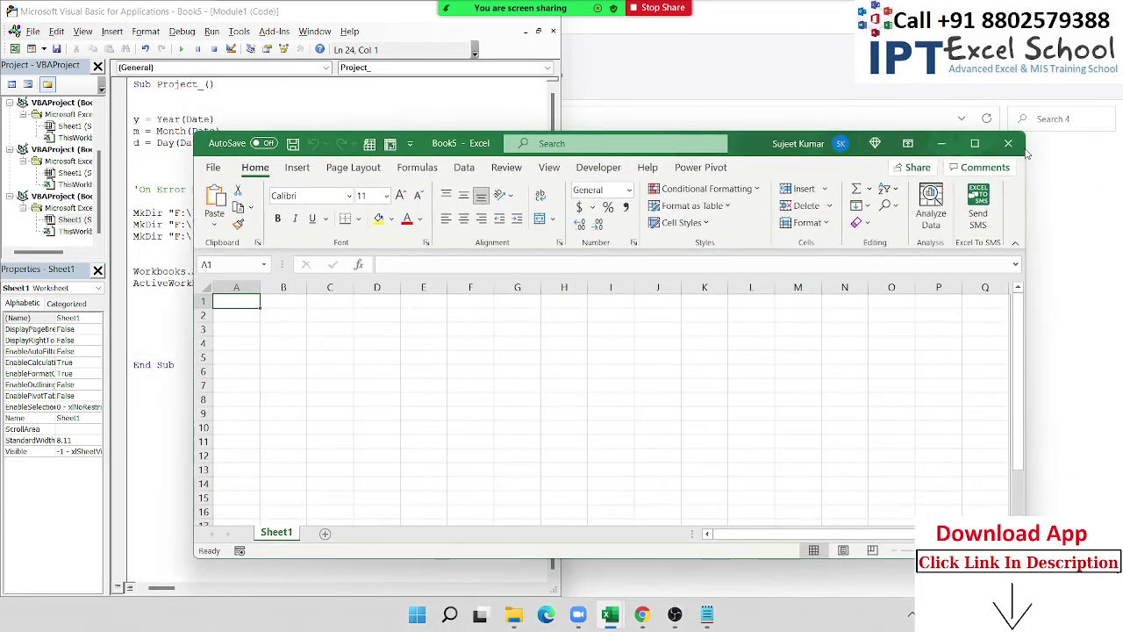
left_click(1009, 144)
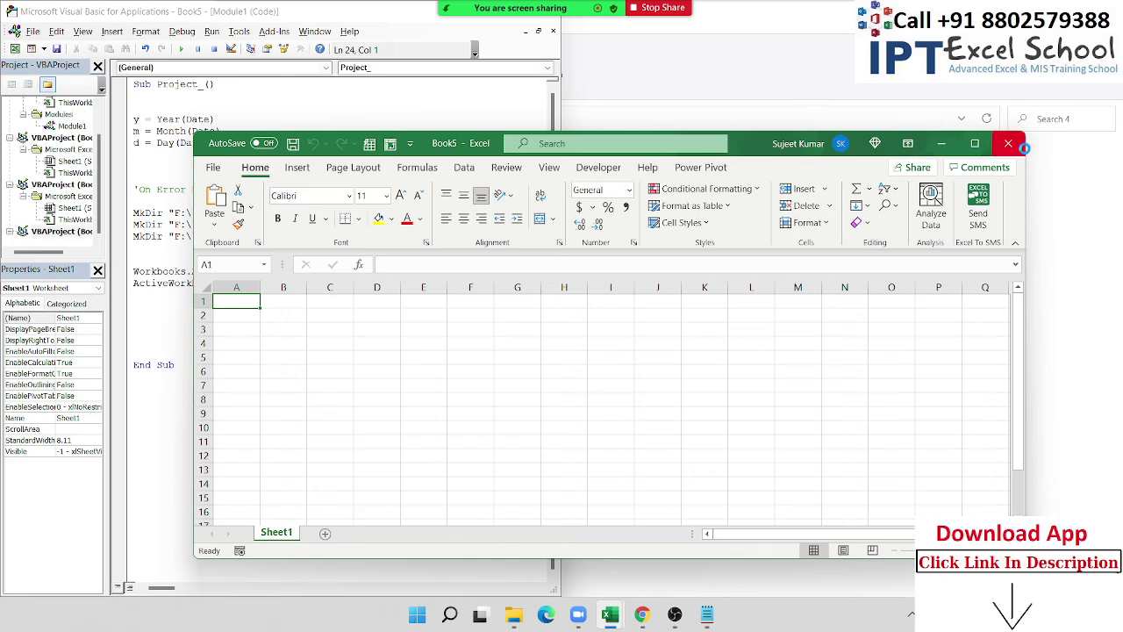
left_click(932, 124)
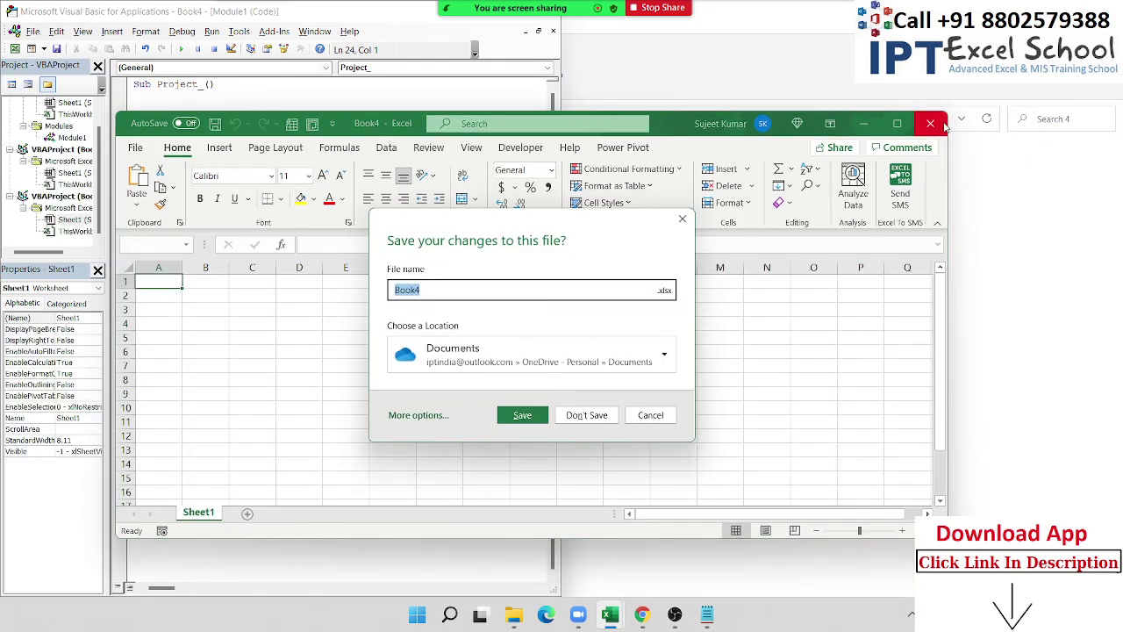
left_click(586, 415)
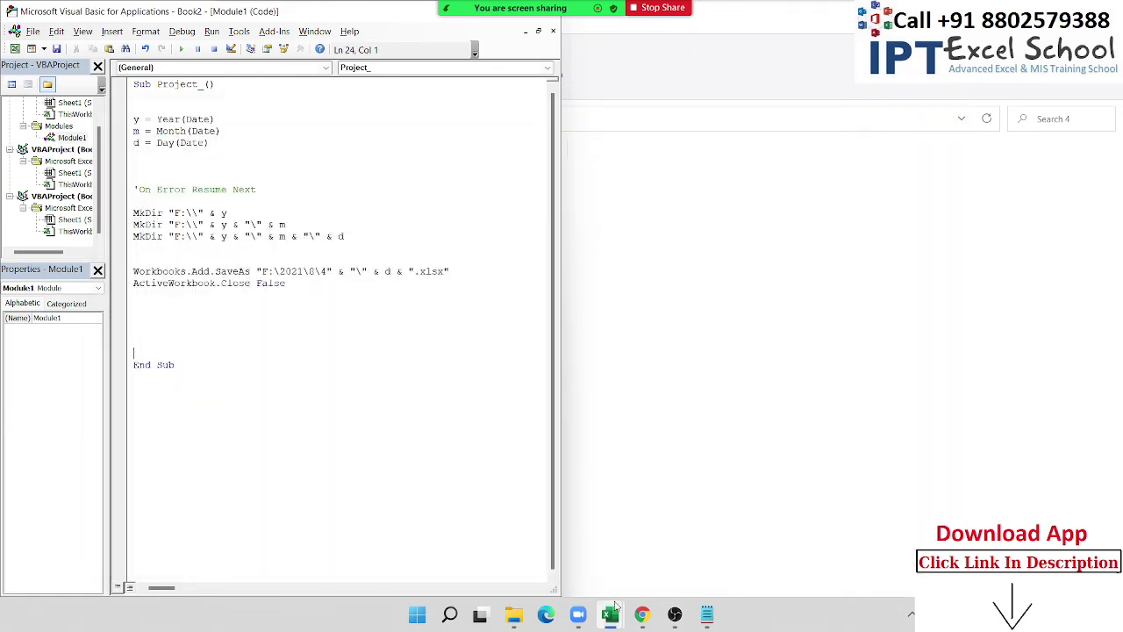
Replace the fixed year 2021 in the SaveAs path with " & y & "\" & concatenation.
mouse_move(609, 614)
left_click(274, 271)
type("\" ")
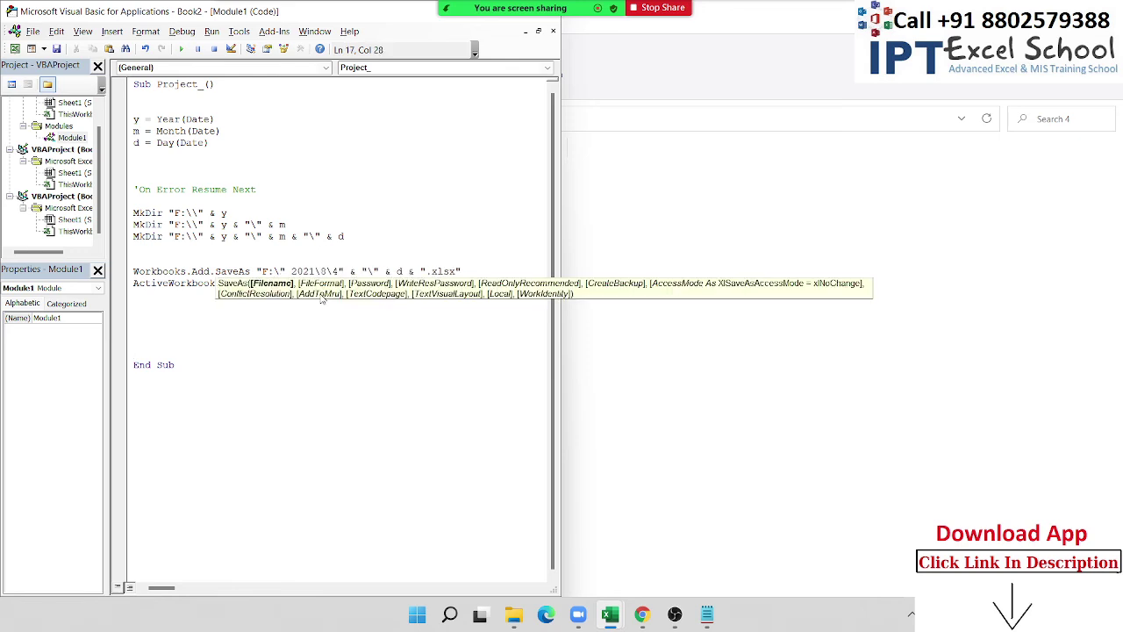
type("&")
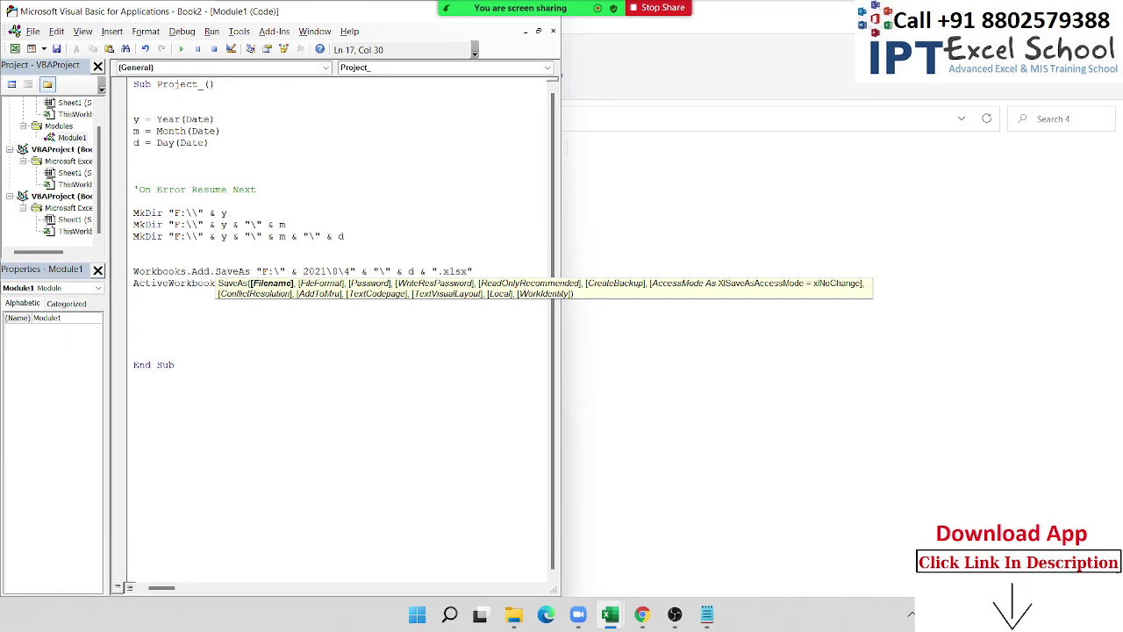
key("Delete")
key("Delete")
key("Delete")
key("Delete")
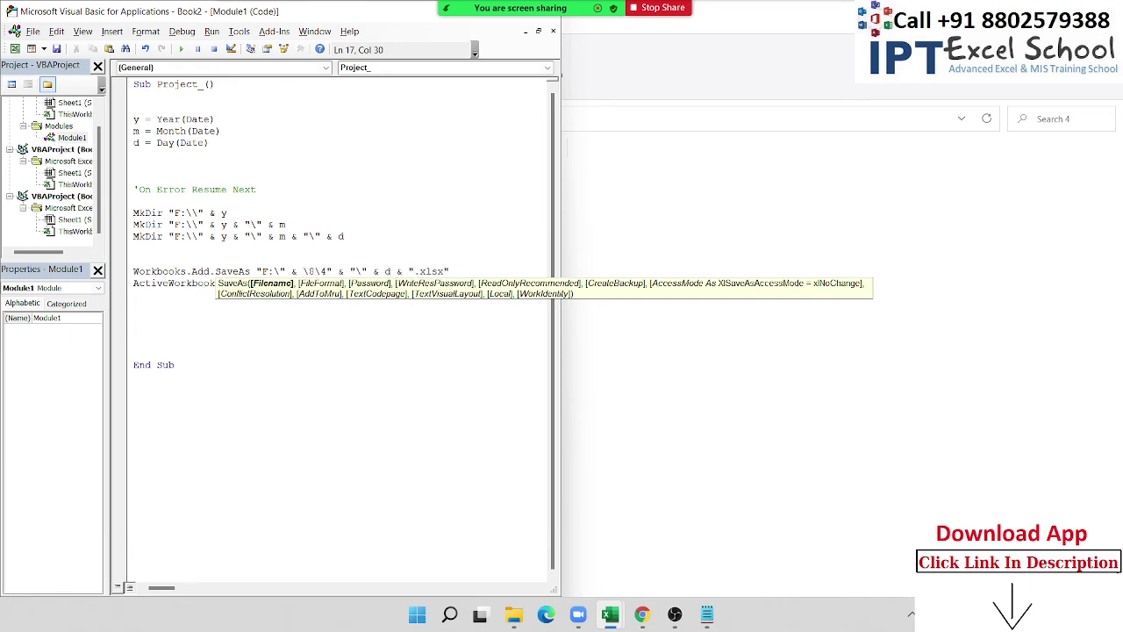
type("y ")
type("& ")
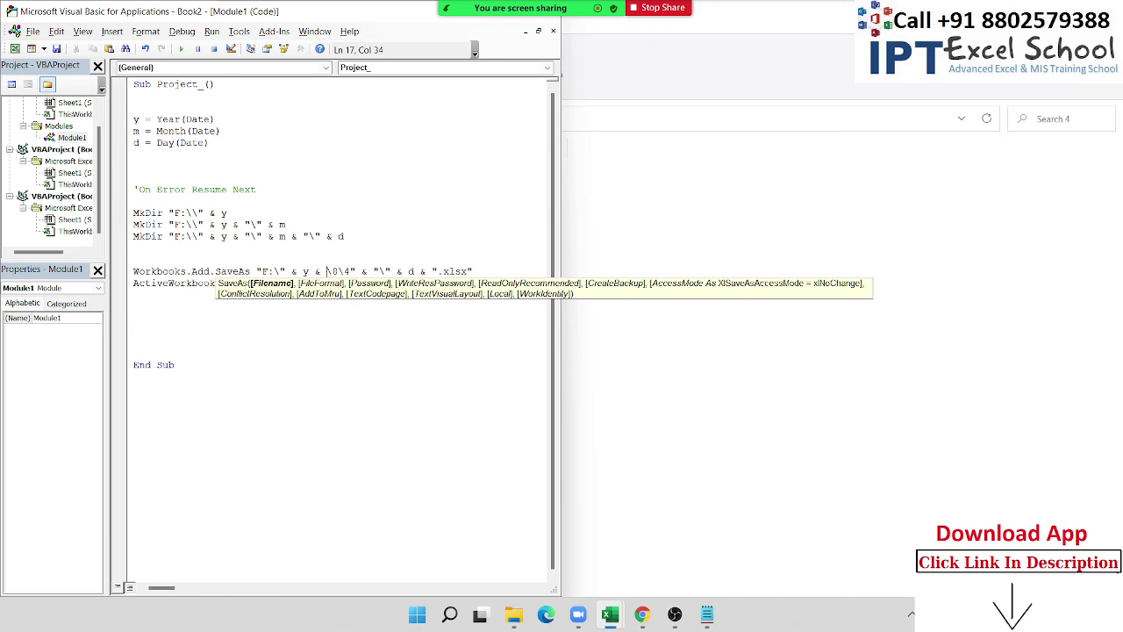
type("\"\\\" ")
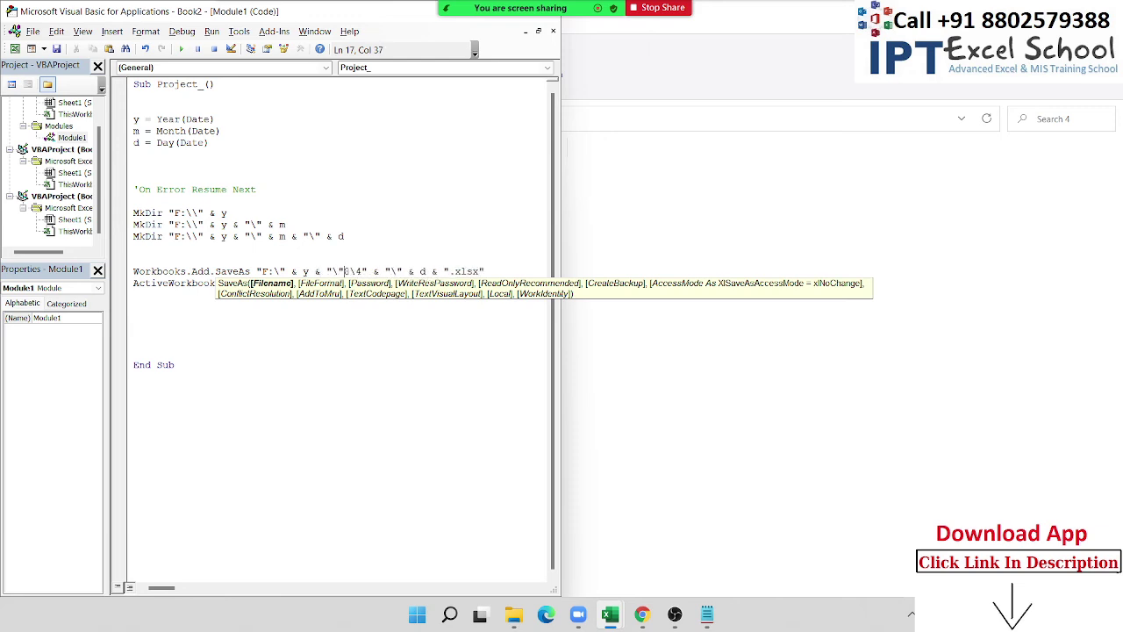
type("&")
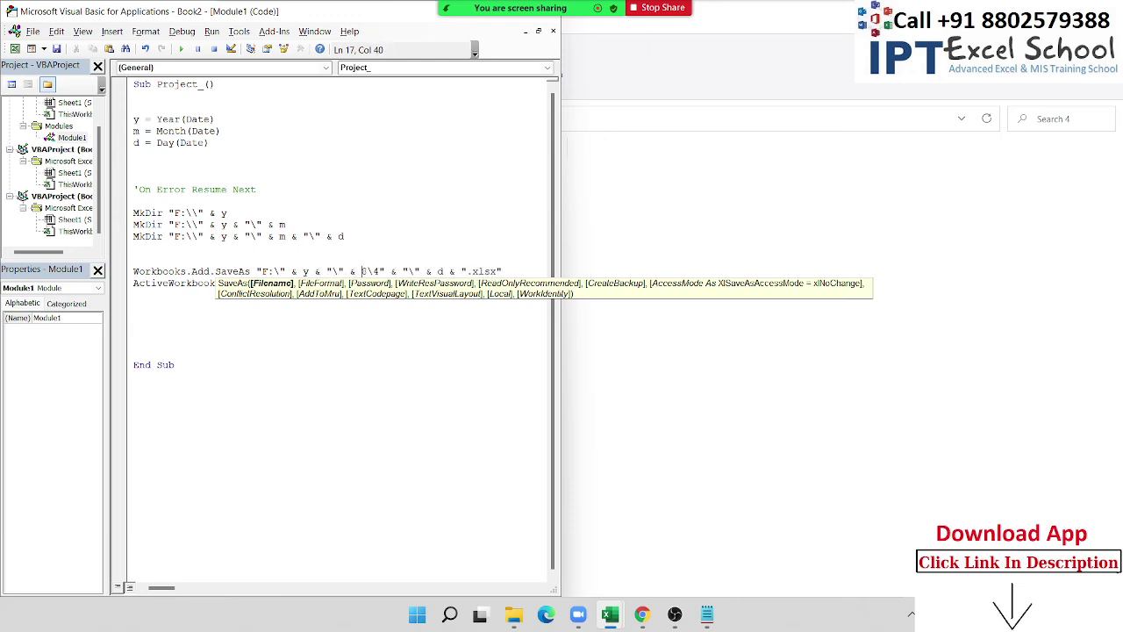
key("Return")
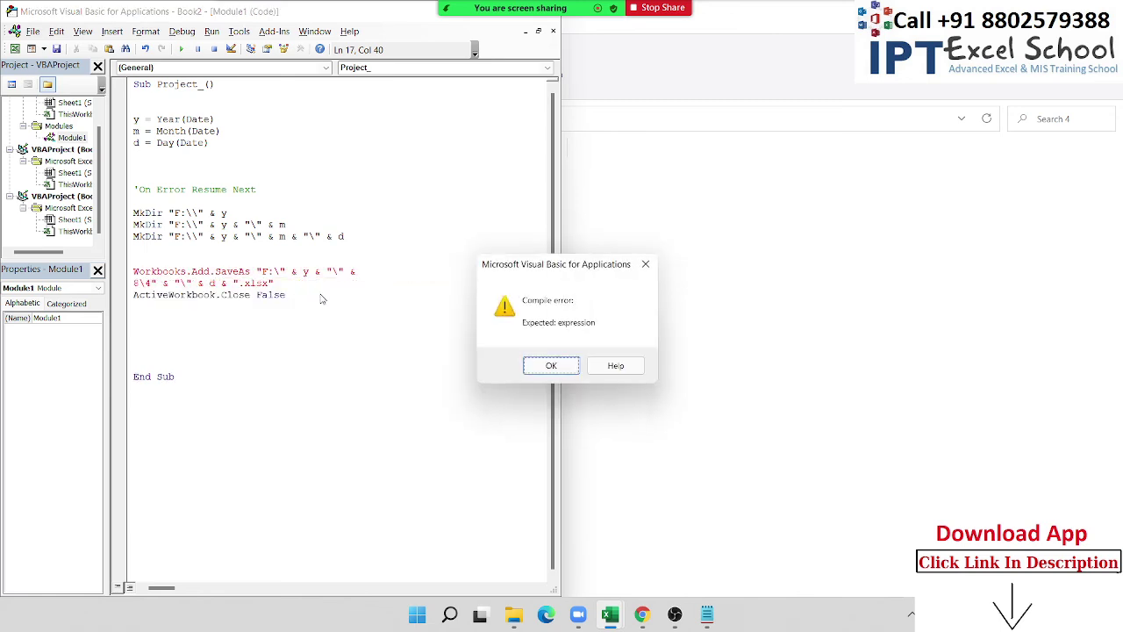
key("Return")
key("ctrl+z")
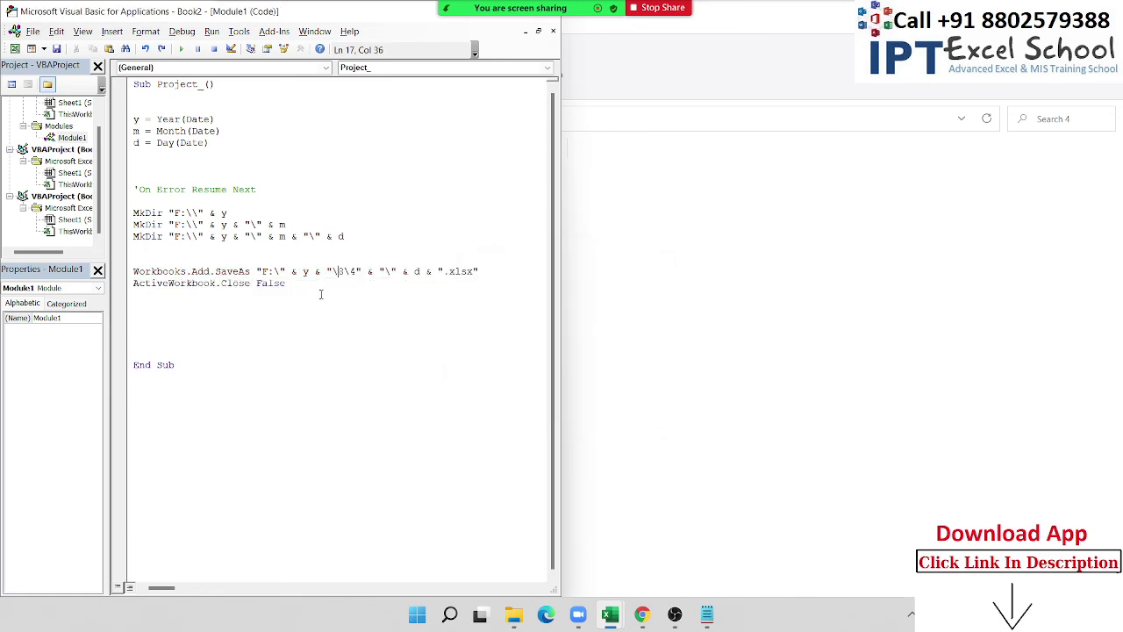
Replace the fixed month 8 and day 4 with the m and d variables, removing the stray quote.
type("\" ")
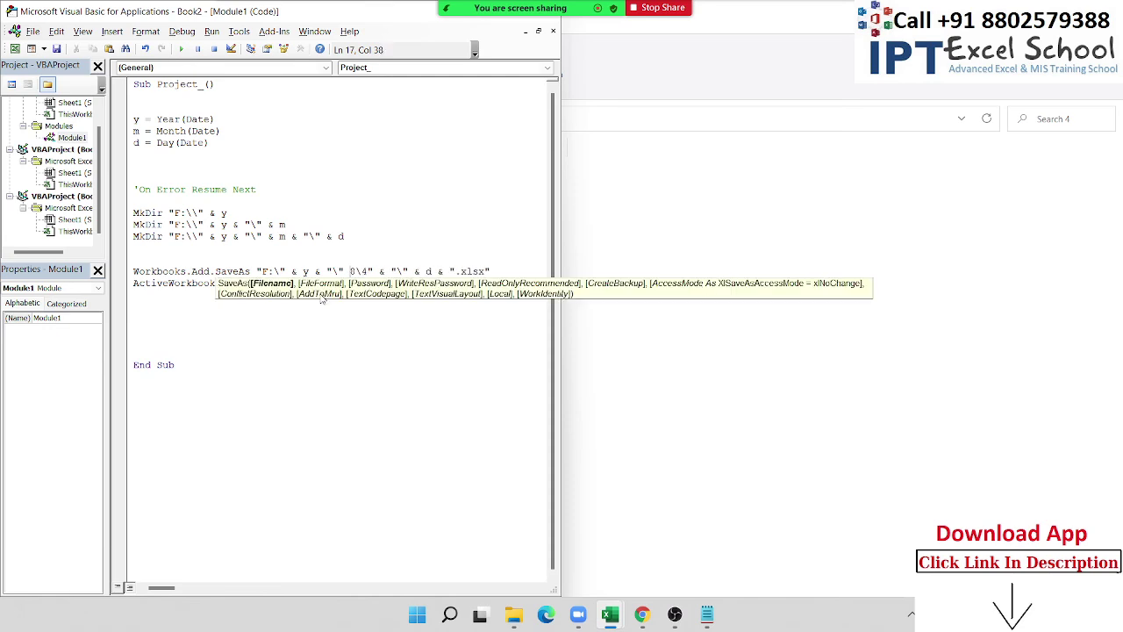
type("&")
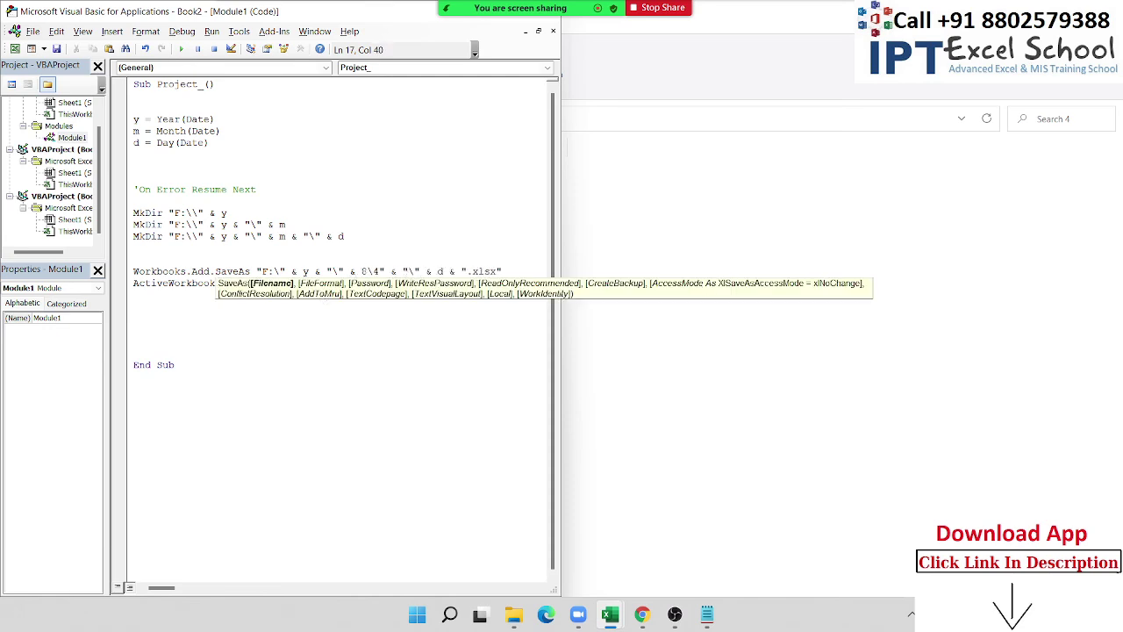
key("Delete")
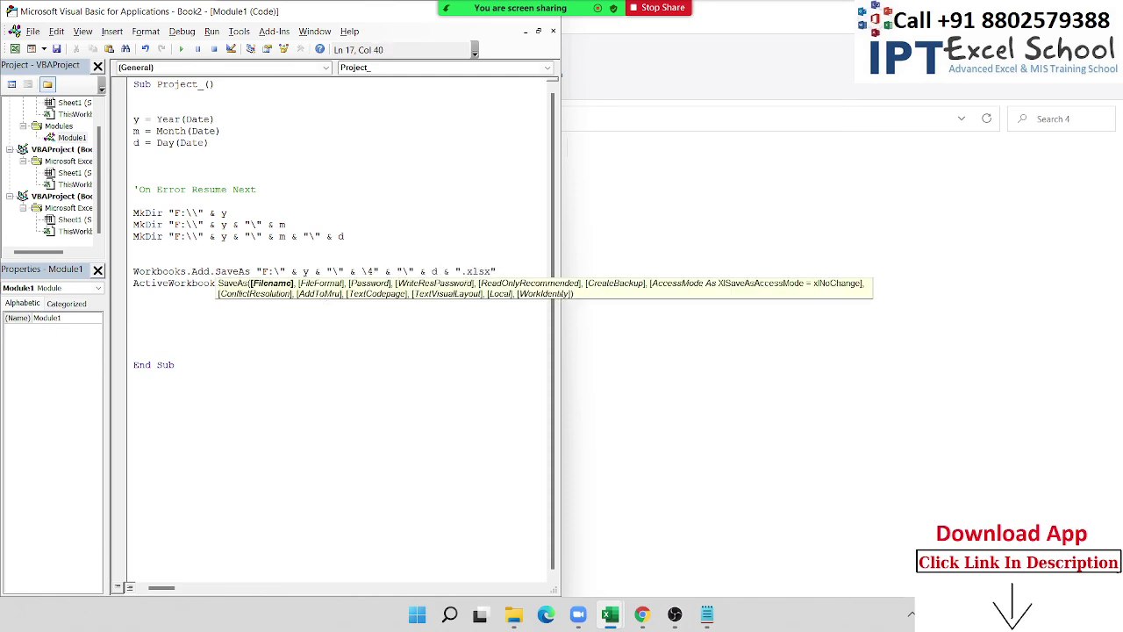
type("m ")
type("& ")
type("\"\\")
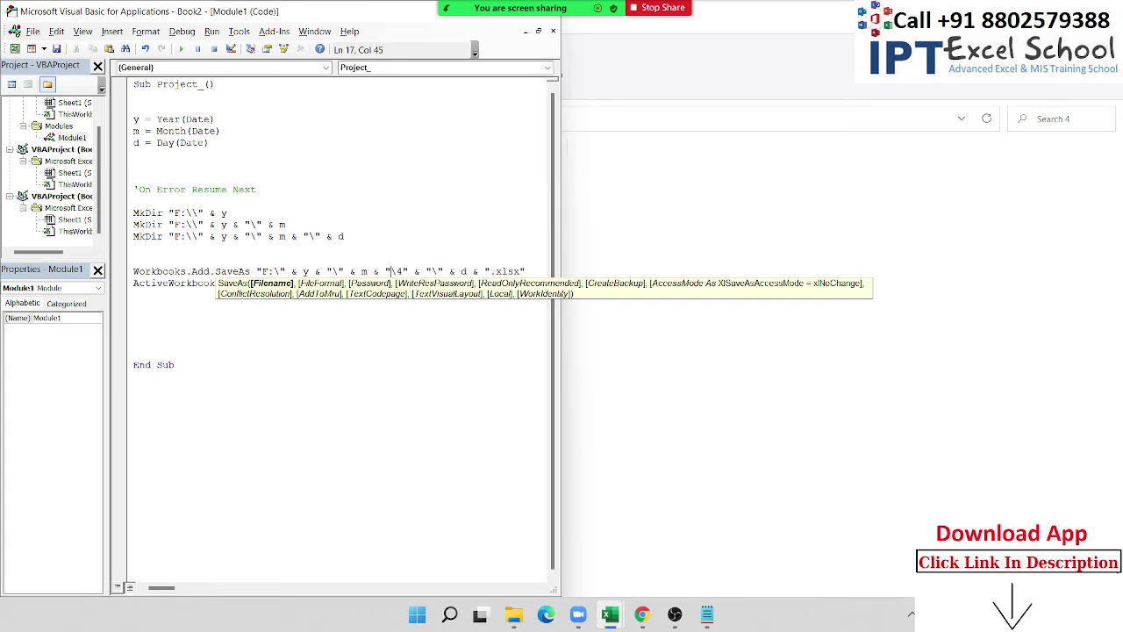
type("\" ")
type("&")
key("Delete")
type("d")
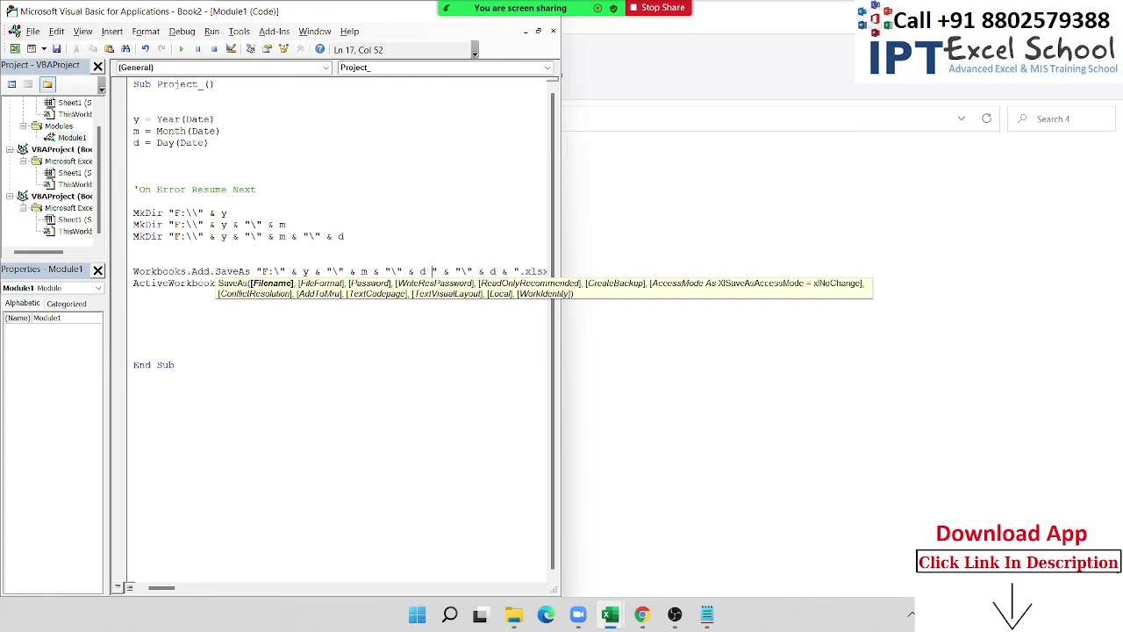
key("Delete")
left_click(279, 327)
left_click(361, 262)
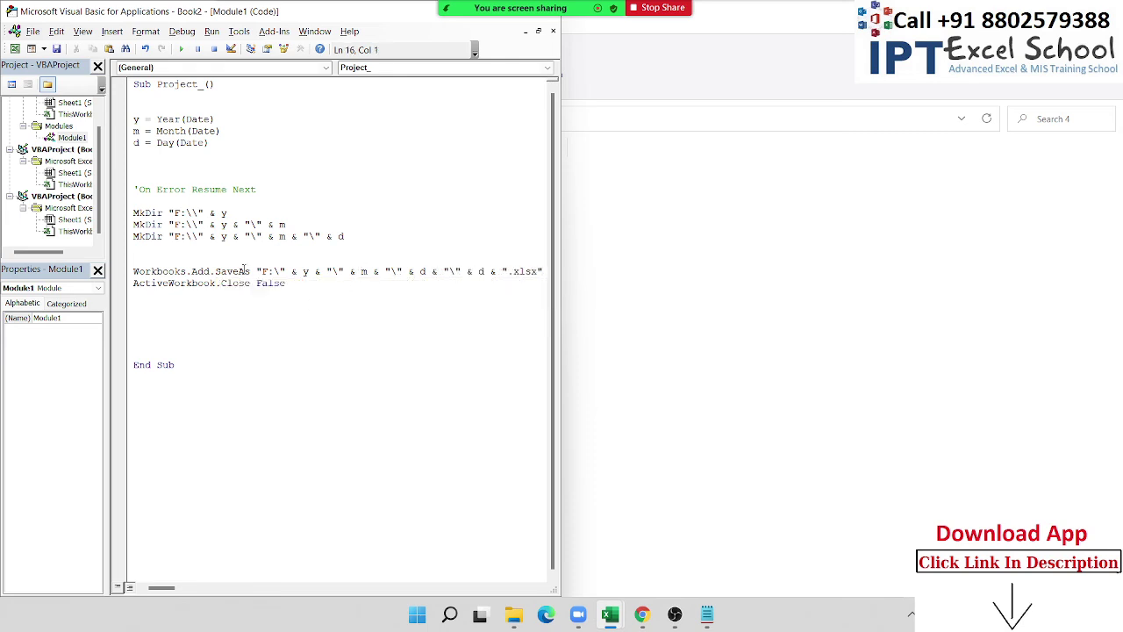
left_click(515, 612)
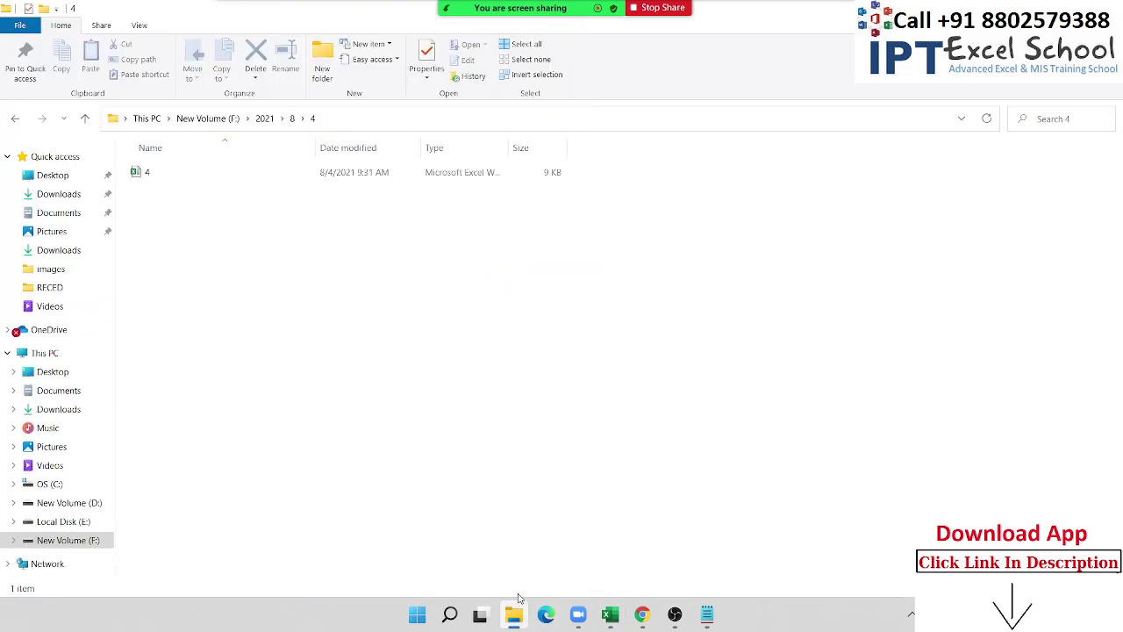
Go up to New Volume (F:) and permanently delete the 2021 folder with Shift+Delete.
left_click(229, 128)
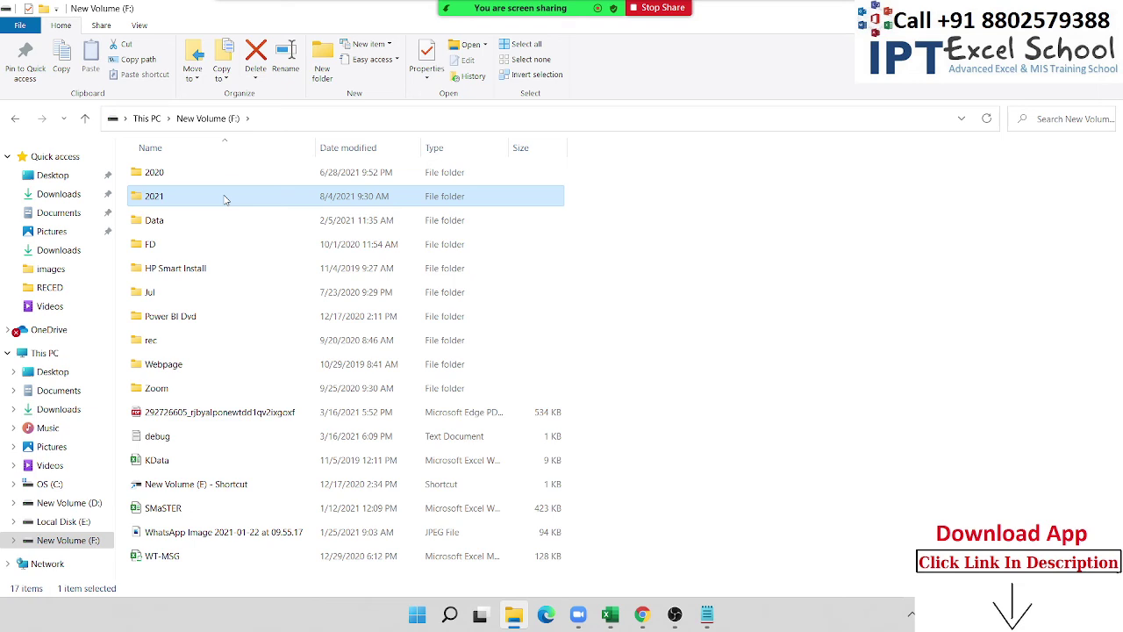
key("shift+Delete")
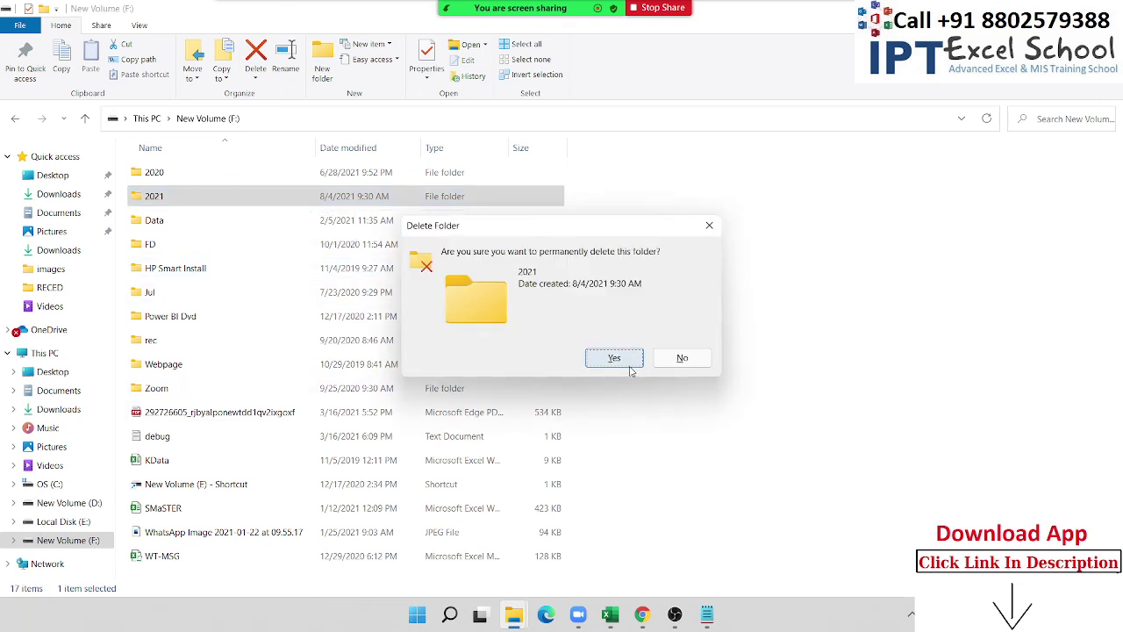
left_click(614, 358)
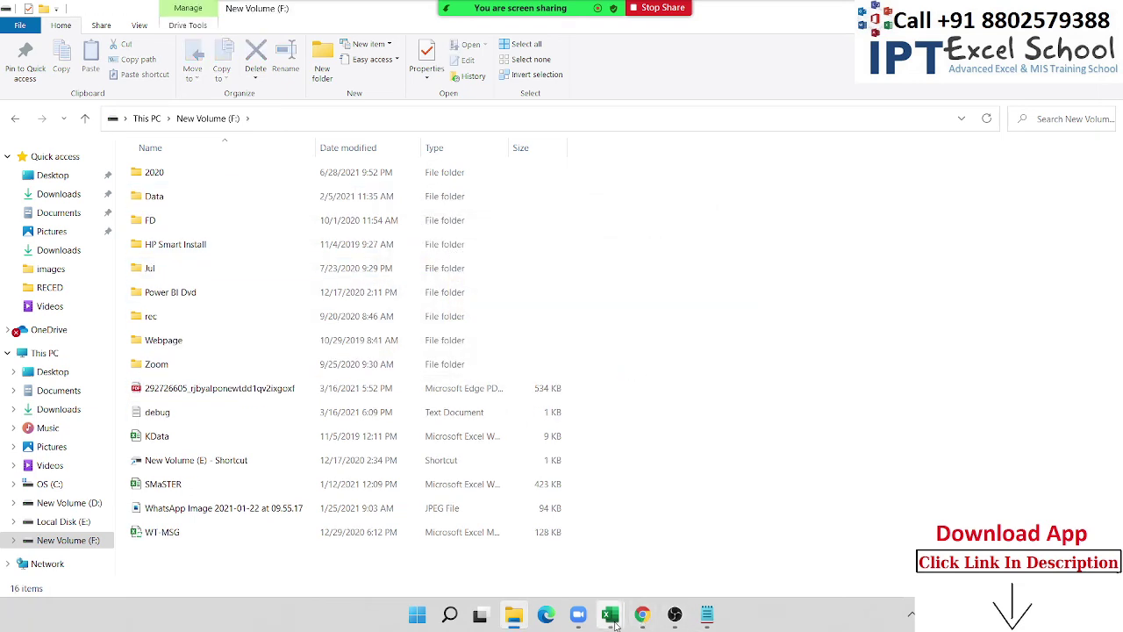
Close the spare Book4 workbook with Don't Save, then close Book3, leaving only Book2.
mouse_move(615, 621)
left_click(849, 533)
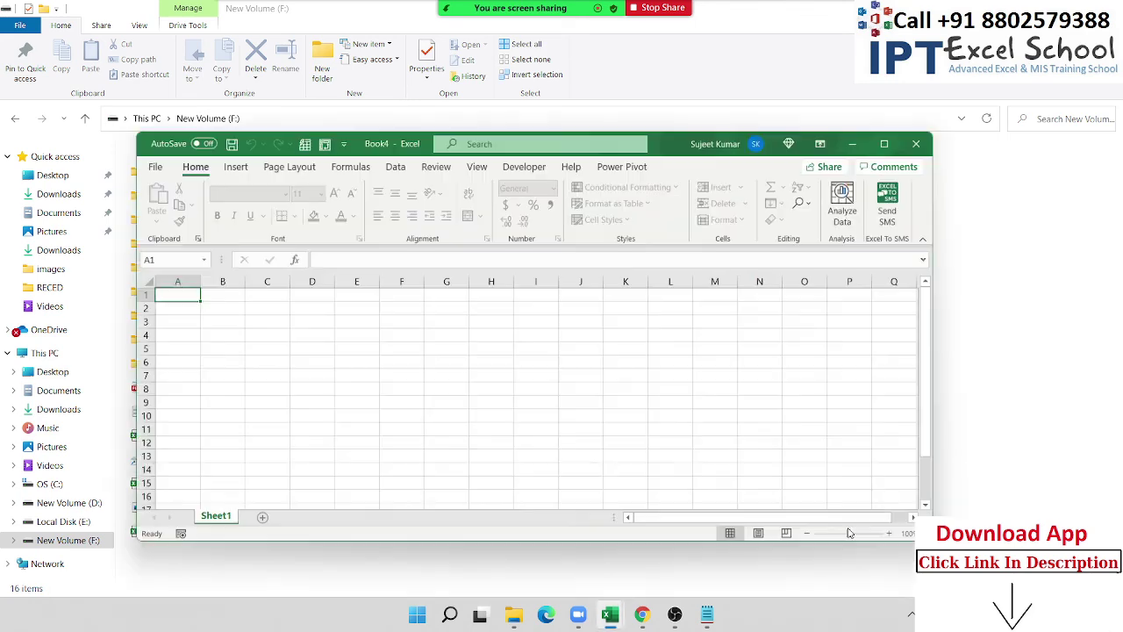
left_click(930, 123)
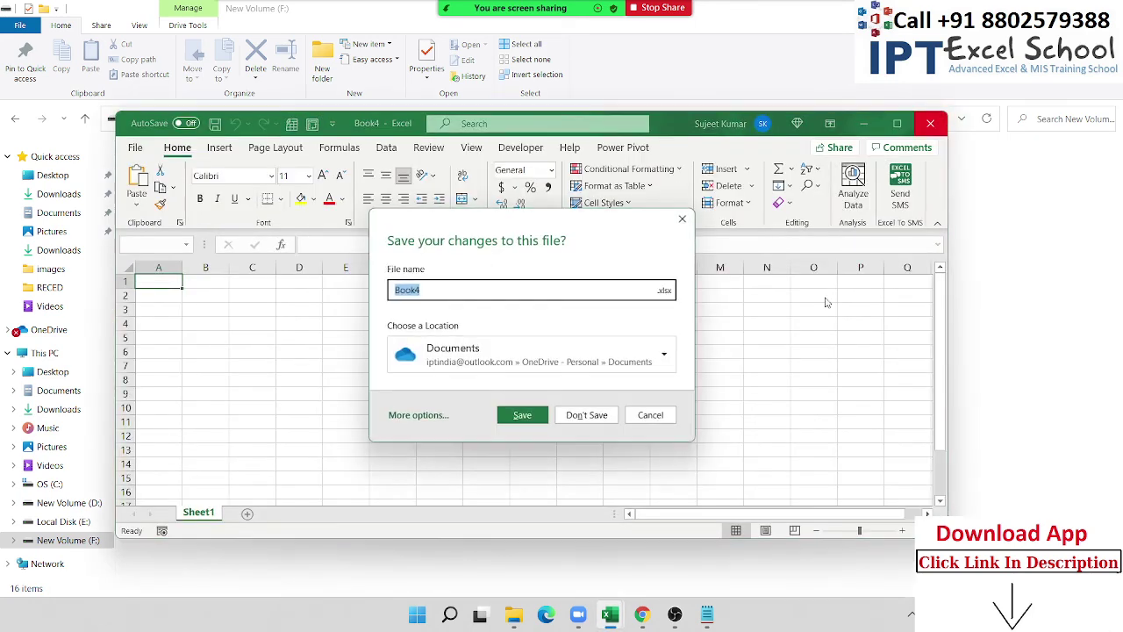
left_click(600, 418)
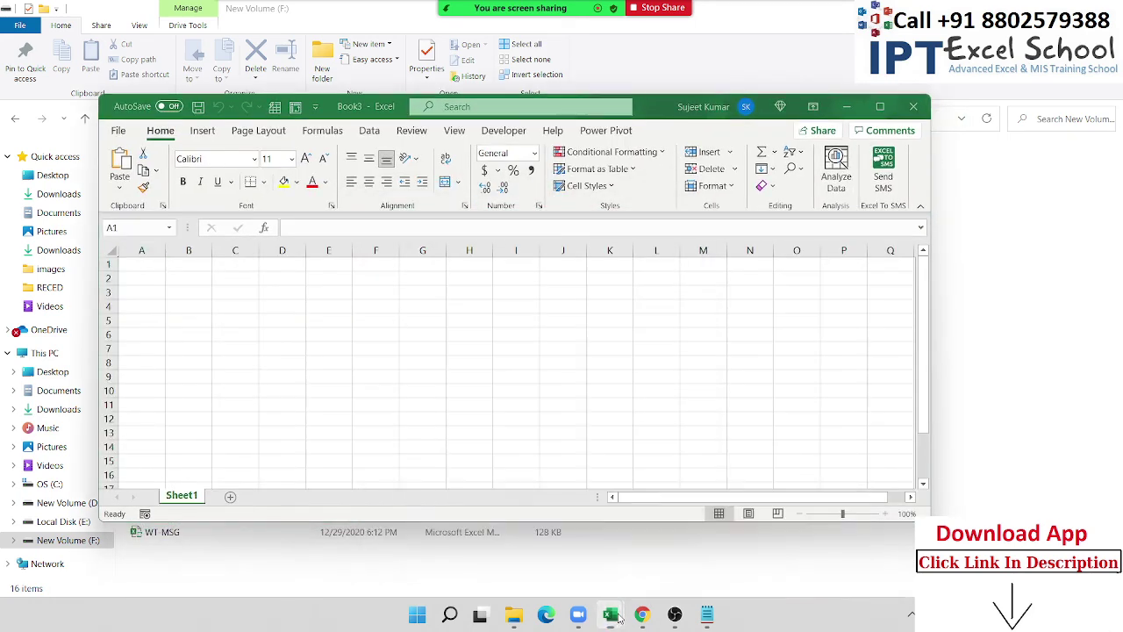
mouse_move(619, 619)
left_click(742, 561)
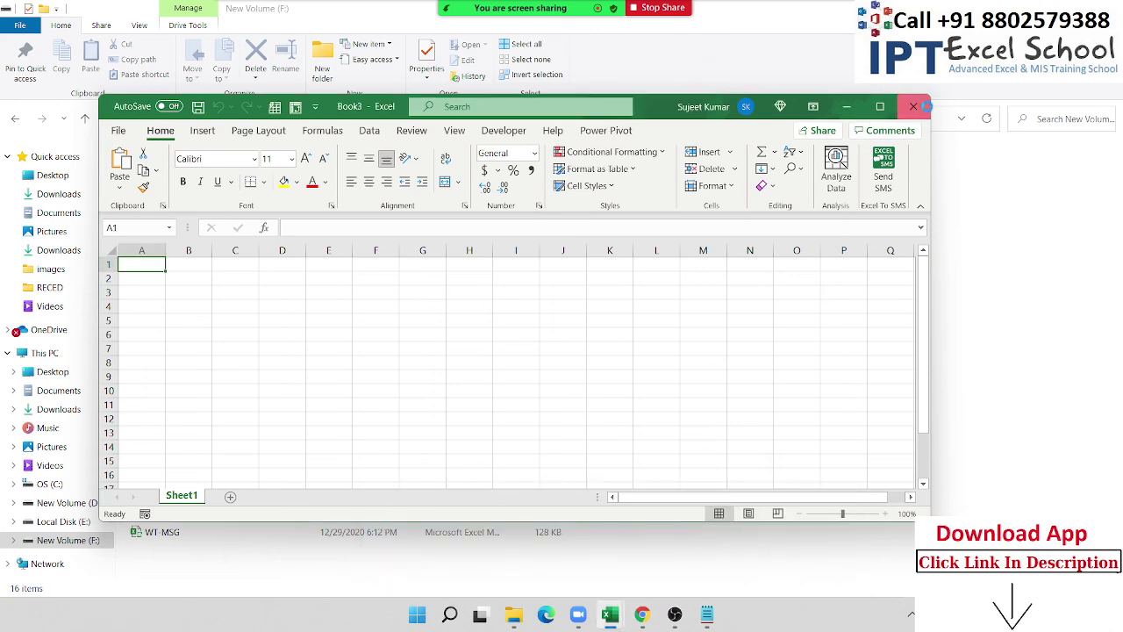
left_click(926, 105)
mouse_move(619, 614)
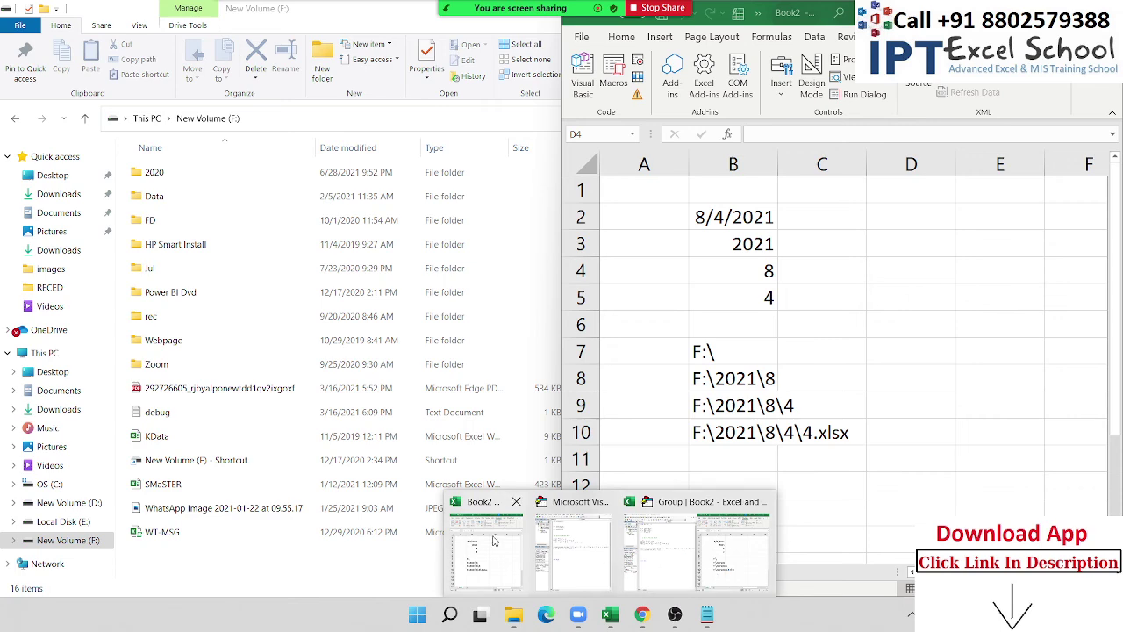
Rerun the Project_ macro beside Book2, then view New Volume (F:) showing the new 2021 folder.
left_click(599, 543)
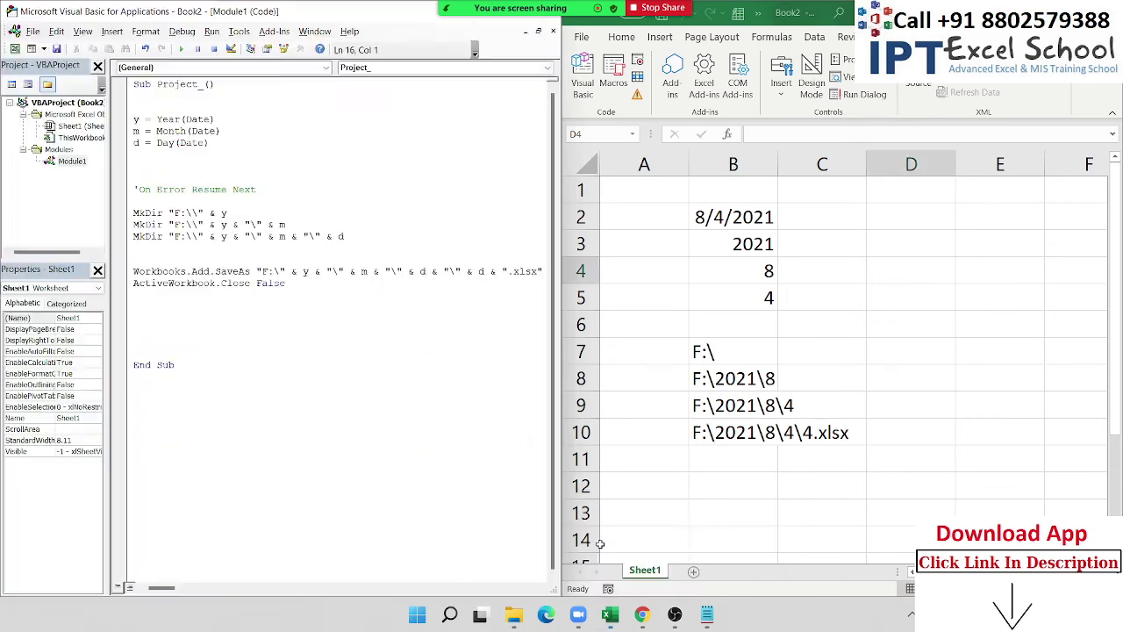
left_click(310, 330)
left_click(821, 271)
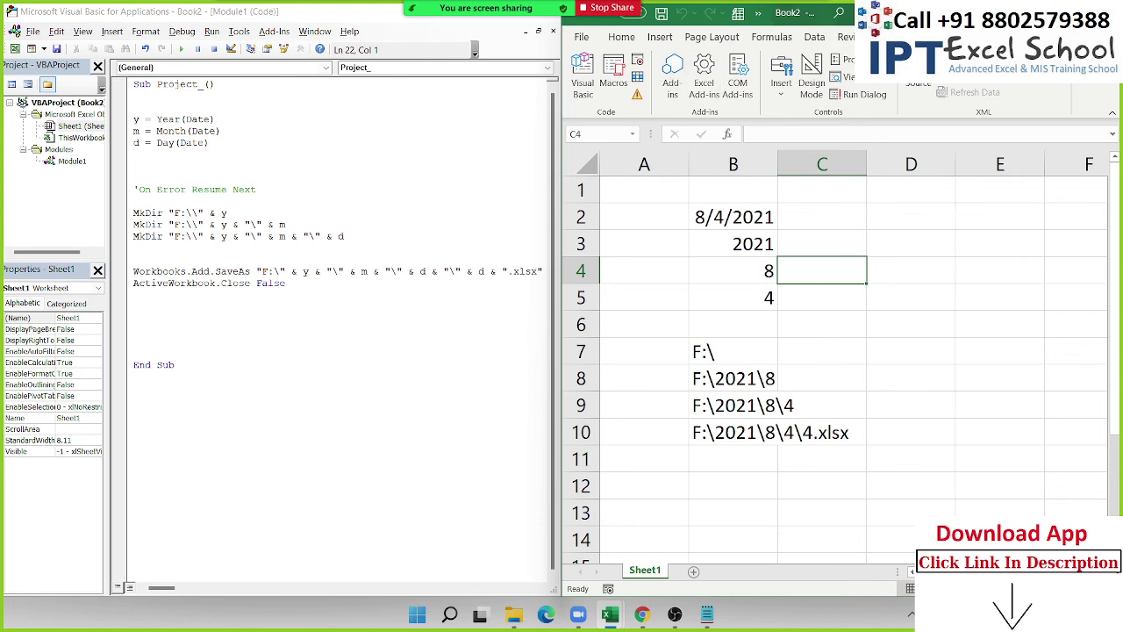
left_click(614, 89)
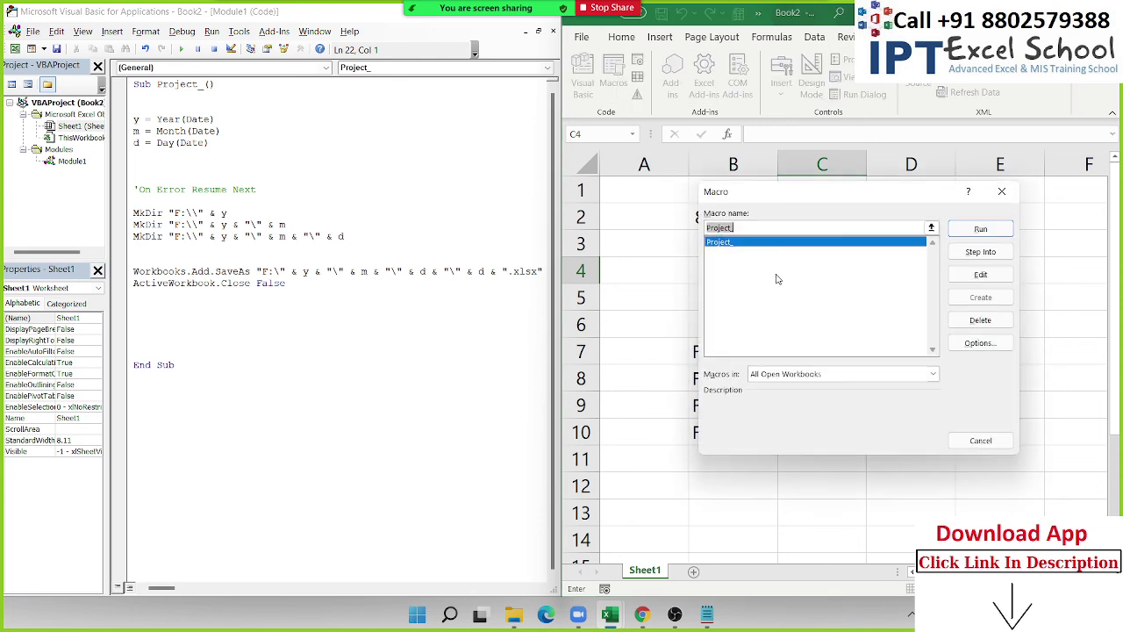
left_click(979, 230)
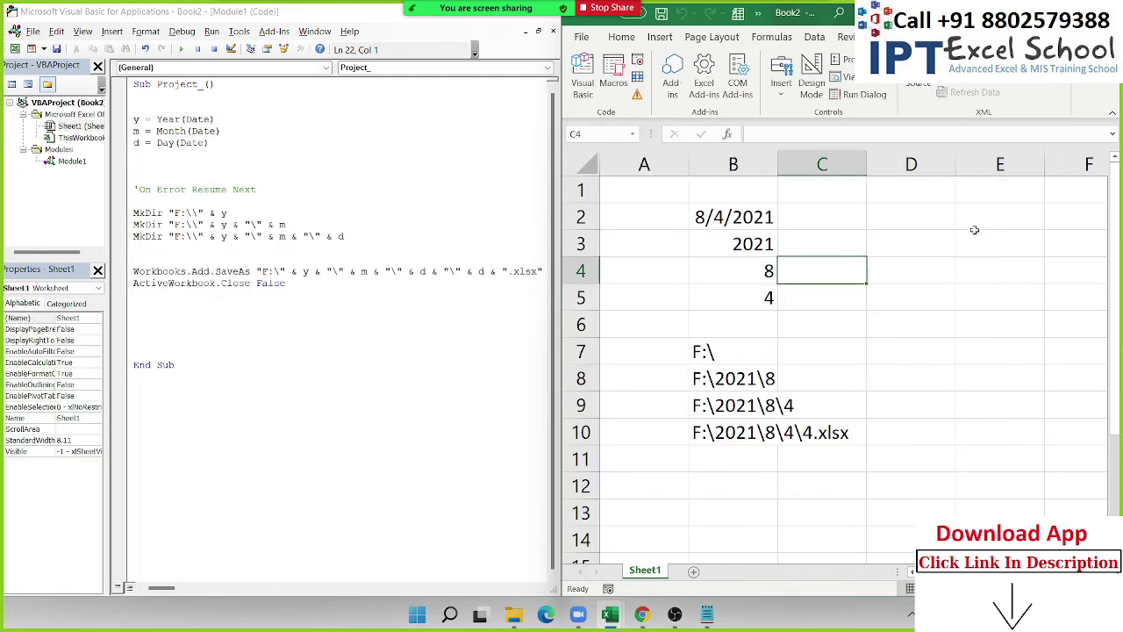
left_click(523, 620)
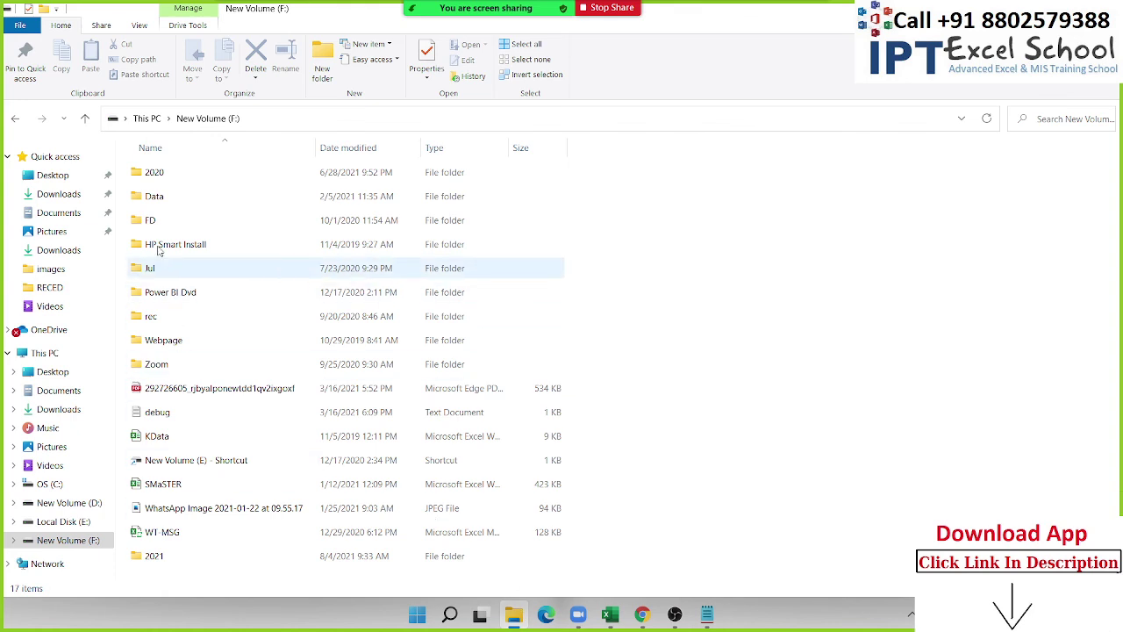
Open F:\2021\8\4 to confirm workbook 4 was saved there.
double_click(193, 557)
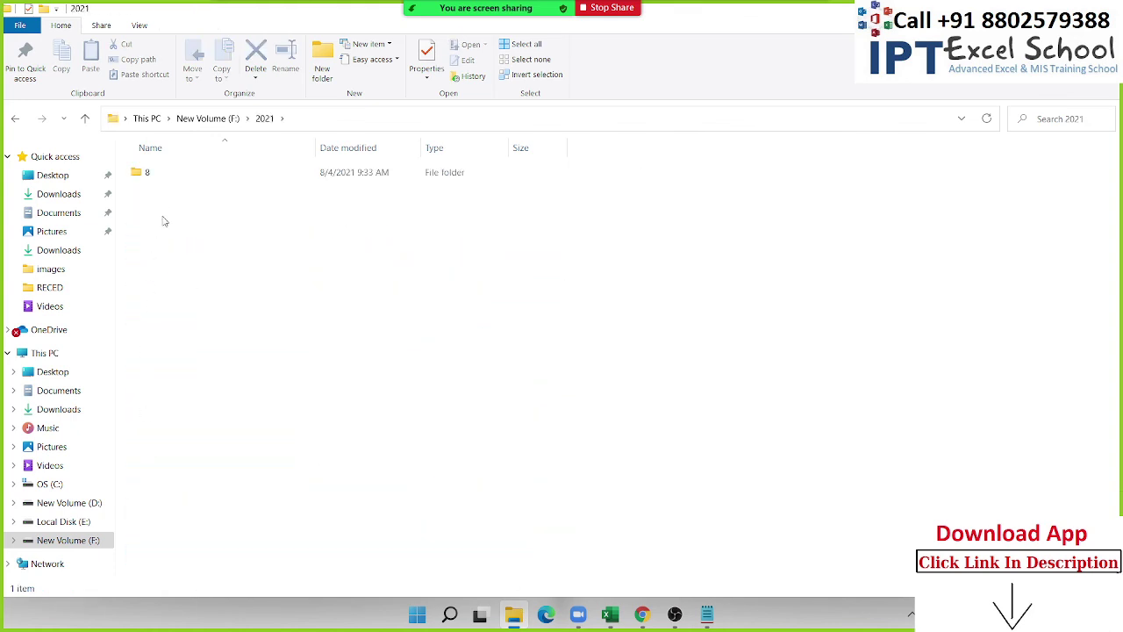
double_click(163, 176)
double_click(164, 181)
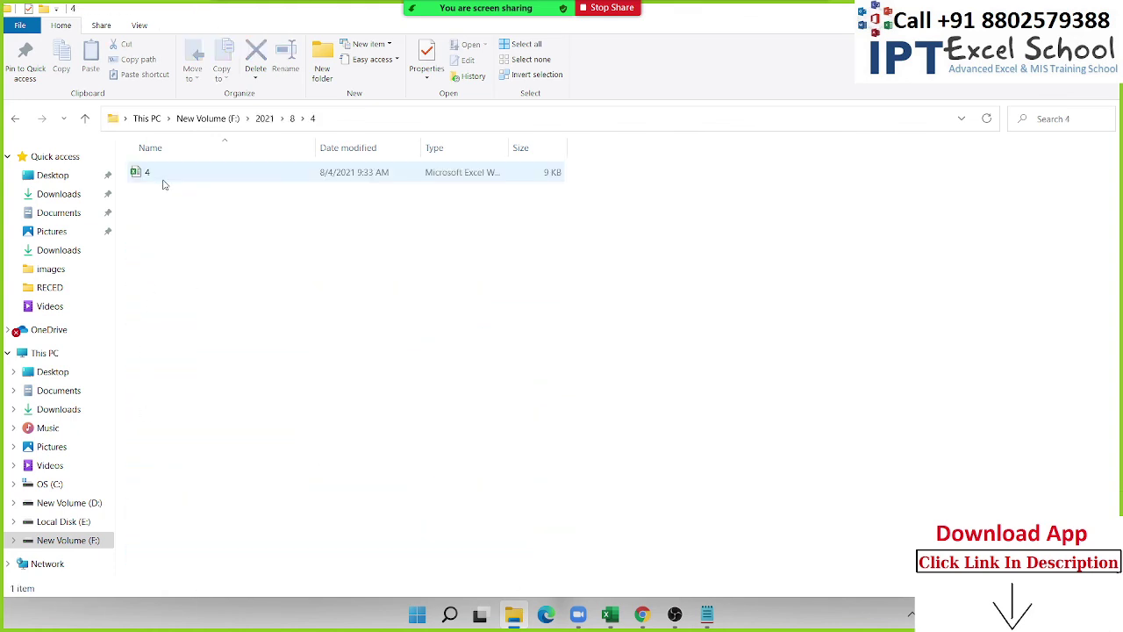
Permanently delete day folder 4 from F:\2021\8 and return to the VBA editor.
left_click(16, 121)
left_click(16, 121)
left_click(16, 121)
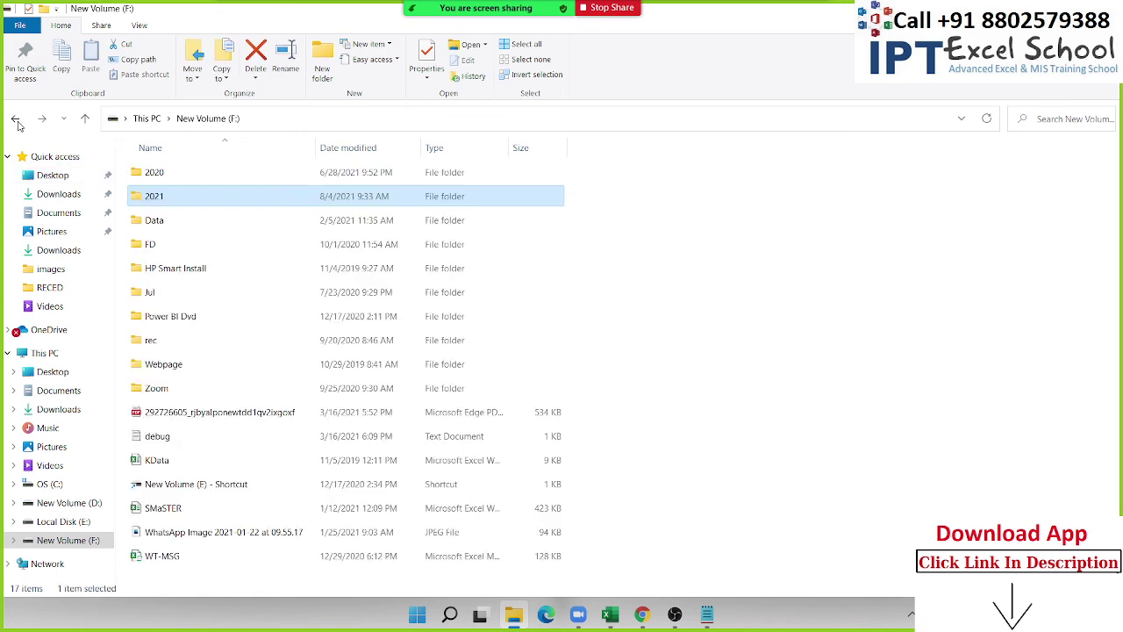
double_click(147, 203)
double_click(155, 186)
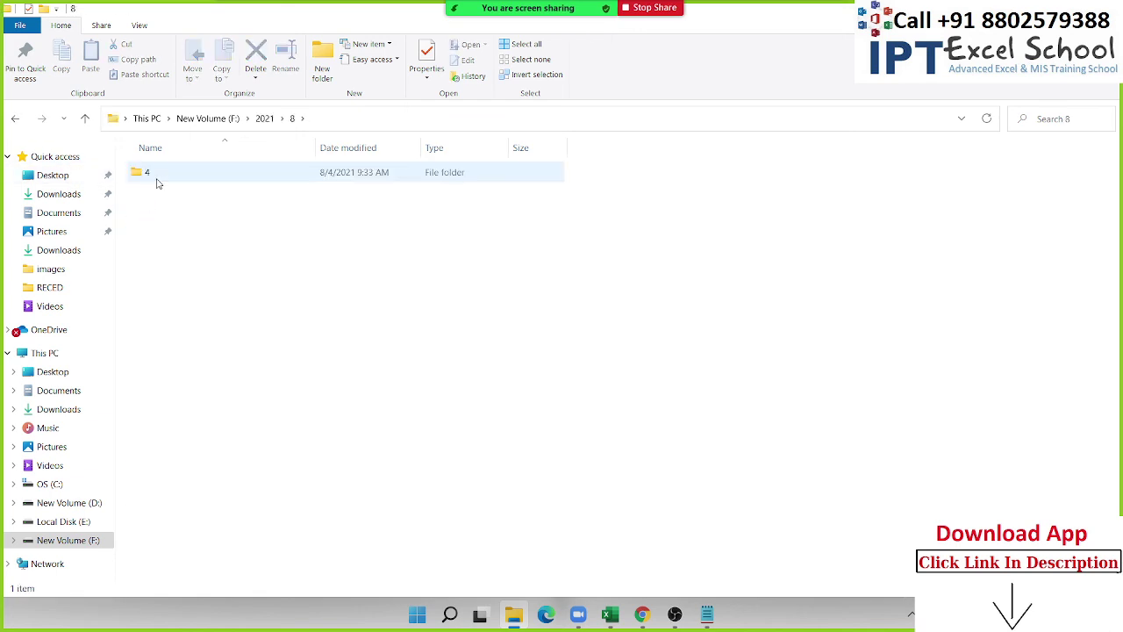
left_click(158, 184)
key("shift+Delete")
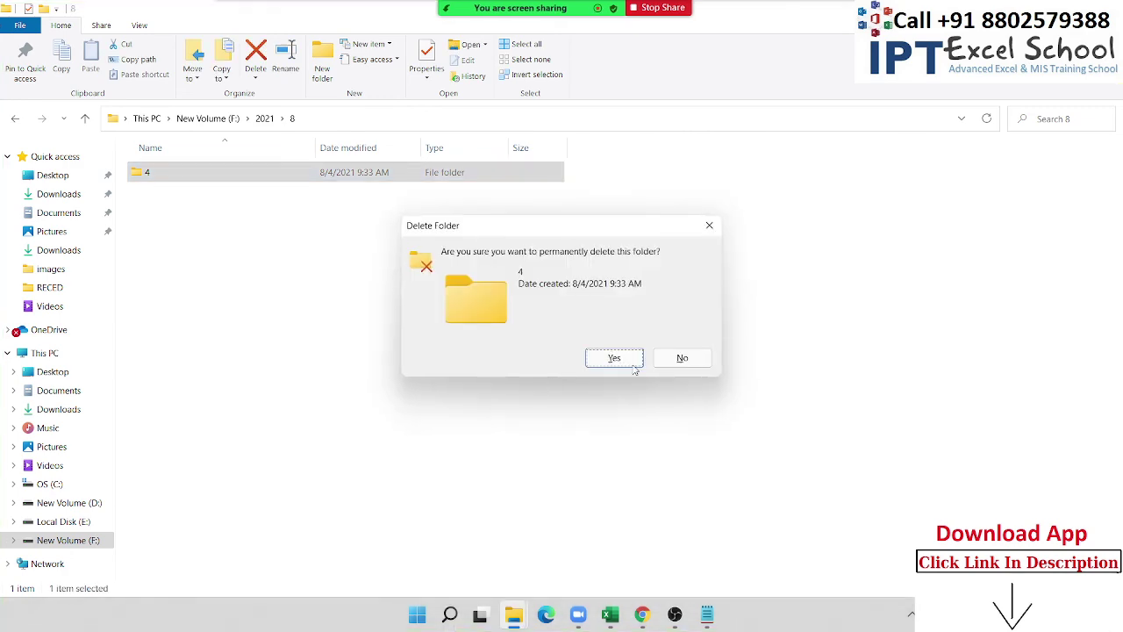
left_click(619, 359)
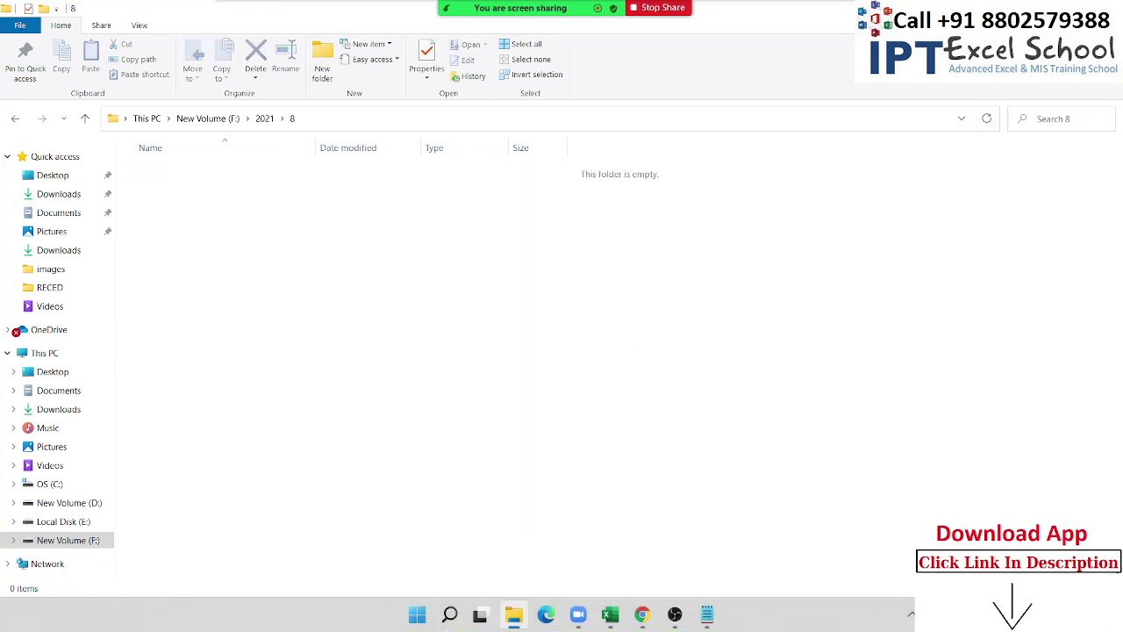
key("alt+Tab")
Uncomment On Error Resume Next and rerun the Project_ macro.
left_click(140, 180)
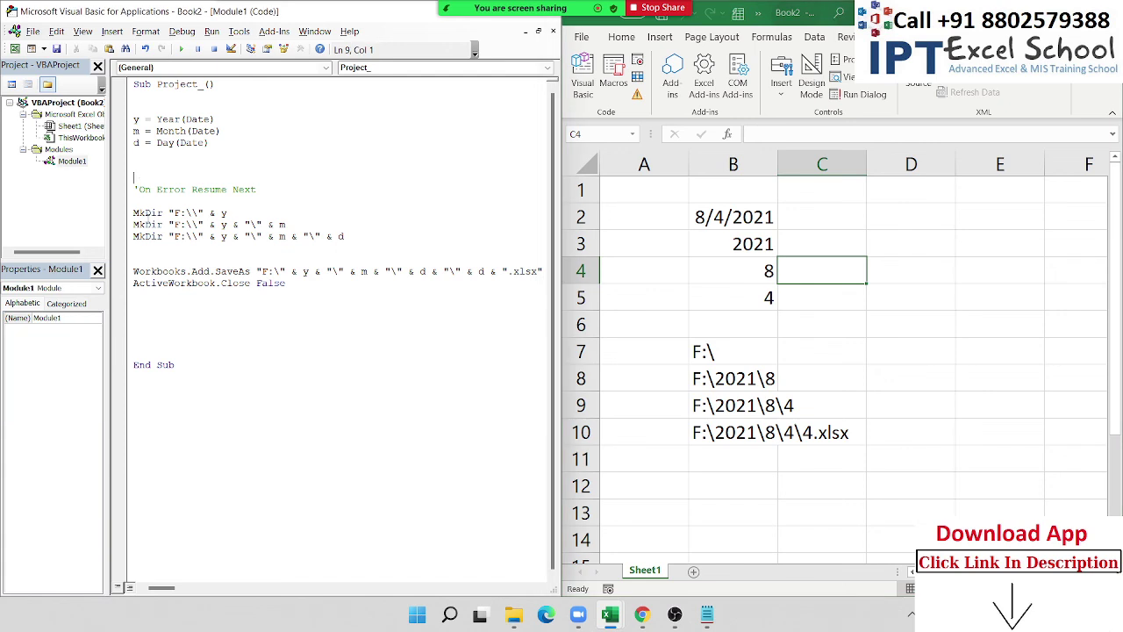
key("Down")
key("Delete")
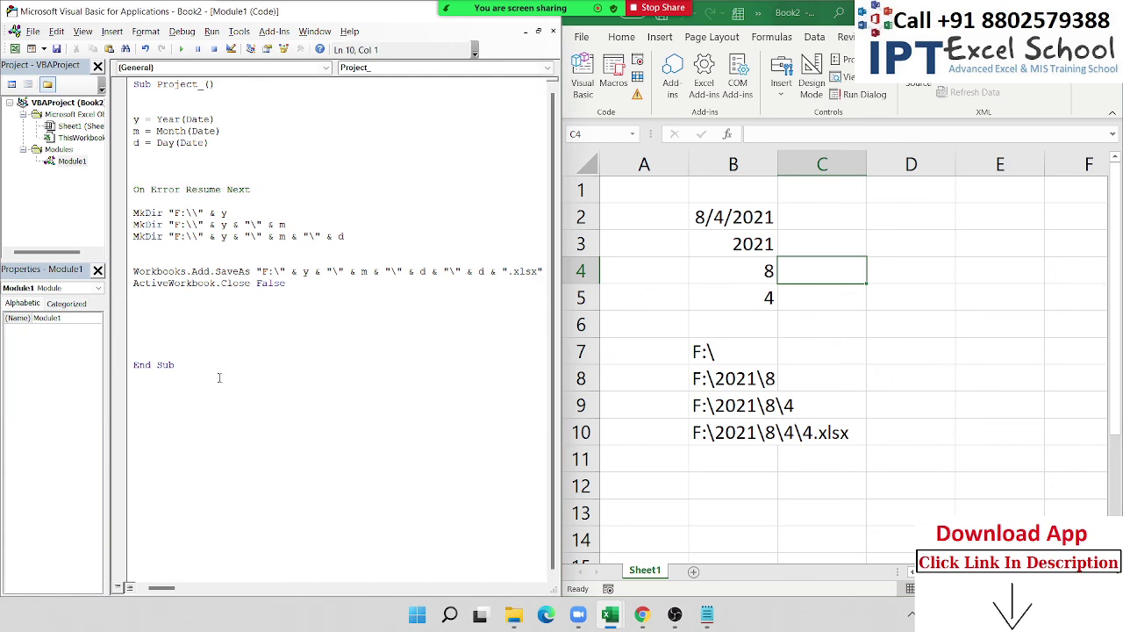
left_click(238, 361)
left_click(267, 248)
left_click(182, 49)
Confirm workbook 4 exists in F:\2021\8\4, then permanently delete folder 4.
left_click(513, 617)
double_click(201, 179)
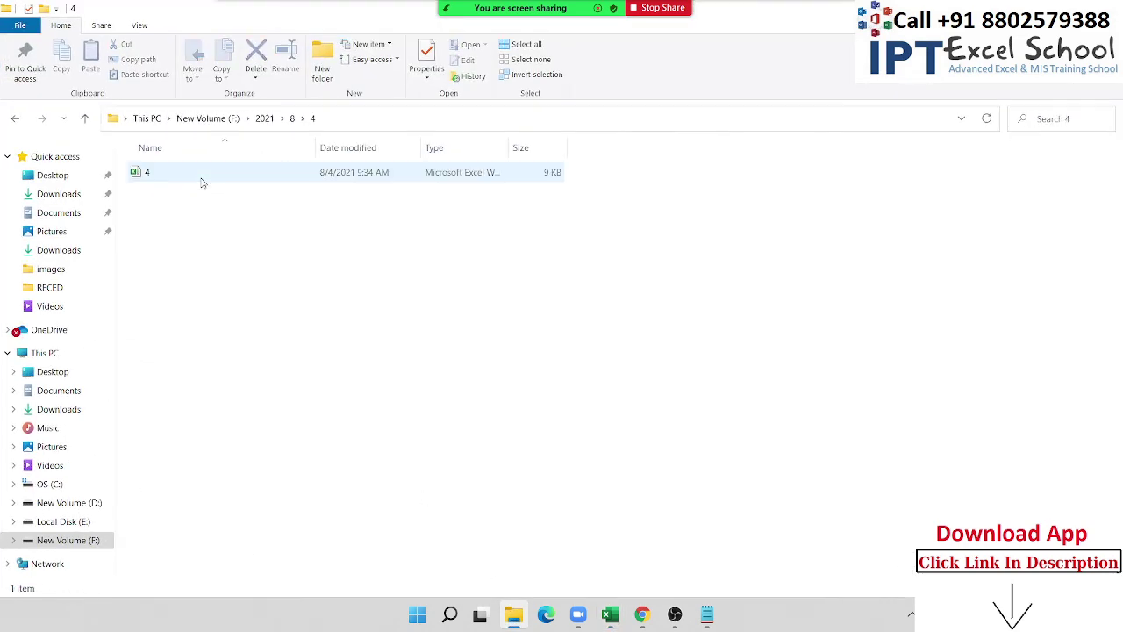
left_click(14, 119)
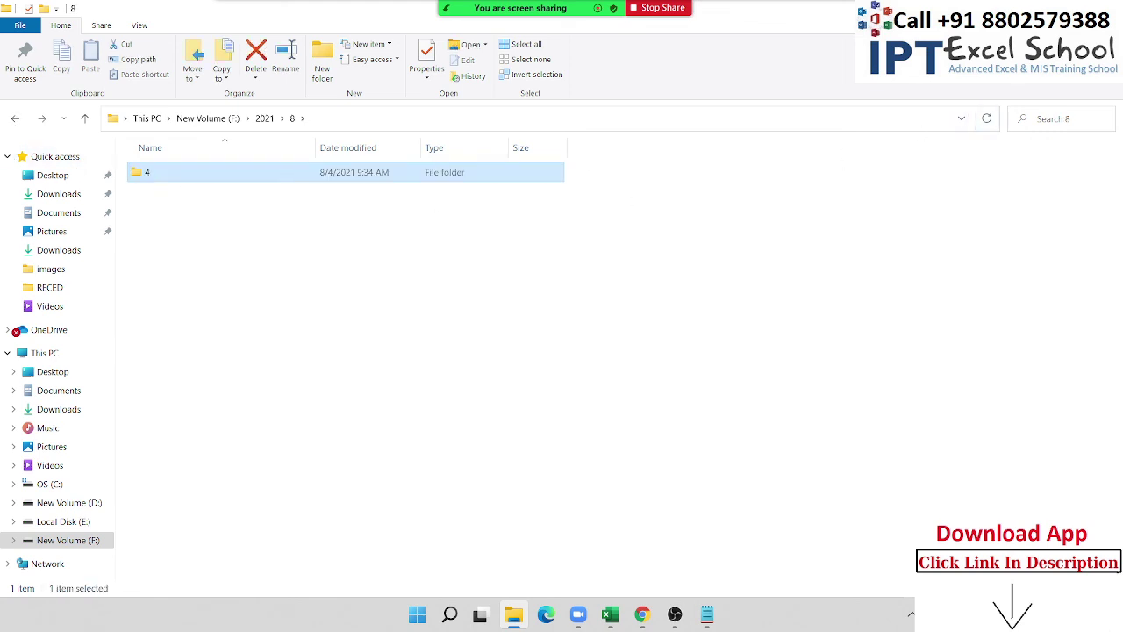
key("shift+Delete")
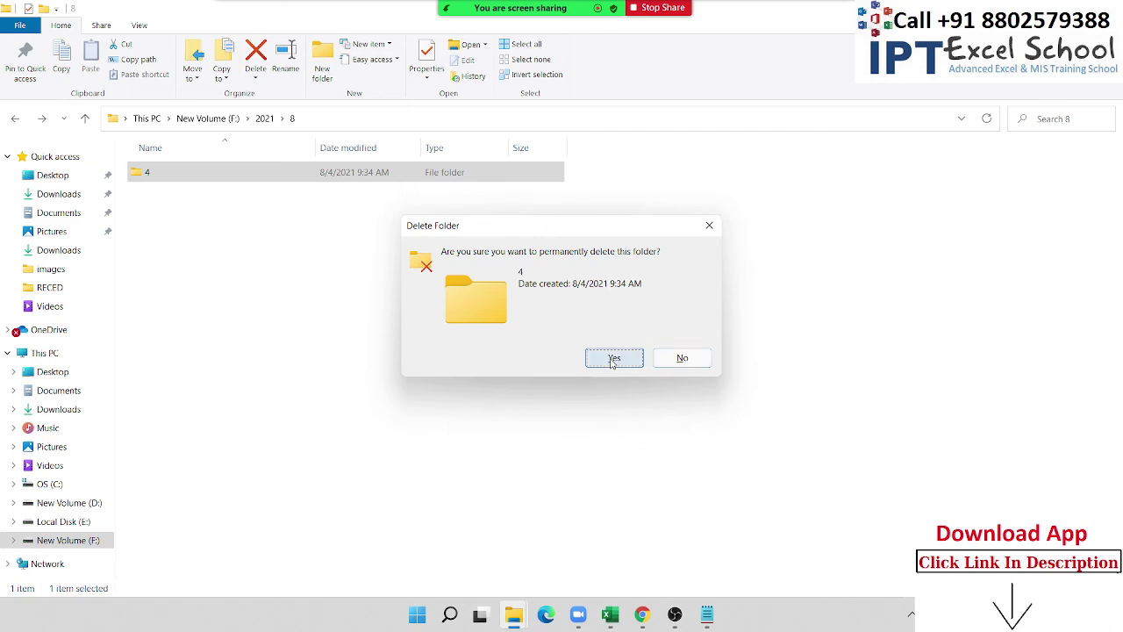
left_click(612, 360)
Add MsgBox "Process is Completed" on a new line after ActiveWorkbook.Close False.
key("alt+Tab")
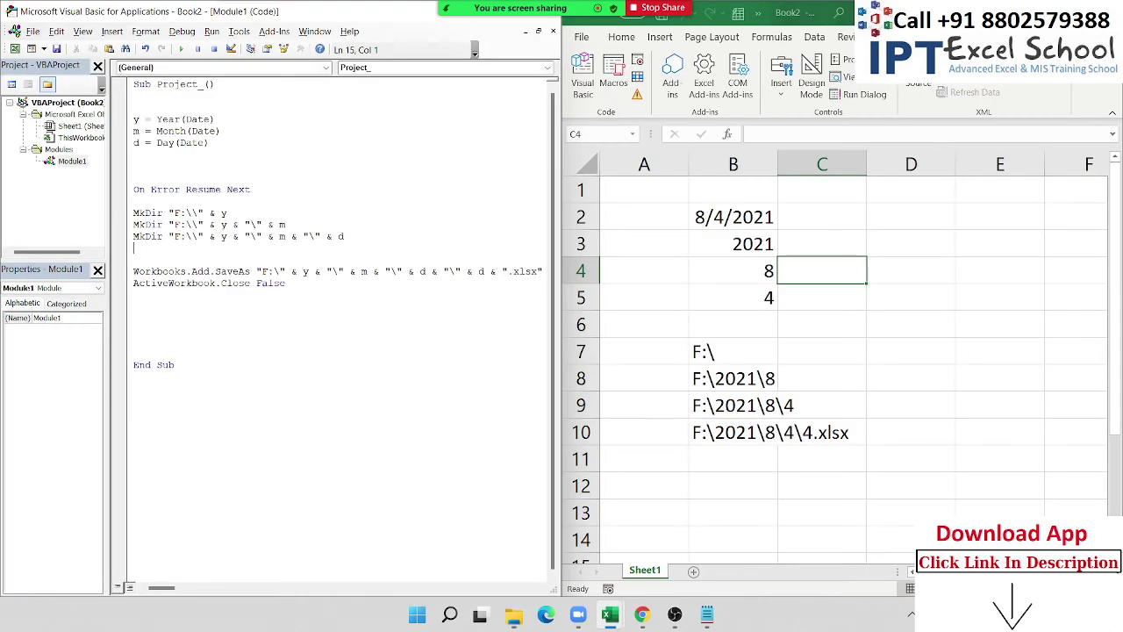
key("Return")
type("m")
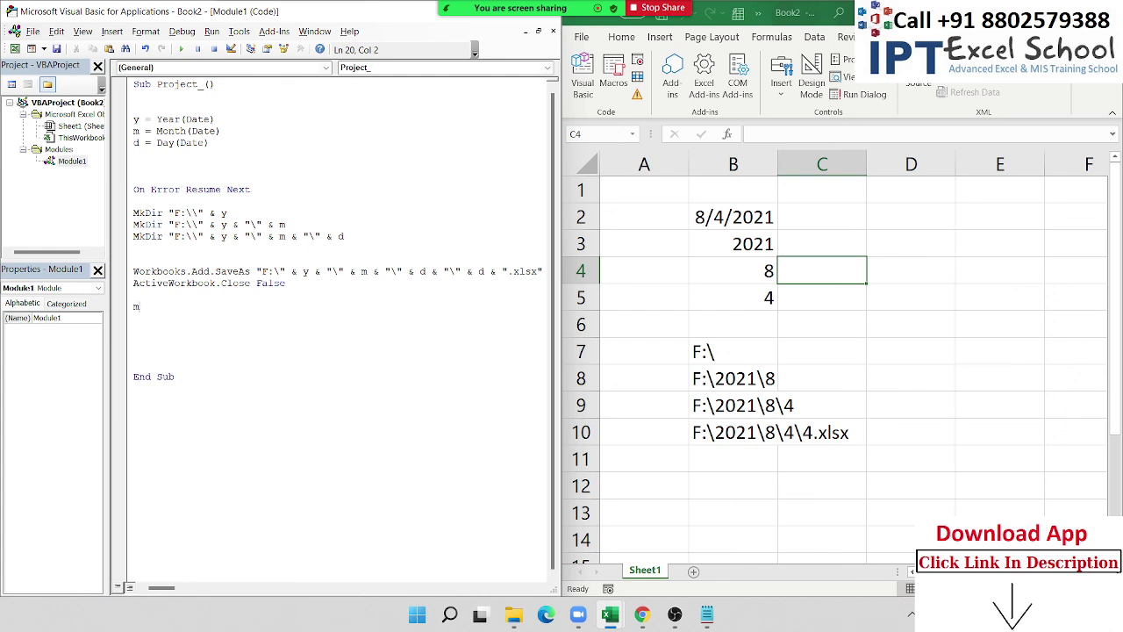
type("sgbo")
type("x \"")
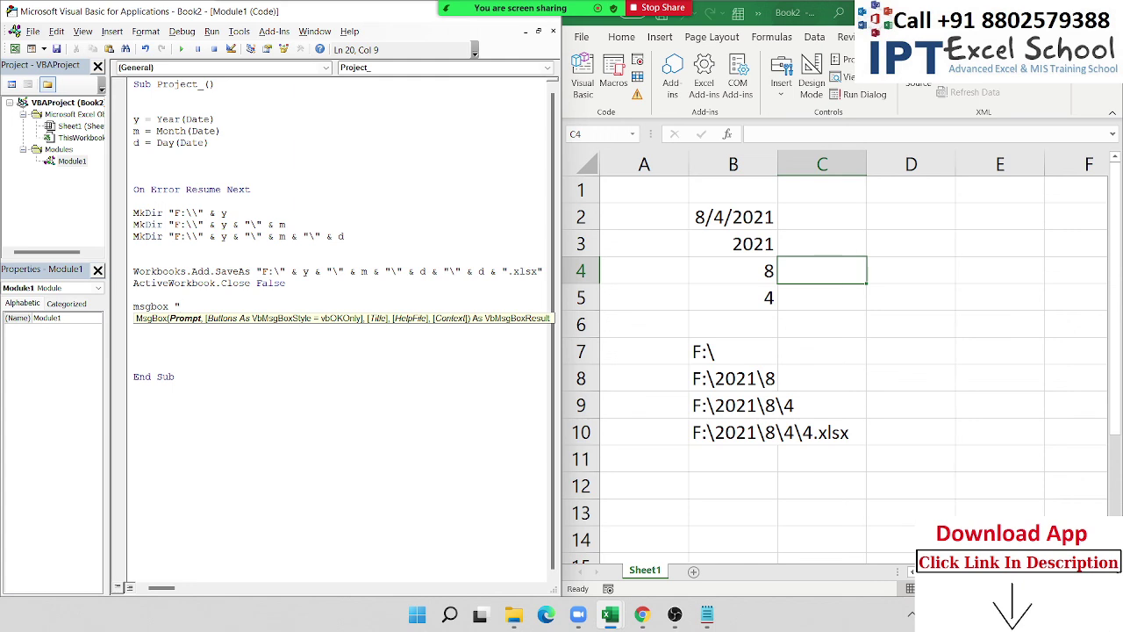
type("Pr")
type("ocess is ")
type("Compl")
type("eted\"")
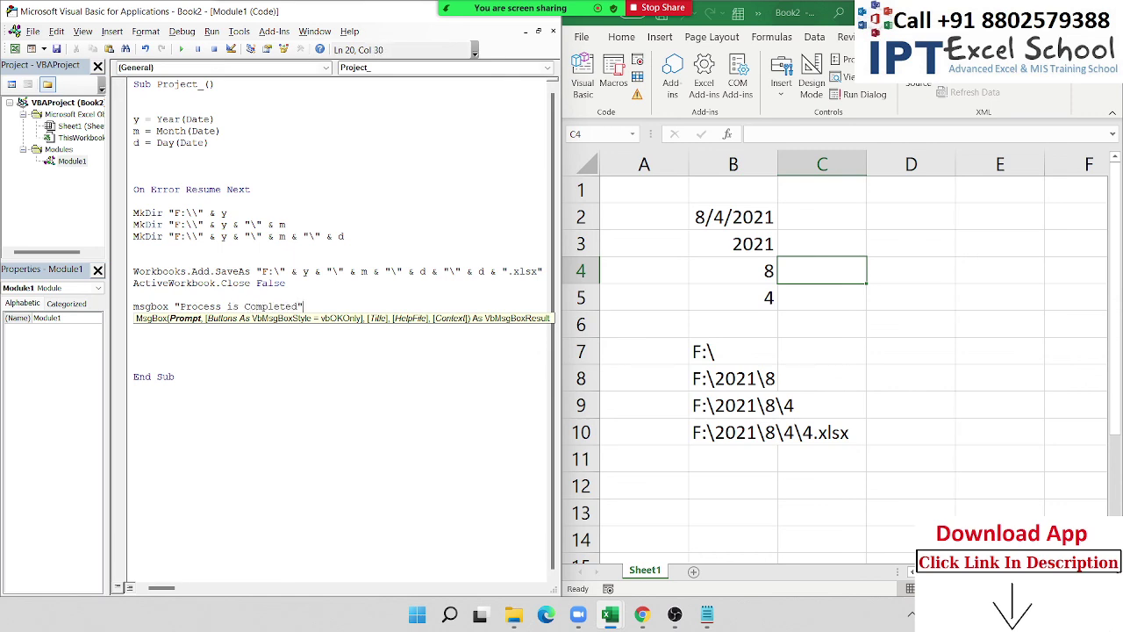
left_click(220, 351)
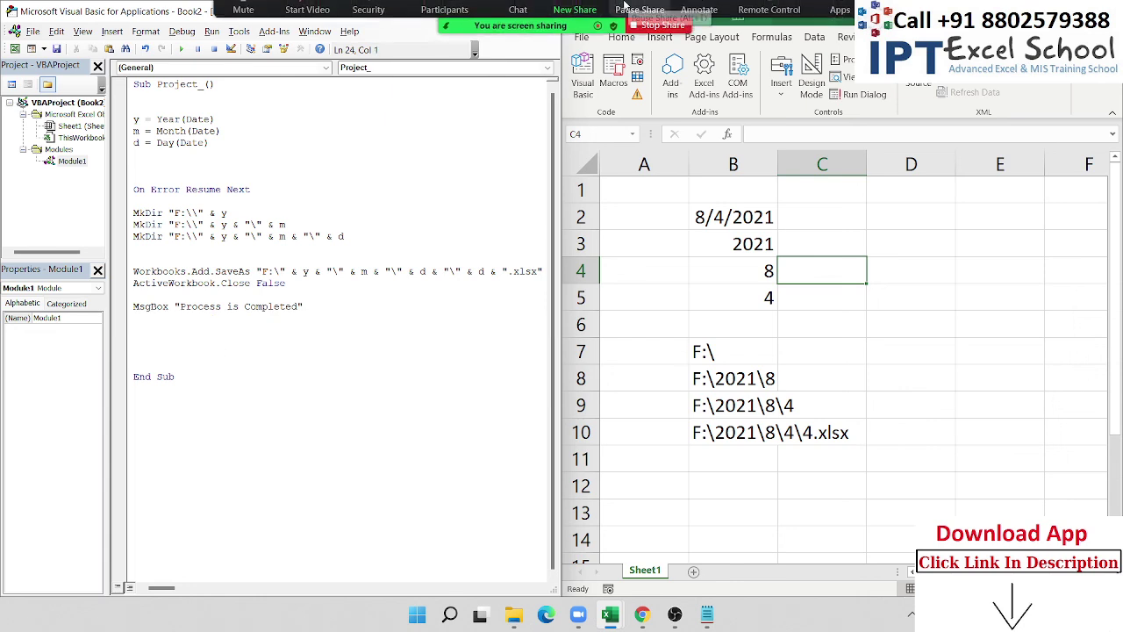
Open Zoom Participants, ask the attendee to unmute, and drag the list over Excel.
left_click(463, 21)
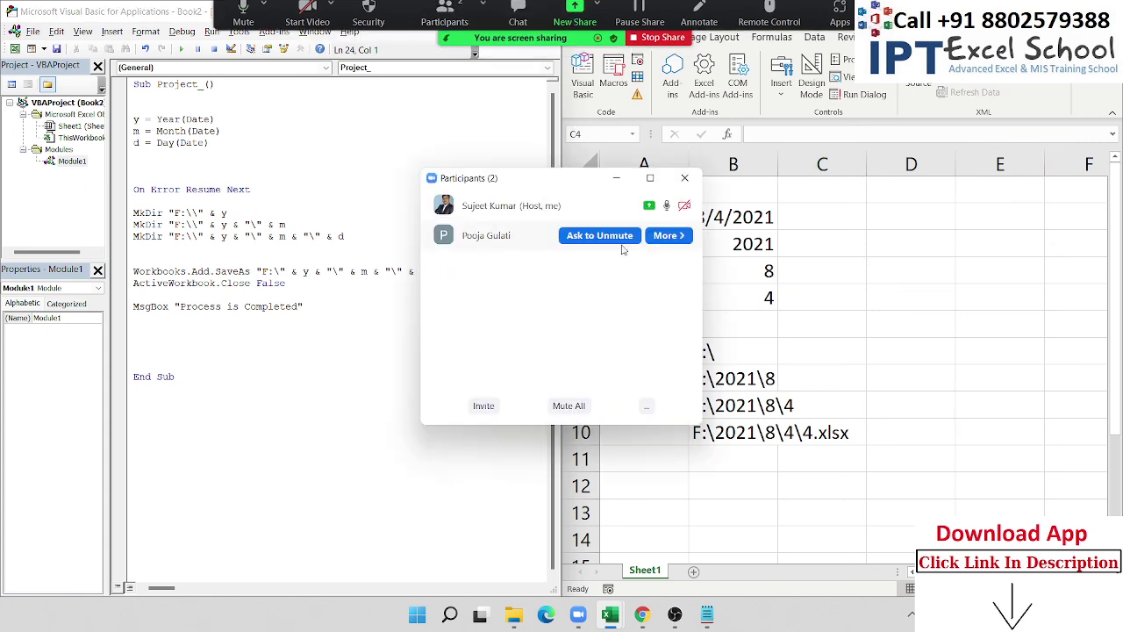
left_click(614, 242)
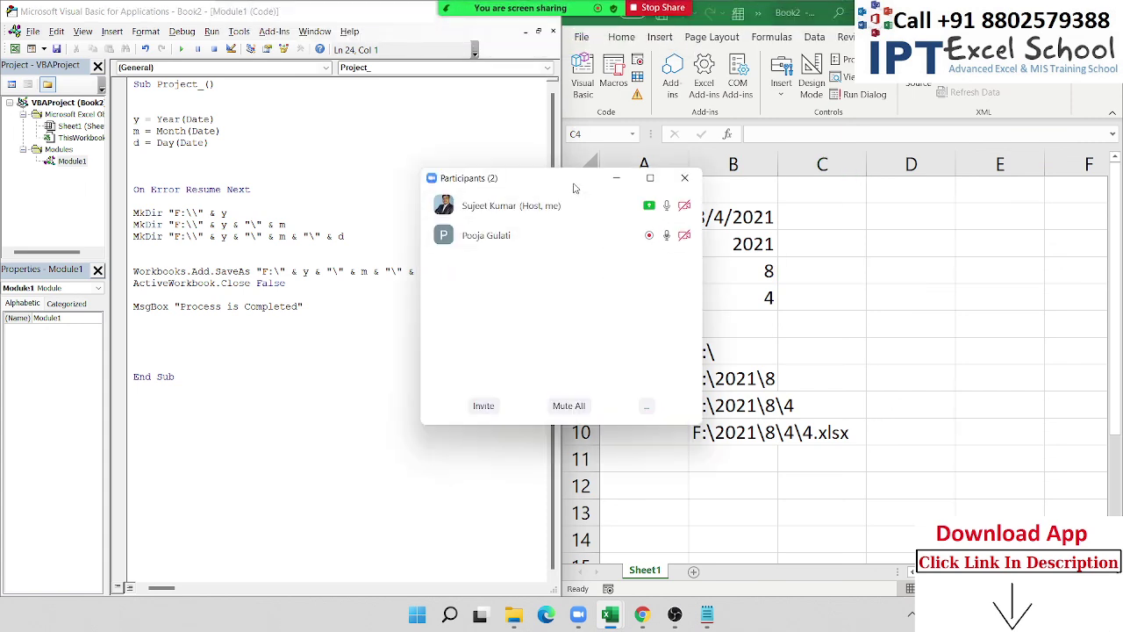
left_click_drag(578, 184, 826, 120)
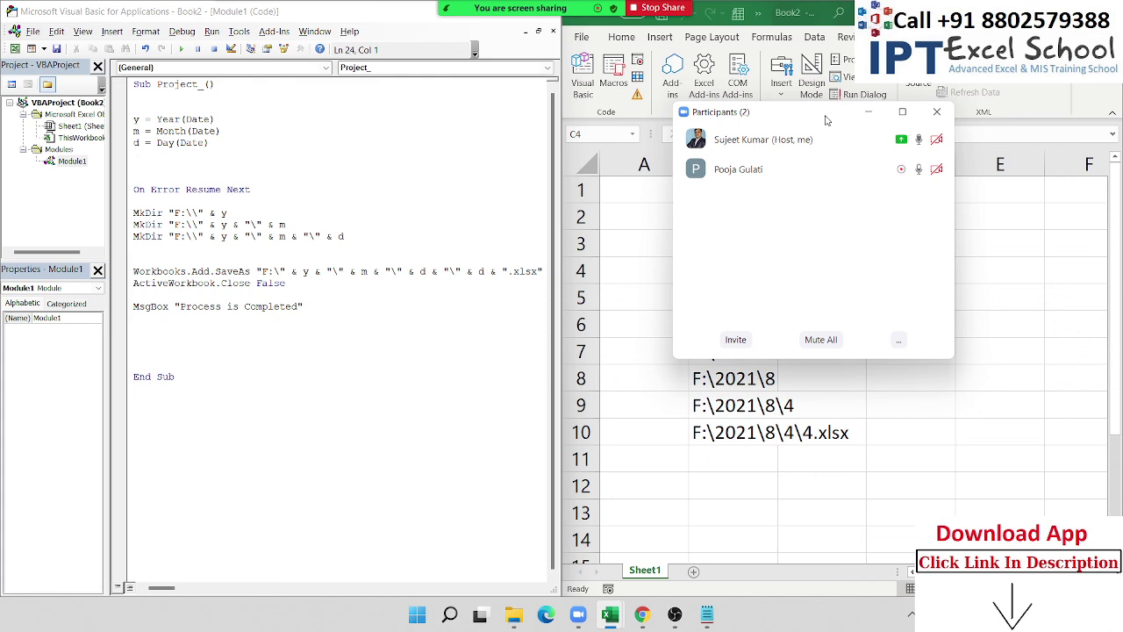
Compare the SaveAs path in the code with the full folder path in Explorer.
left_click_drag(479, 271, 257, 271)
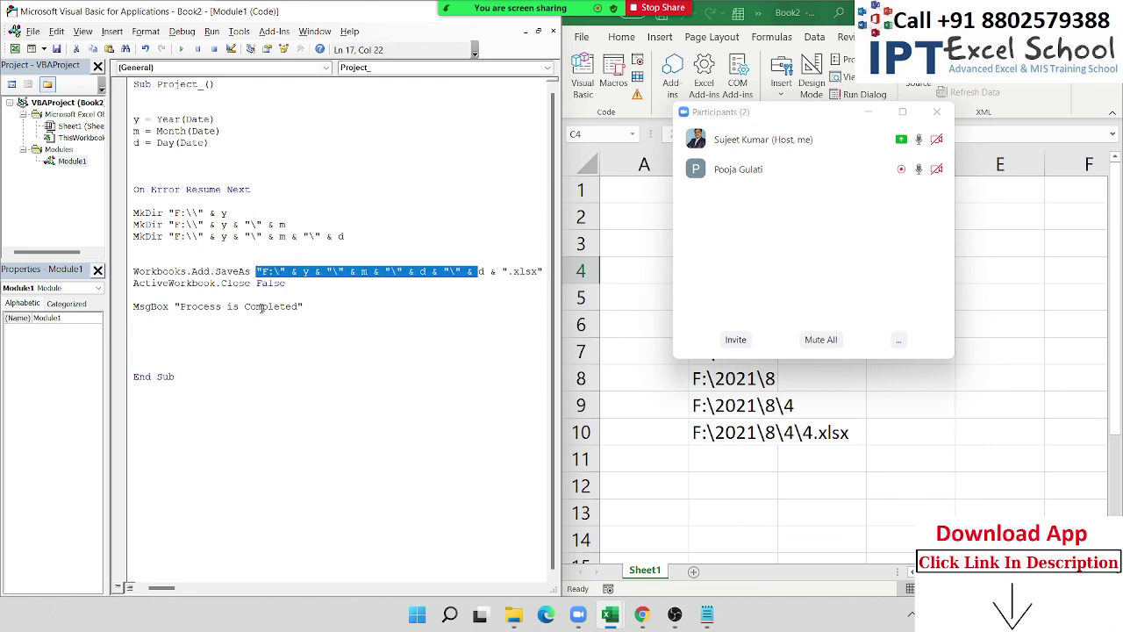
mouse_move(513, 614)
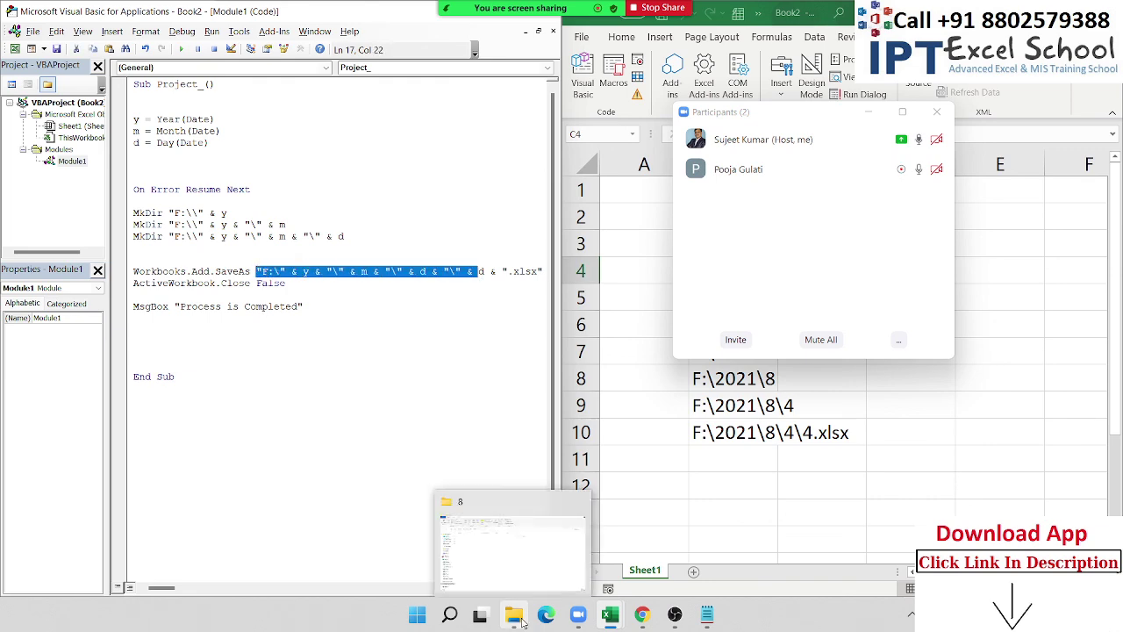
left_click(491, 544)
left_click(343, 127)
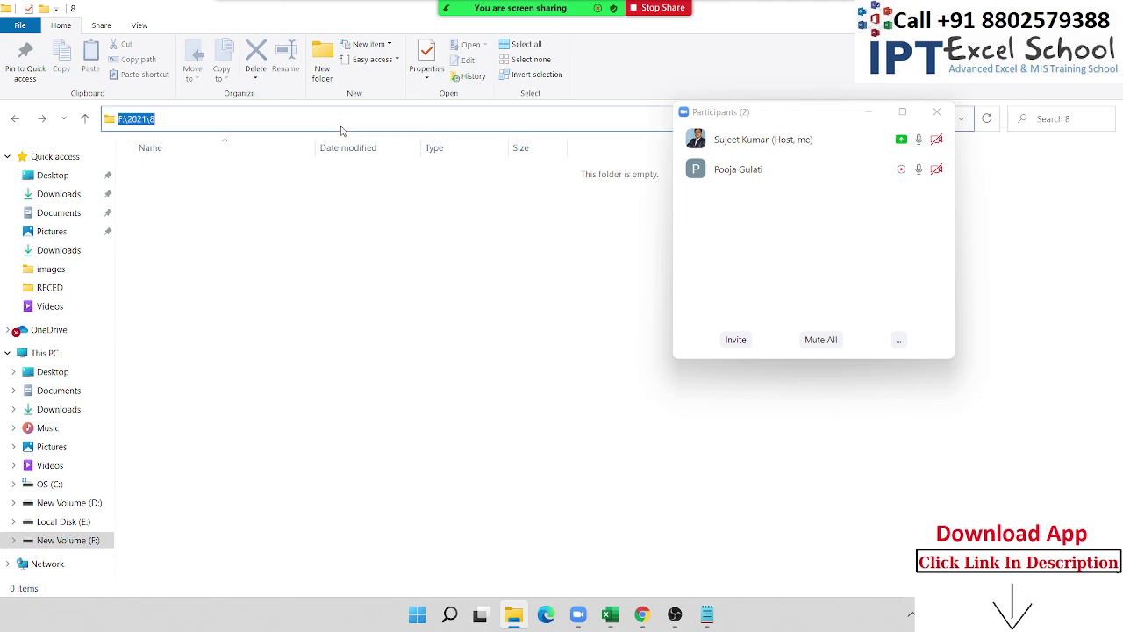
key("alt+Tab")
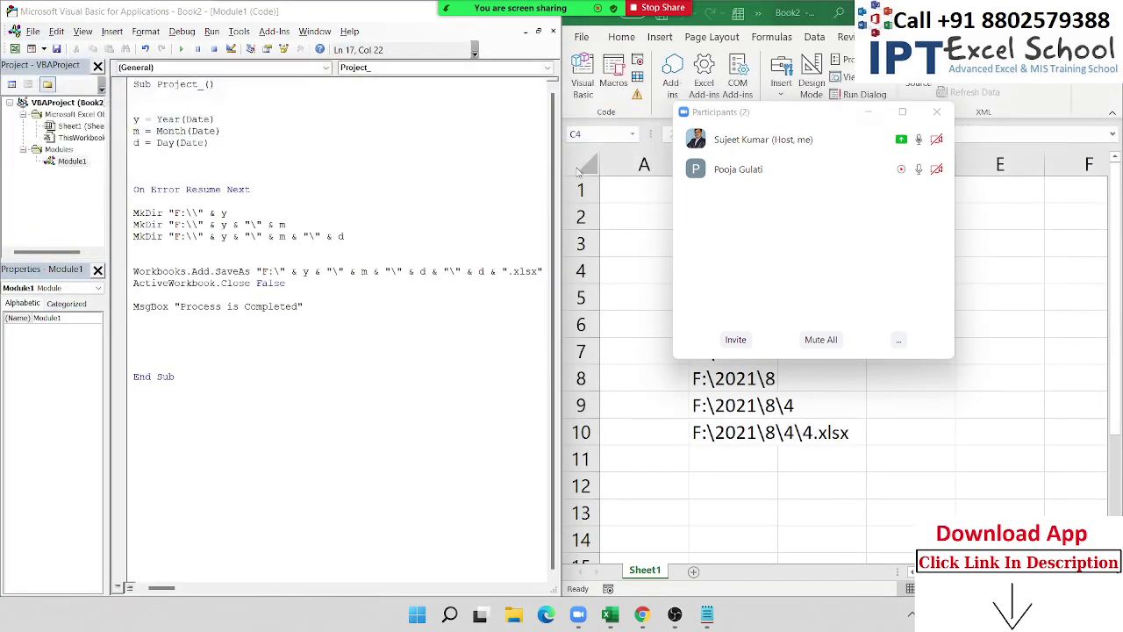
Replace the backslash after F: in the SaveAs path with a forward slash.
left_click(272, 275)
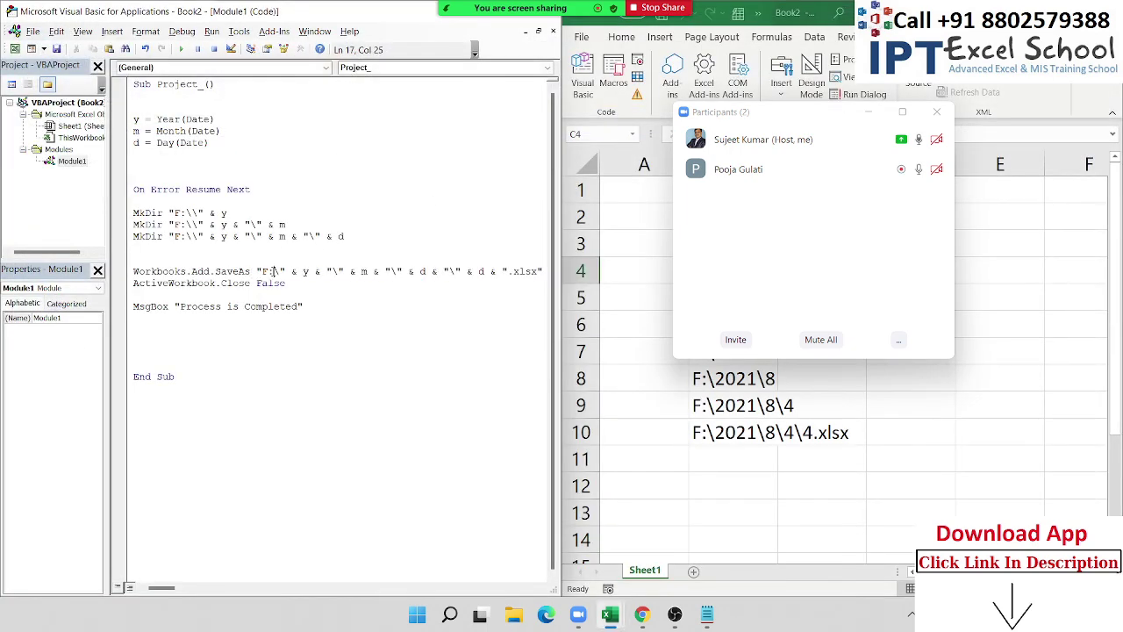
left_click_drag(270, 273, 279, 273)
type("/")
double_click(275, 273)
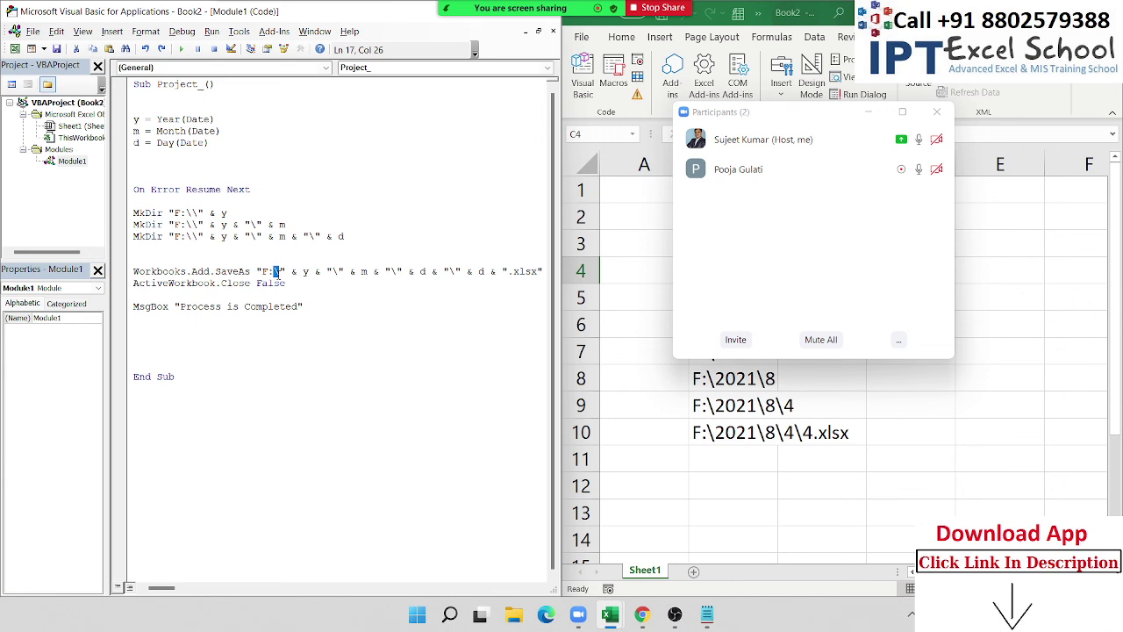